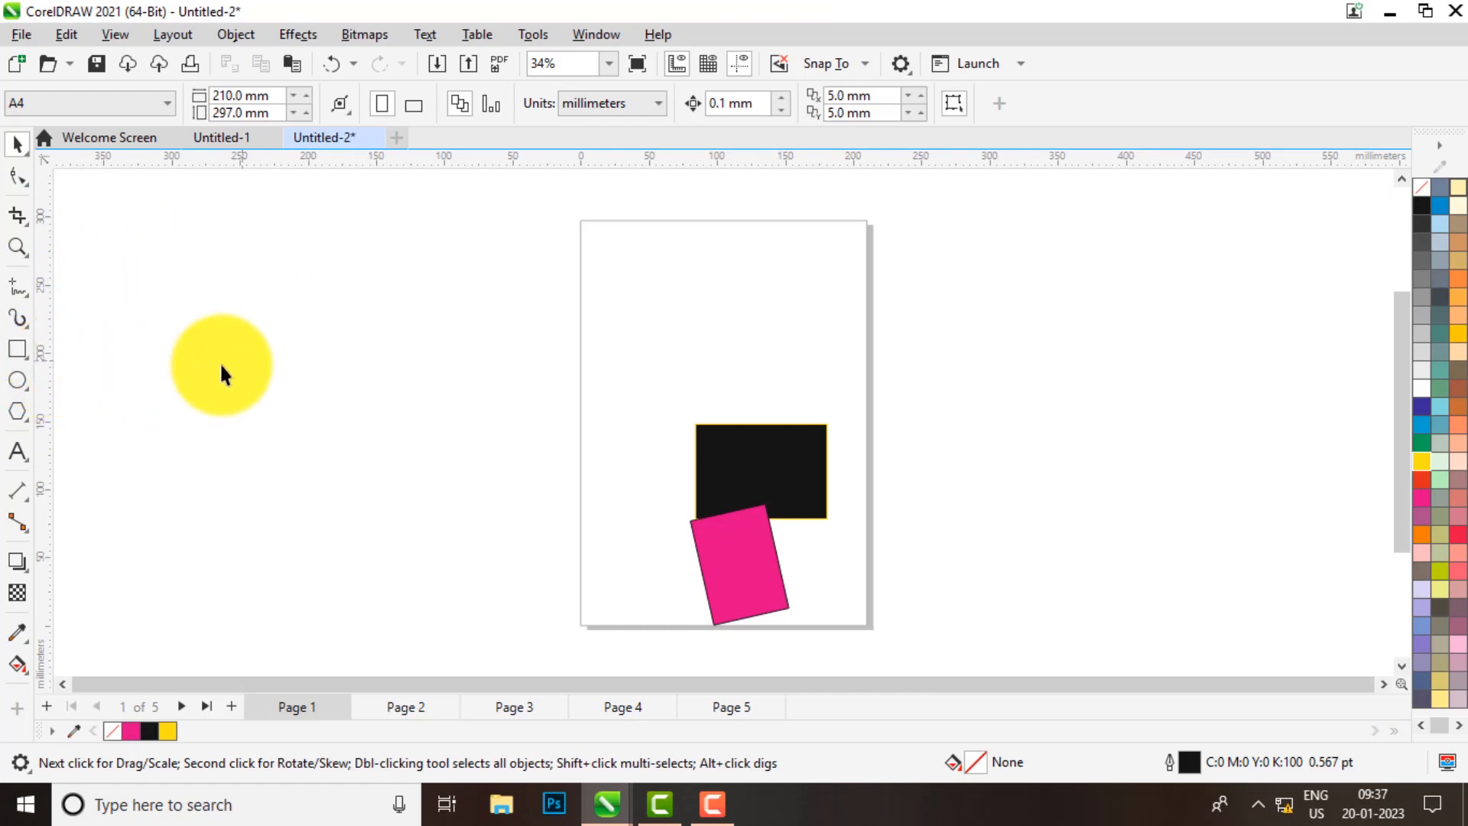
- Delete the black and magenta rectangles, and draw an ellipse about 104 mm wide and 94 mm high on the page
left_click_drag(614, 362, 861, 572)
key("Delete")
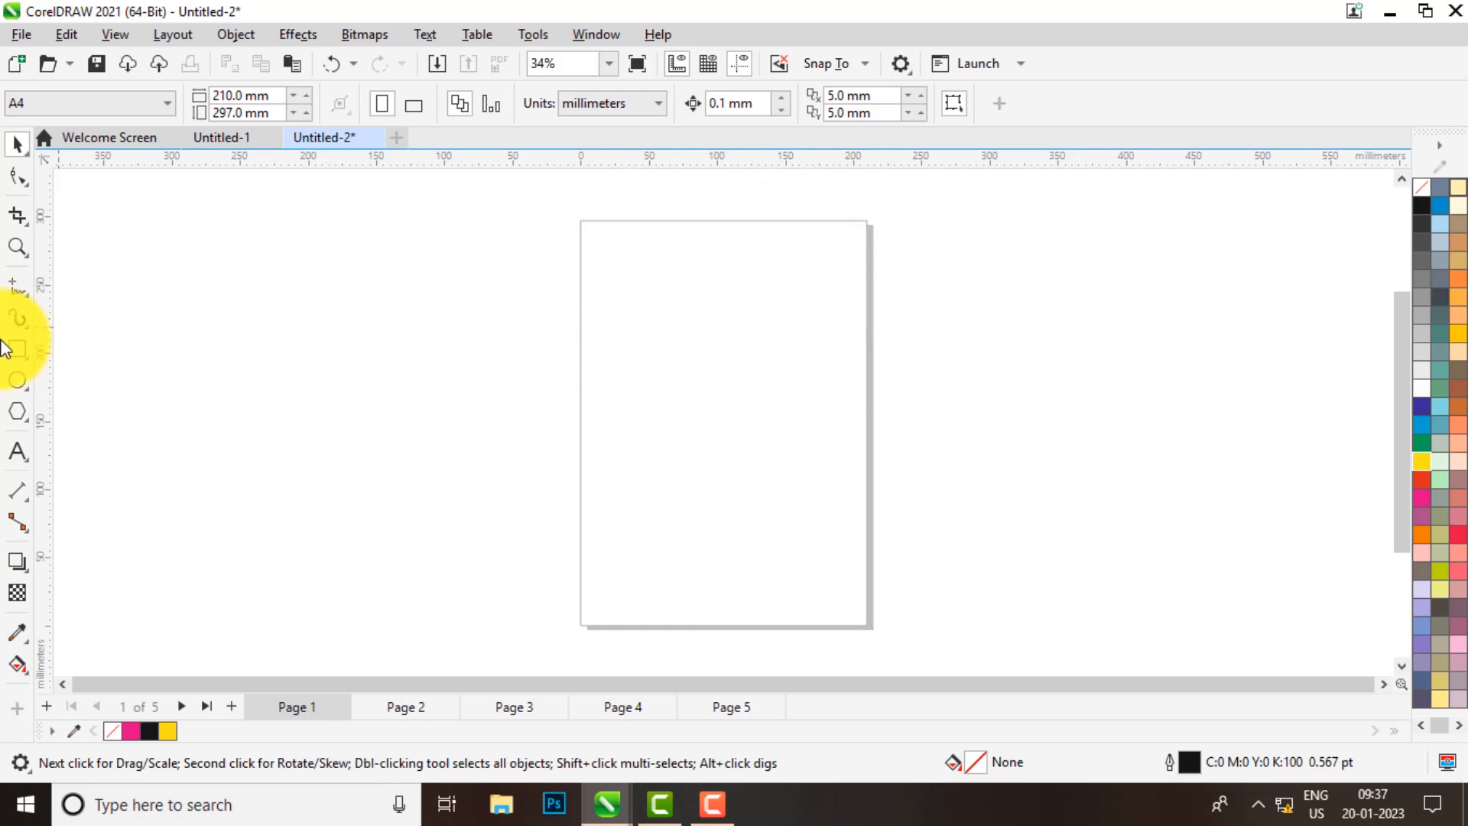
left_click(17, 380)
left_click_drag(639, 320, 785, 453)
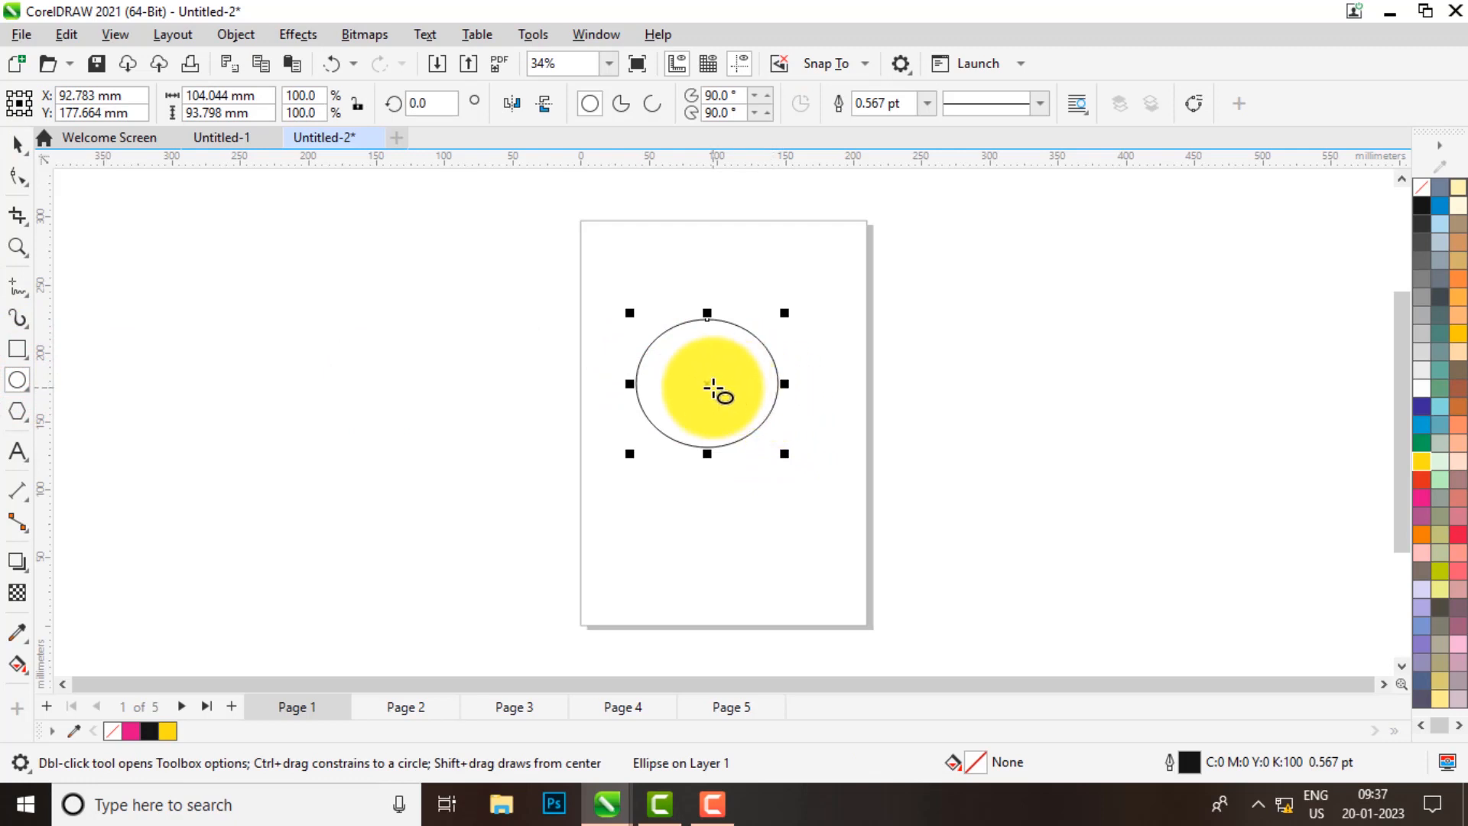
- Examine the ellipse at several zoom levels, from a close-up of its outline to the whole page
scroll(731, 389, "up", 1)
scroll(729, 382, "up", 3)
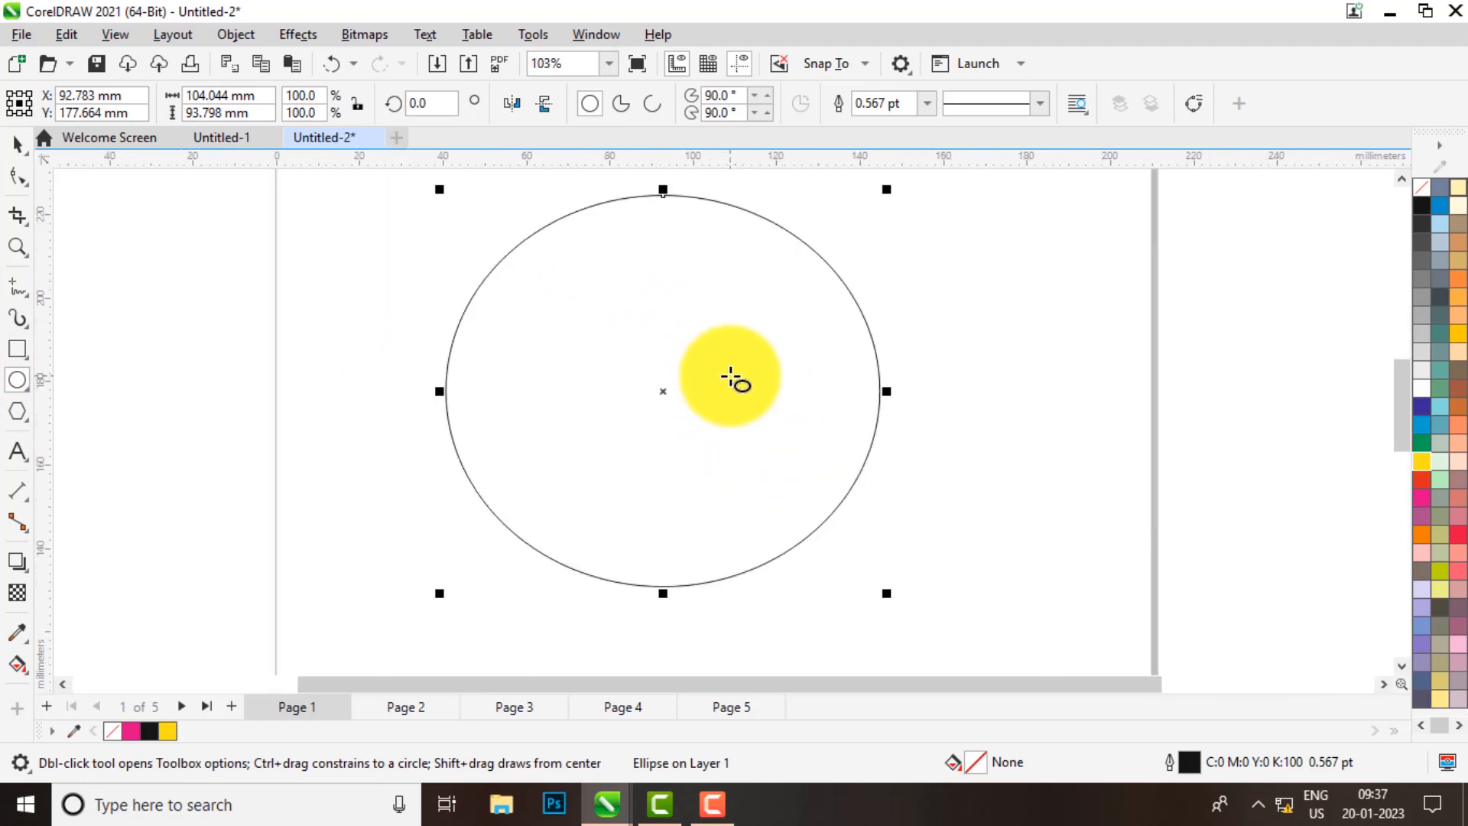
scroll(731, 376, "up", 3)
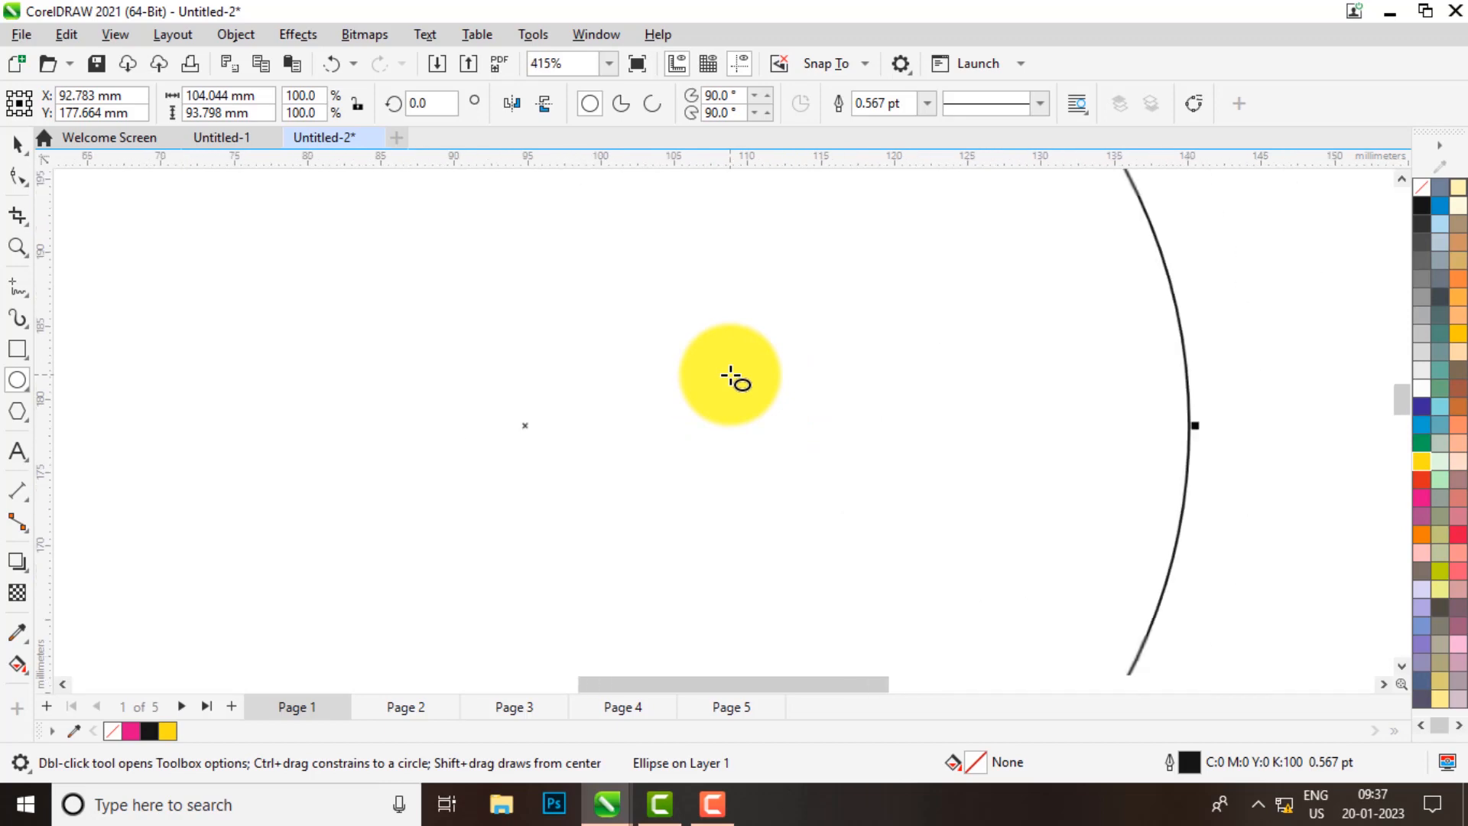
scroll(731, 376, "down", 3)
scroll(730, 377, "up", 5)
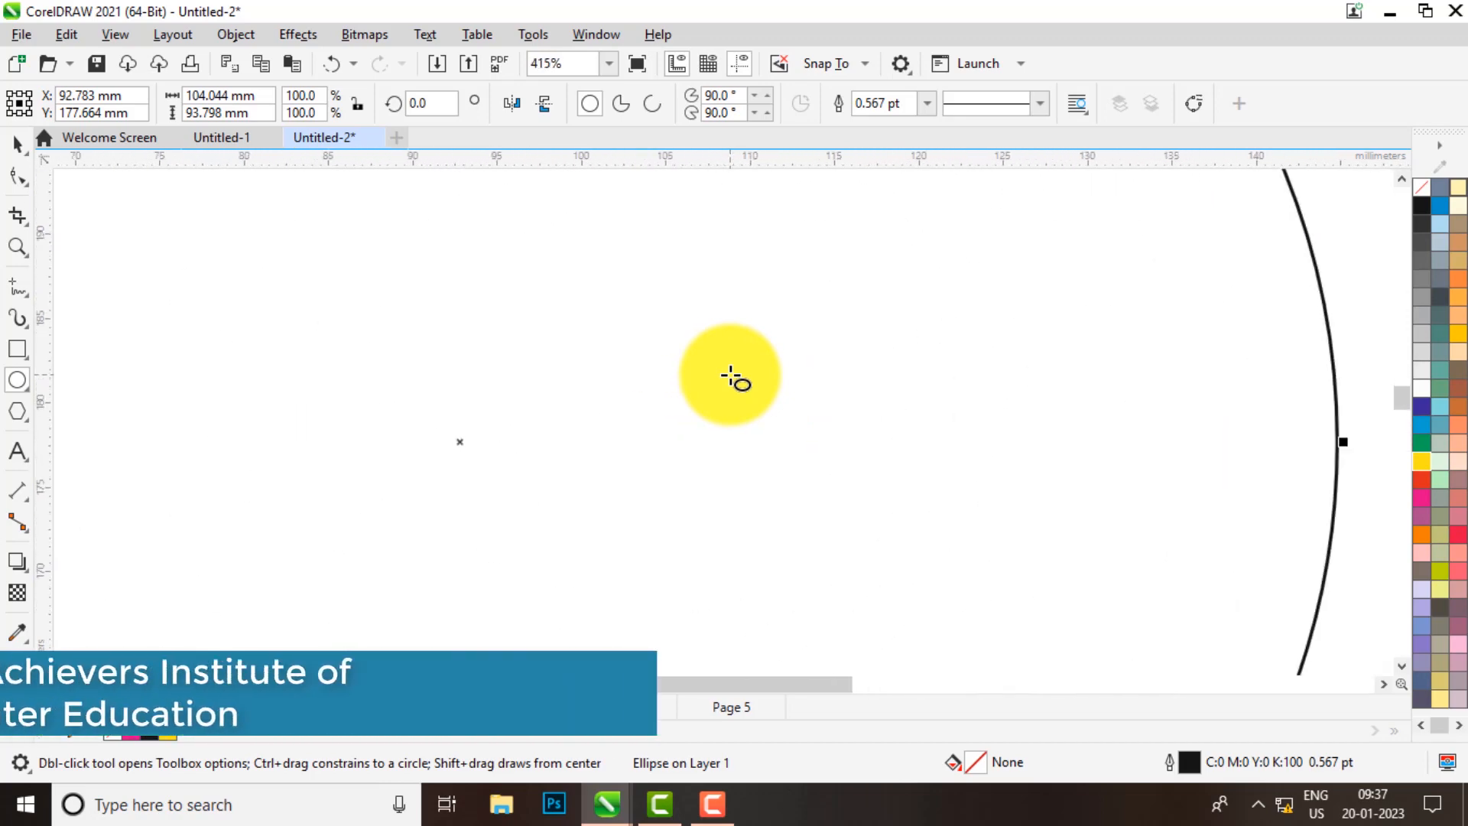
scroll(730, 375, "down", 10)
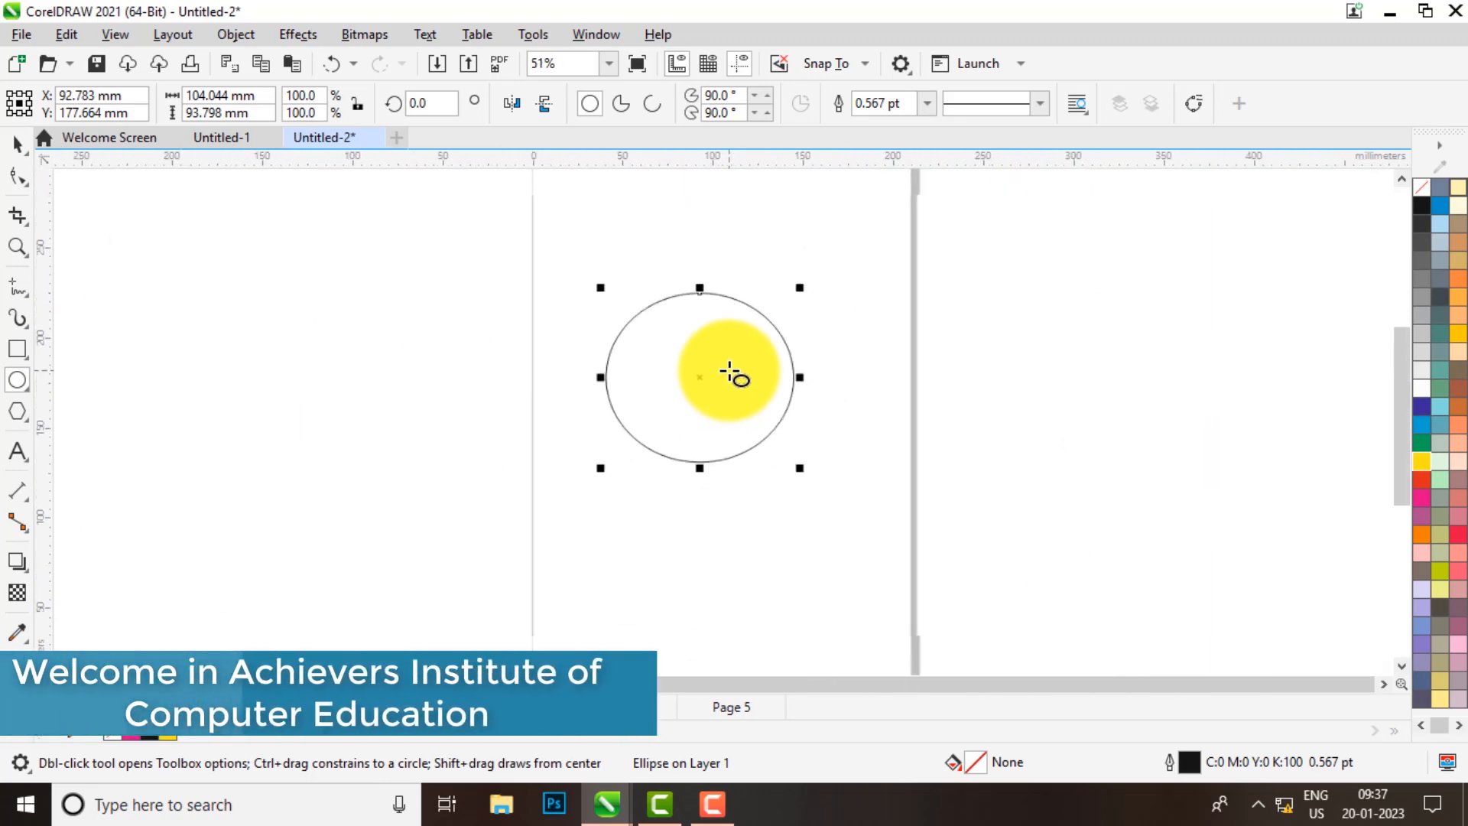
scroll(730, 375, "down", 4)
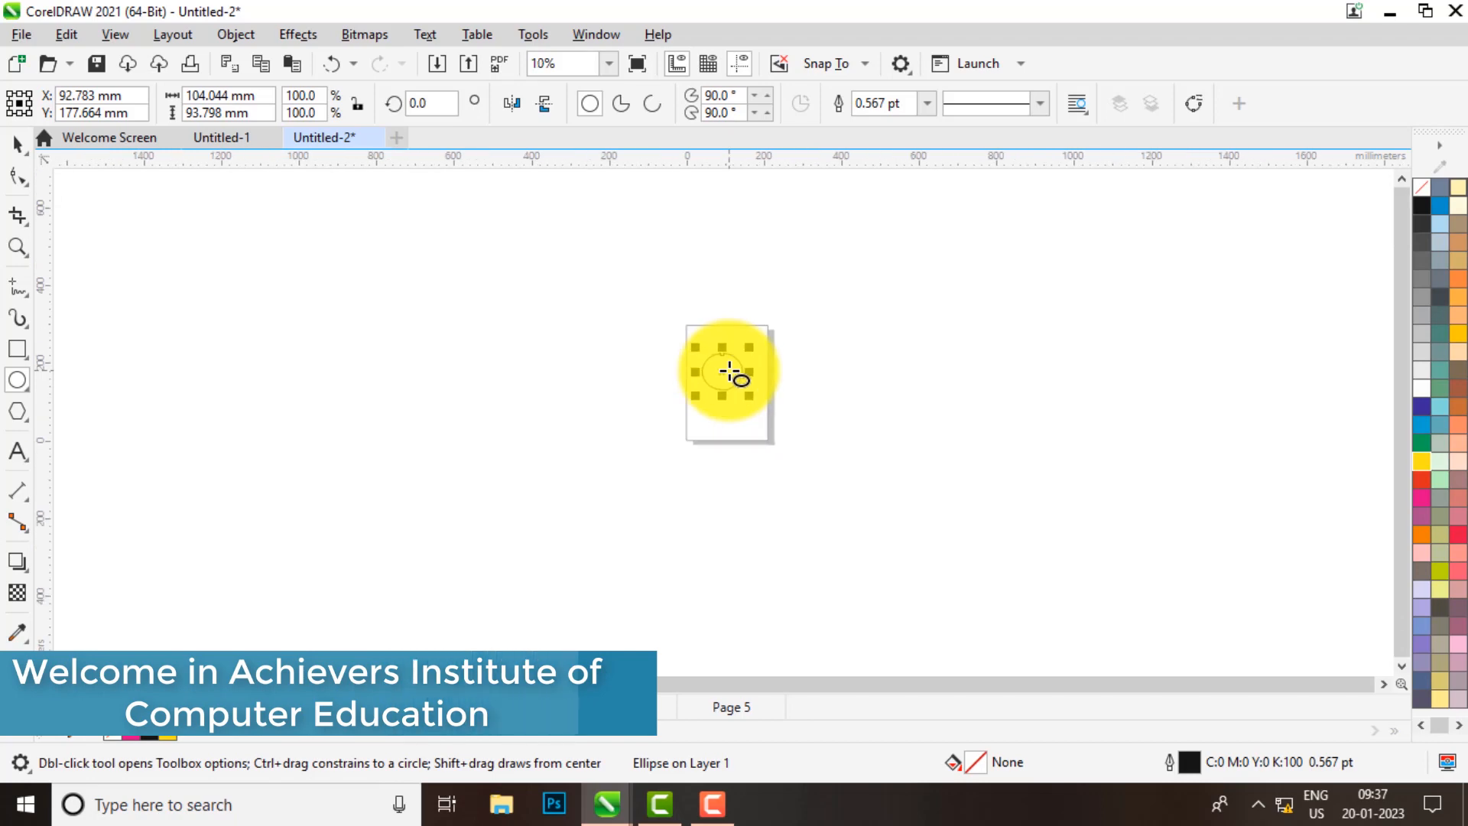
scroll(730, 375, "up", 5)
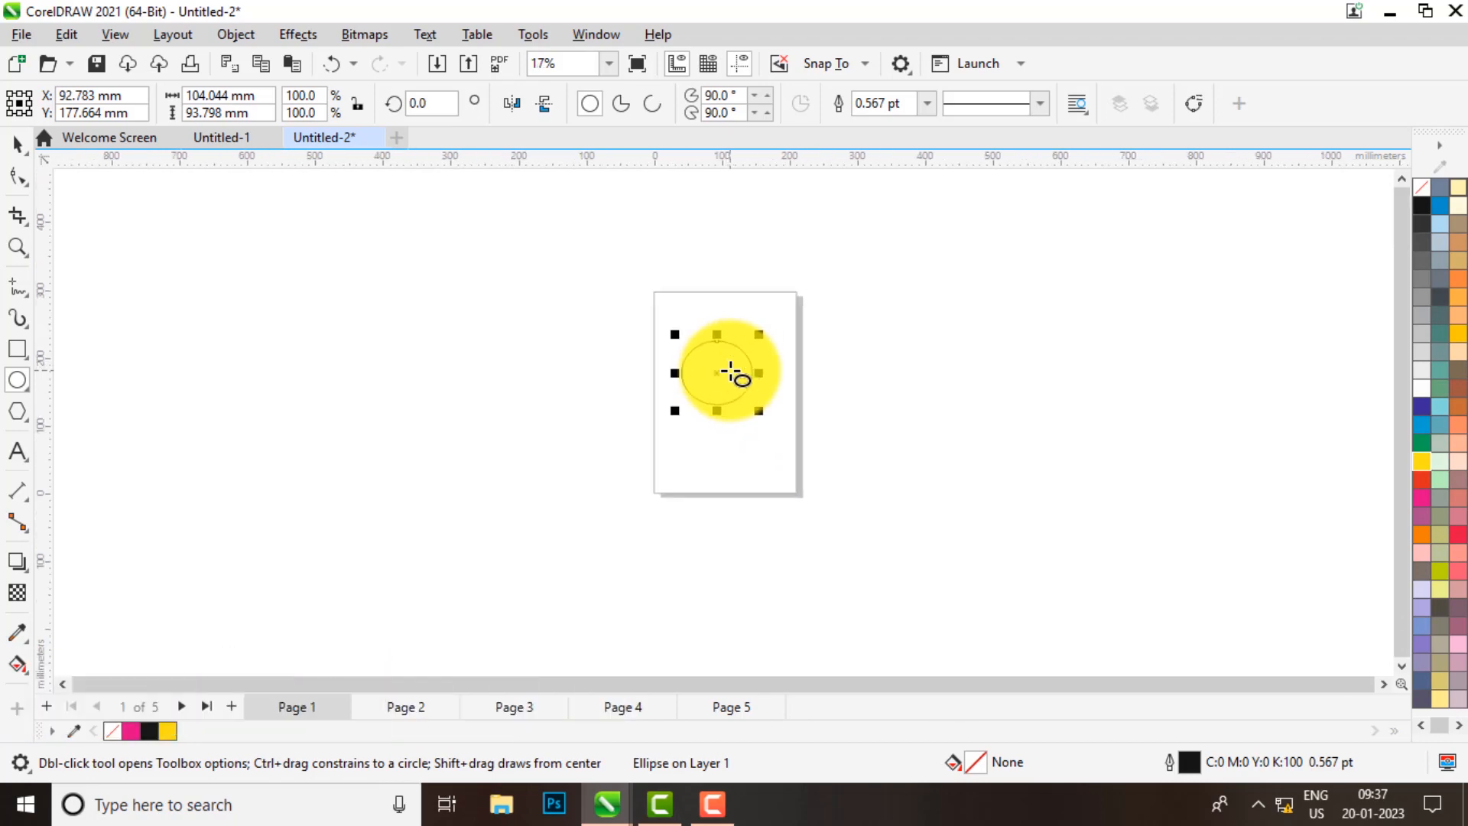
scroll(720, 348, "up", 8)
scroll(719, 349, "down", 7)
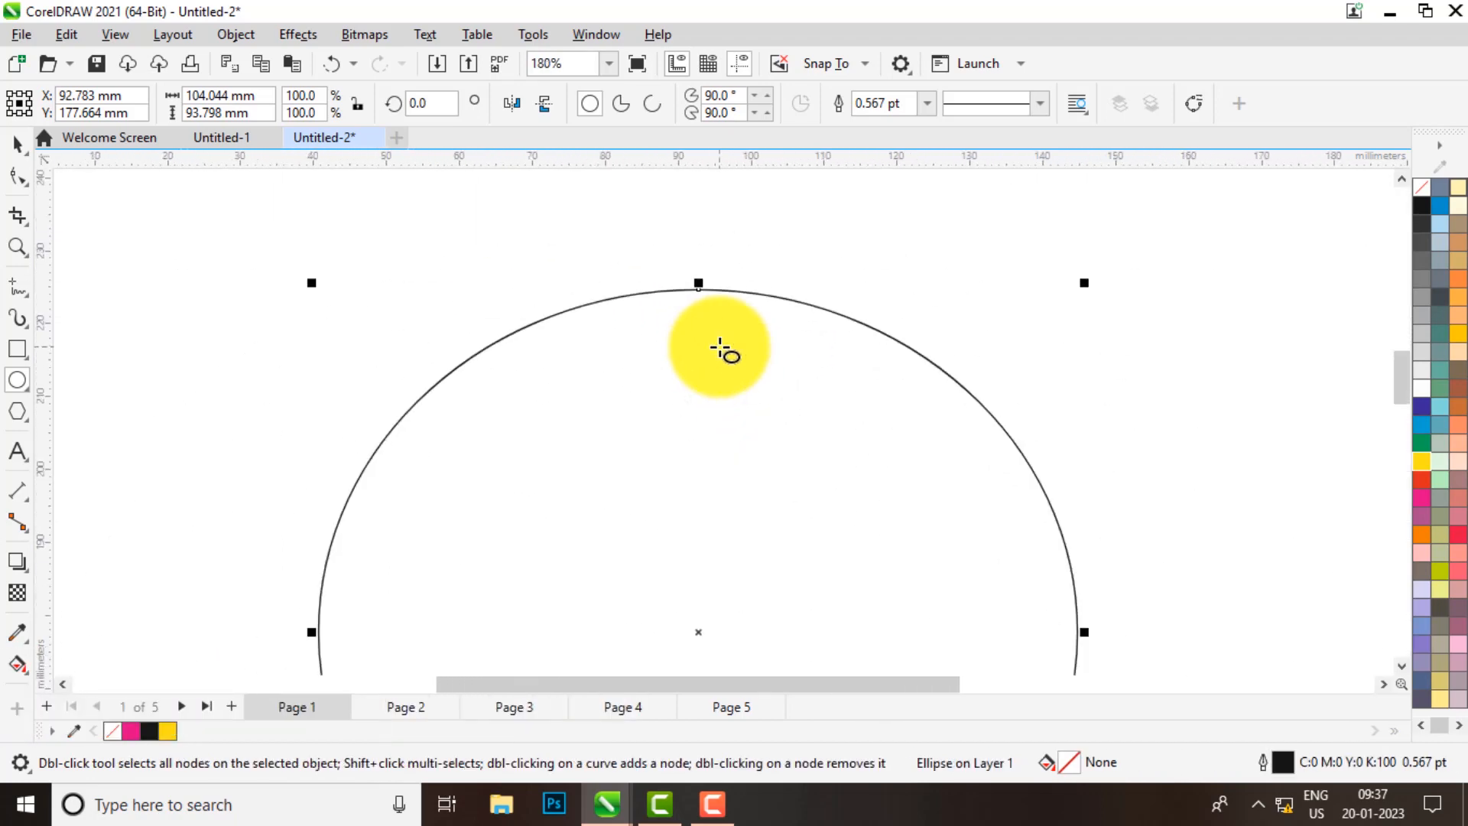
scroll(719, 349, "down", 3)
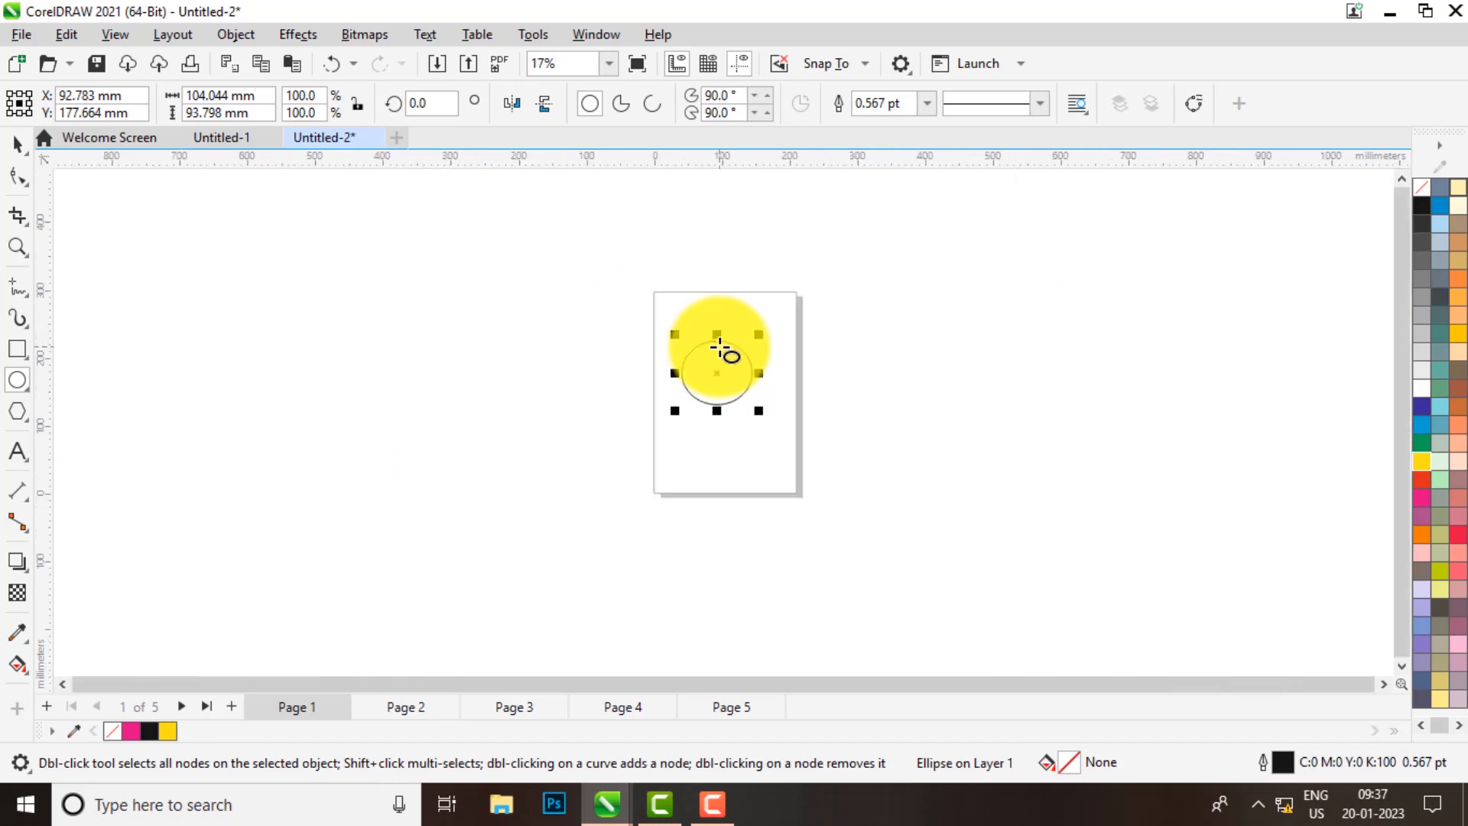
scroll(720, 352, "up", 6)
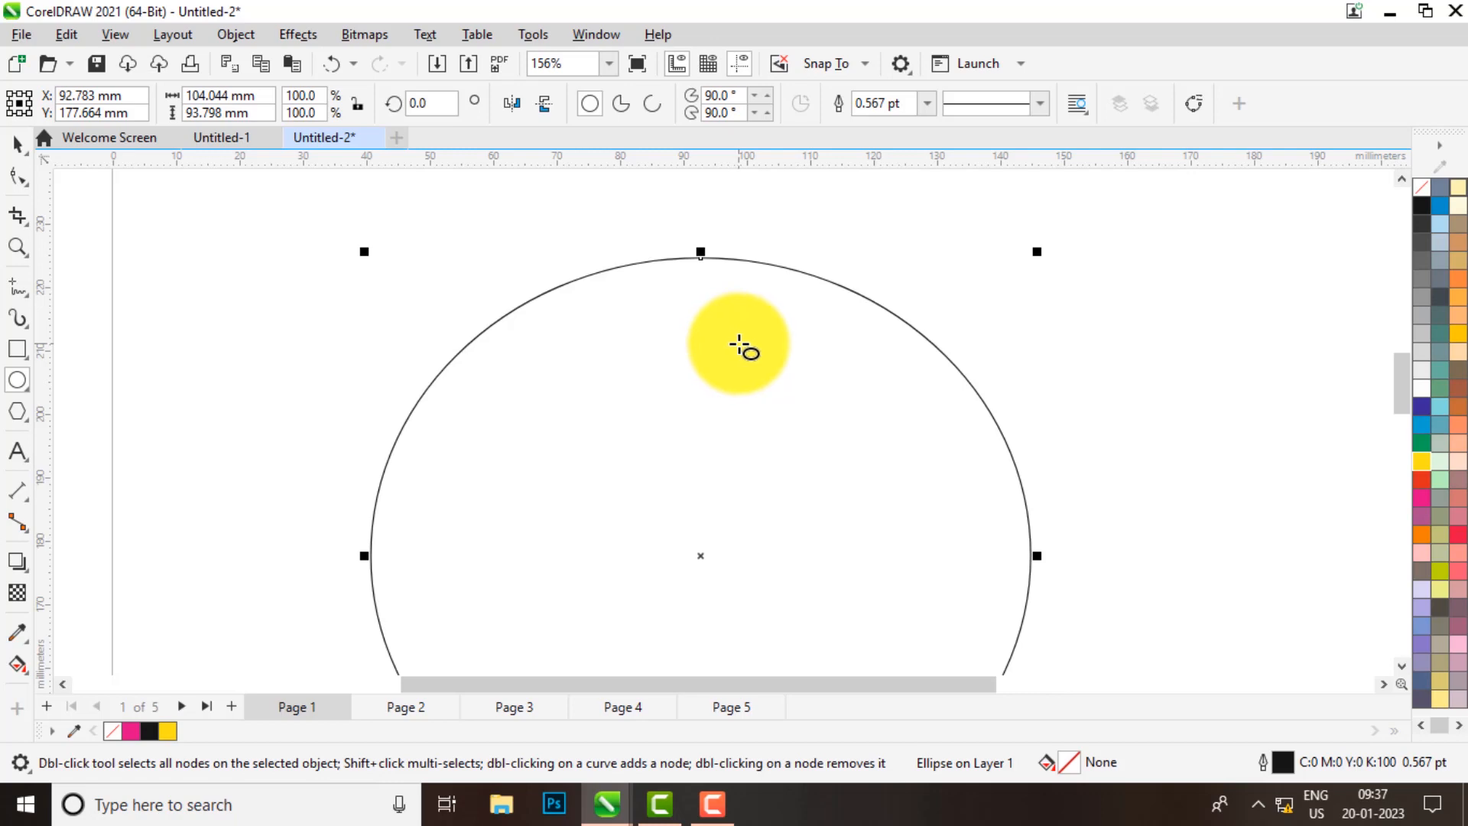
scroll(739, 346, "down", 5)
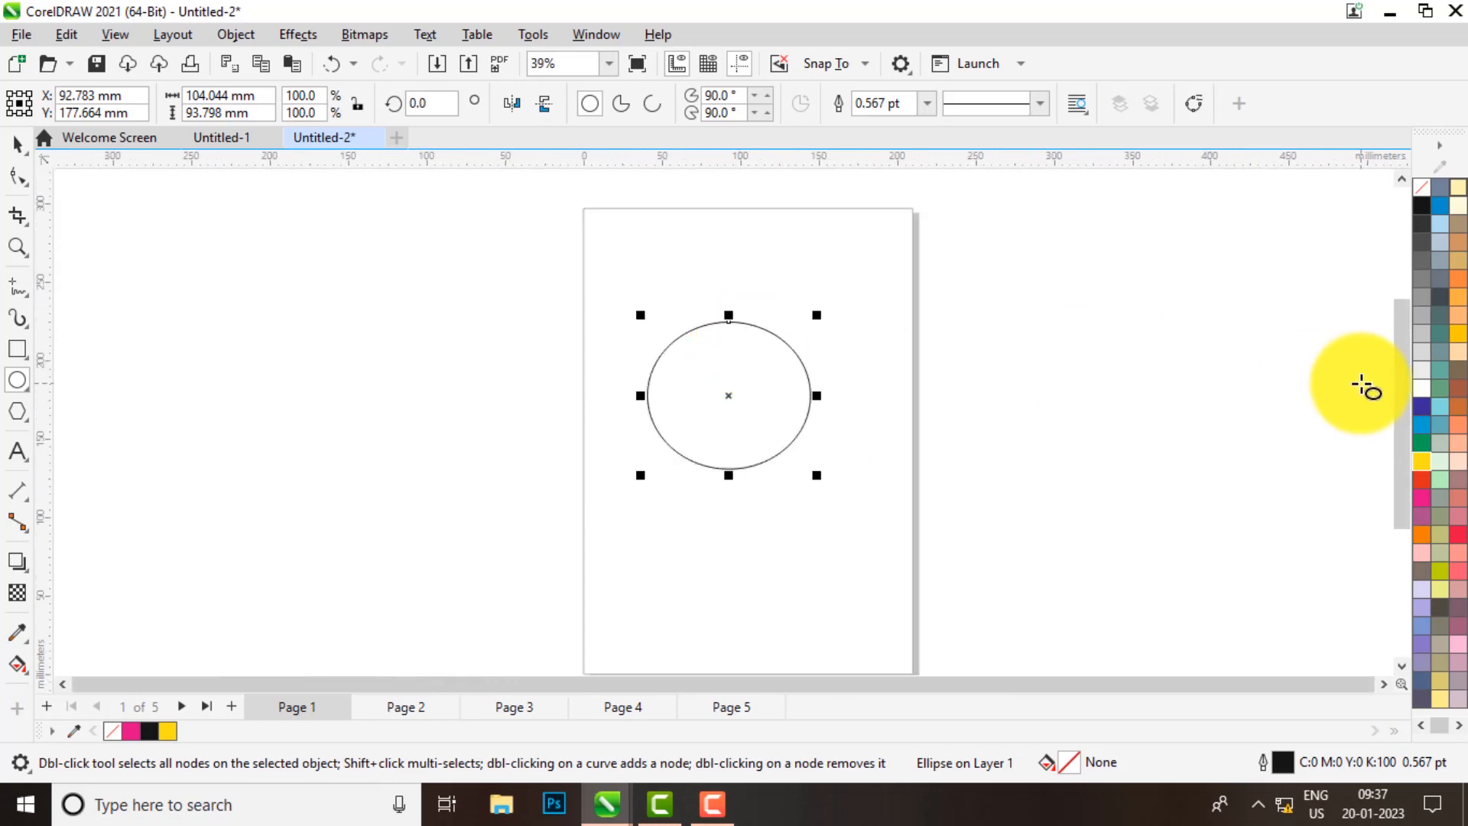
- Fill the ellipse with cyan (C:100 M:0 Y:0 K:0) and switch to the Pick tool
left_click(1421, 423)
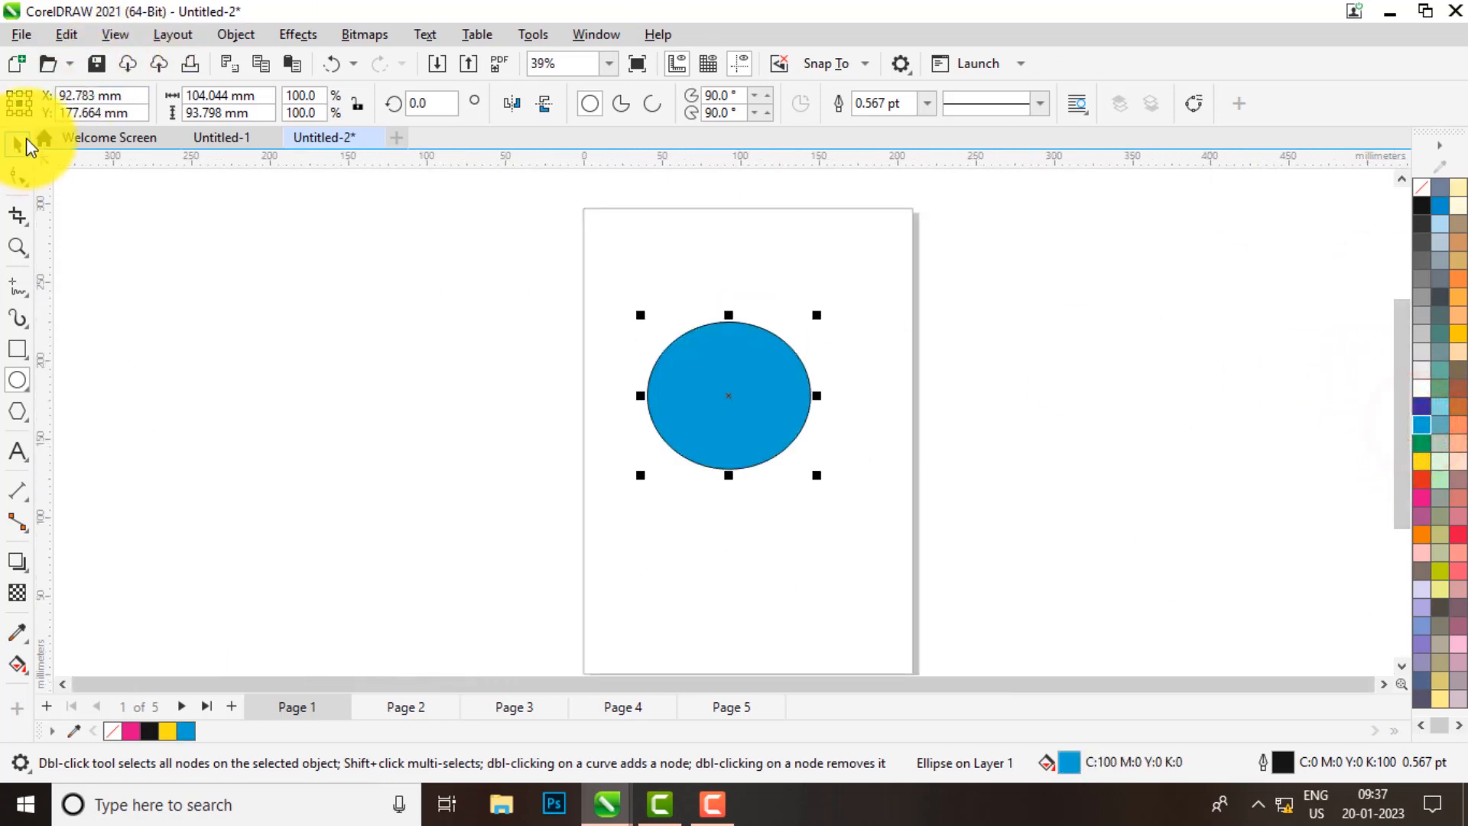
left_click(27, 144)
- Zoom far out, zoom to the selected ellipse, and fit the whole page in view
scroll(751, 400, "down", 2)
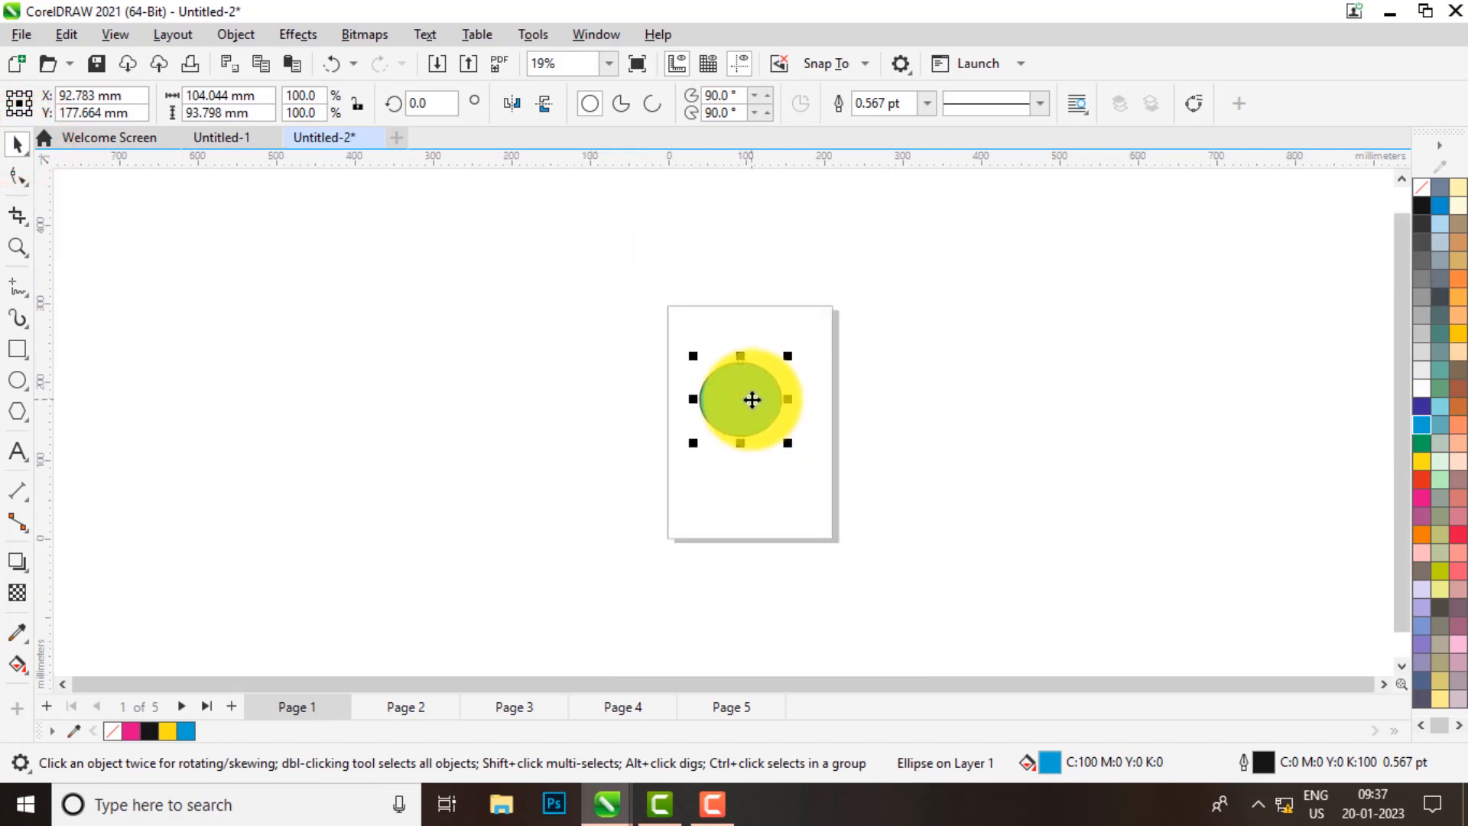
scroll(751, 399, "down", 6)
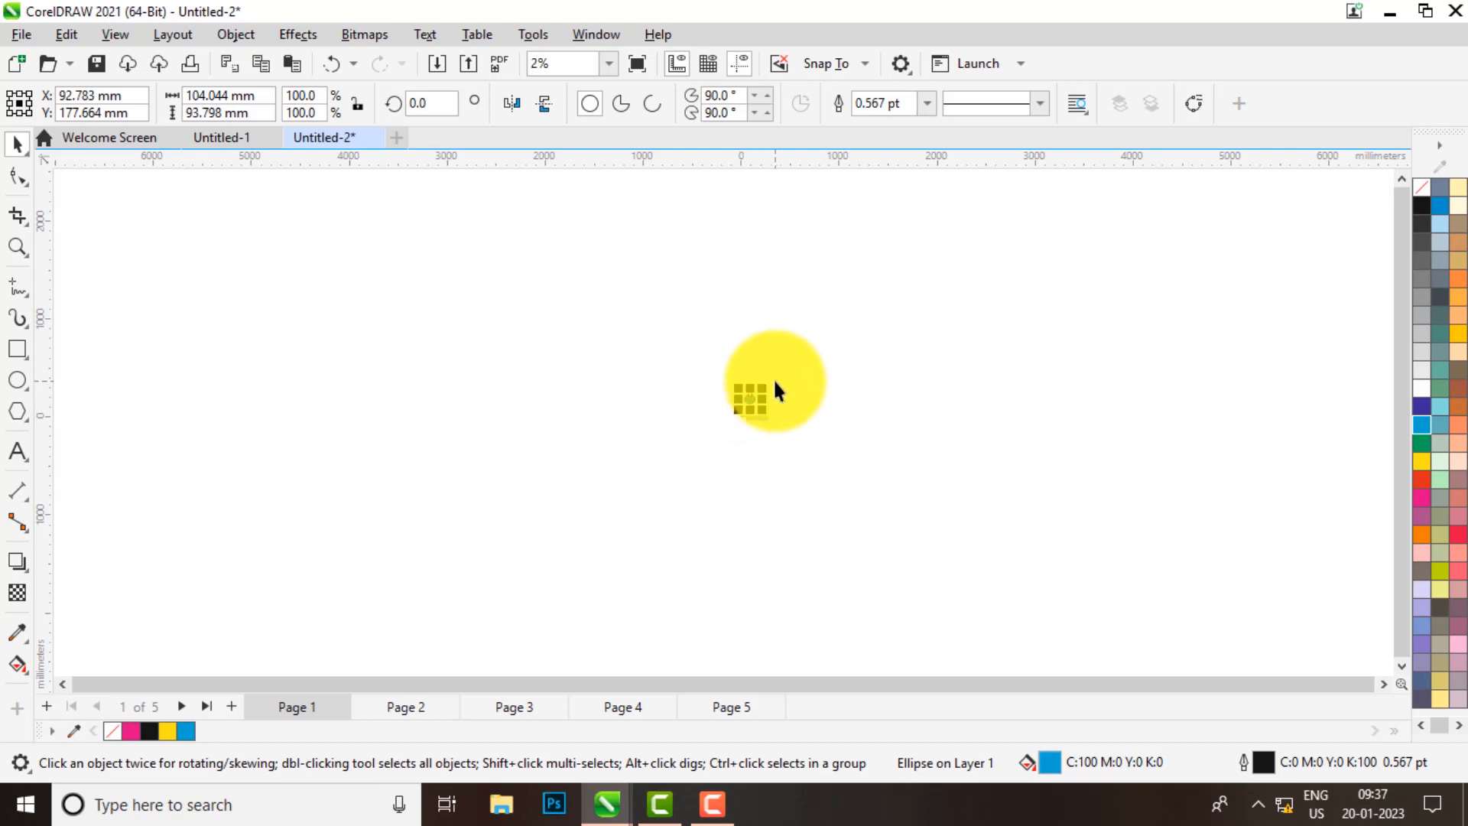
key("shift+F2")
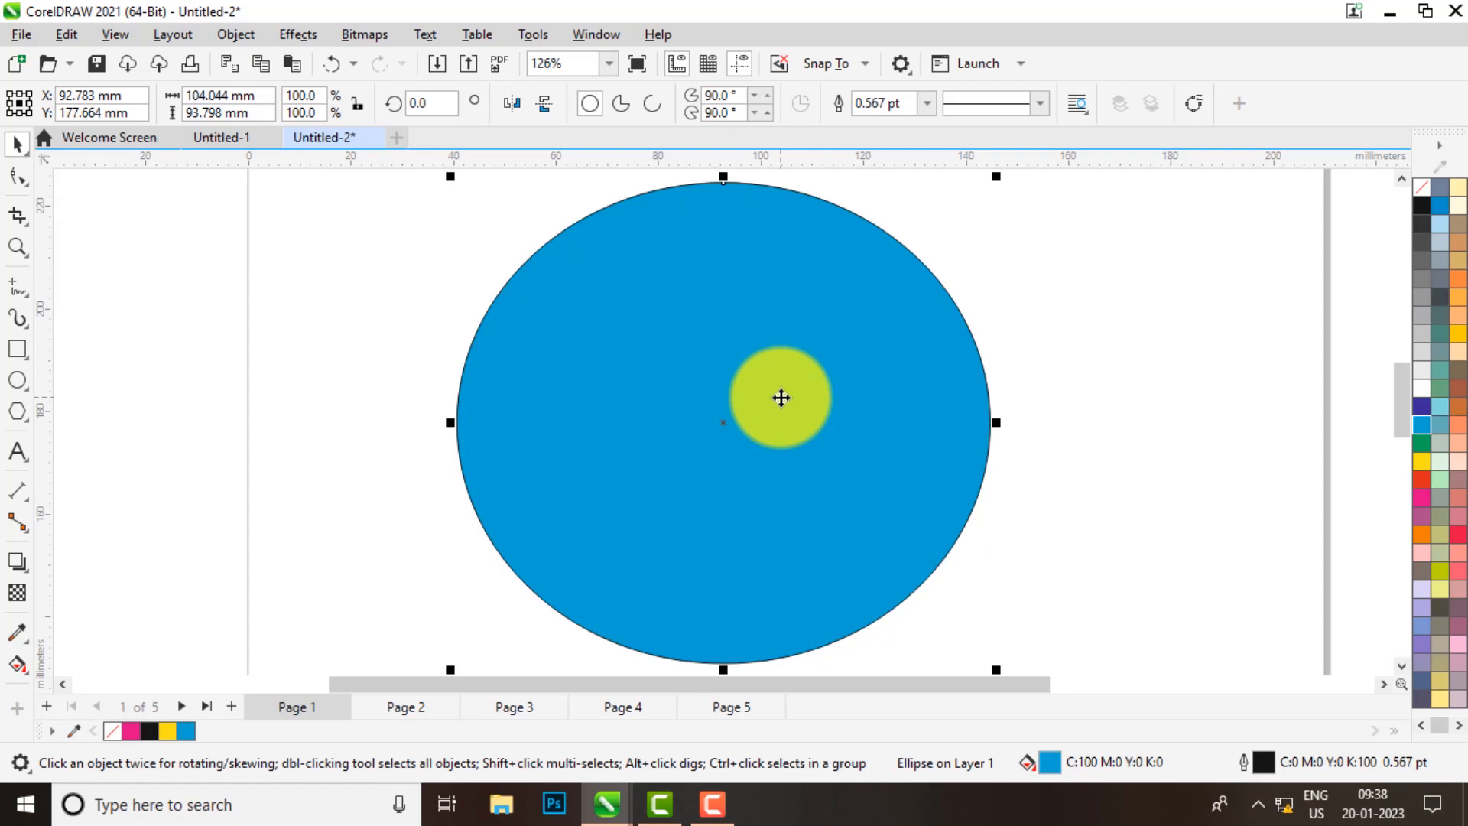
scroll(781, 397, "down", 5)
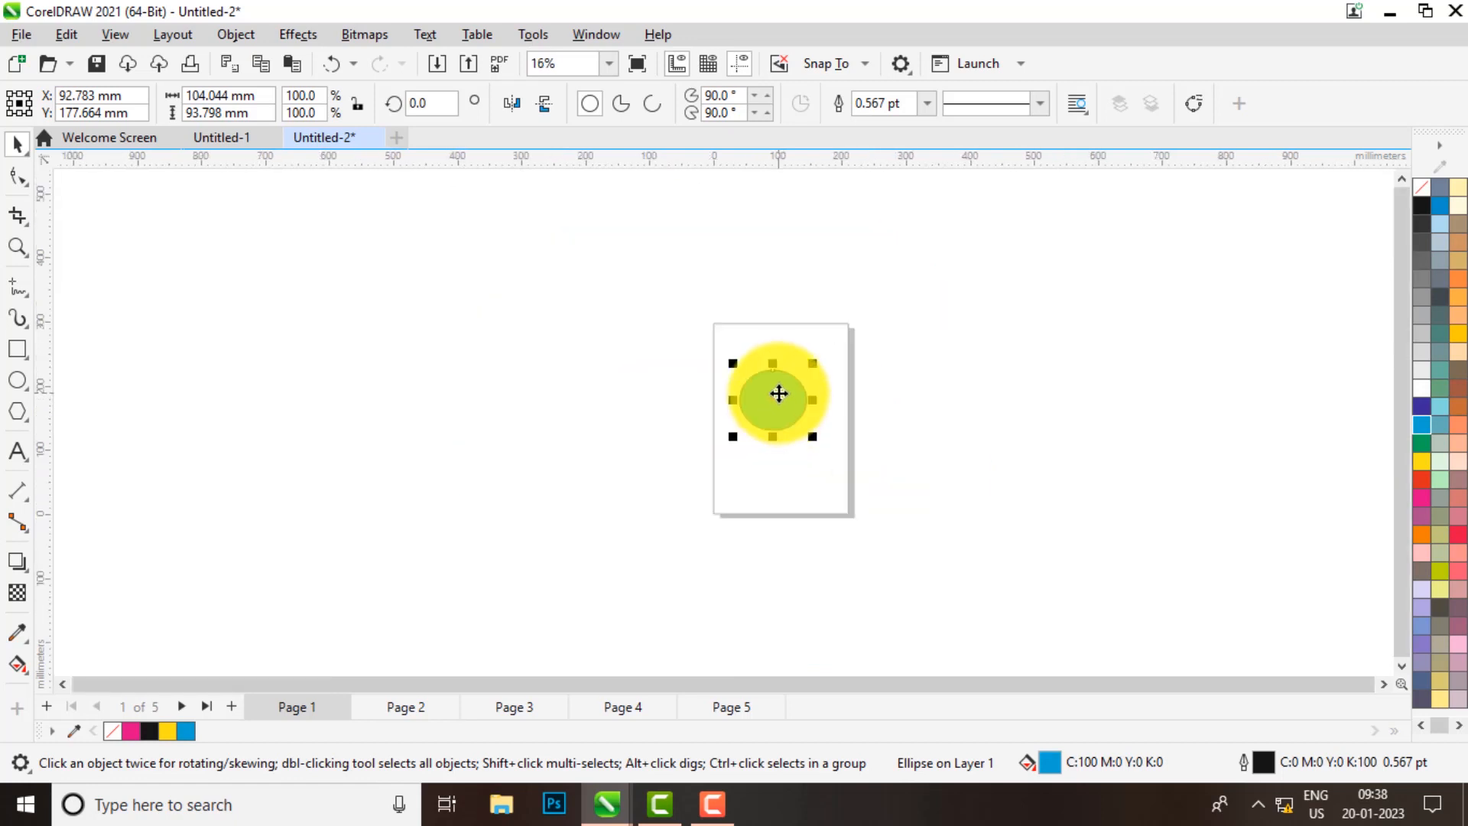
scroll(779, 393, "up", 5)
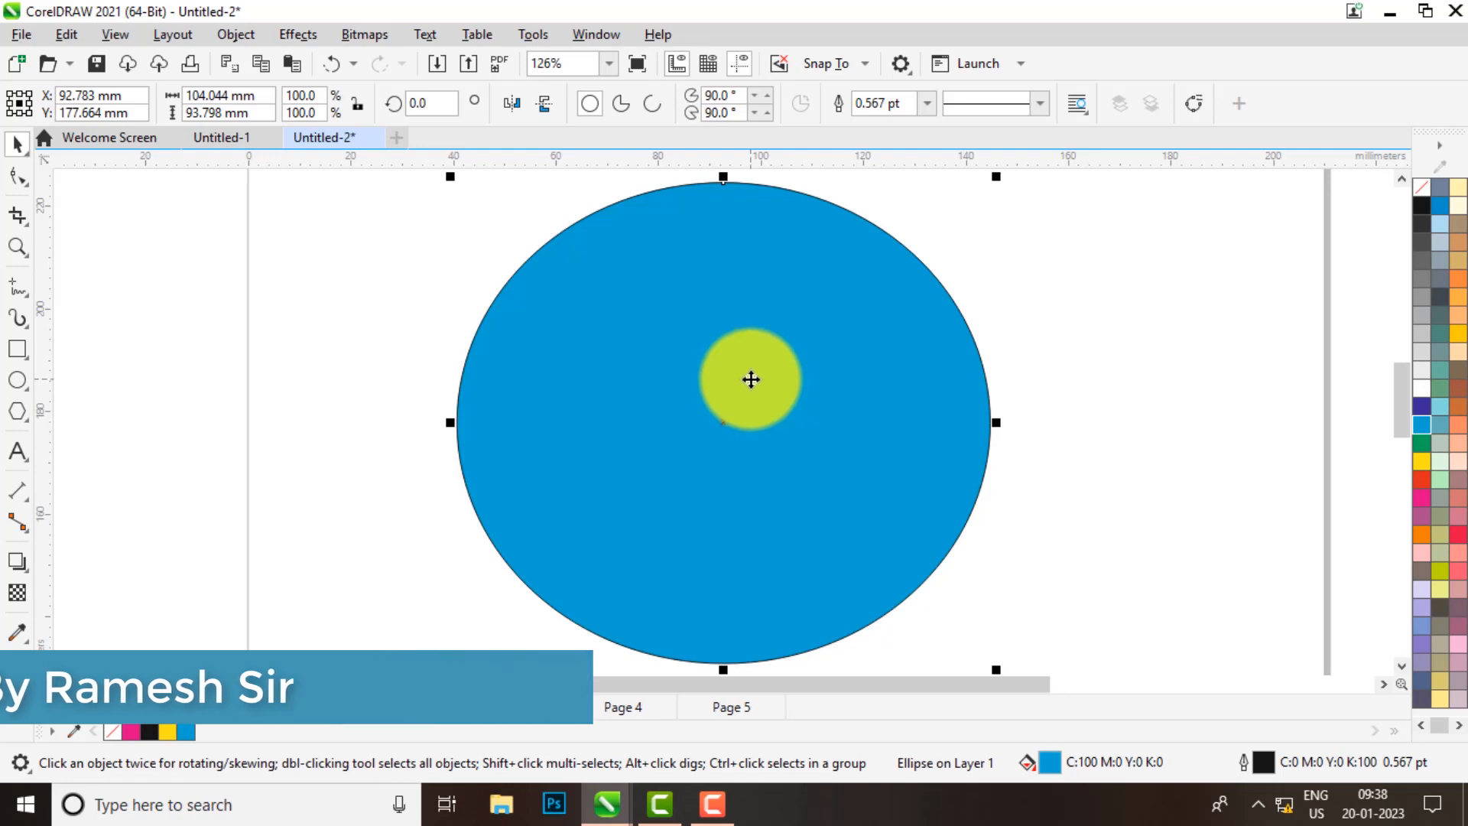
key("shift+F4")
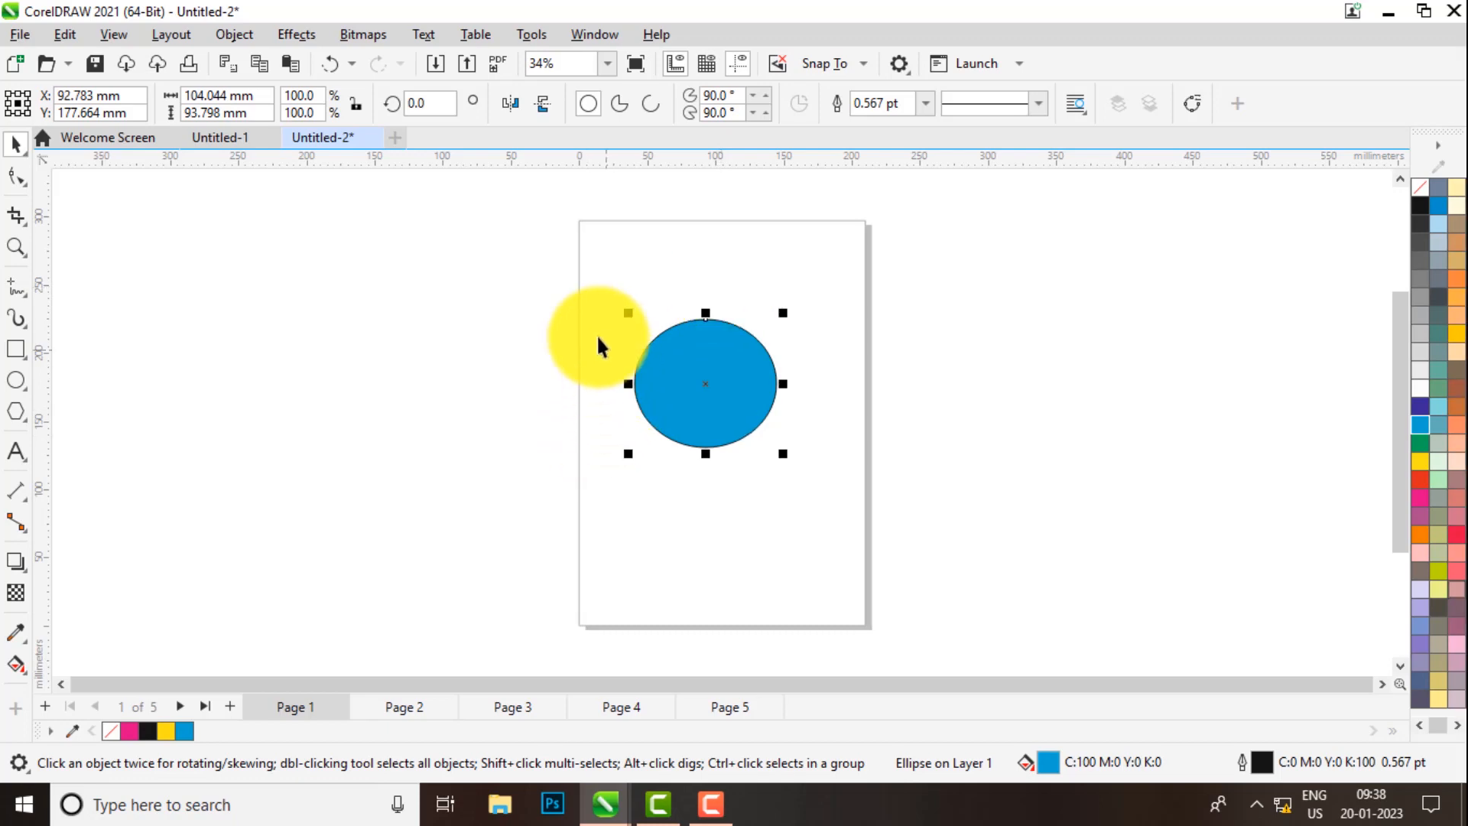
- Move the view to an empty area far from the page, and bring the whole page back into view
scroll(715, 350, "down", 6)
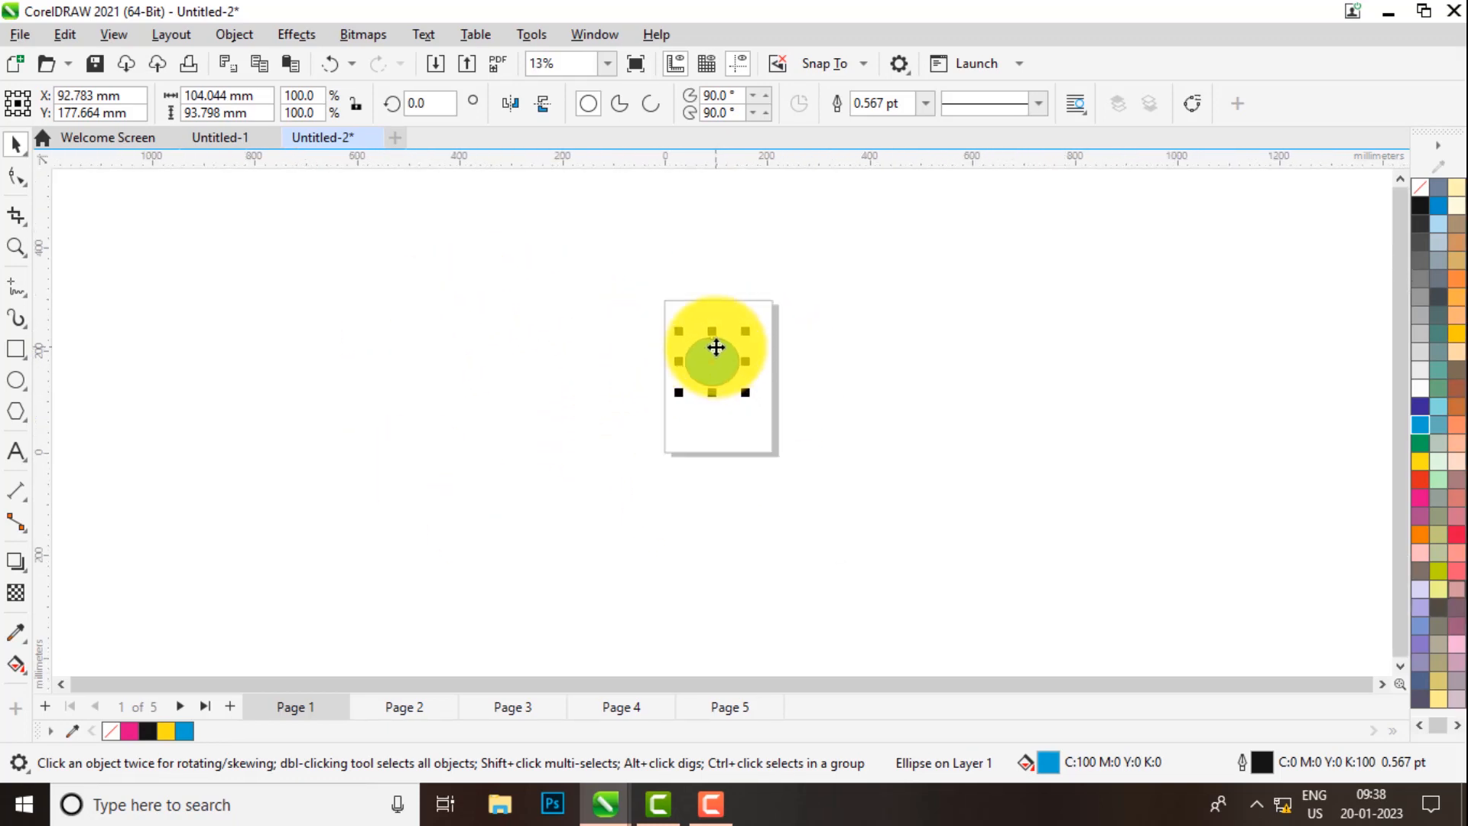
left_click(1382, 685)
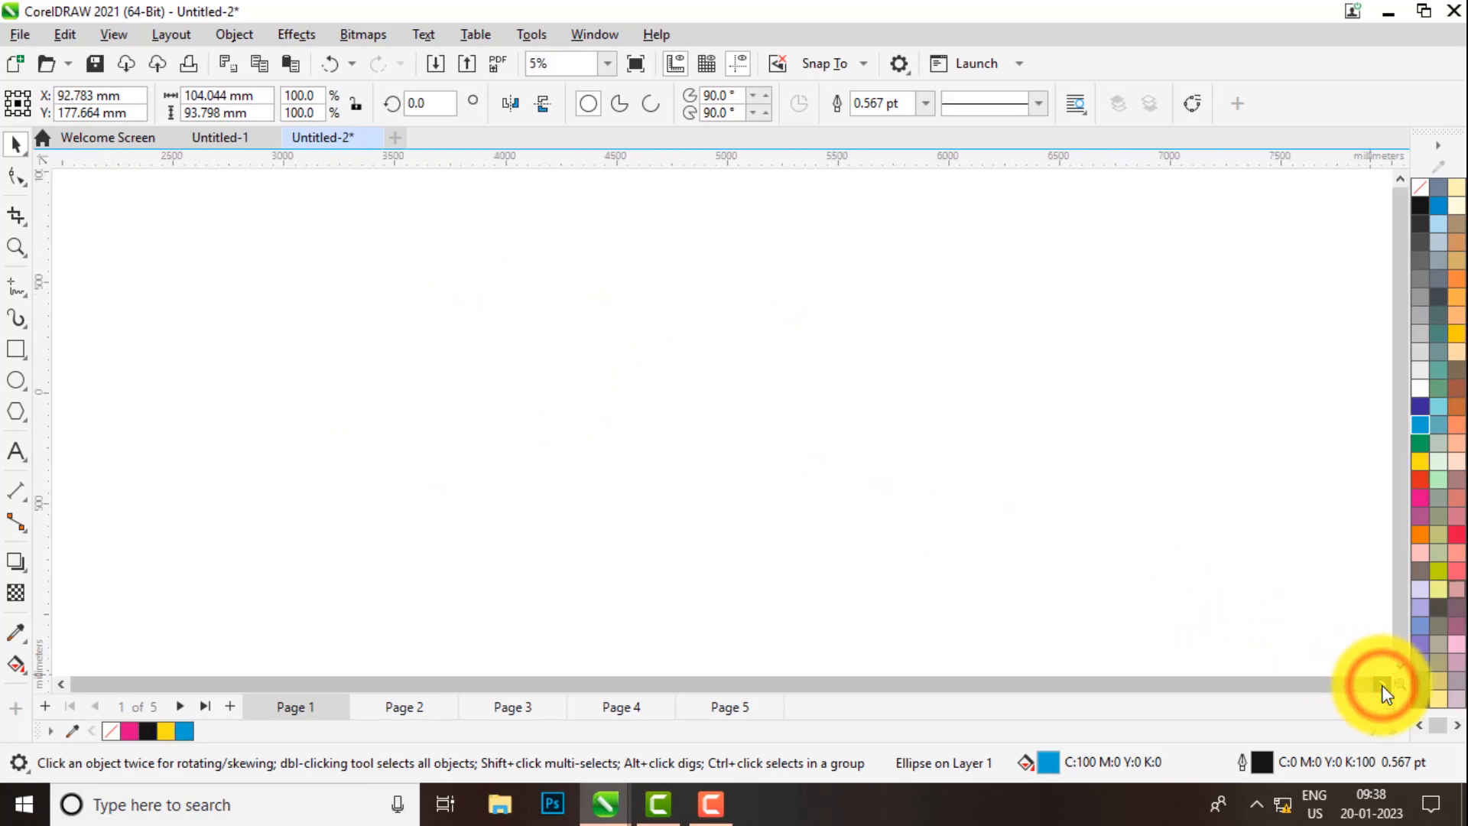
scroll(540, 240, "down", 1)
scroll(624, 302, "up", 4)
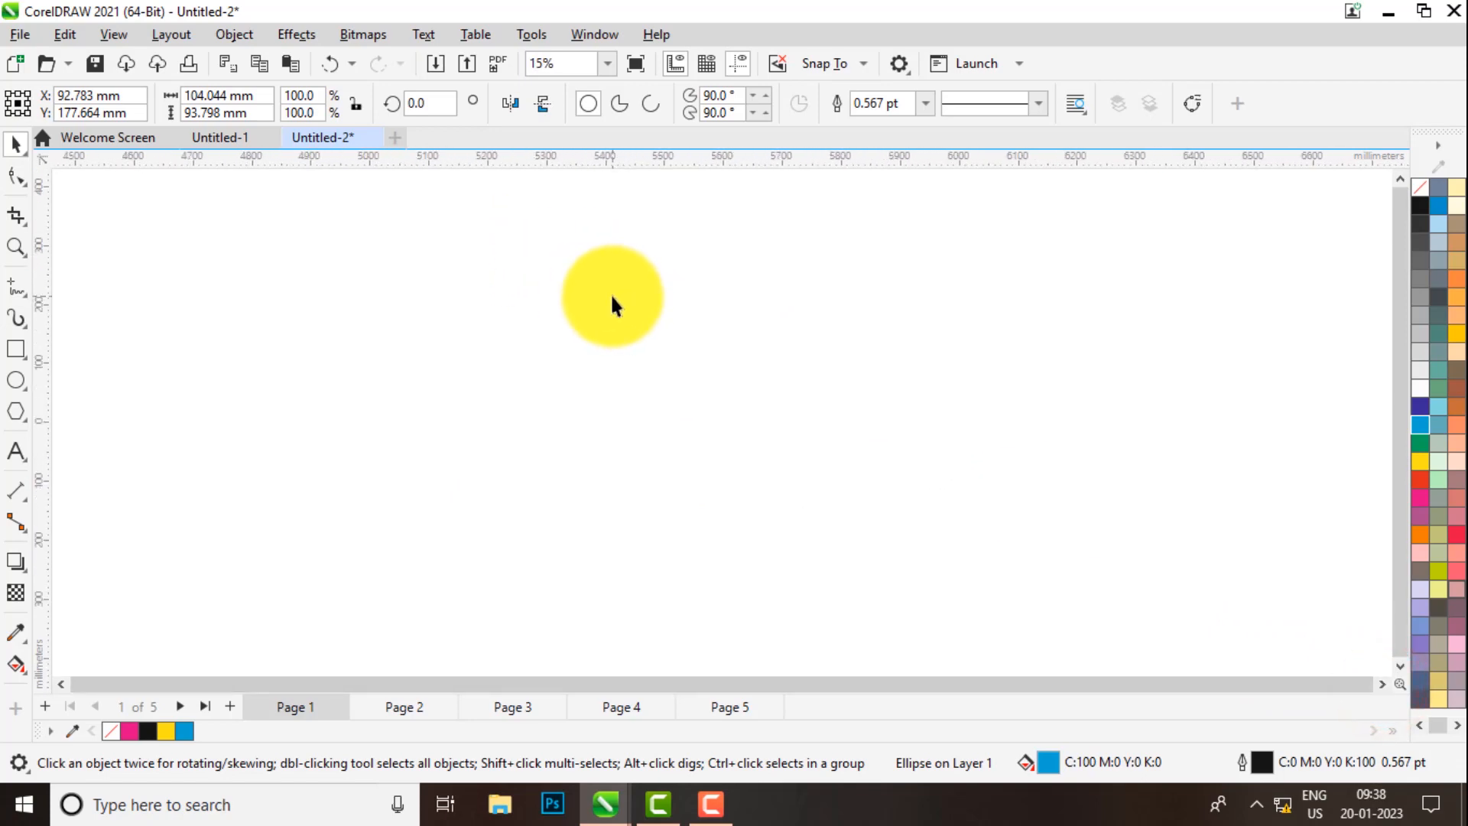
key("shift+F4")
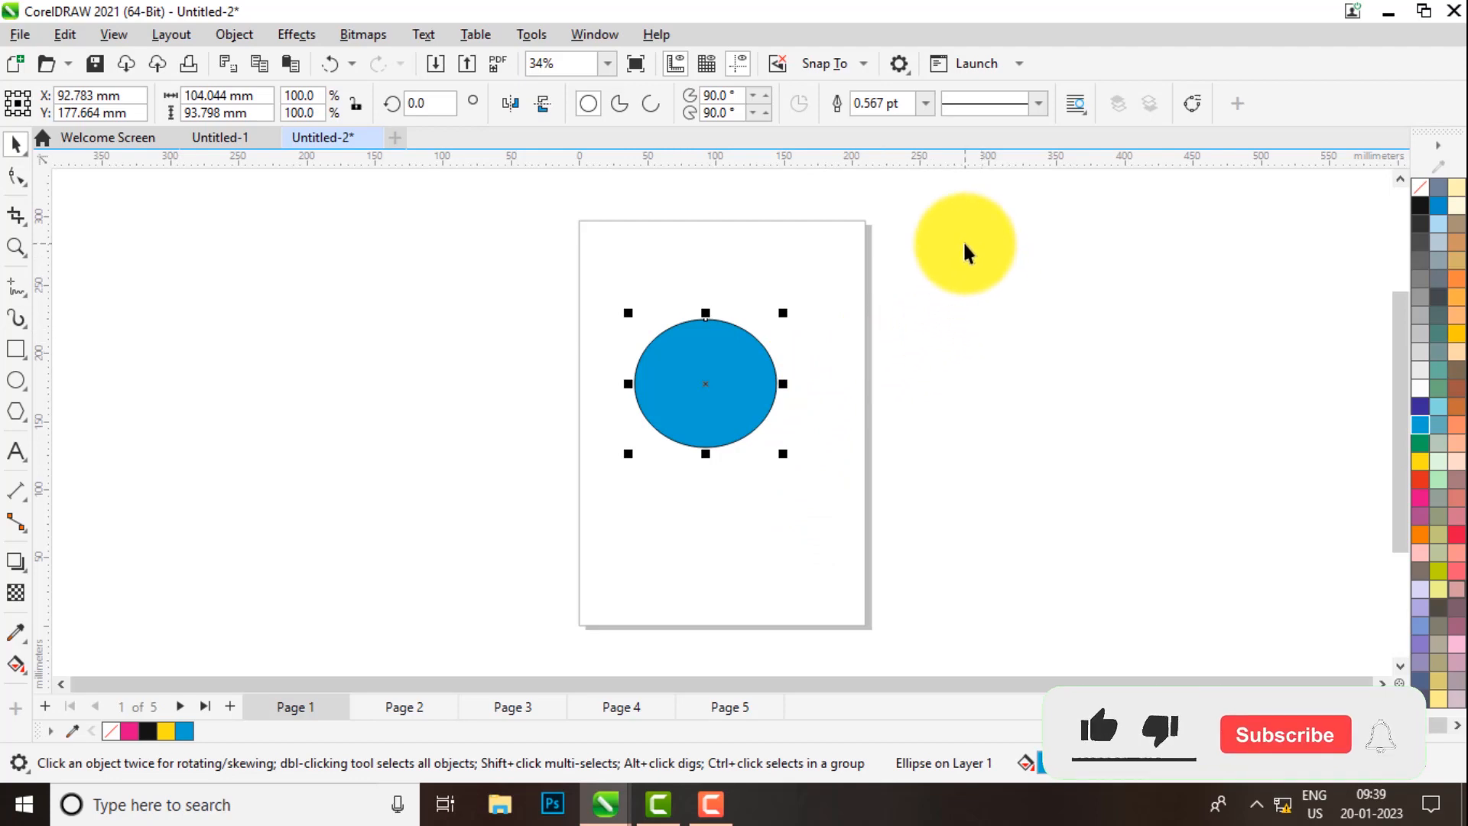
- Undo the last several changes to the drawing and redo all of them
key("ctrl+z")
key("ctrl+z")
key("ctrl+z")
key("ctrl+z")
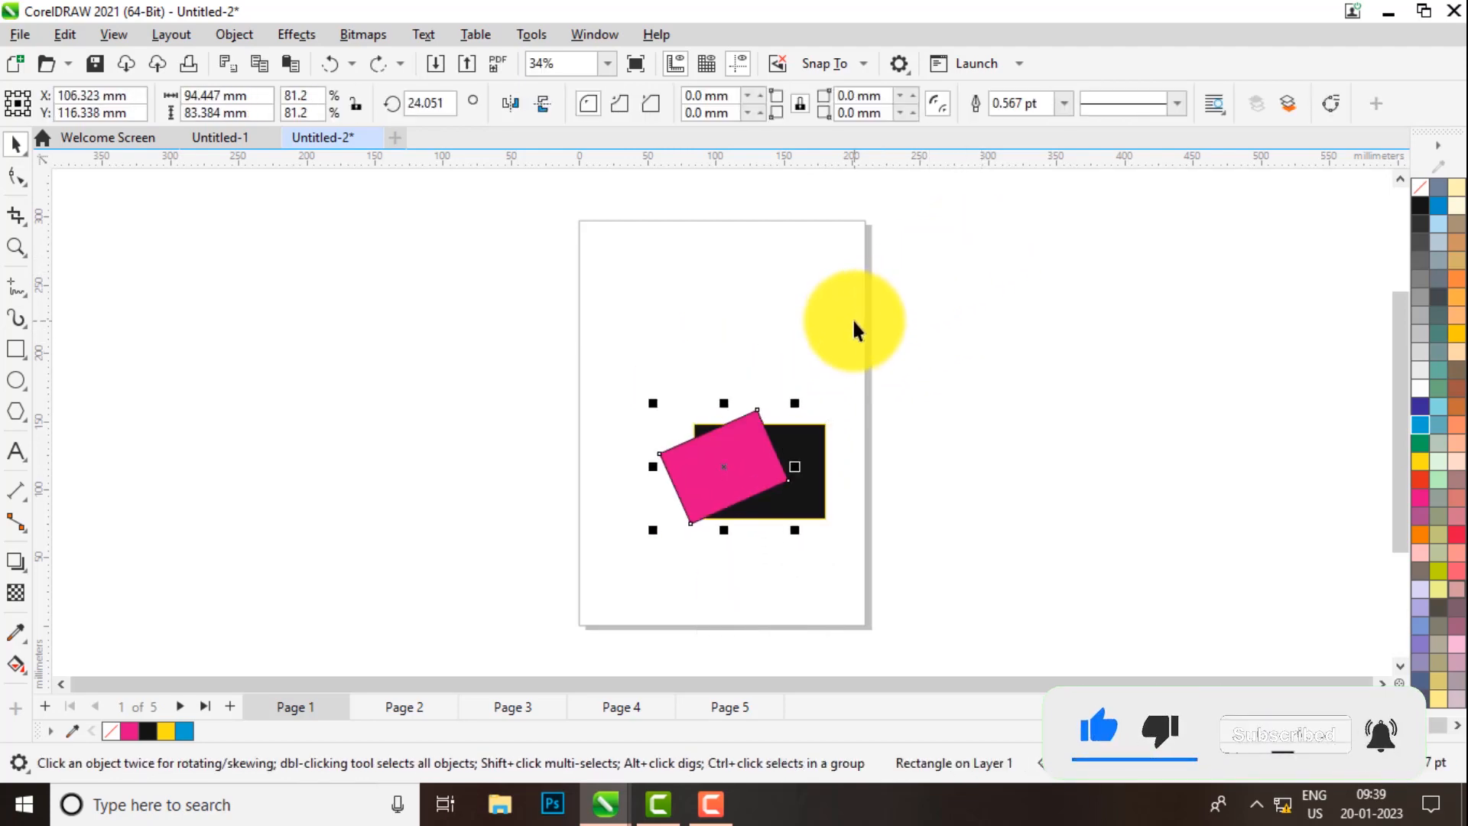
key("ctrl+shift+z")
key("ctrl+shift+z")
key("ctrl+shift+z")
key("ctrl+shift+z")
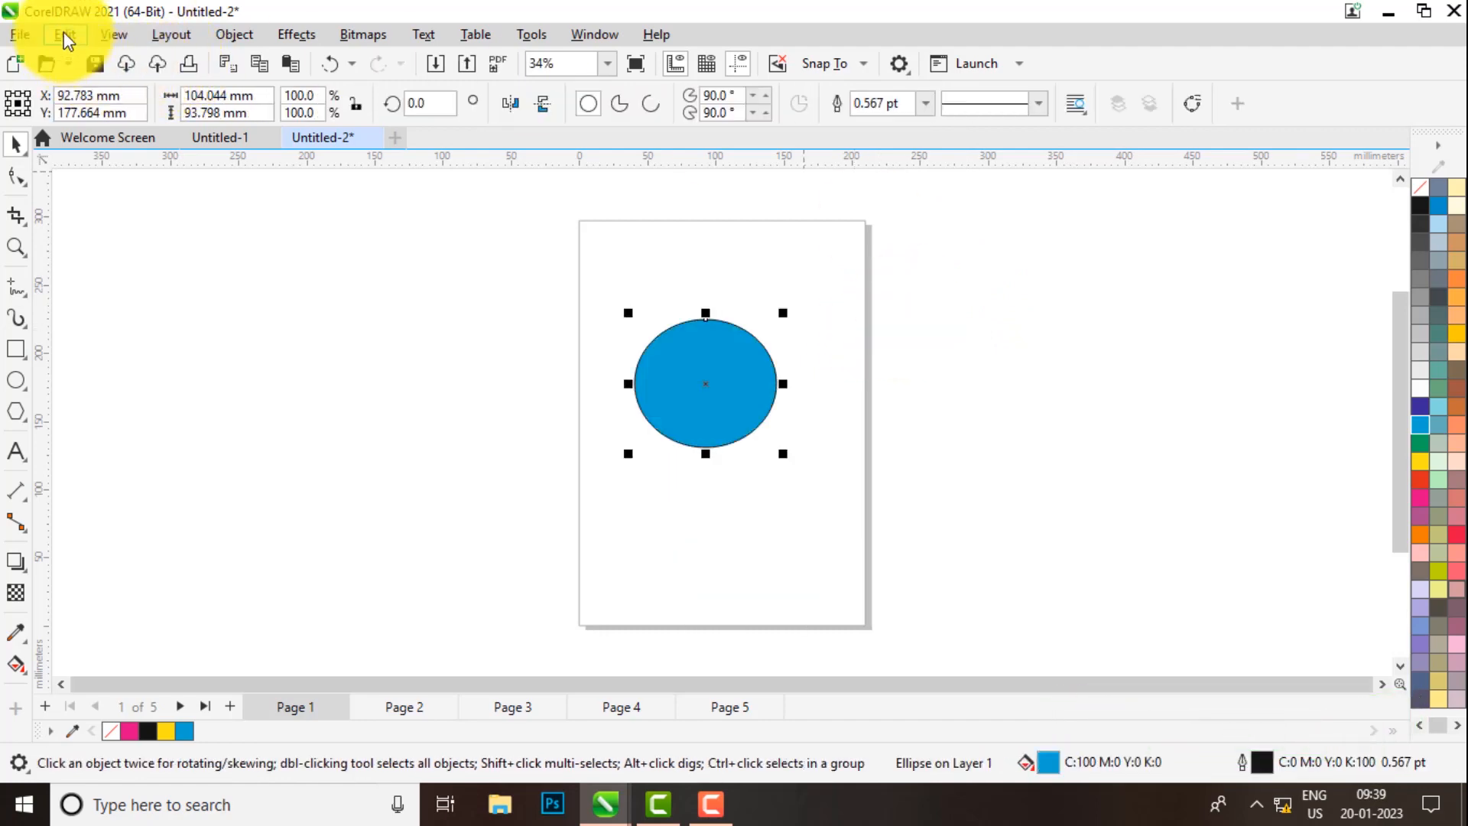
left_click(64, 35)
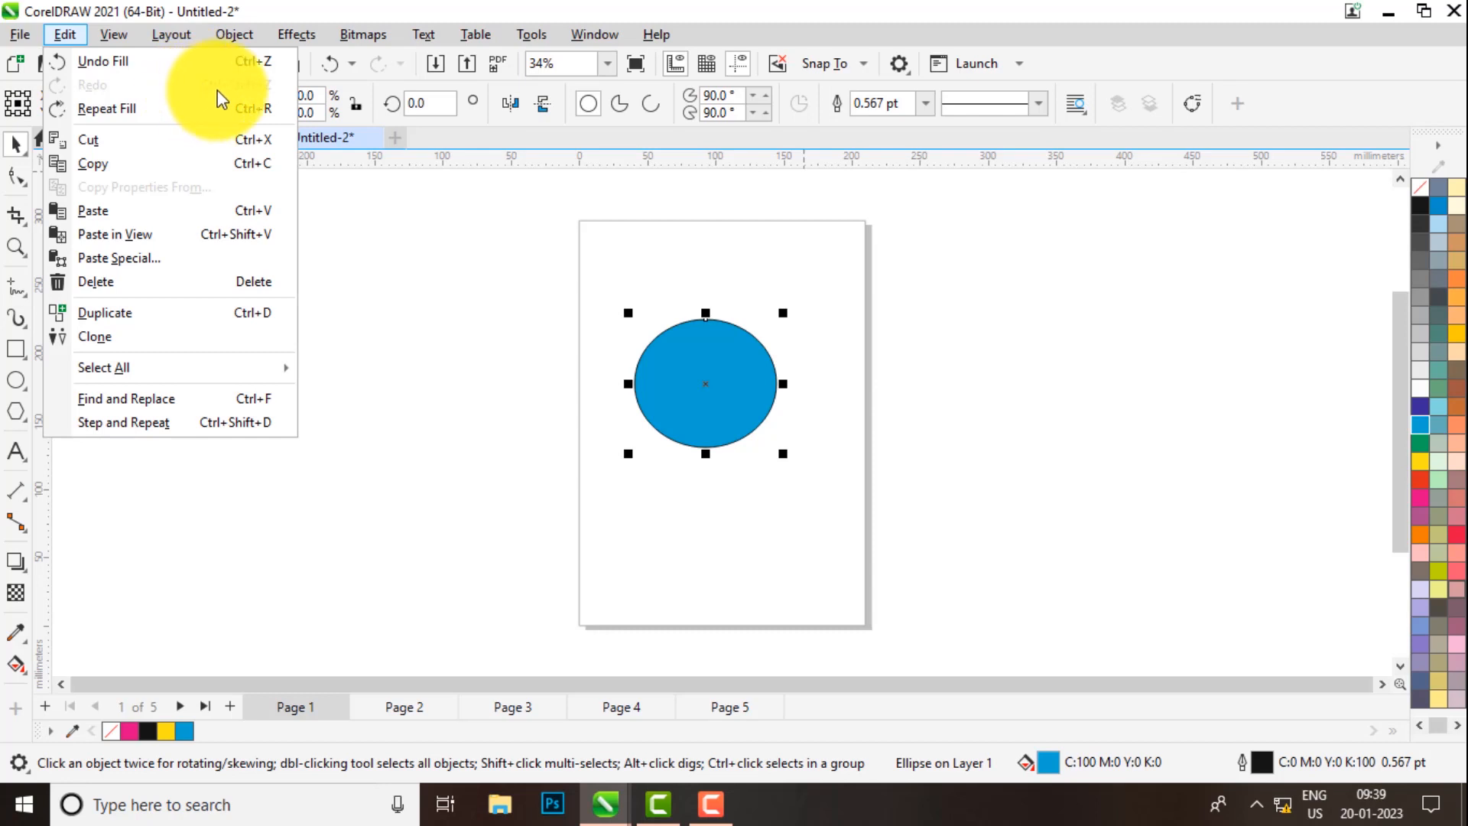
left_click(641, 256)
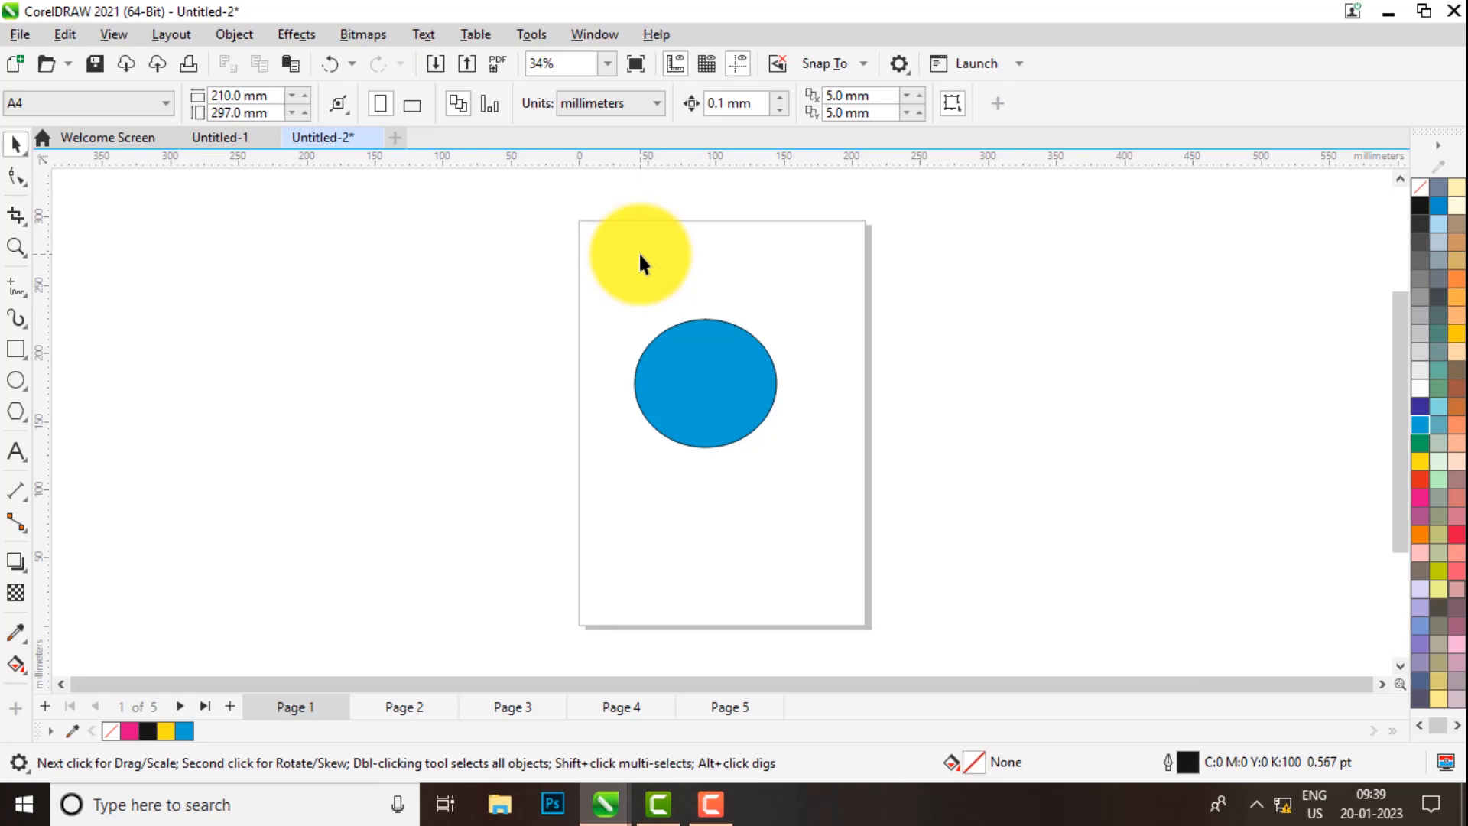
- Narrow the blue ellipse to about 39 mm wide, and place a copy level with it, just to its right
left_click(849, 382)
mouse_move(726, 393)
left_mouse_down()
mouse_move(416, 383)
mouse_move(591, 393)
mouse_move(493, 420)
mouse_move(703, 397)
left_mouse_up()
scroll(644, 323, "up", 1)
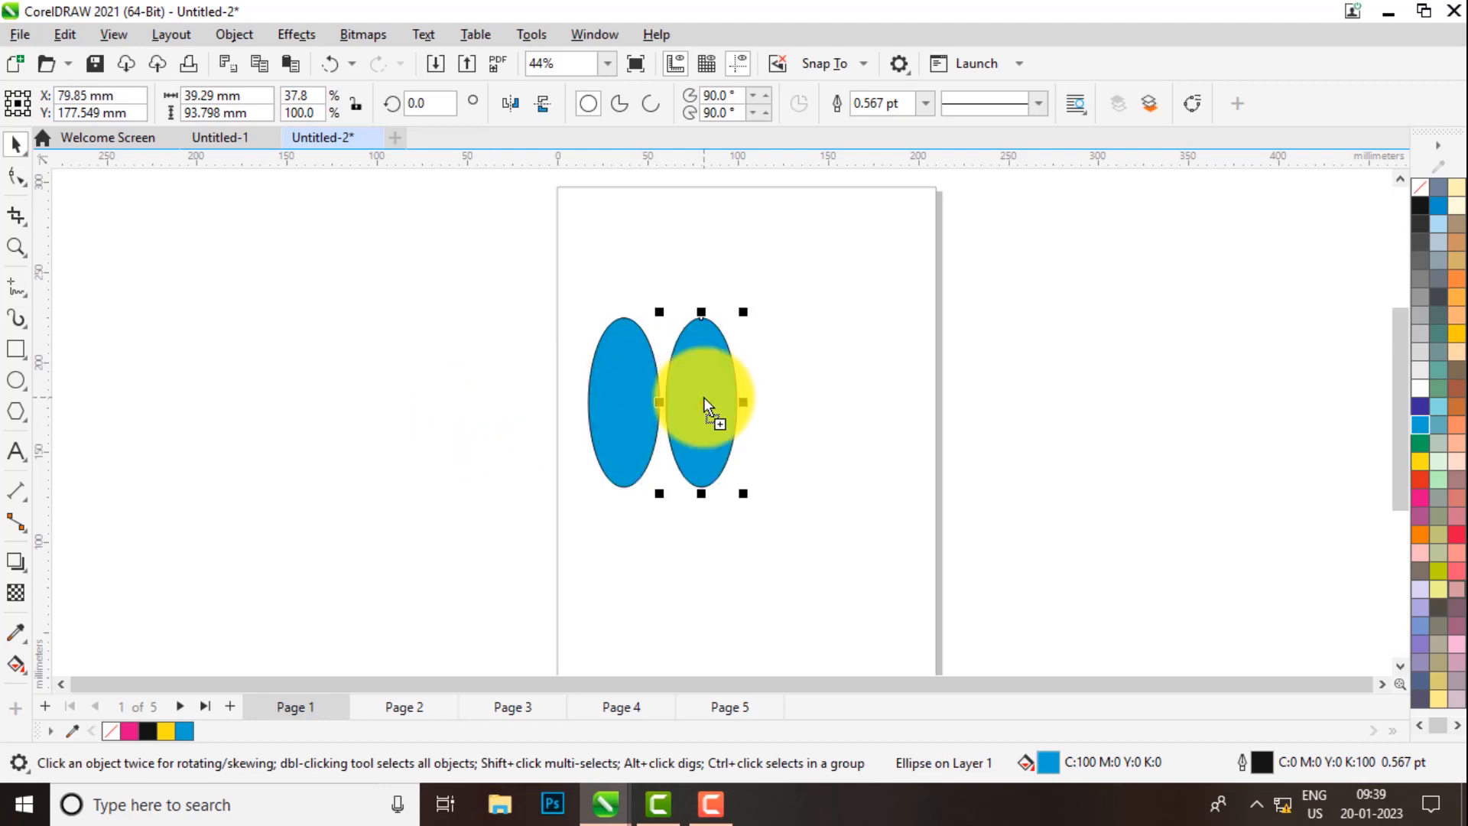
- Repeat the duplication six times to extend the horizontal row of ellipses with equal spacing
key("ctrl+r")
key("ctrl+r")
key("ctrl+r")
key("ctrl+r")
key("ctrl+r")
key("ctrl+r")
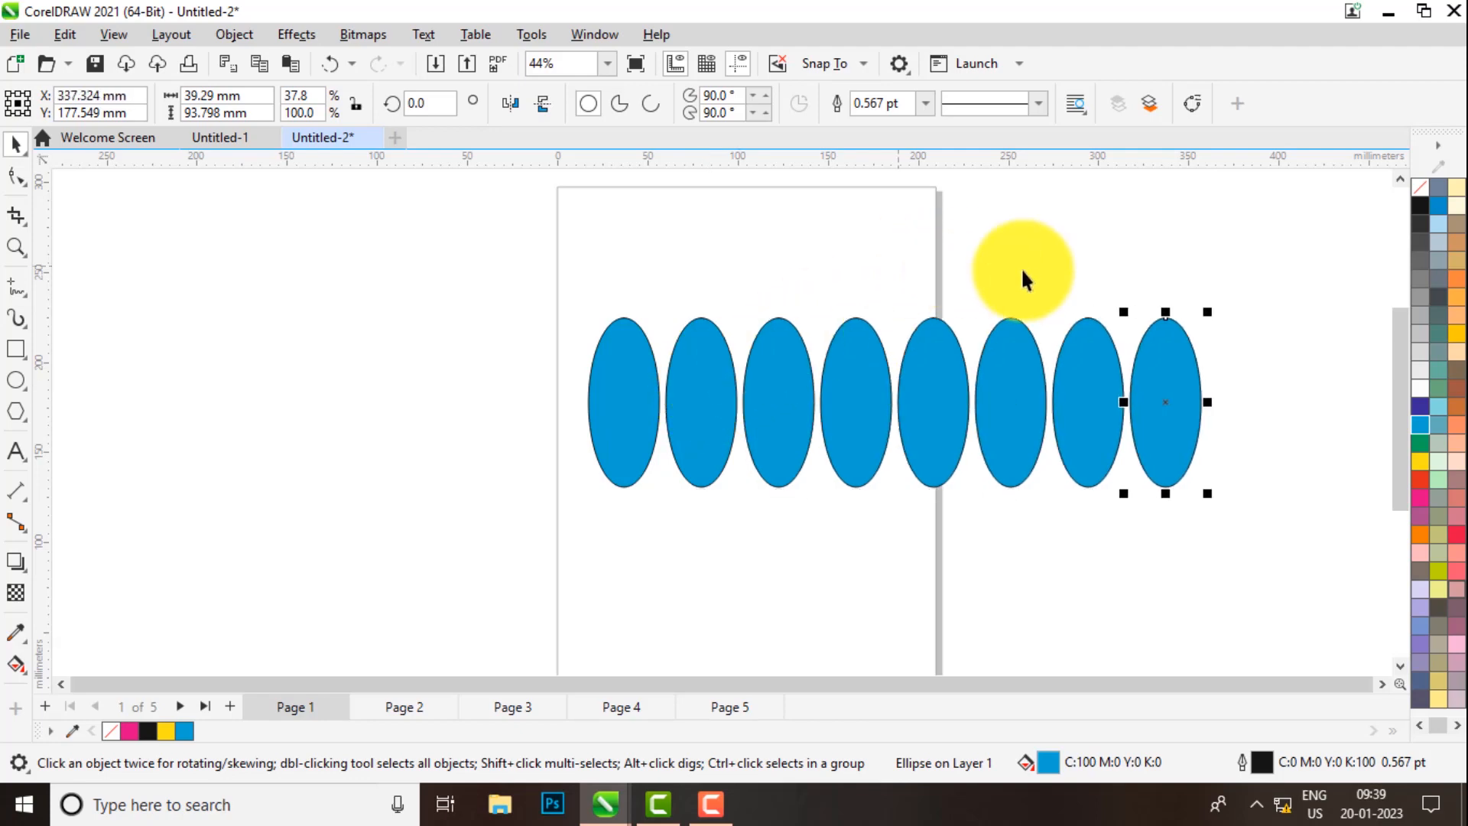
- Delete the seven ellipse copies, and shift the original to about X 31.6 mm, Y 178.7 mm
left_click_drag(1241, 262, 657, 563)
key("Delete")
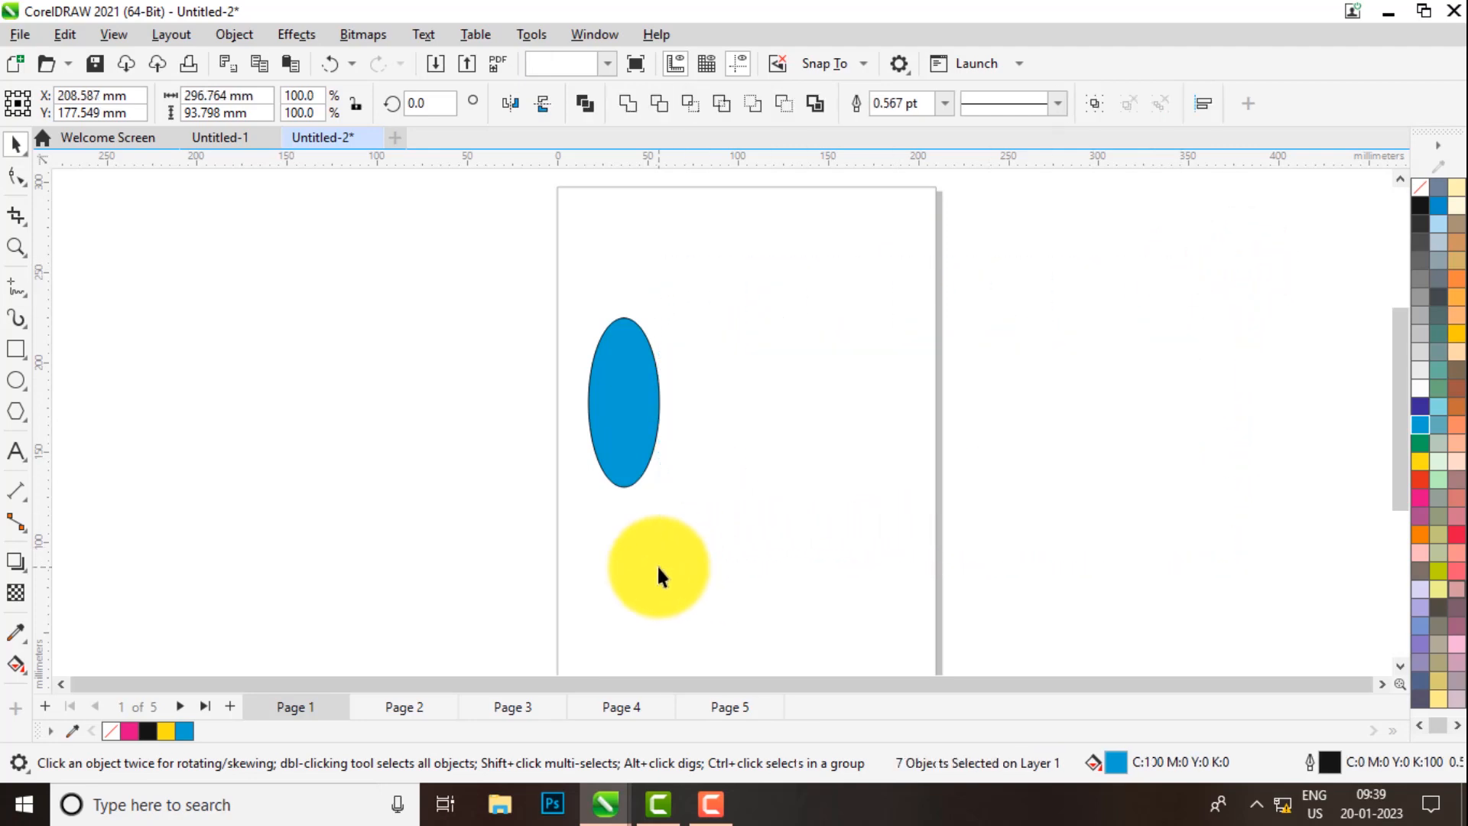
left_click(612, 428)
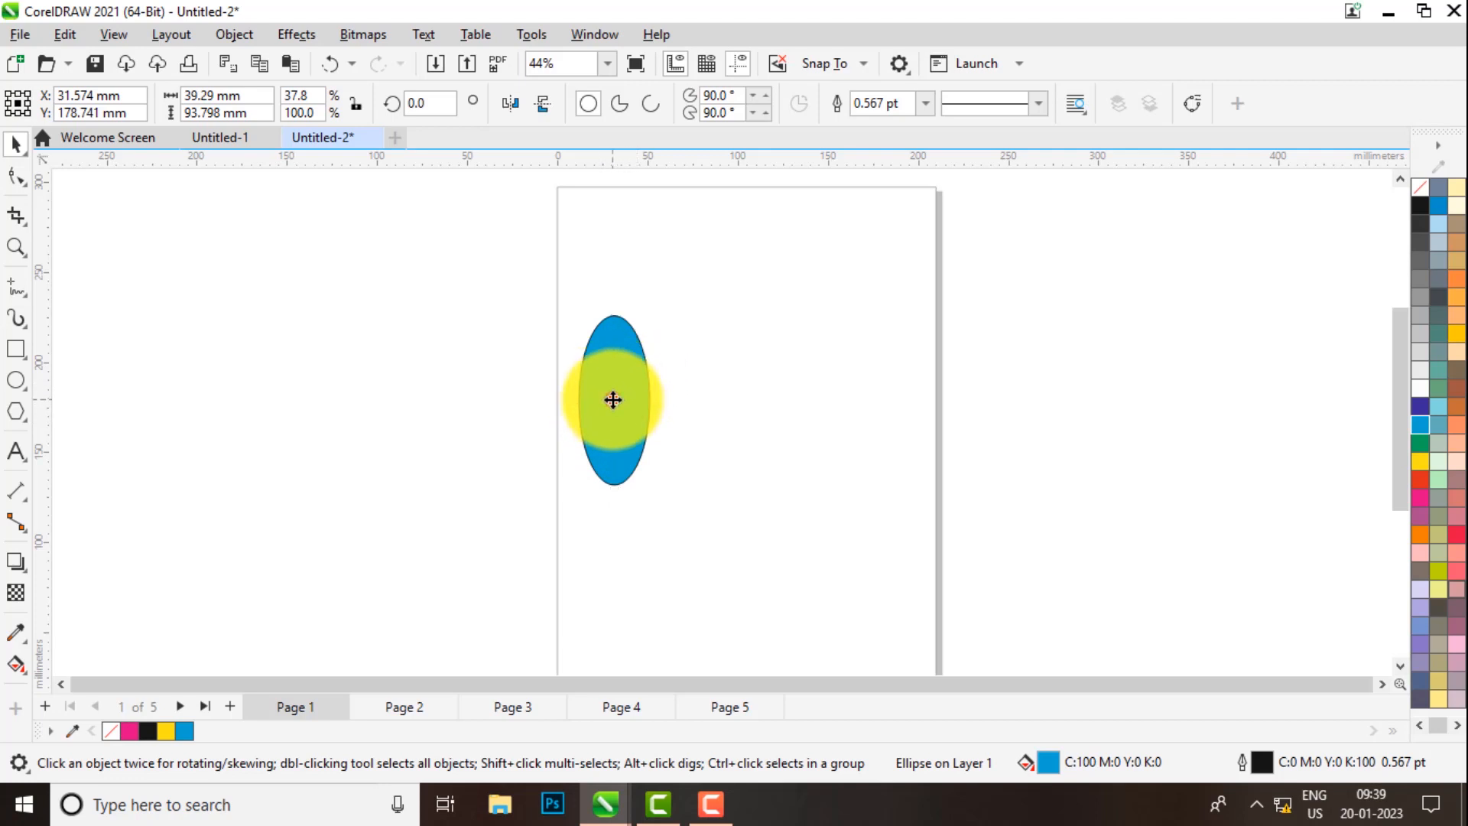
- Place a copy of the ellipse about 48 mm to its right and 3 mm lower, and repeat the duplication four times
left_click_drag(613, 400, 697, 396)
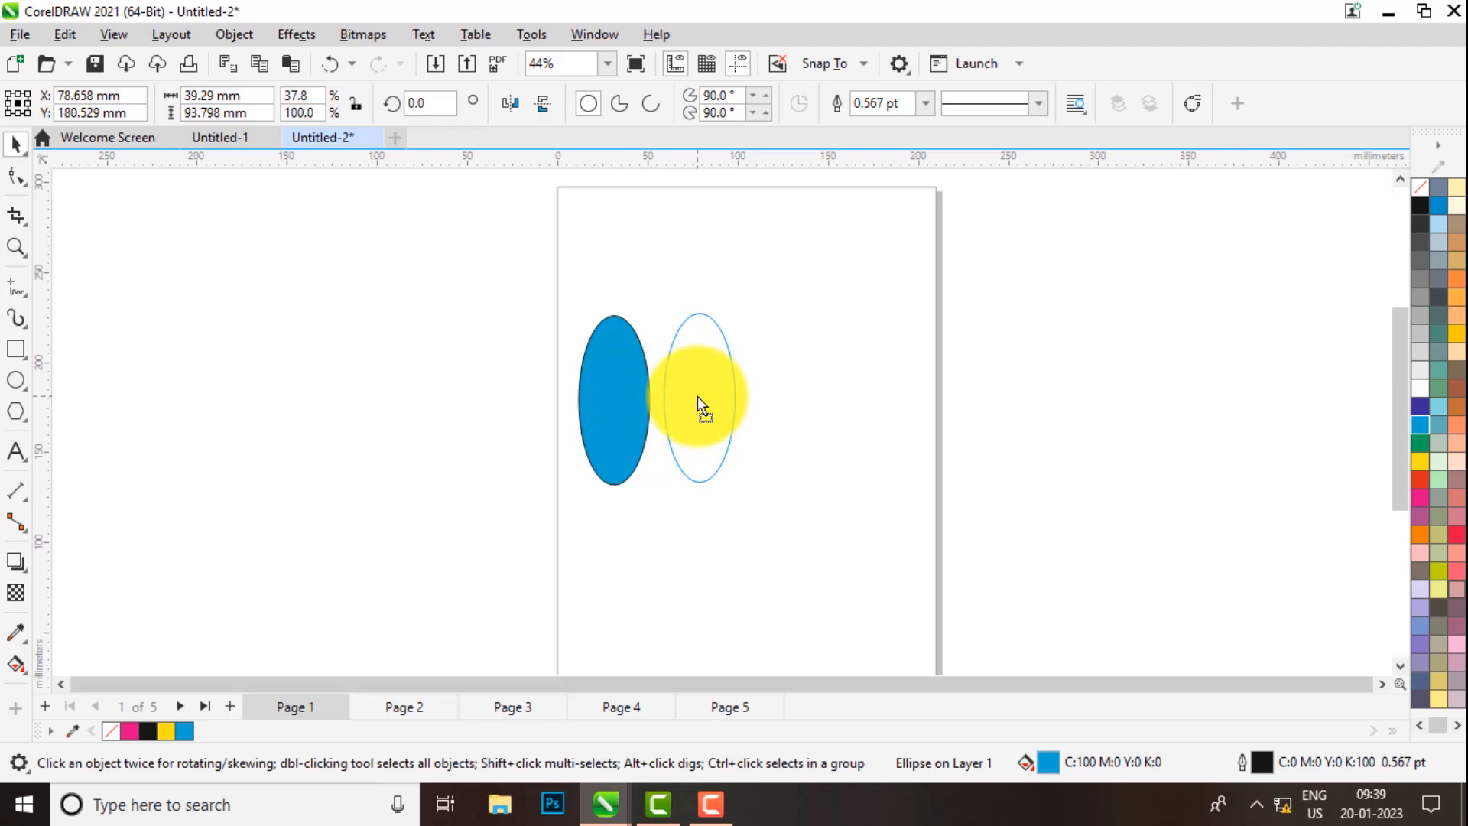
left_click_drag(698, 396, 699, 406)
right_click(699, 405)
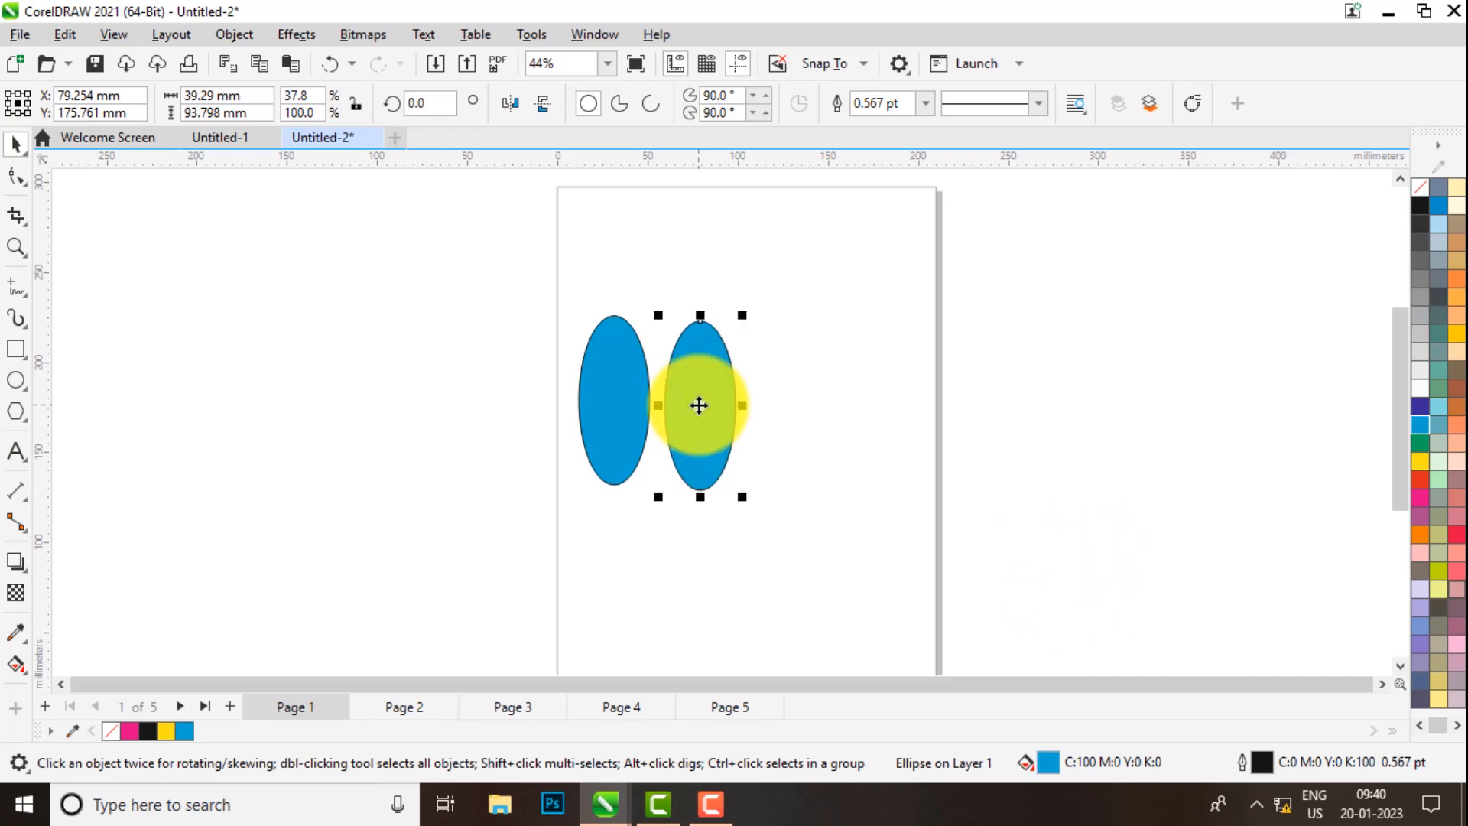
key("ctrl+r")
key("ctrl+r")
key("ctrl+r")
key("ctrl+r")
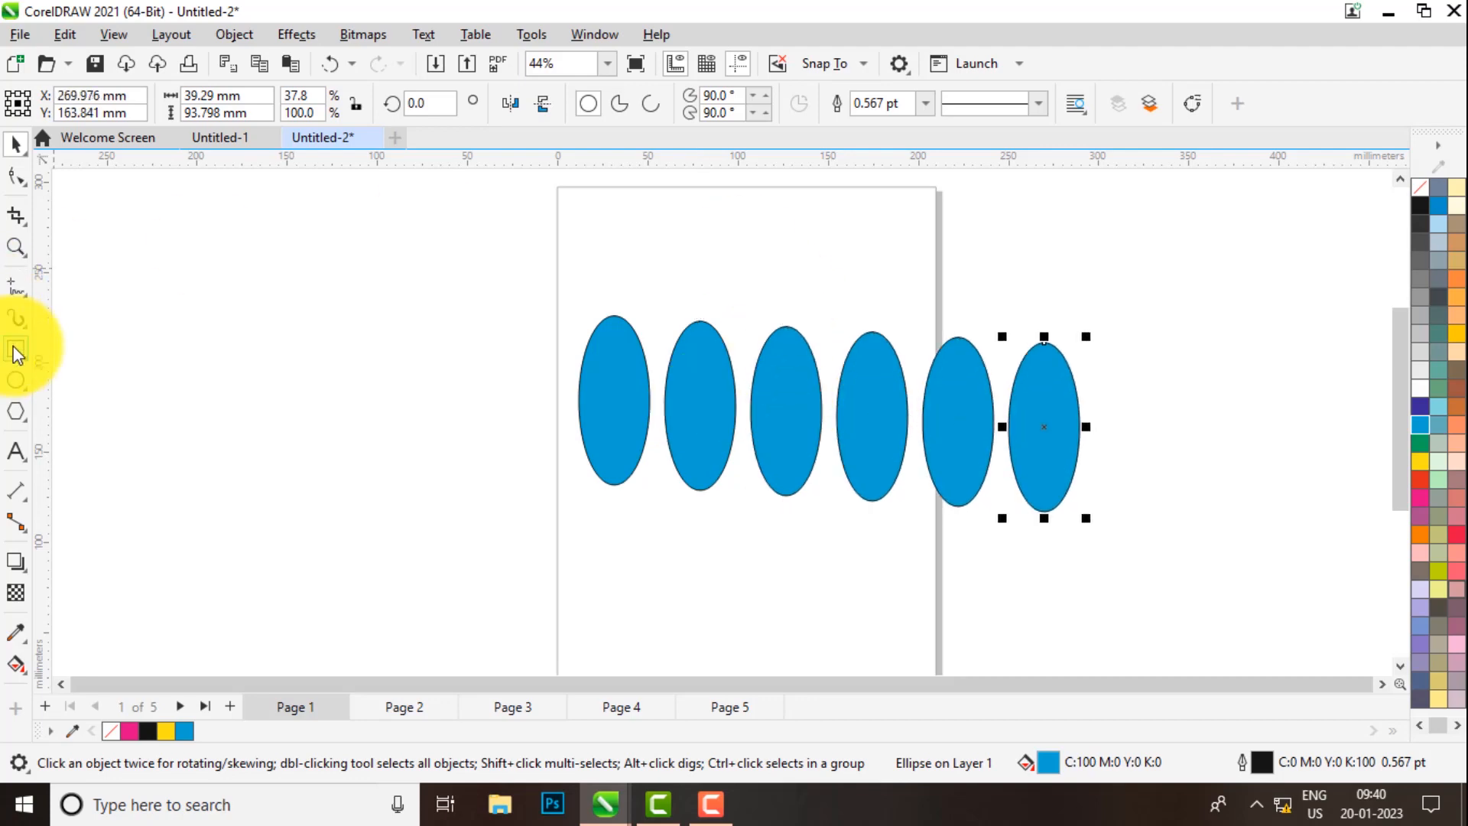
- Draw three separate vertical straight lines beside the page, the first about 248 mm long and the third about 292 mm
left_click(19, 296)
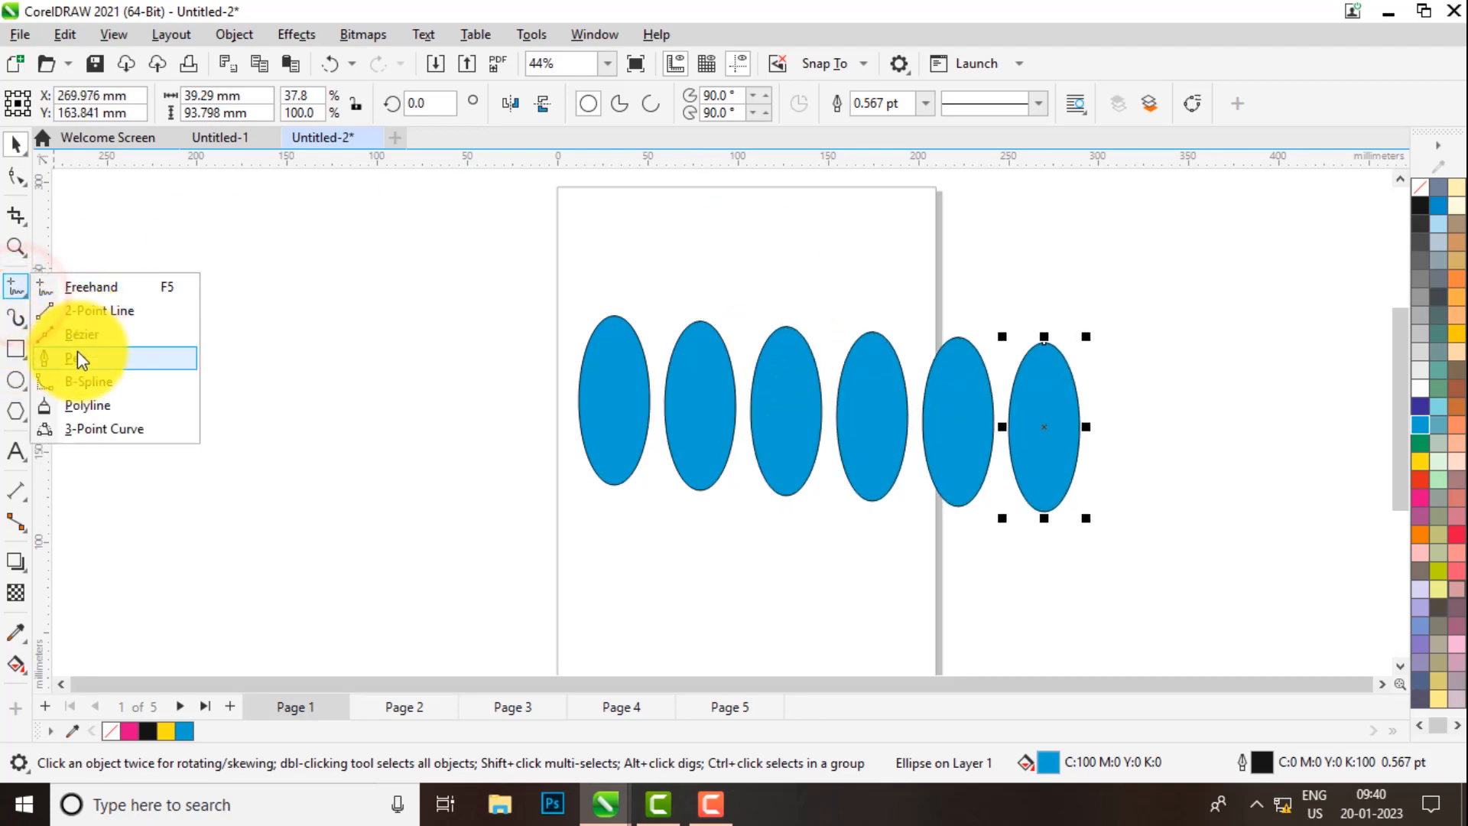
left_click(81, 310)
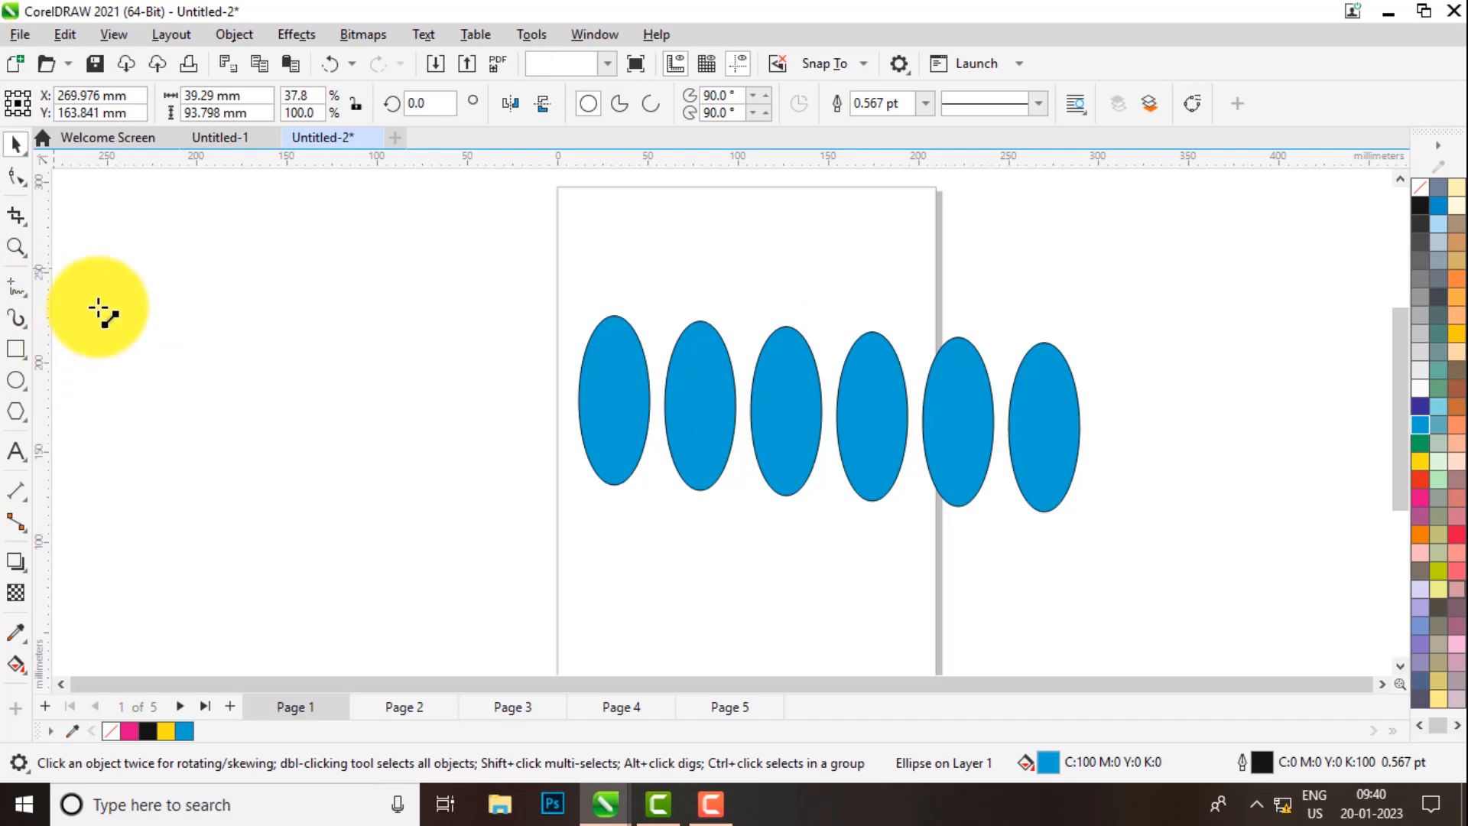
scroll(190, 327, "down", 1)
scroll(190, 327, "down", 1)
left_click_drag(779, 279, 779, 534)
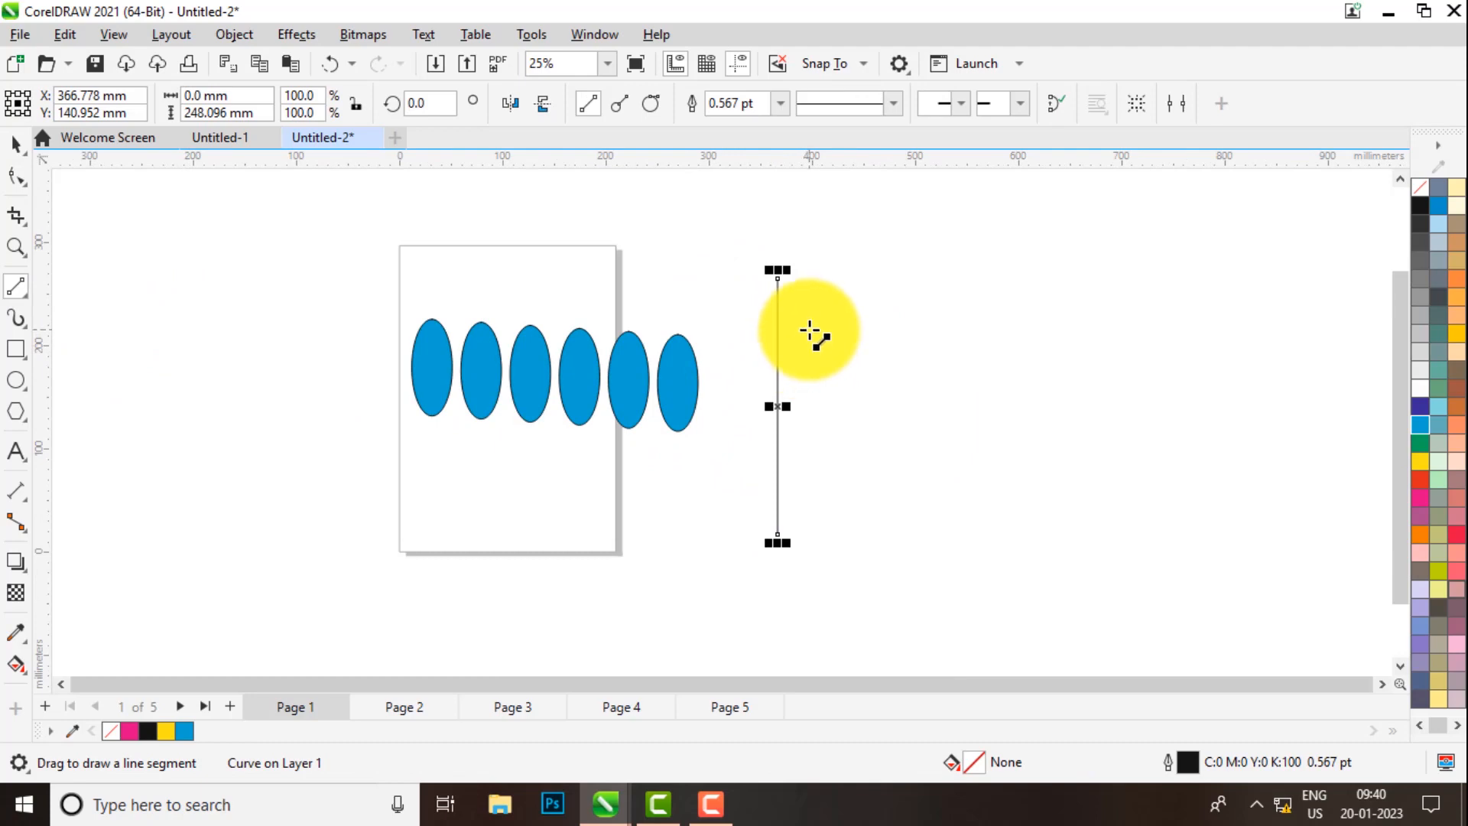
left_click_drag(824, 264, 840, 575)
left_click_drag(914, 272, 921, 581)
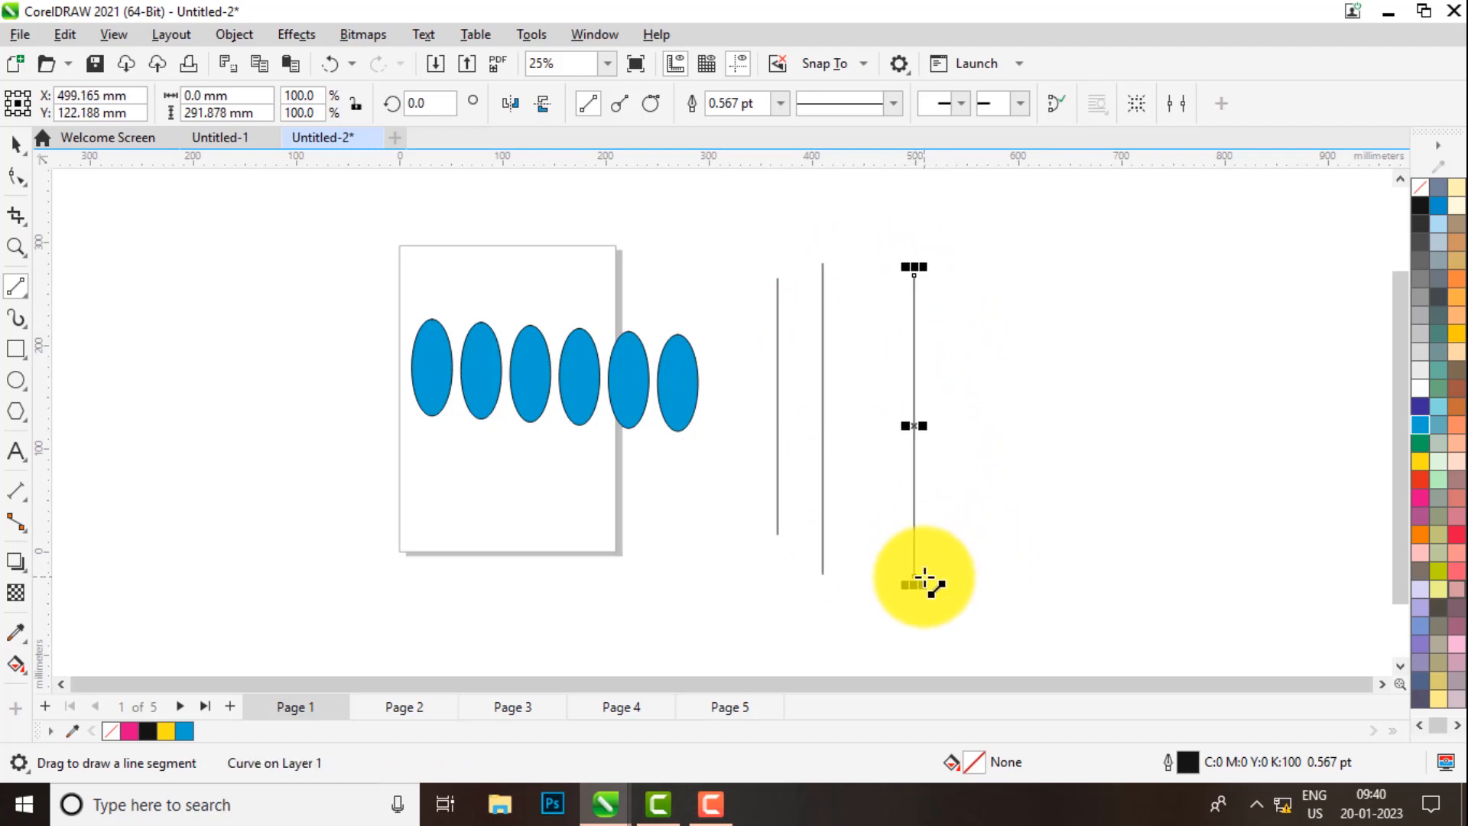
- Draw a horizontal line about 125 mm long near the page's upper edge, above the ellipses
scroll(475, 279, "up", 5)
left_click_drag(404, 271, 798, 283)
scroll(622, 306, "down", 3)
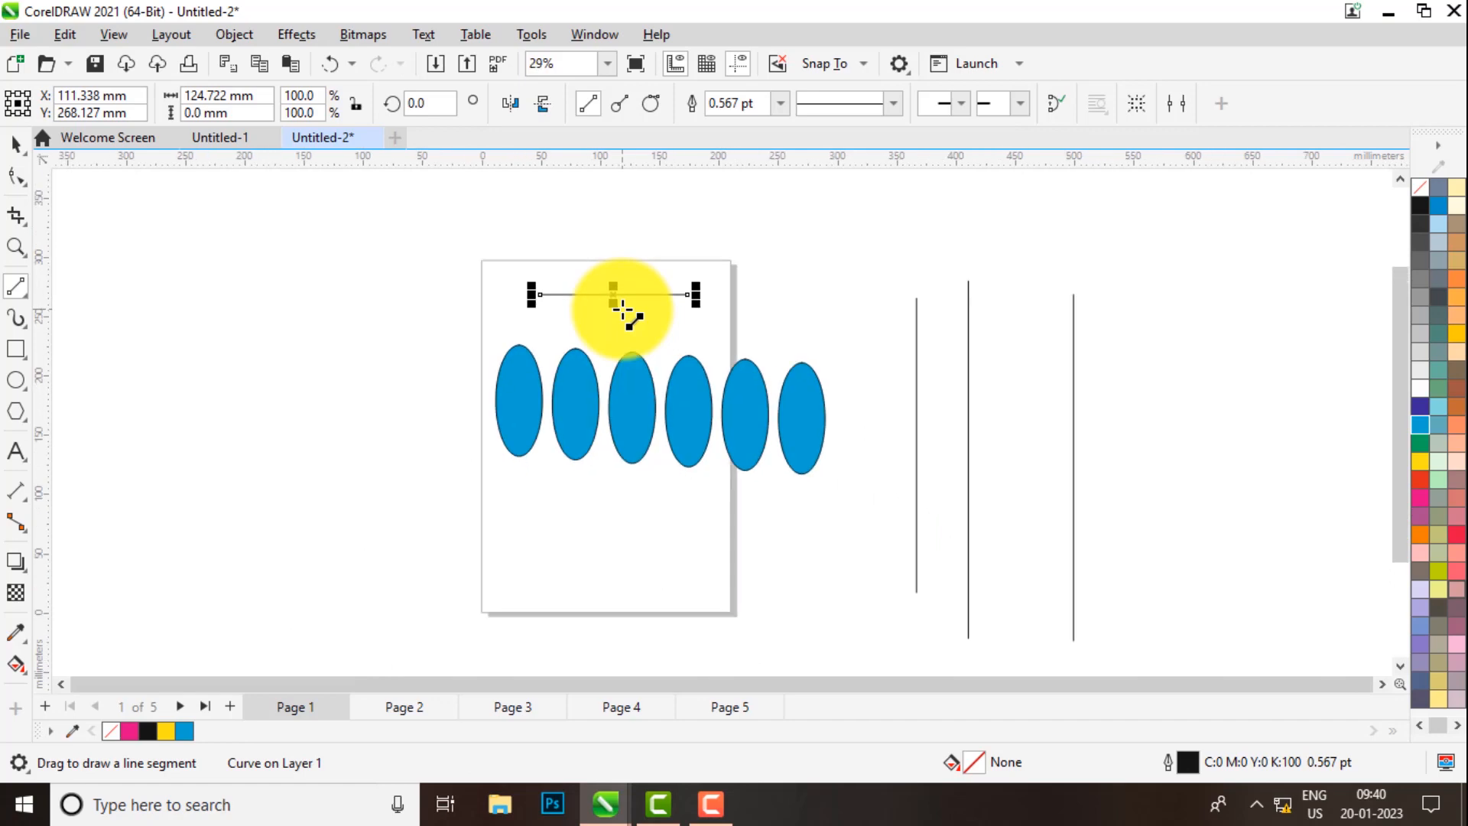
- Delete the three vertical lines and all six blue ellipses, keeping the horizontal line
left_click(19, 143)
left_click_drag(1129, 226, 928, 616)
key("Delete")
scroll(893, 428, "down", 2)
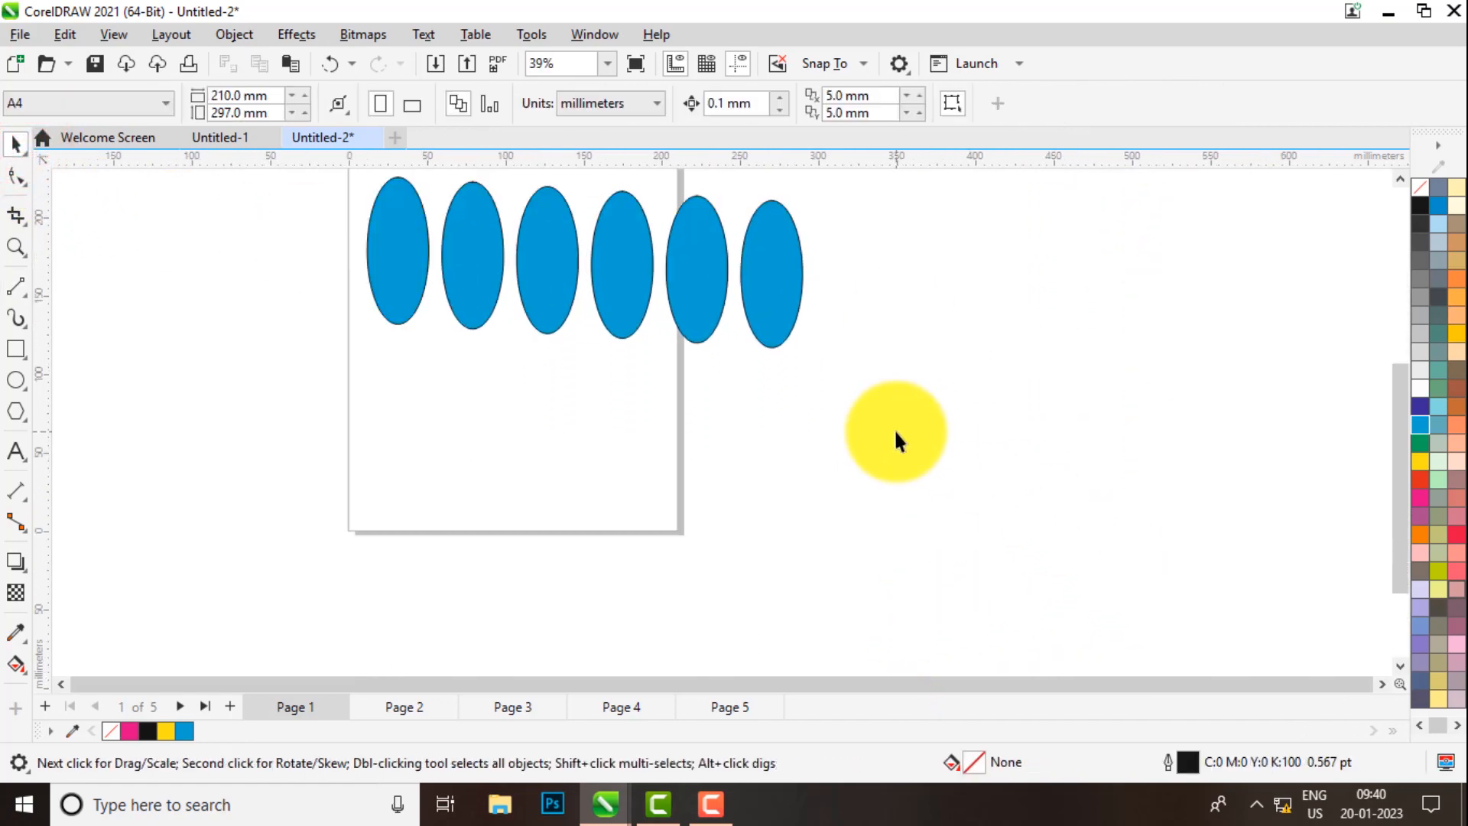
scroll(765, 266, "up", 2)
left_click_drag(520, 306, 1169, 528)
key("Delete")
scroll(762, 254, "up", 3)
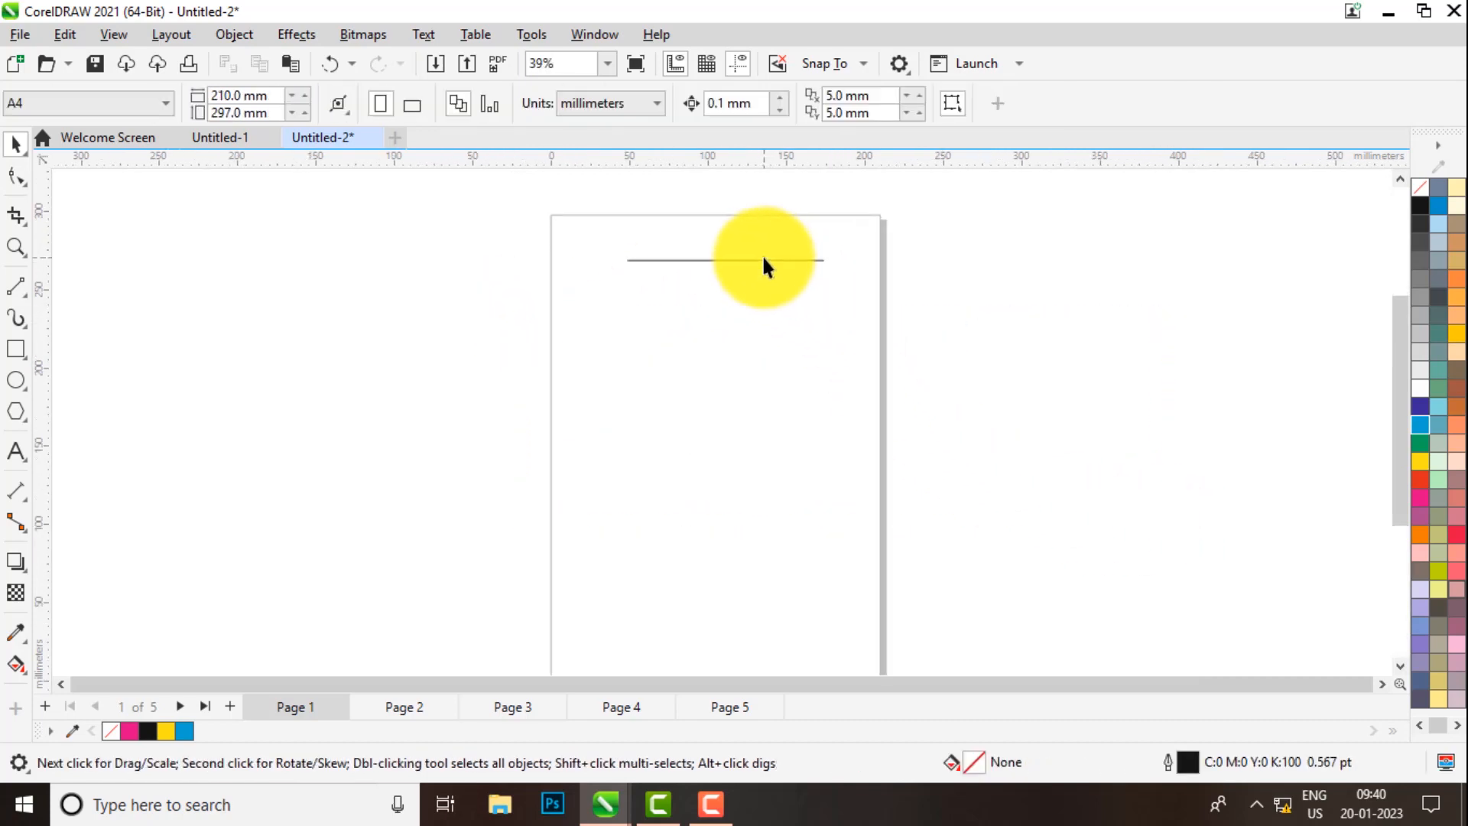
- Place a copy of the horizontal line about 5 mm straight below it, and repeat the duplication 18 times
left_click(715, 268)
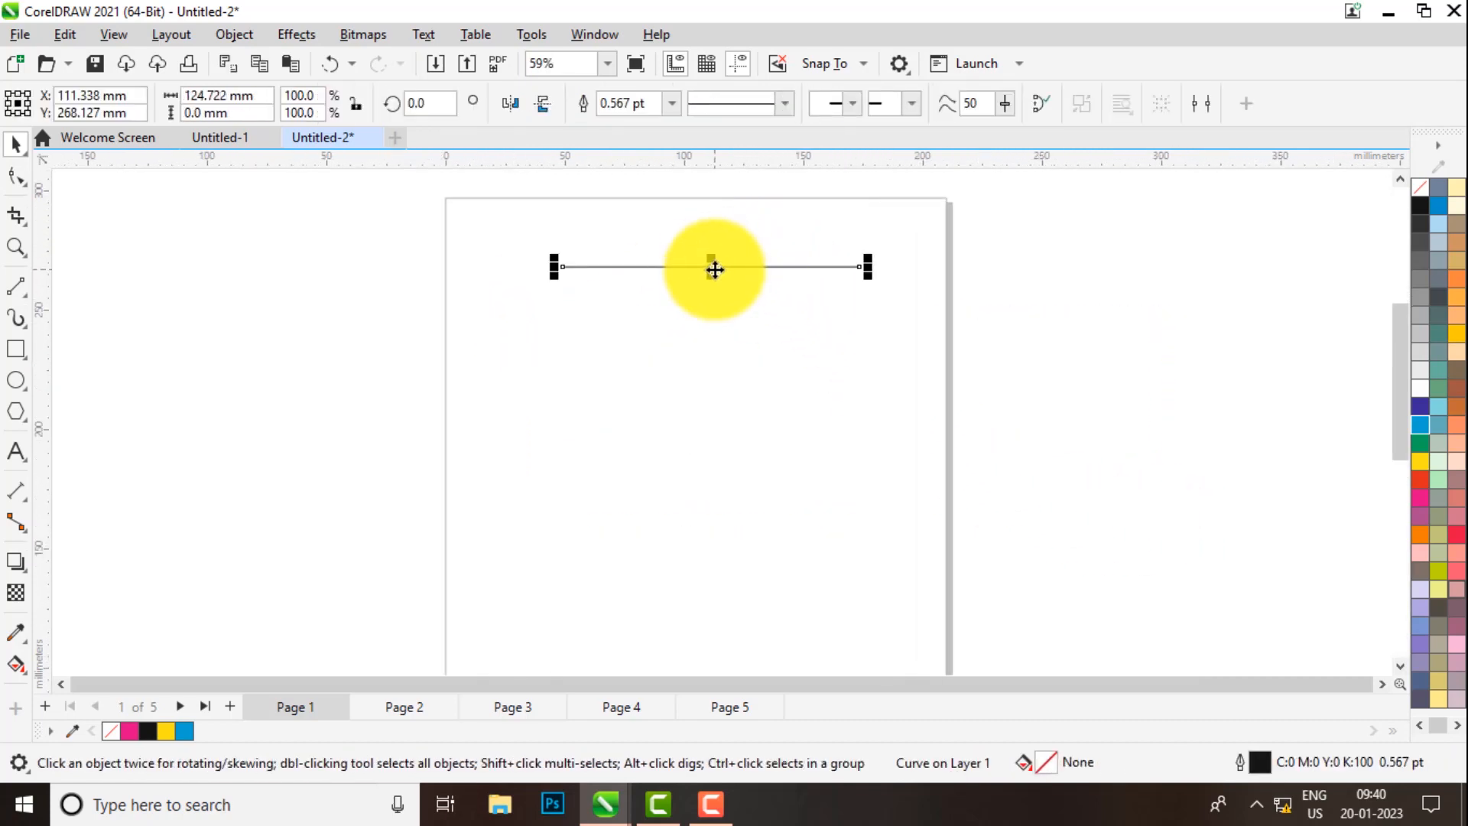
mouse_move(715, 270)
left_mouse_down()
mouse_move(712, 304)
mouse_move(722, 280)
left_mouse_up()
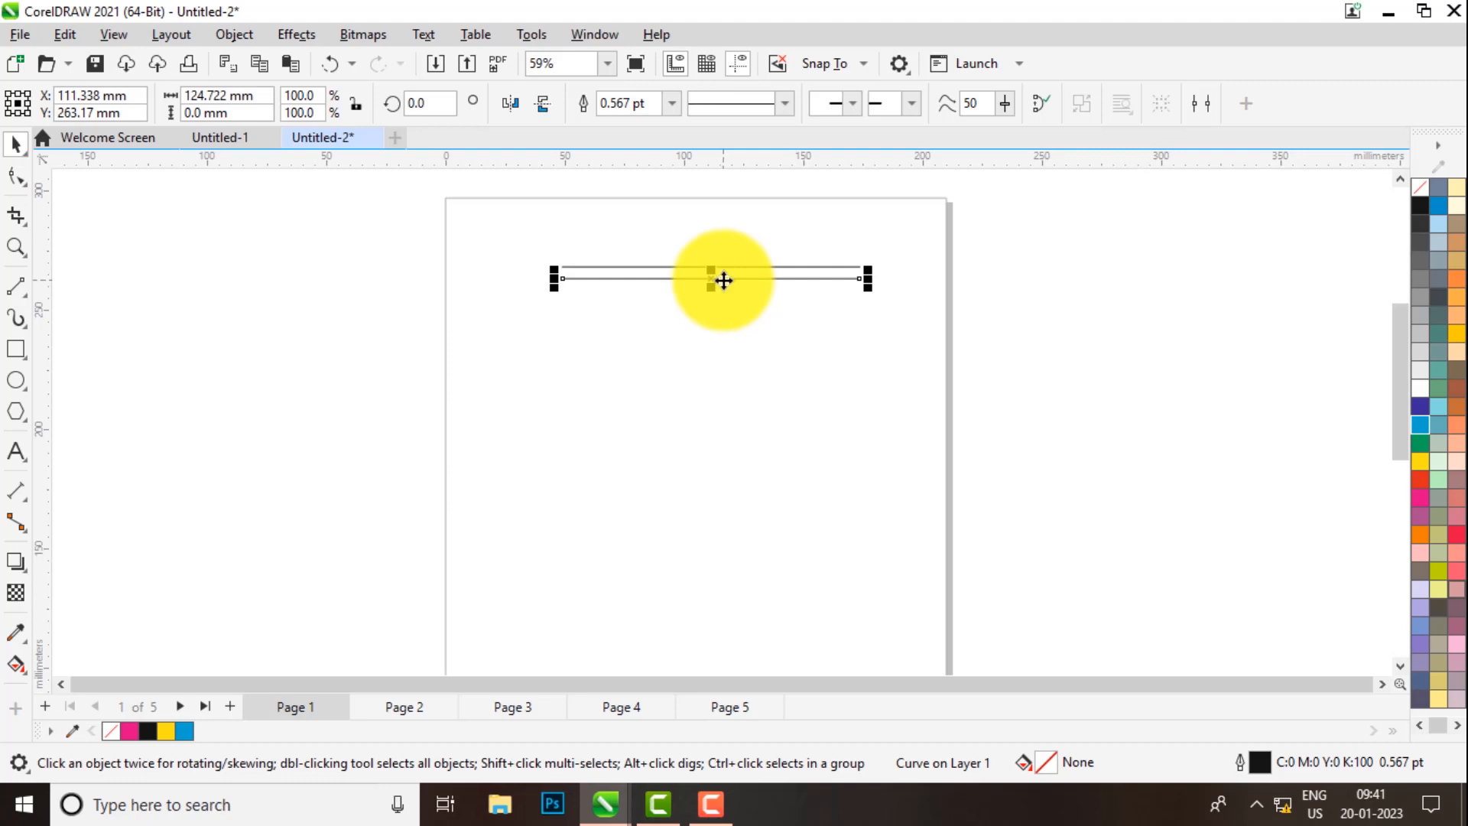
key("ctrl+d")
key("ctrl+d")
key("ctrl+d")
key("ctrl+d")
key("ctrl+d")
key("ctrl+d")
key("ctrl+d")
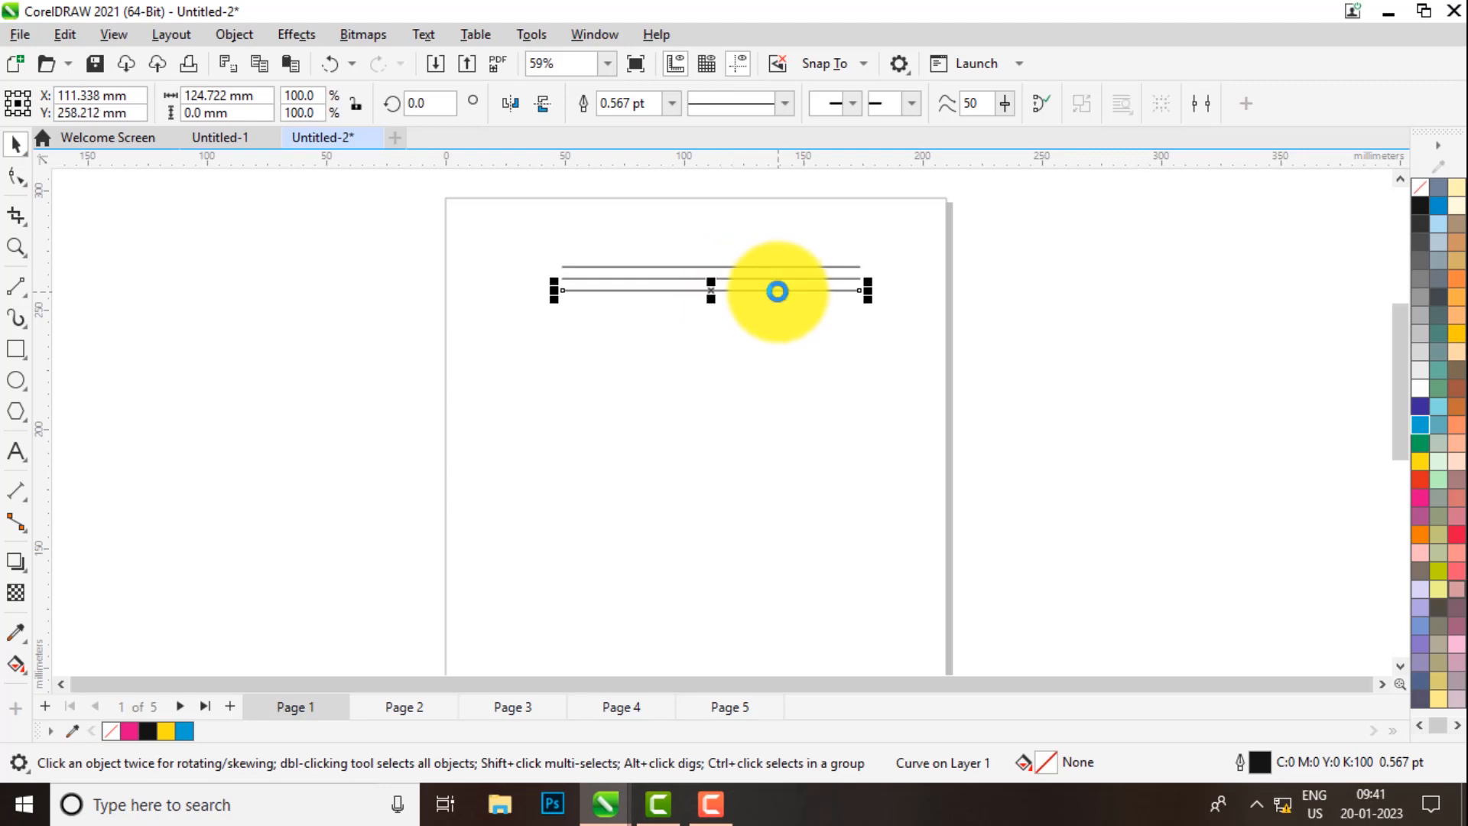
key("ctrl+d")
key("ctrl+d")
key("ctrl+d")
key("ctrl+d")
key("ctrl+d")
key("ctrl+d")
key("ctrl+d")
key("ctrl+d")
key("ctrl+d")
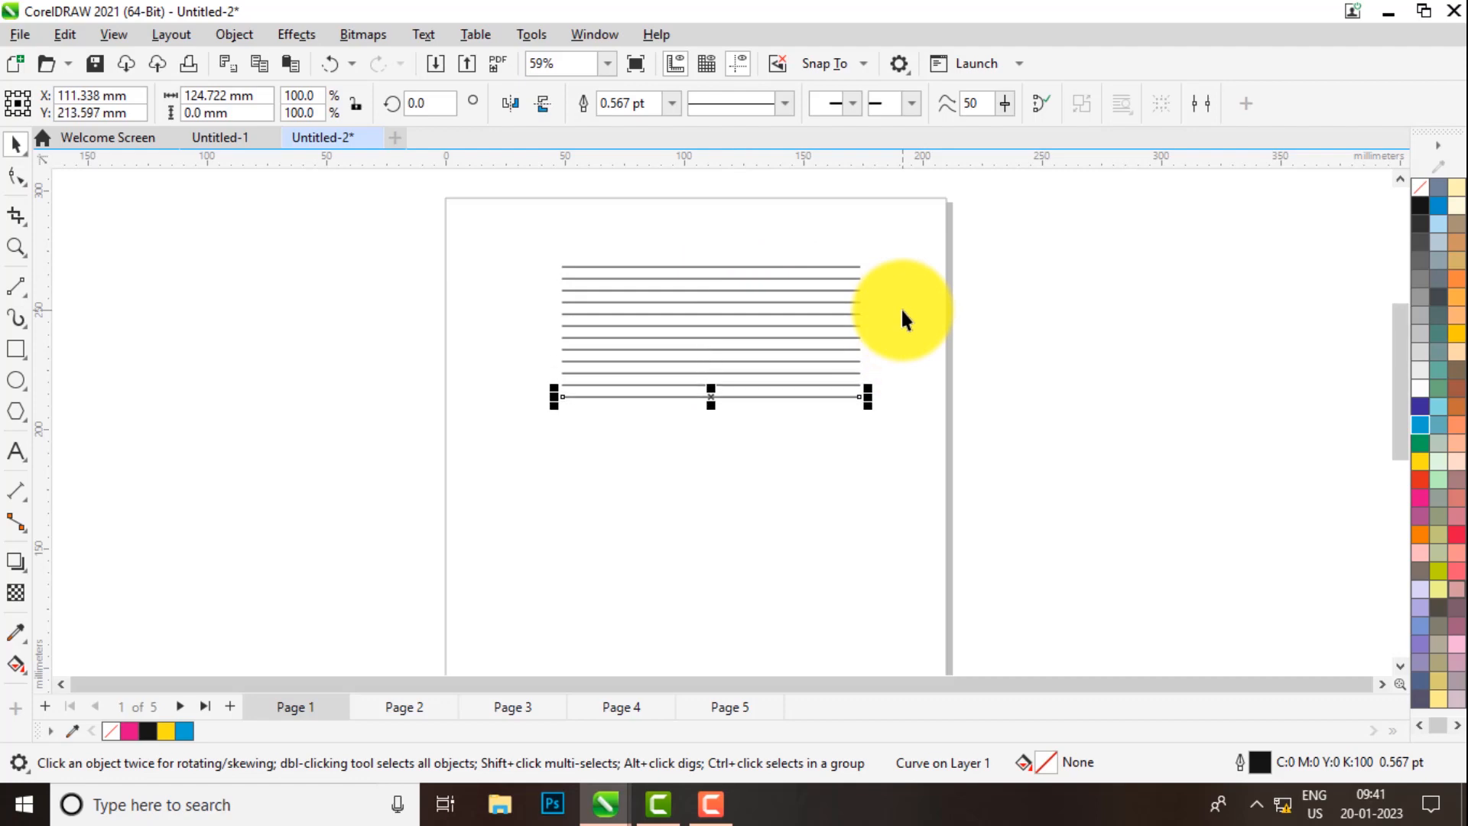
key("ctrl+d")
key("ctrl+d")
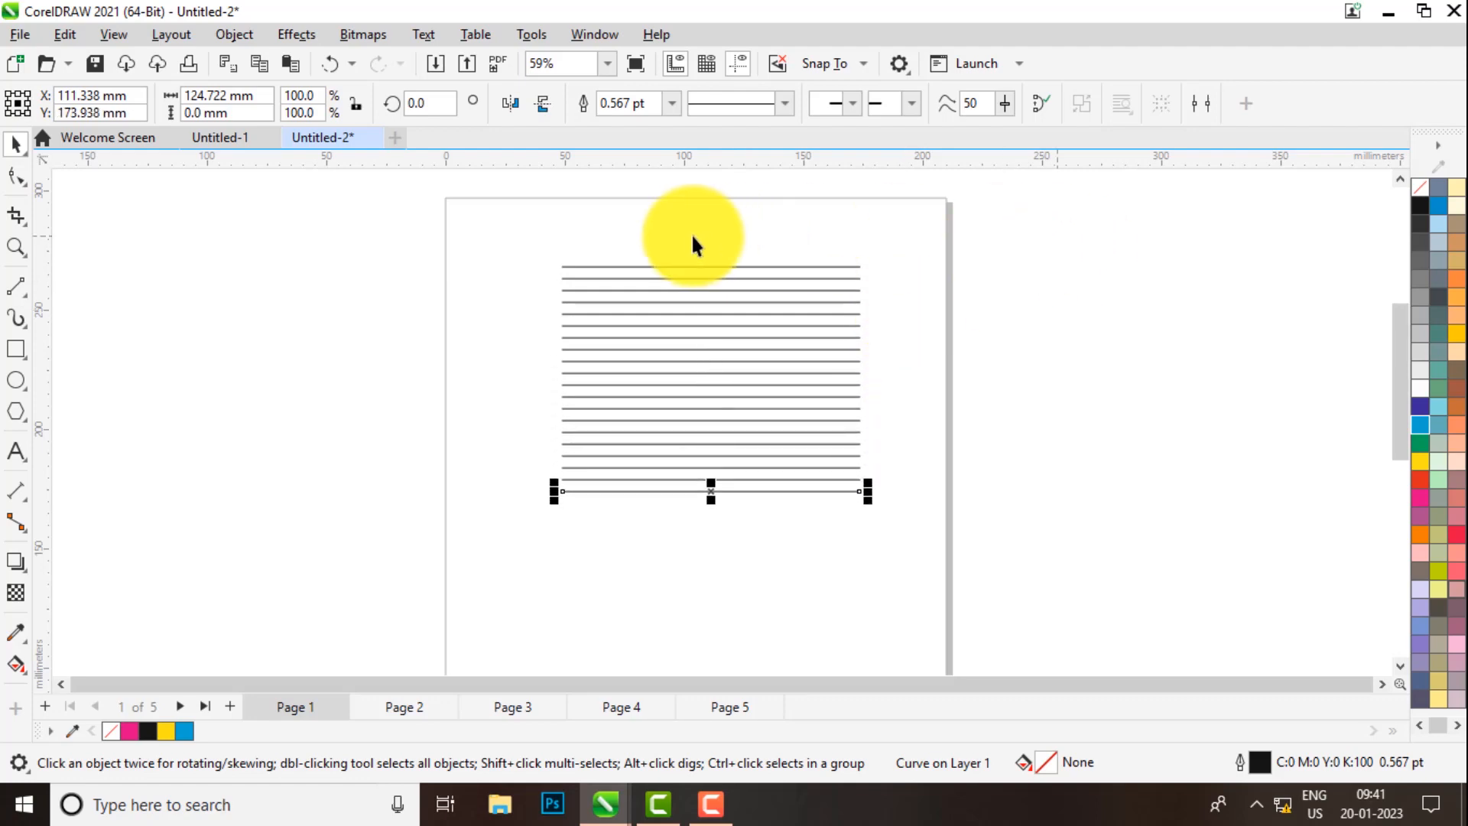
- Delete all the horizontal lines, and draw a yellow-filled upright ellipse about 17 by 51 mm on the page's upper half
left_click_drag(506, 238, 870, 552)
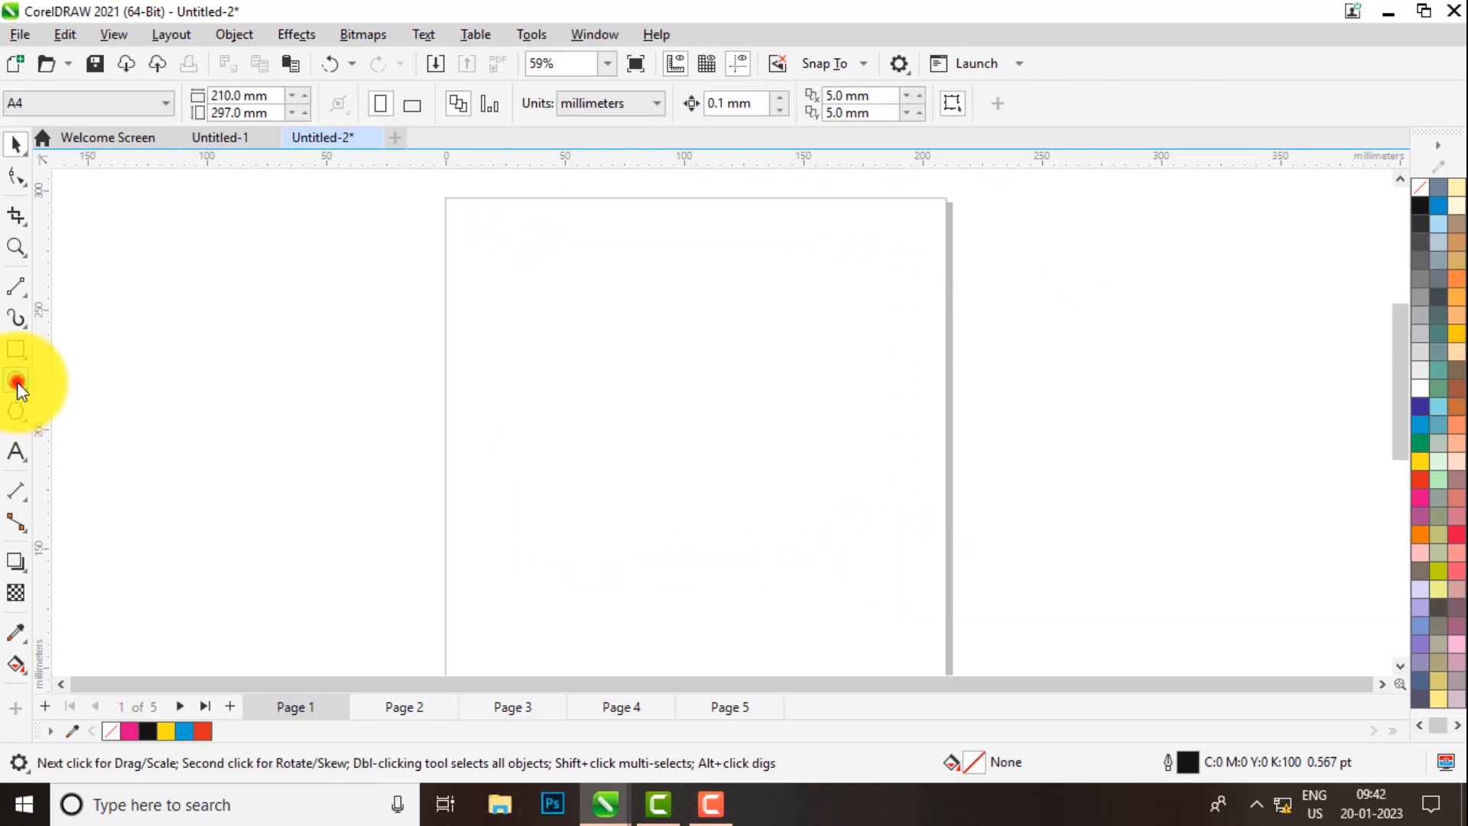
left_click(17, 382)
left_click_drag(624, 303, 666, 422)
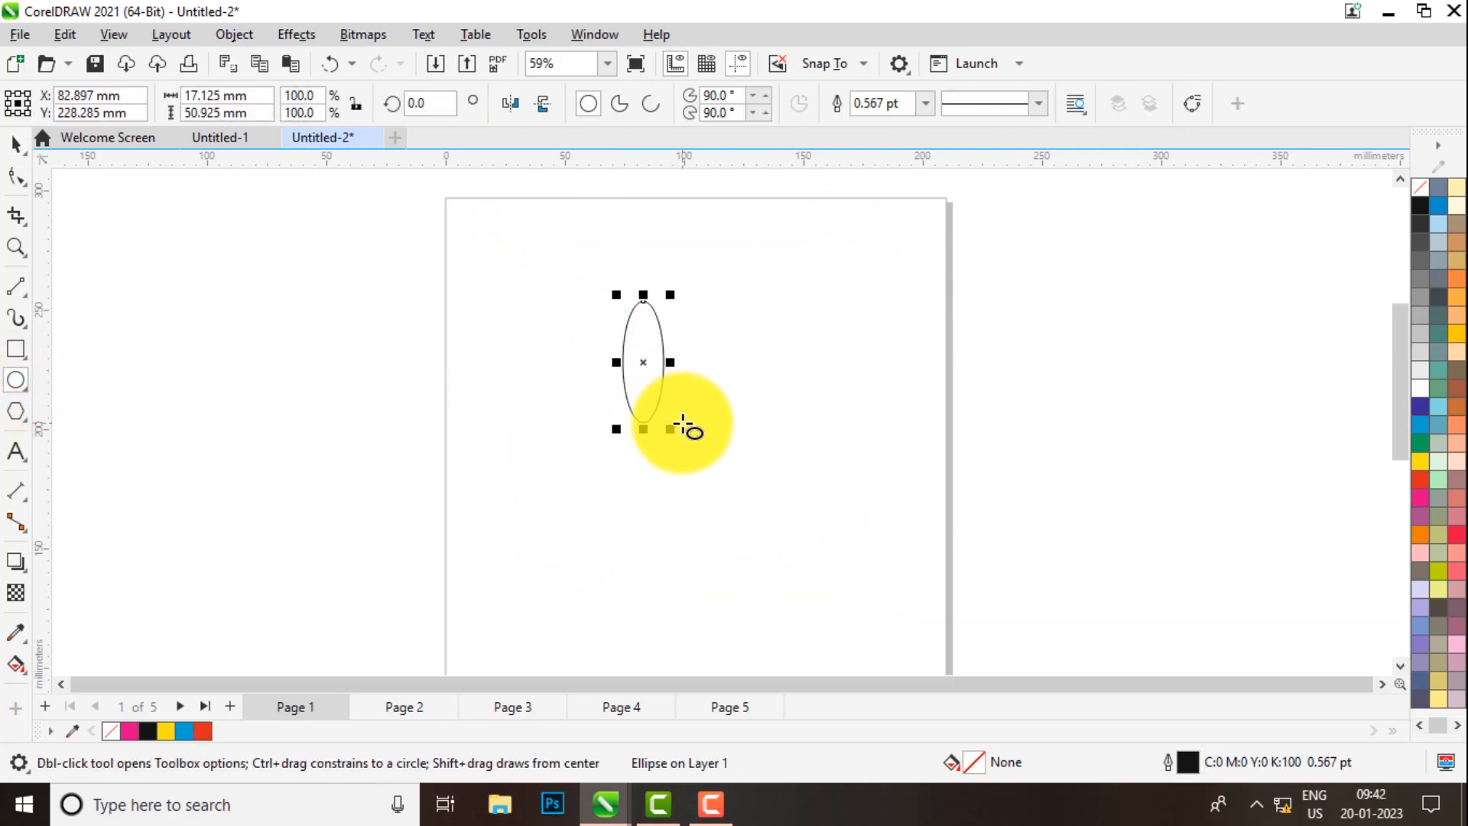
left_click(1424, 471)
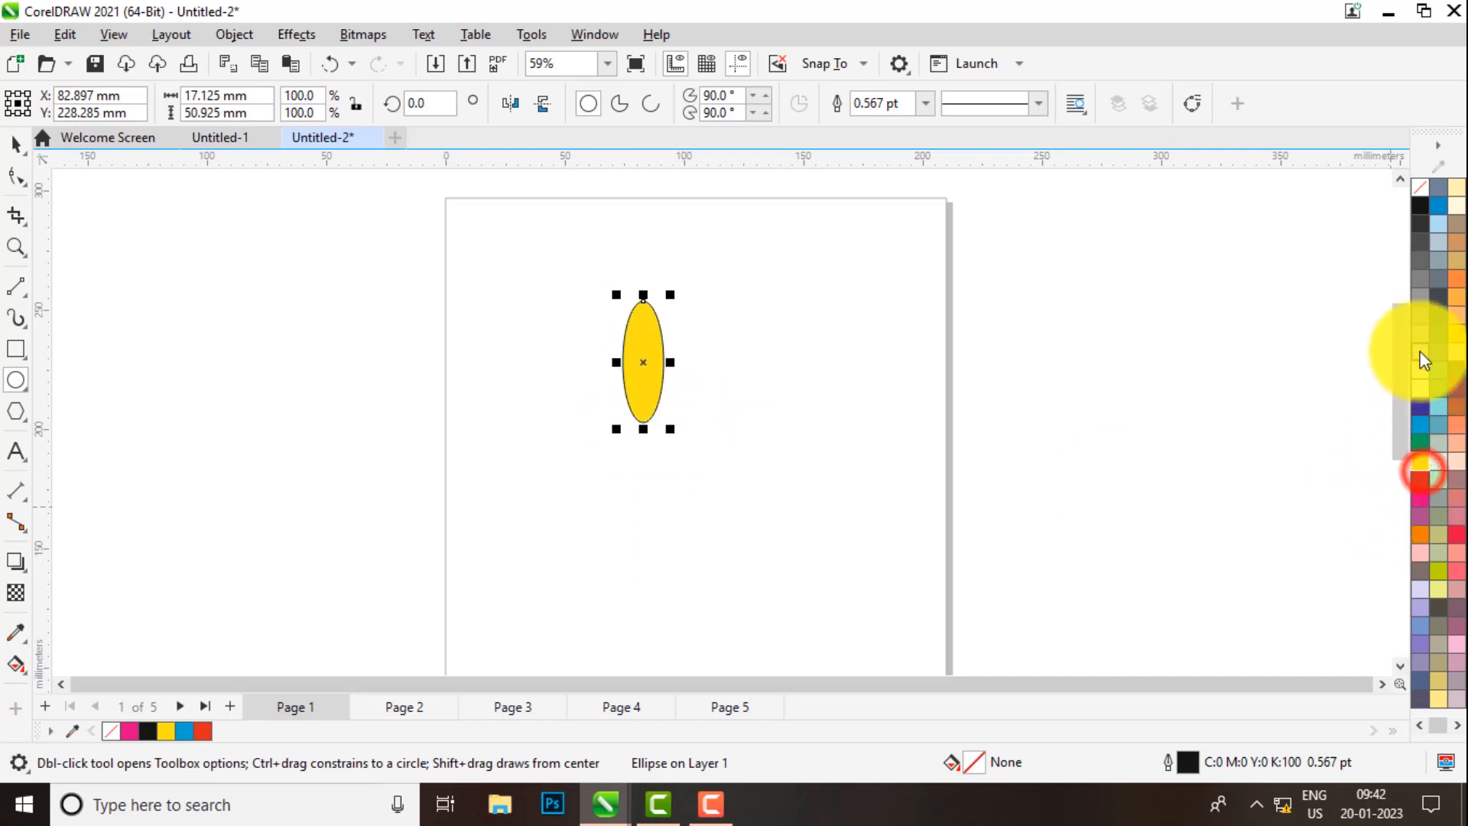
right_click(1417, 190)
left_click(1366, 228)
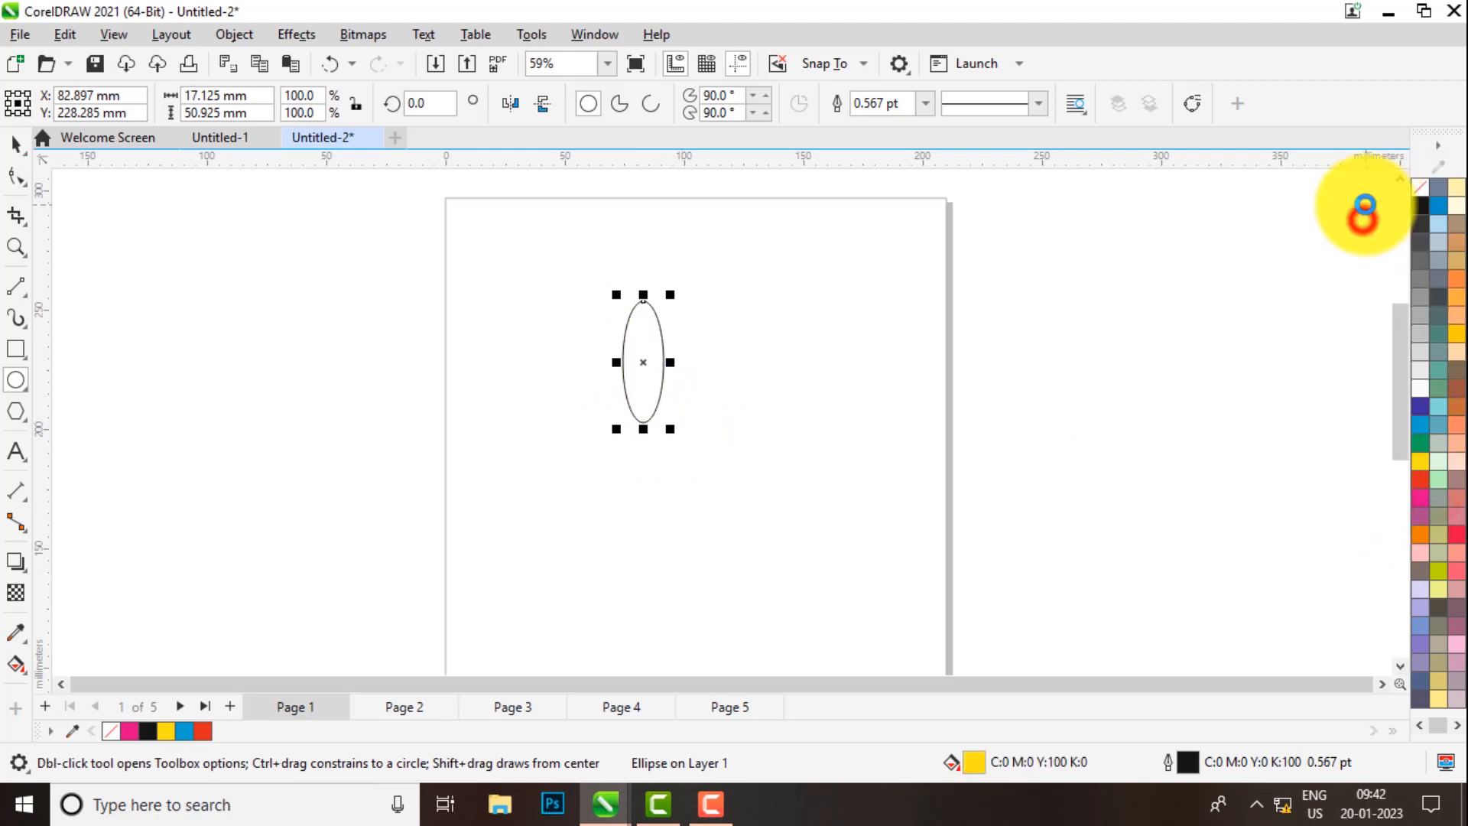
key("ctrl+z")
- Remove the outline from the yellow ellipse
right_click(1413, 197)
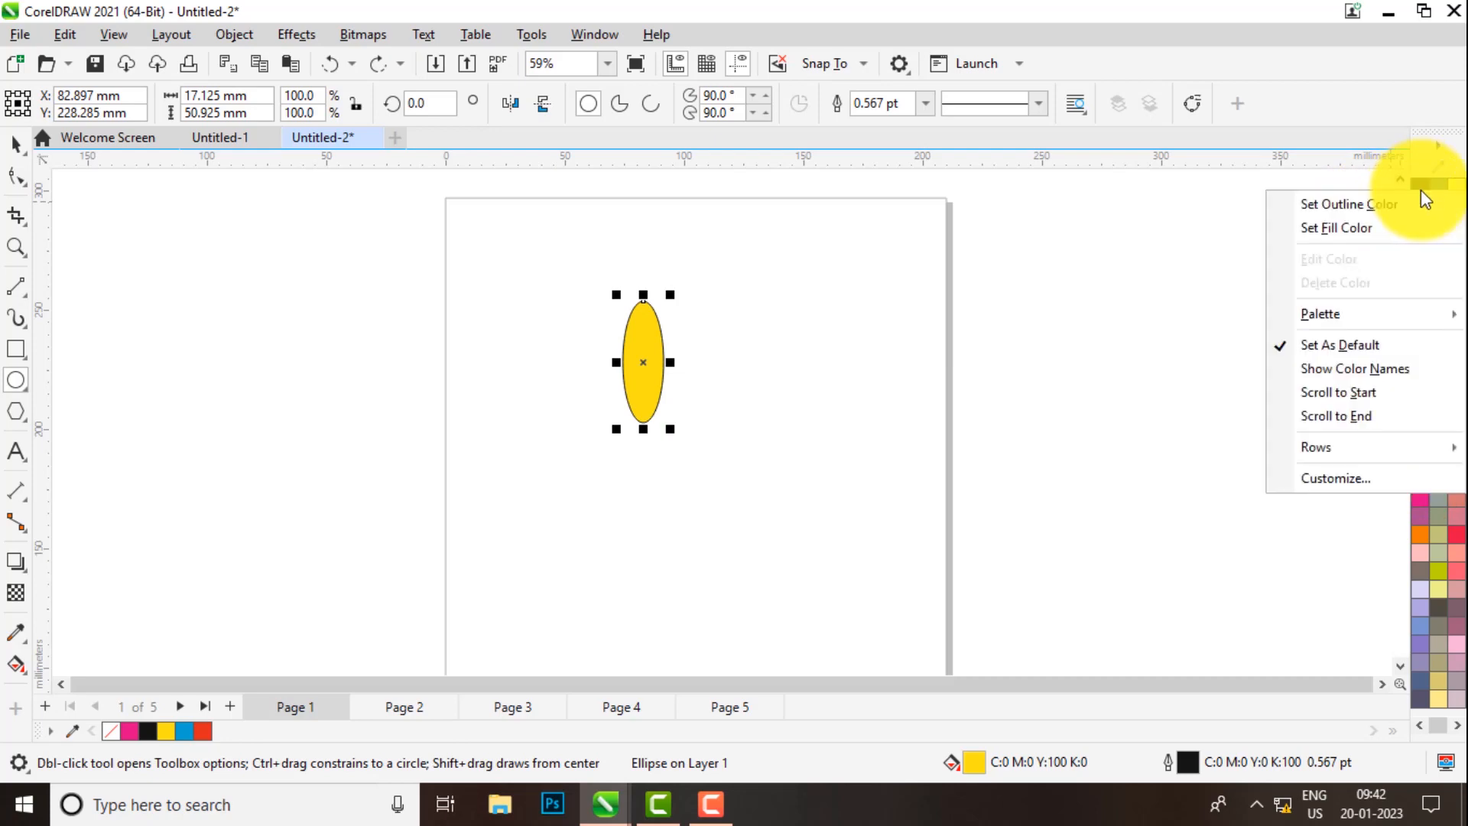
left_click(1377, 205)
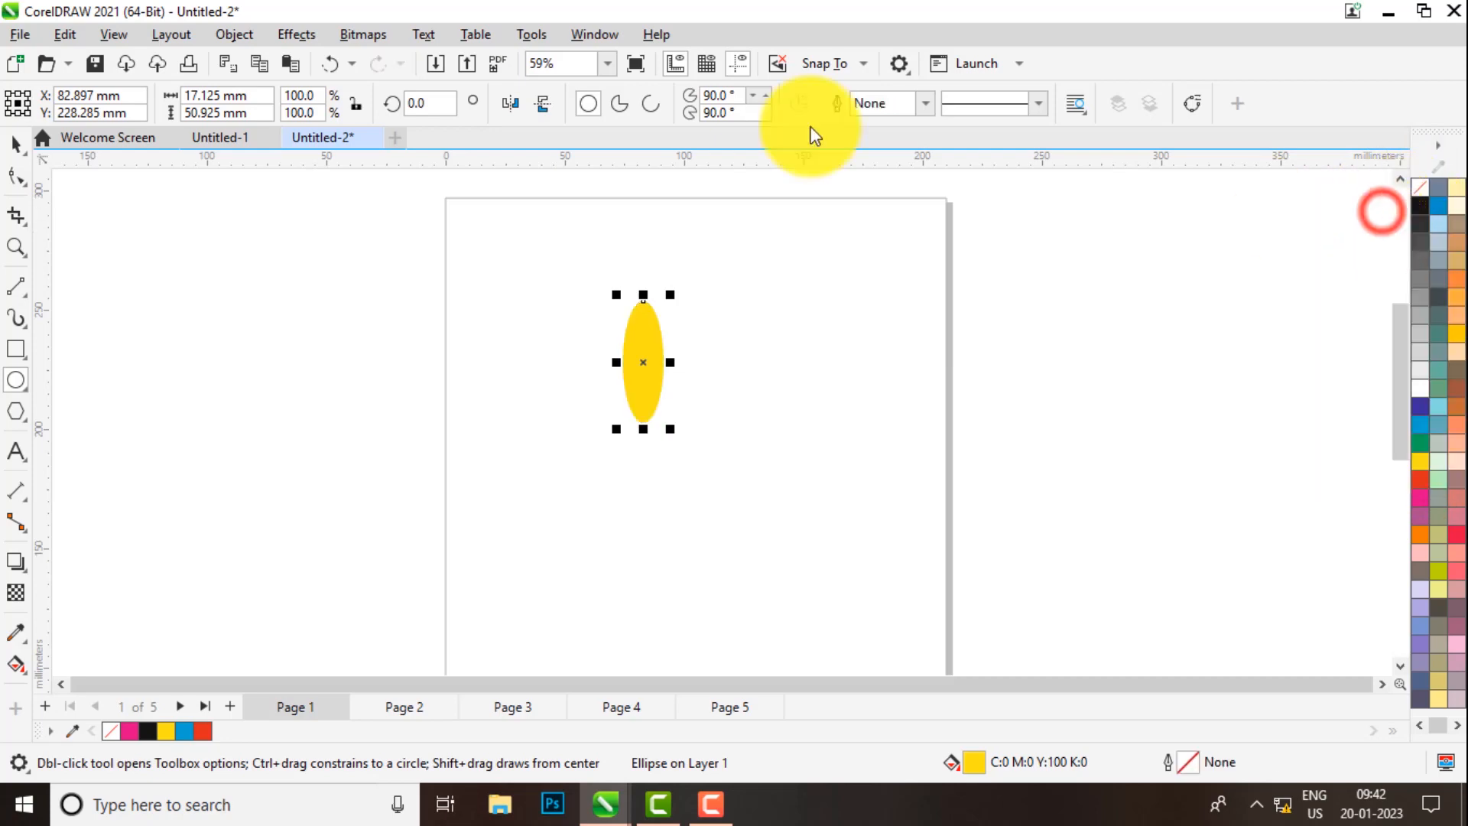
left_click(16, 146)
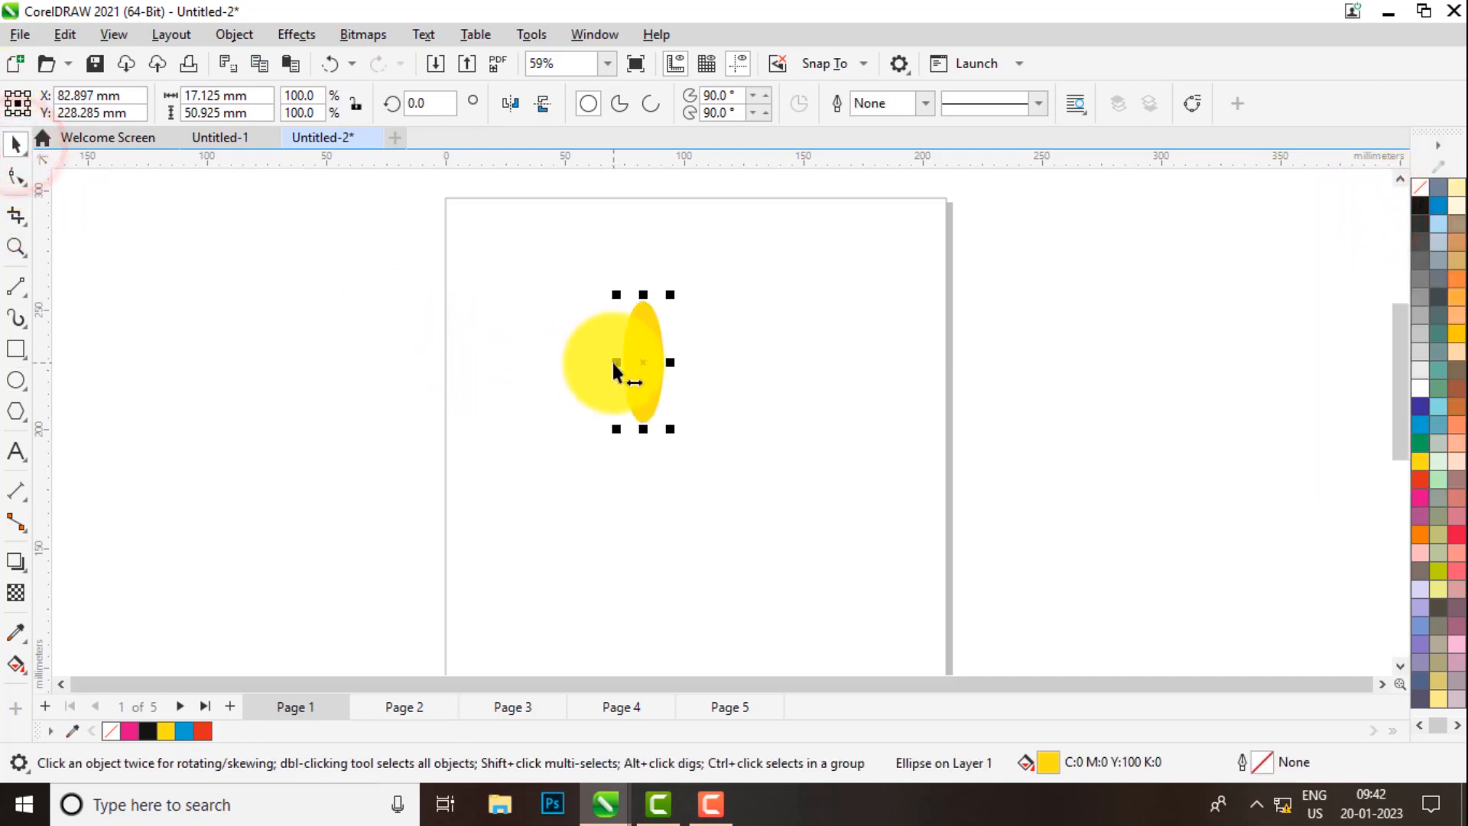
- Move the ellipse's rotation centre just below its lower tip, and place a copy rotated about 20° clockwise around it
left_click(637, 361)
left_click_drag(644, 361, 643, 437)
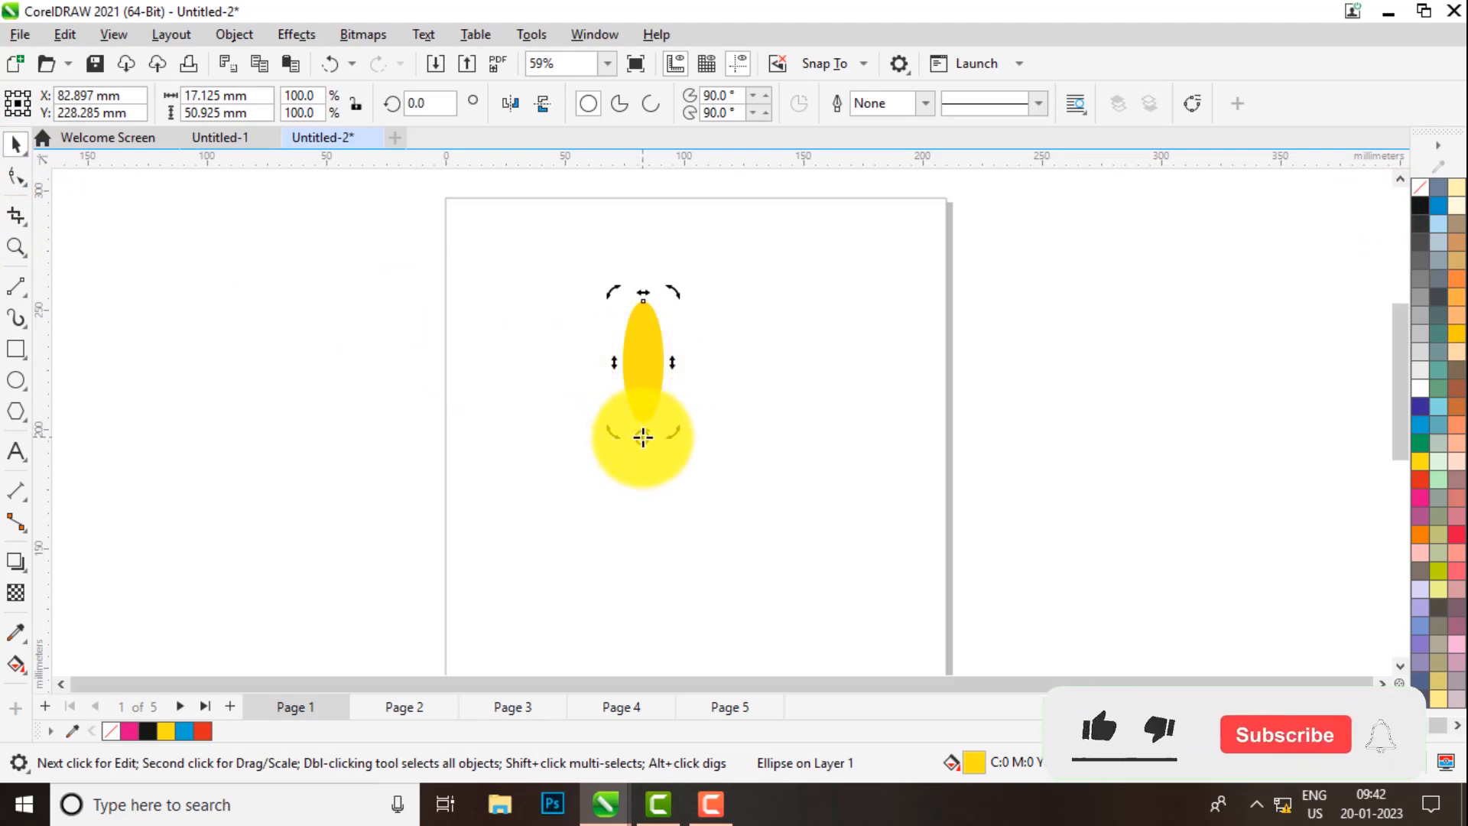
left_click_drag(670, 291, 714, 321)
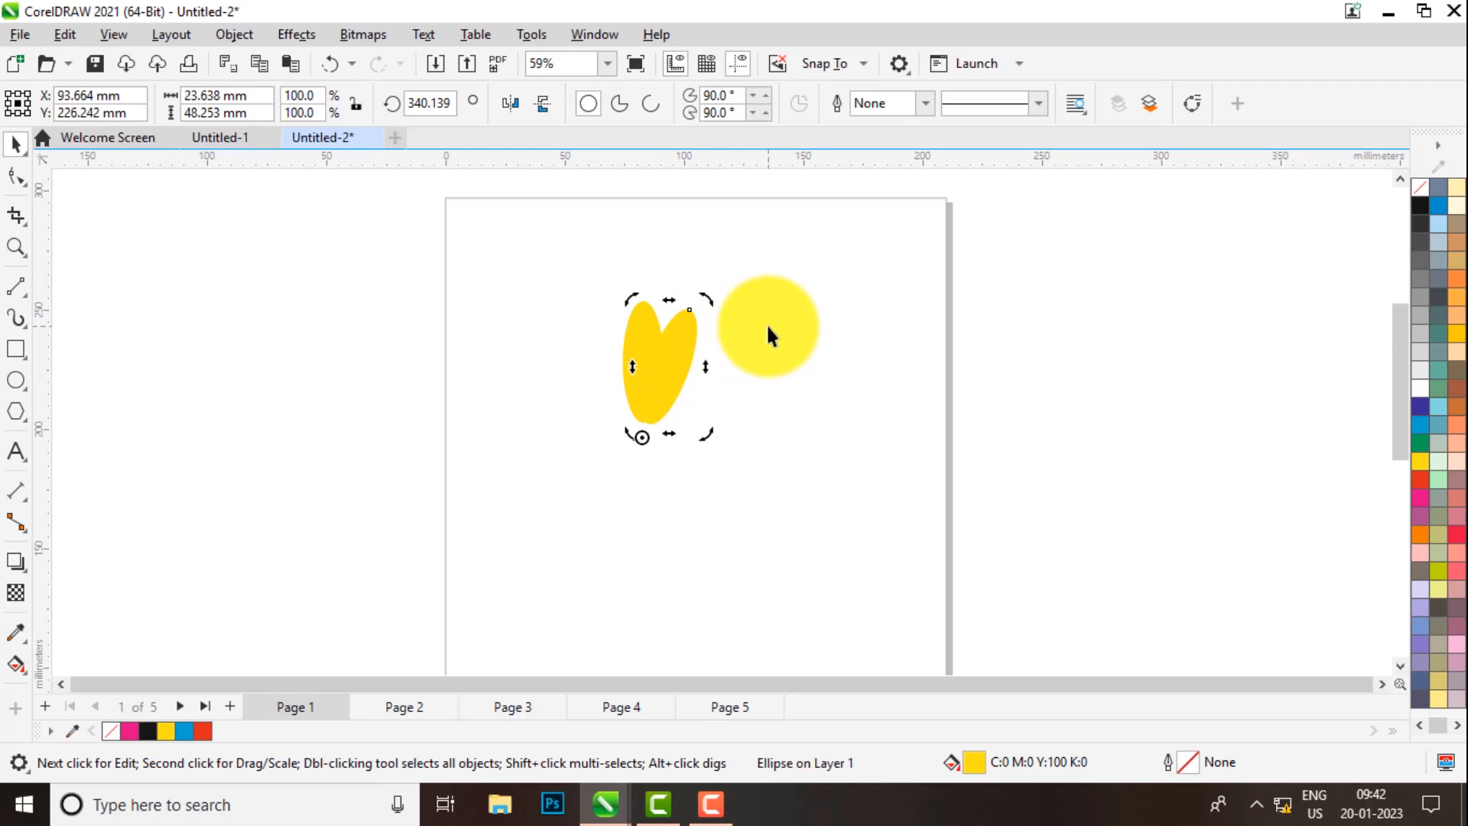
- Repeat the rotated copy sixteen times around the same centre to complete the ring of petals
key("ctrl+r")
key("ctrl+r")
key("ctrl+r")
key("ctrl+r")
key("ctrl+r")
key("ctrl+r")
key("ctrl+r")
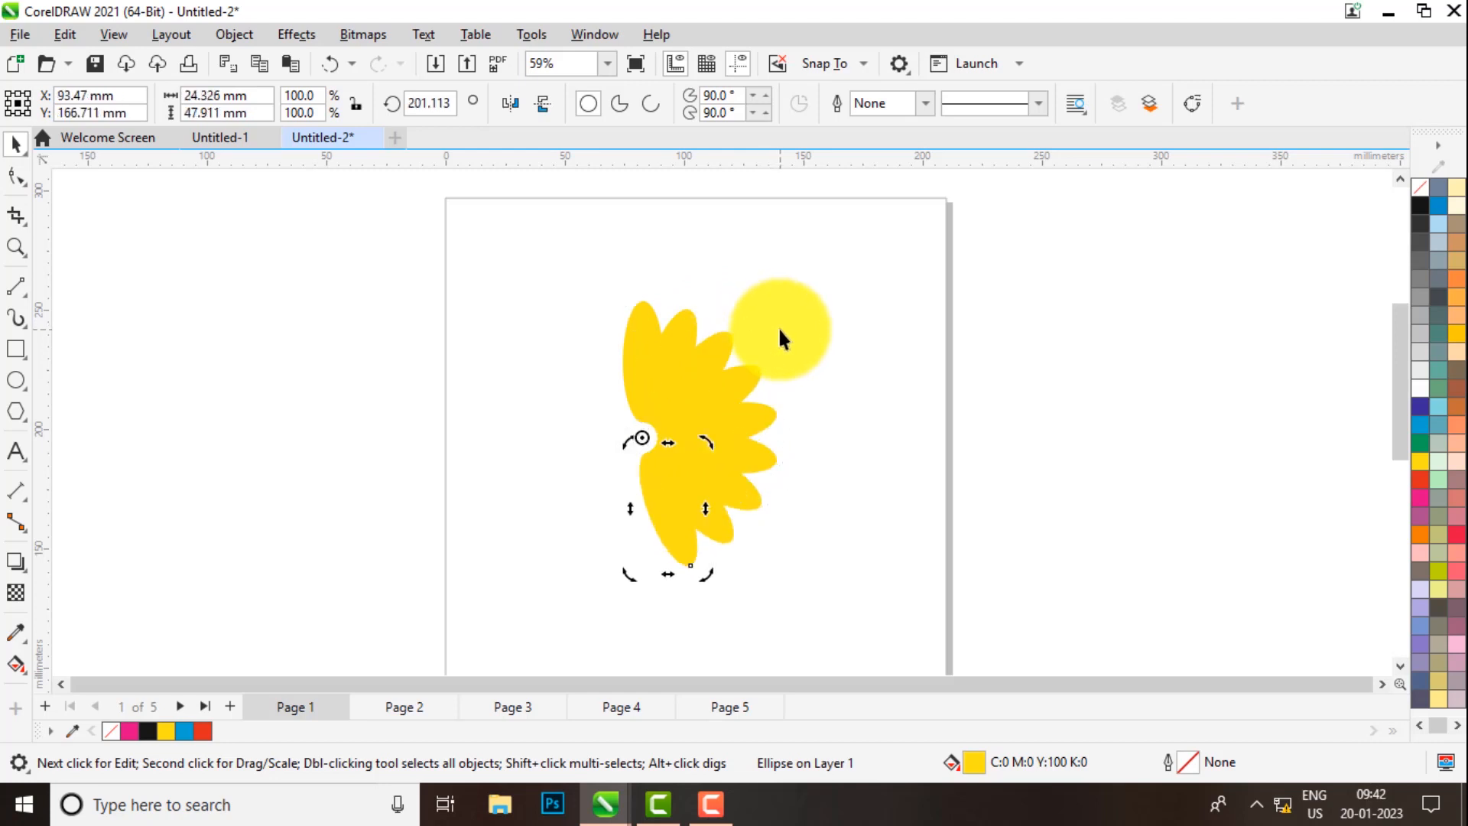
key("ctrl+r")
key("ctrl+r")
key("ctrl+r")
key("ctrl+r")
key("ctrl+r")
key("ctrl+r")
key("ctrl+r")
key("ctrl+r")
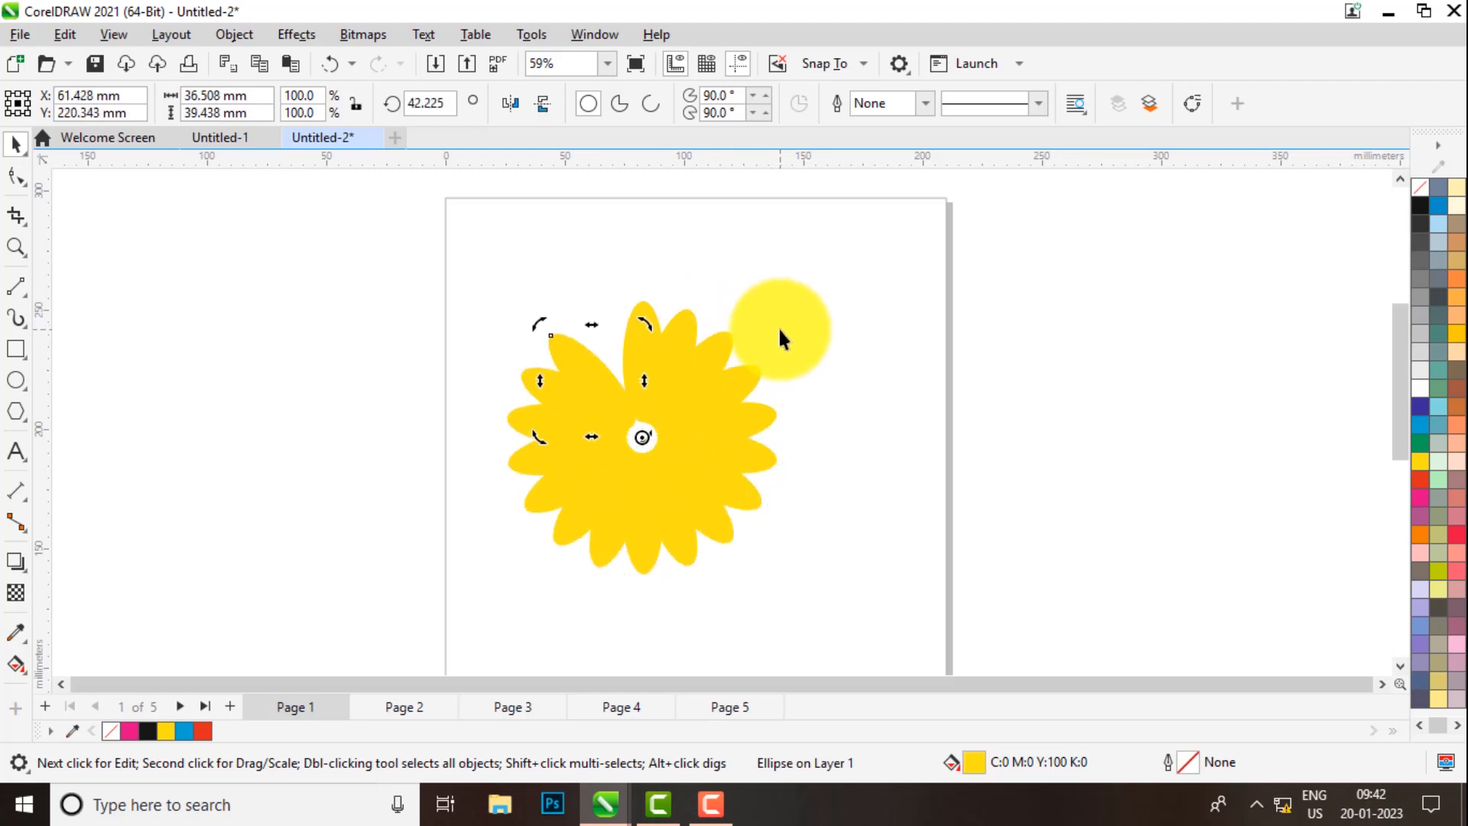
key("ctrl+r")
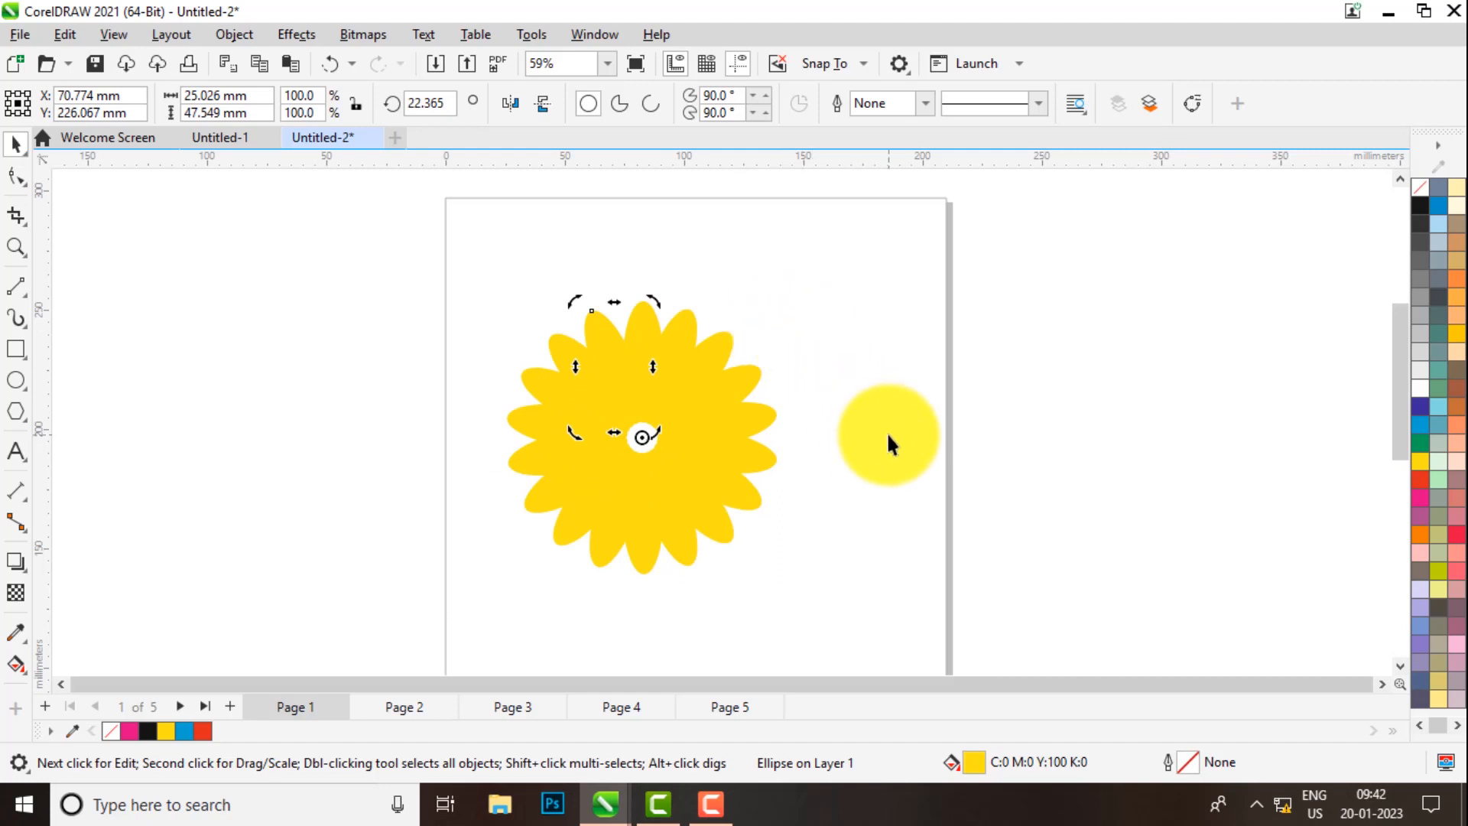
left_click(888, 434)
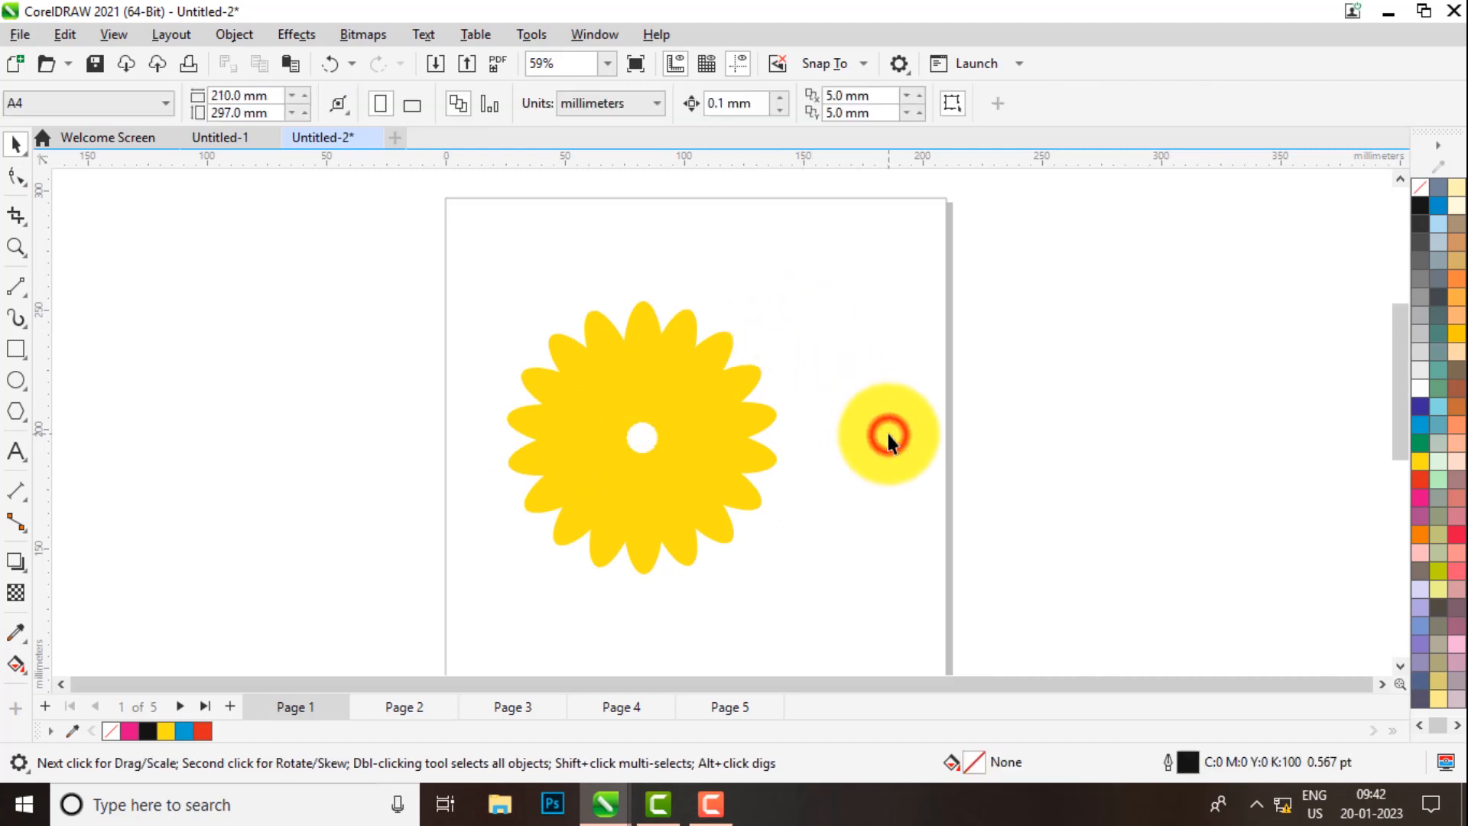
left_click(741, 419)
left_click(647, 489)
left_click(803, 565)
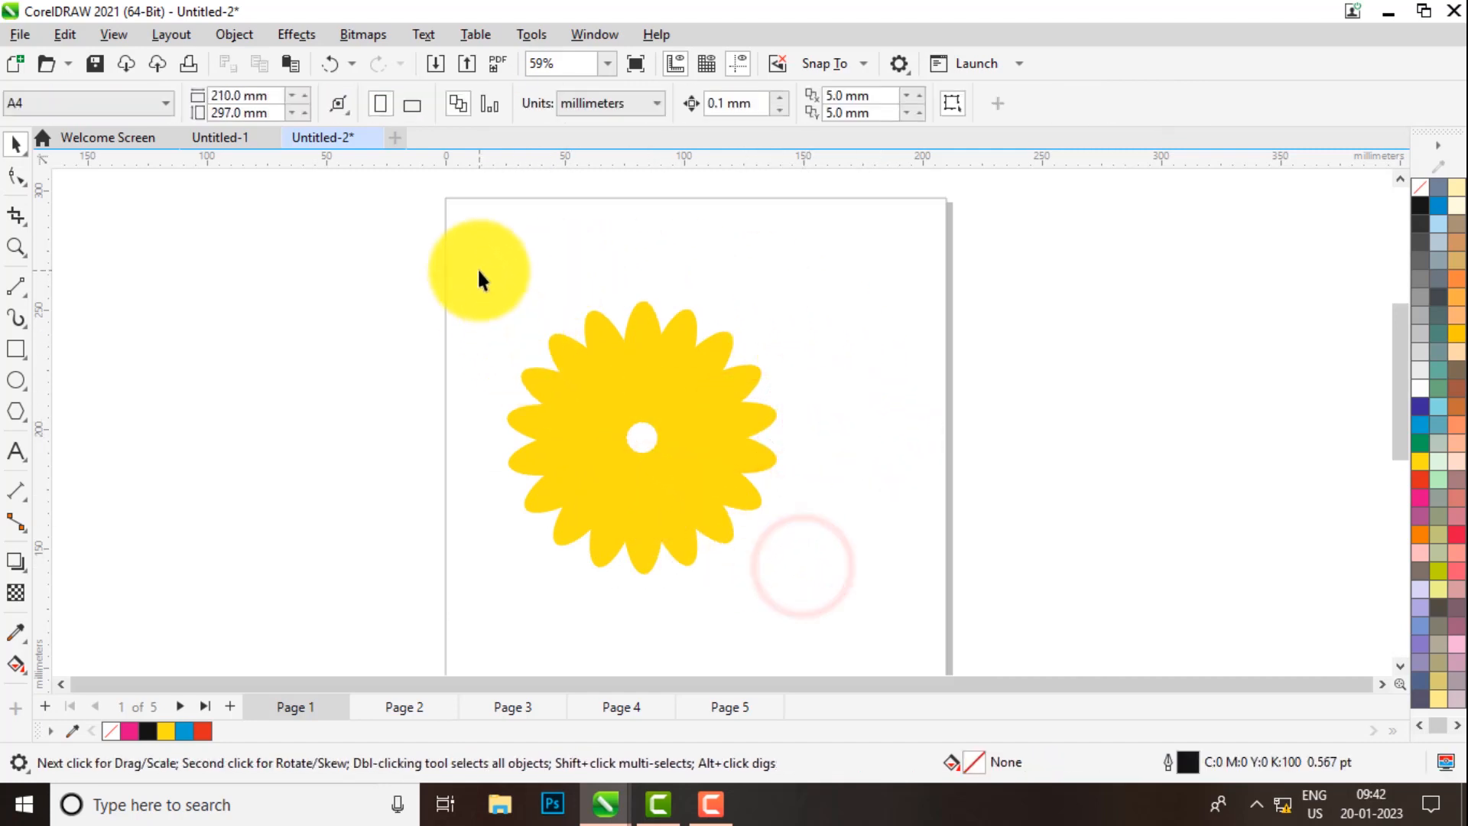
left_click_drag(480, 271, 800, 556)
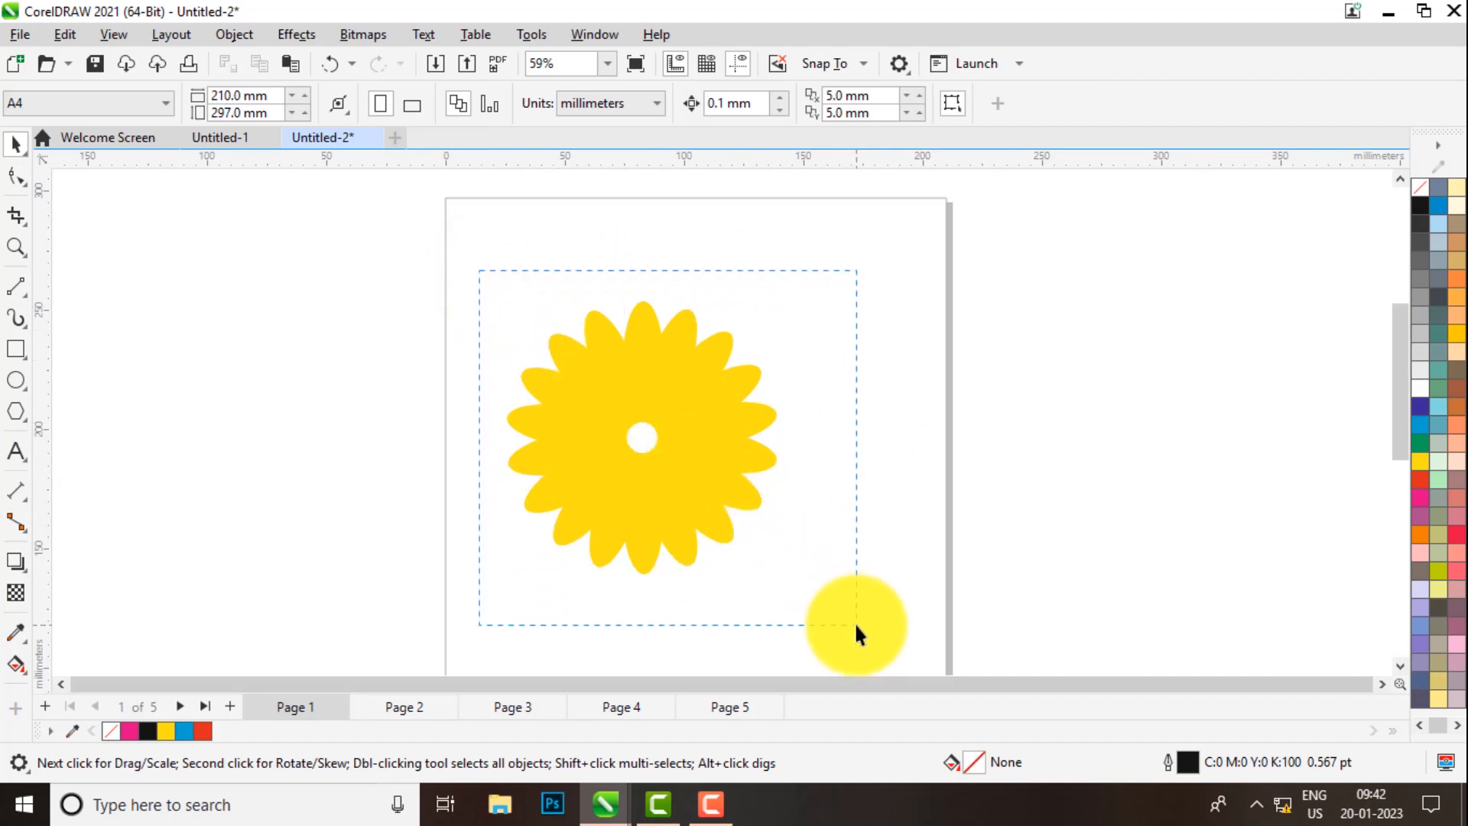
left_click_drag(855, 625, 857, 626)
left_click(892, 581)
left_click_drag(505, 281, 777, 436)
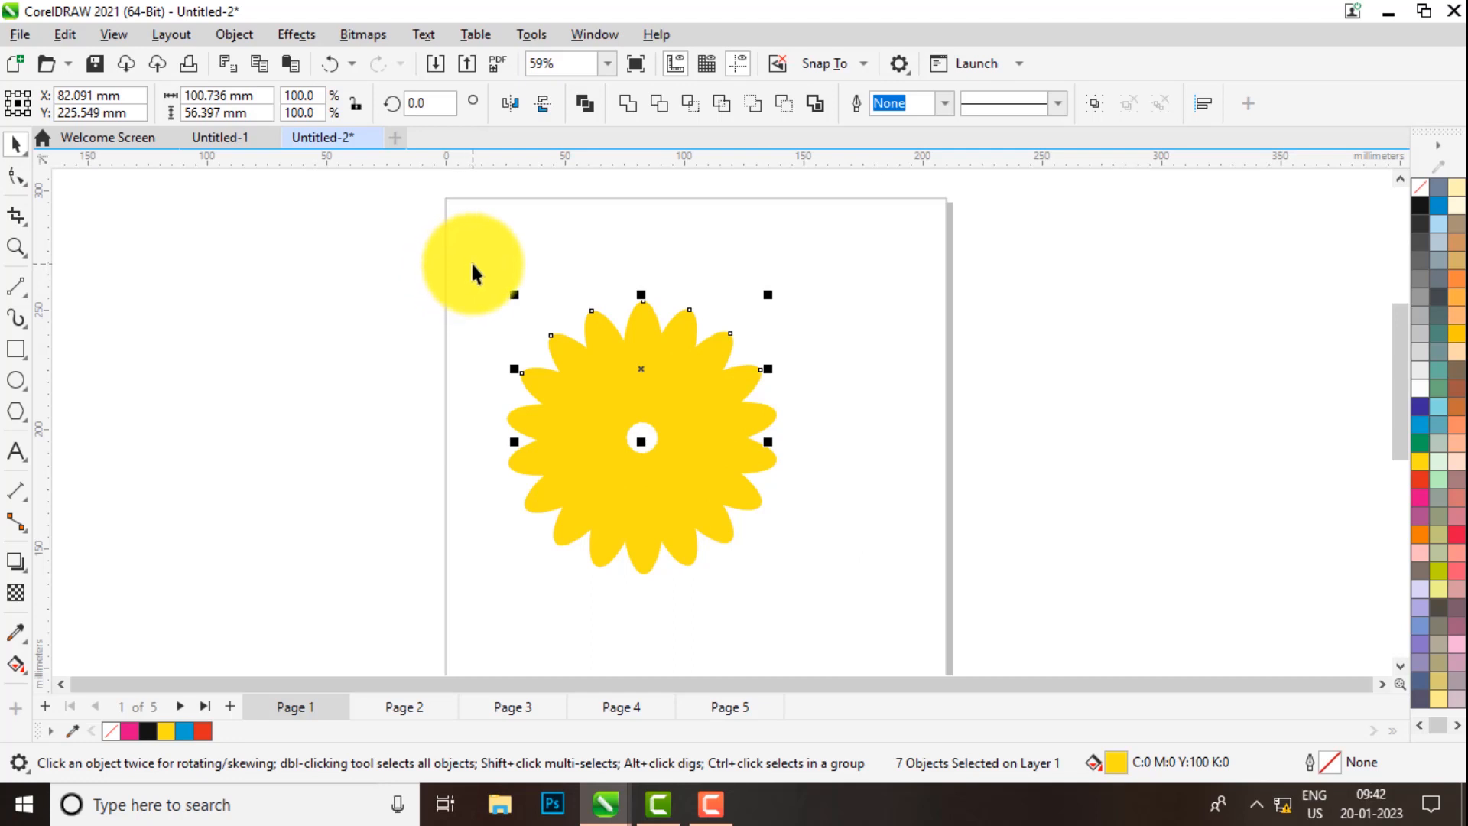
- Select all eighteen petals and combine them into a single curve
left_click_drag(493, 235, 812, 599)
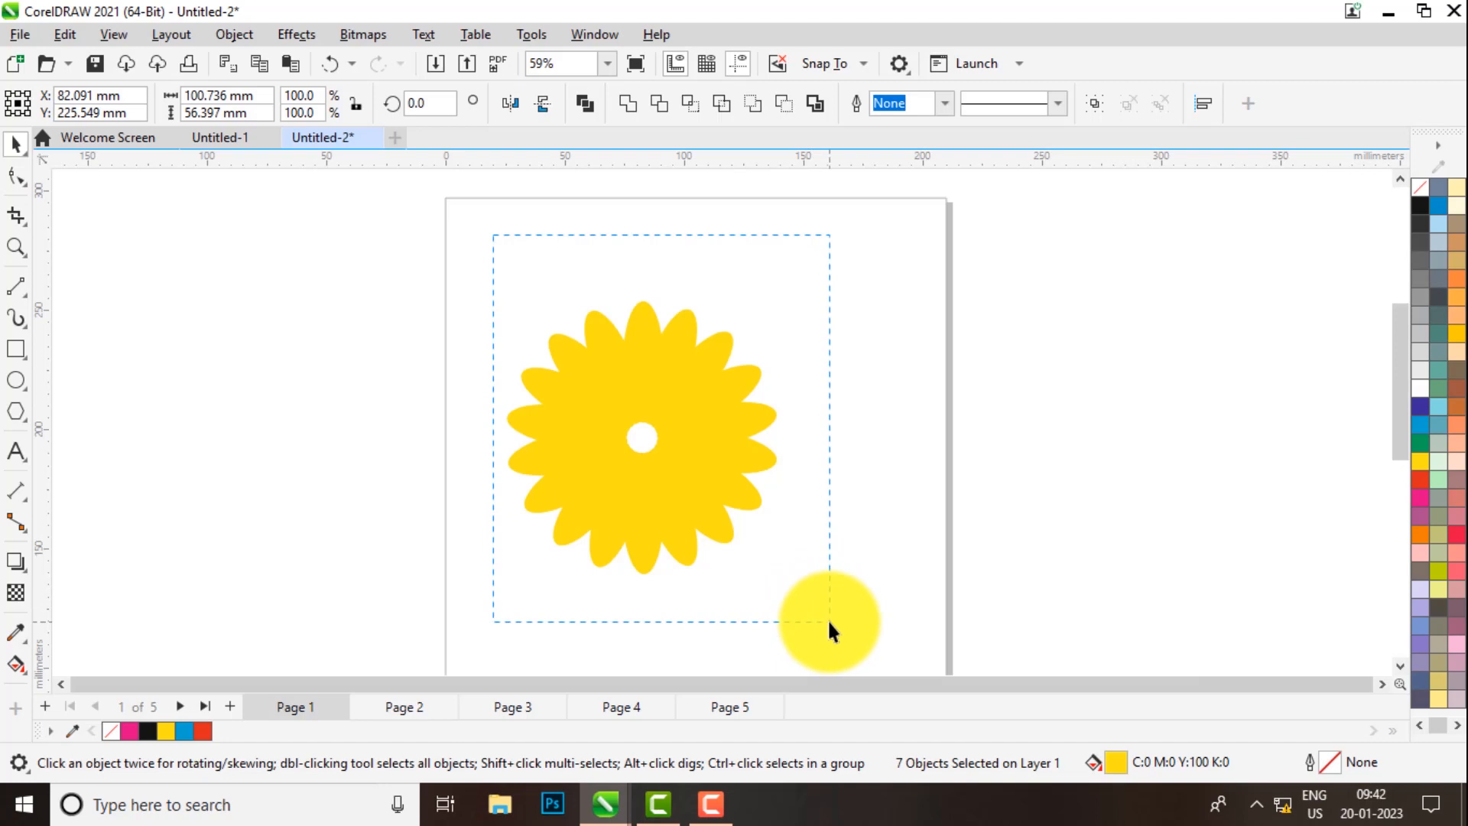
left_click_drag(828, 618, 813, 530)
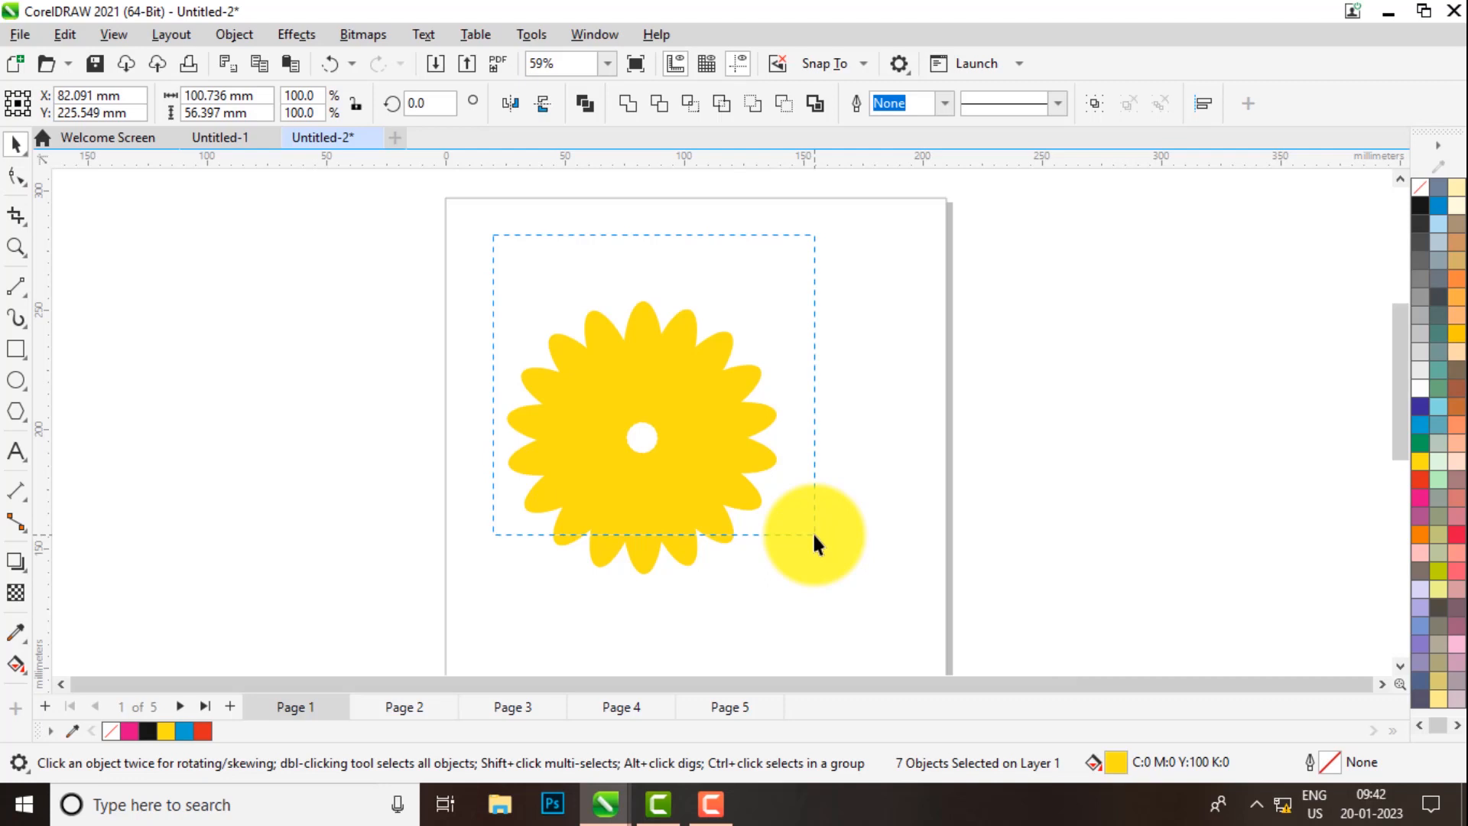
left_click_drag(813, 535, 839, 595)
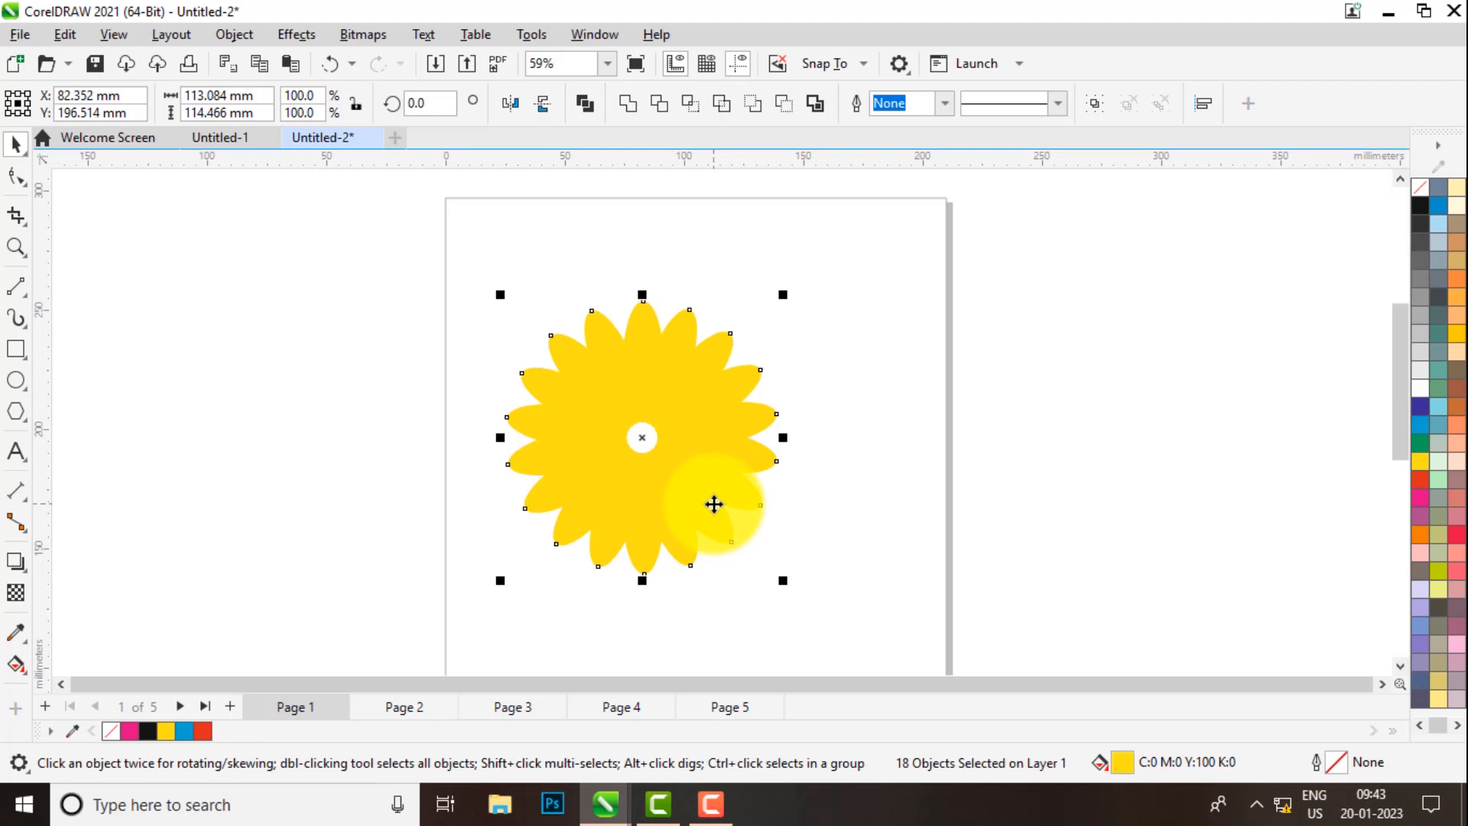
key("ctrl+l")
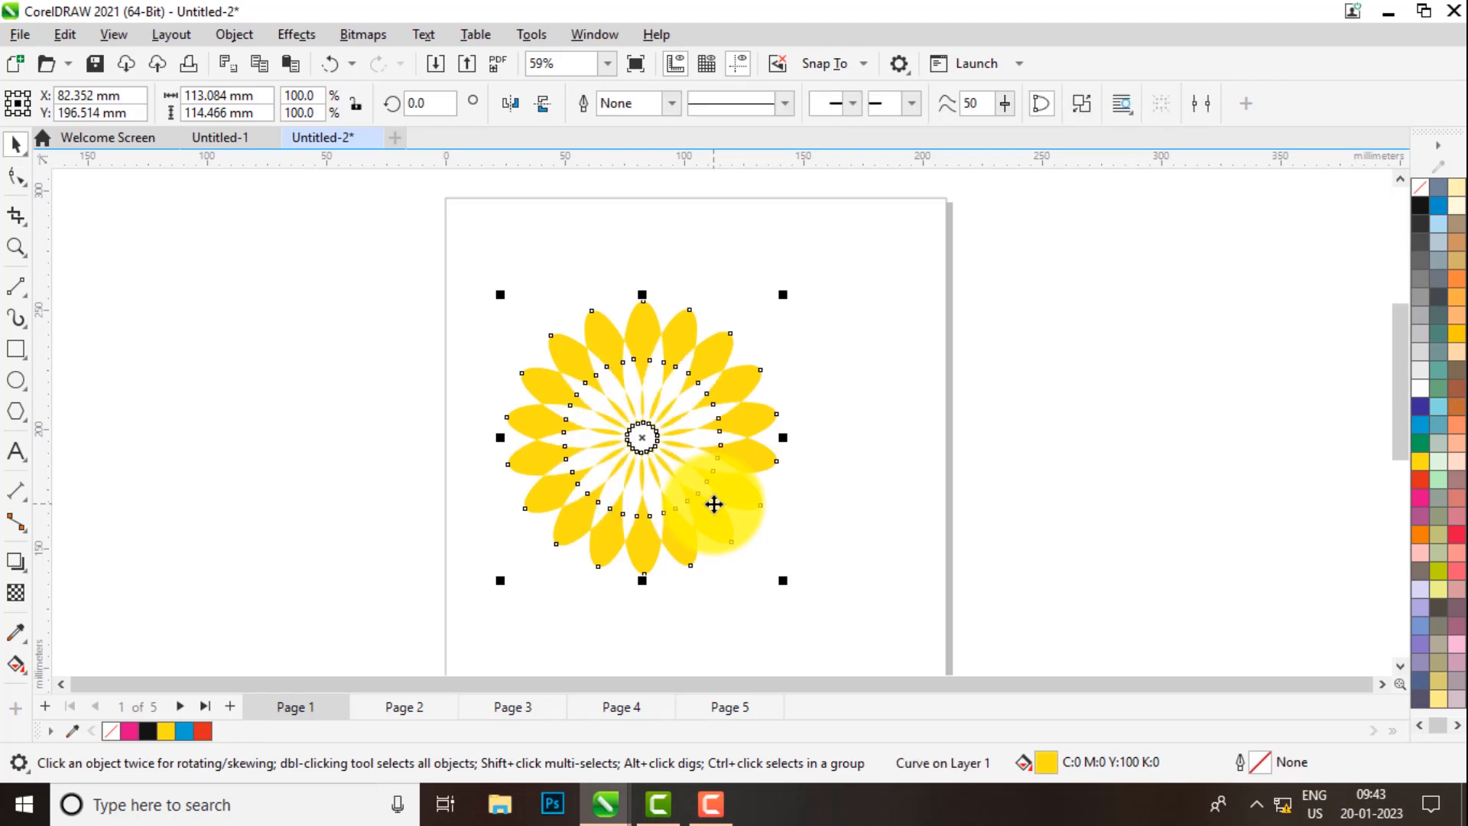
left_click(1076, 389)
scroll(593, 482, "up", 2)
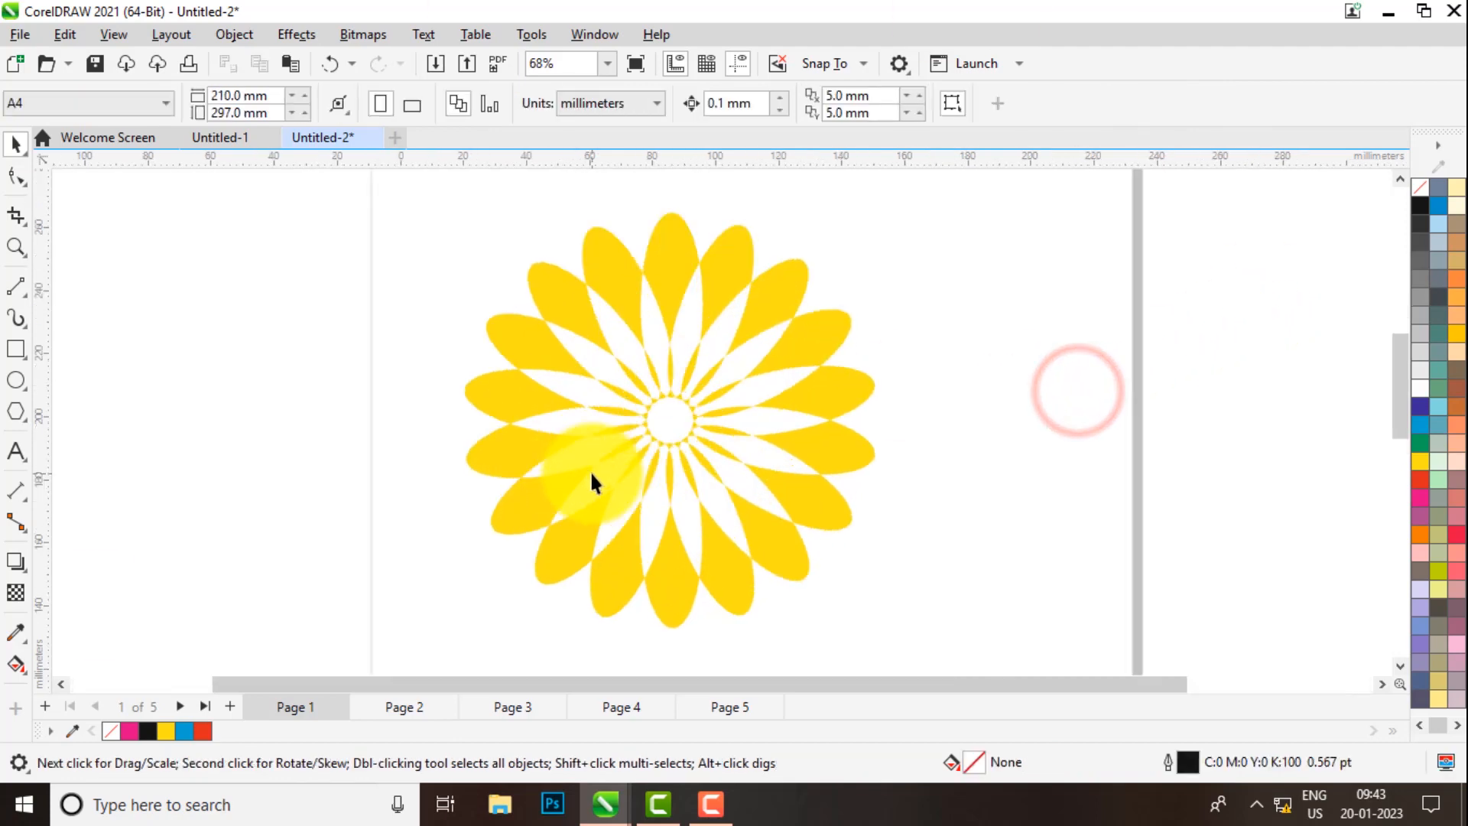
scroll(593, 482, "up", 5)
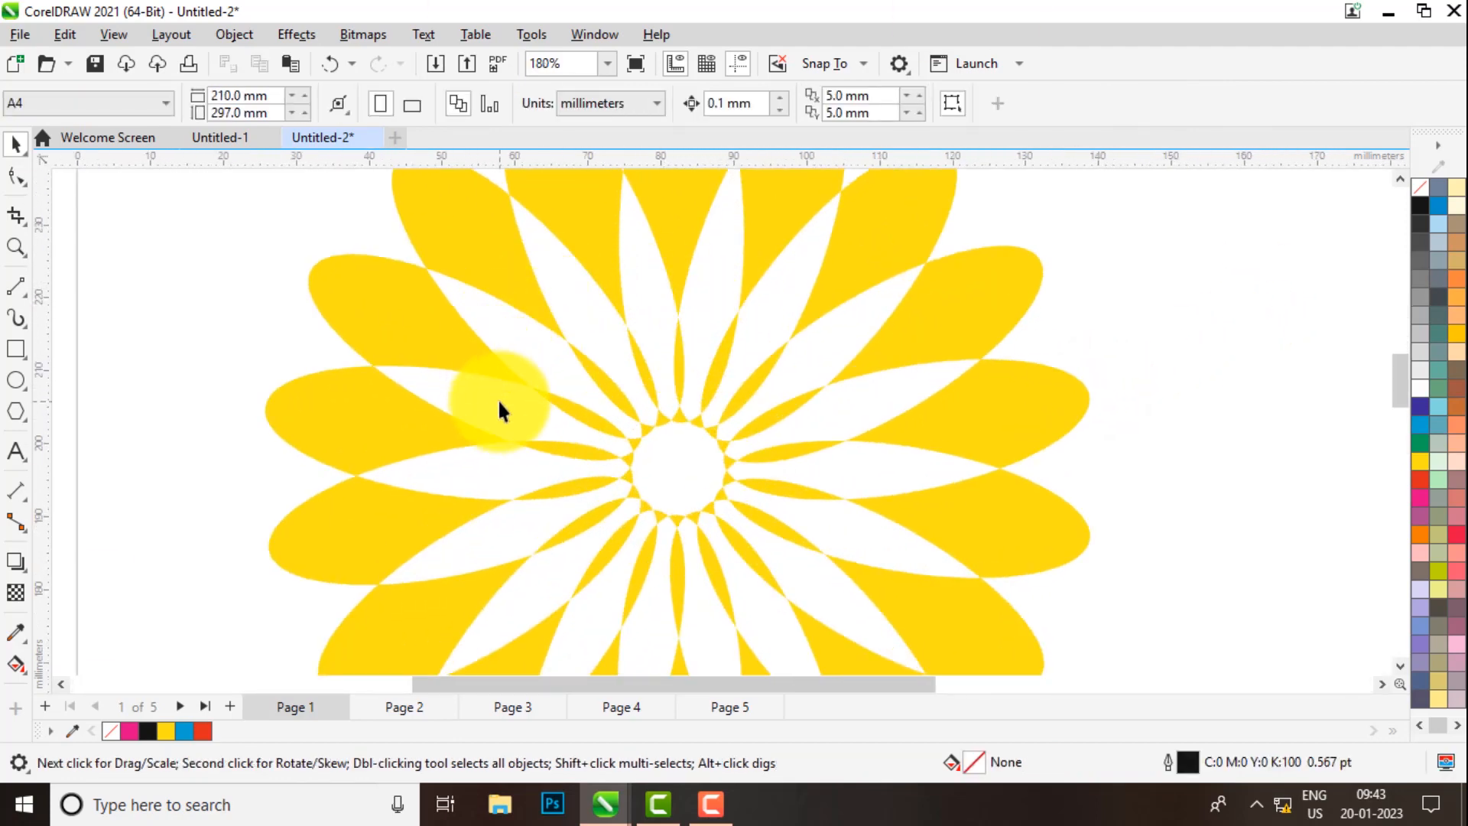
scroll(670, 436, "down", 2)
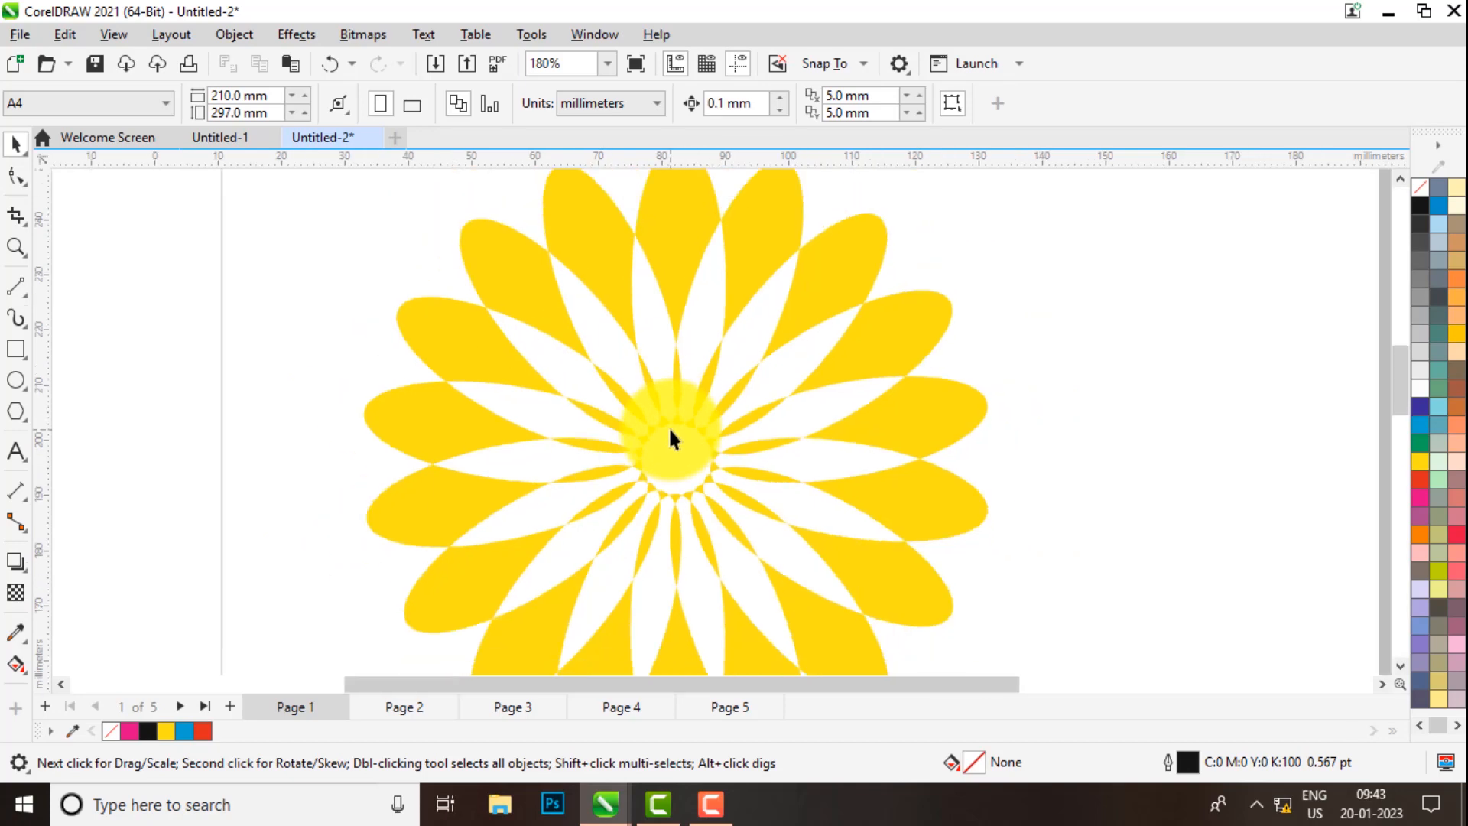
- Fill the new ellipse on the page with red and remove its outline
scroll(670, 430, "down", 2)
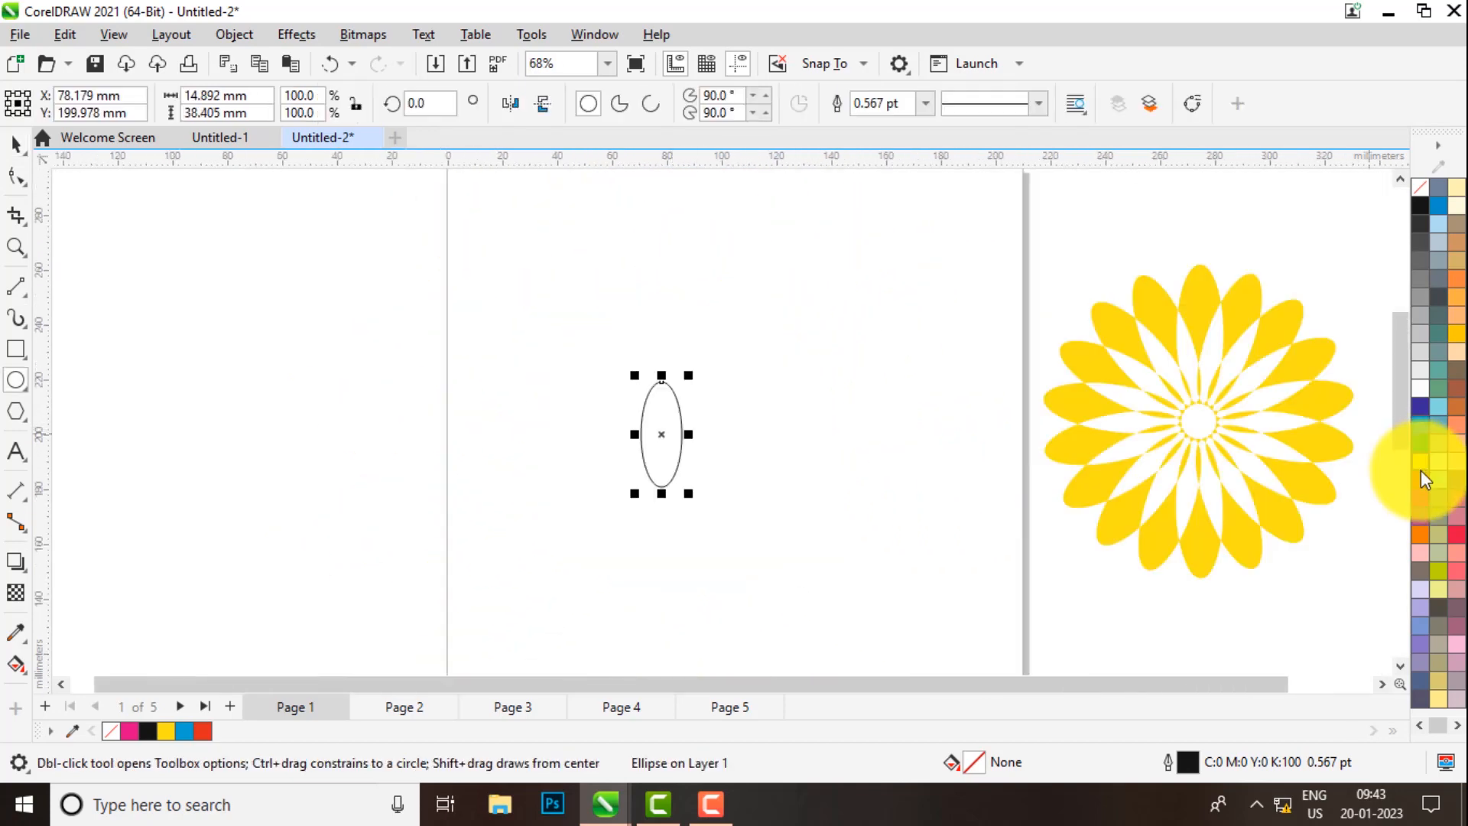
left_click(1420, 462)
left_click(1420, 480)
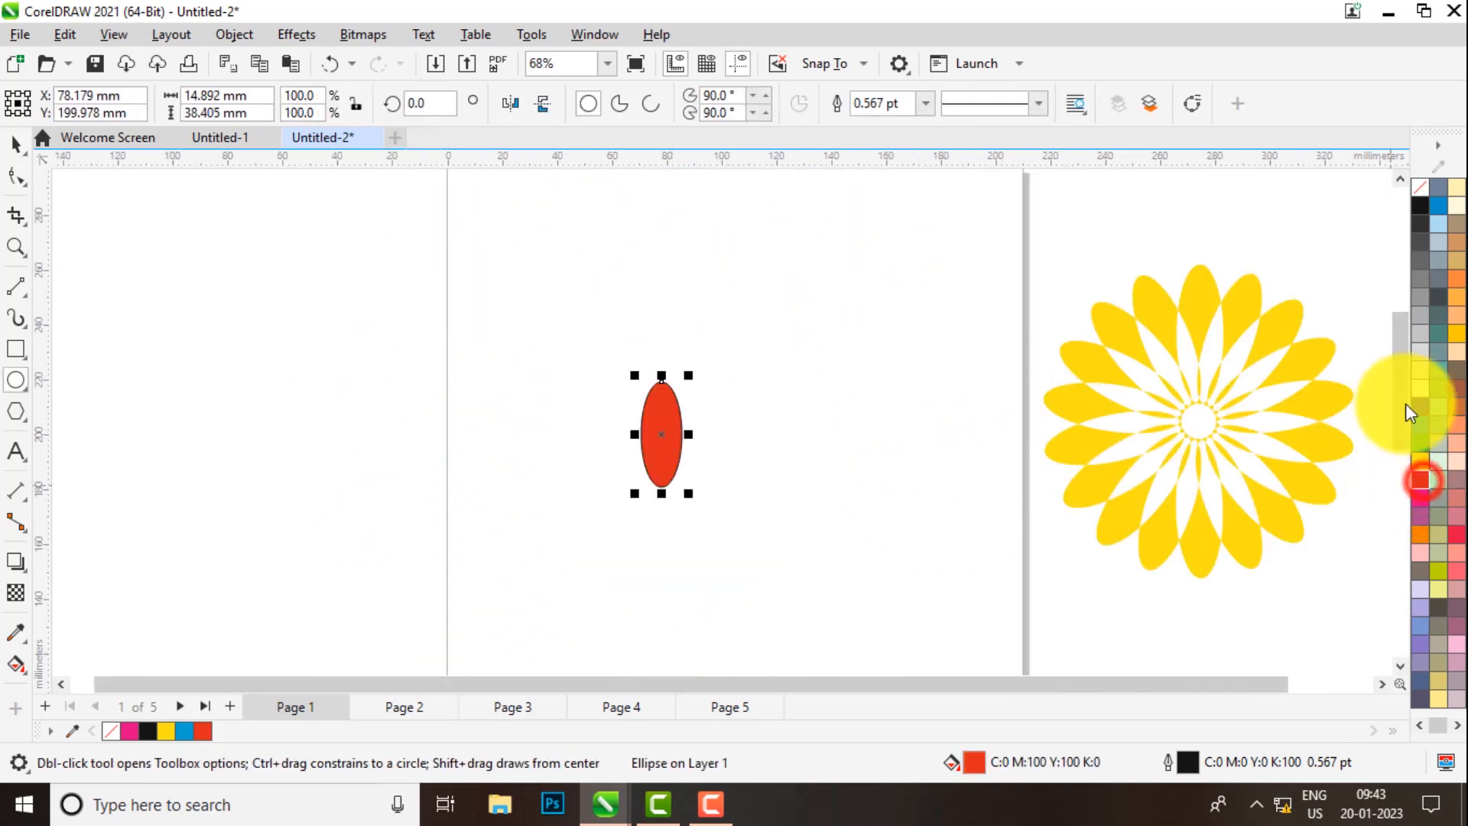
right_click(1424, 202)
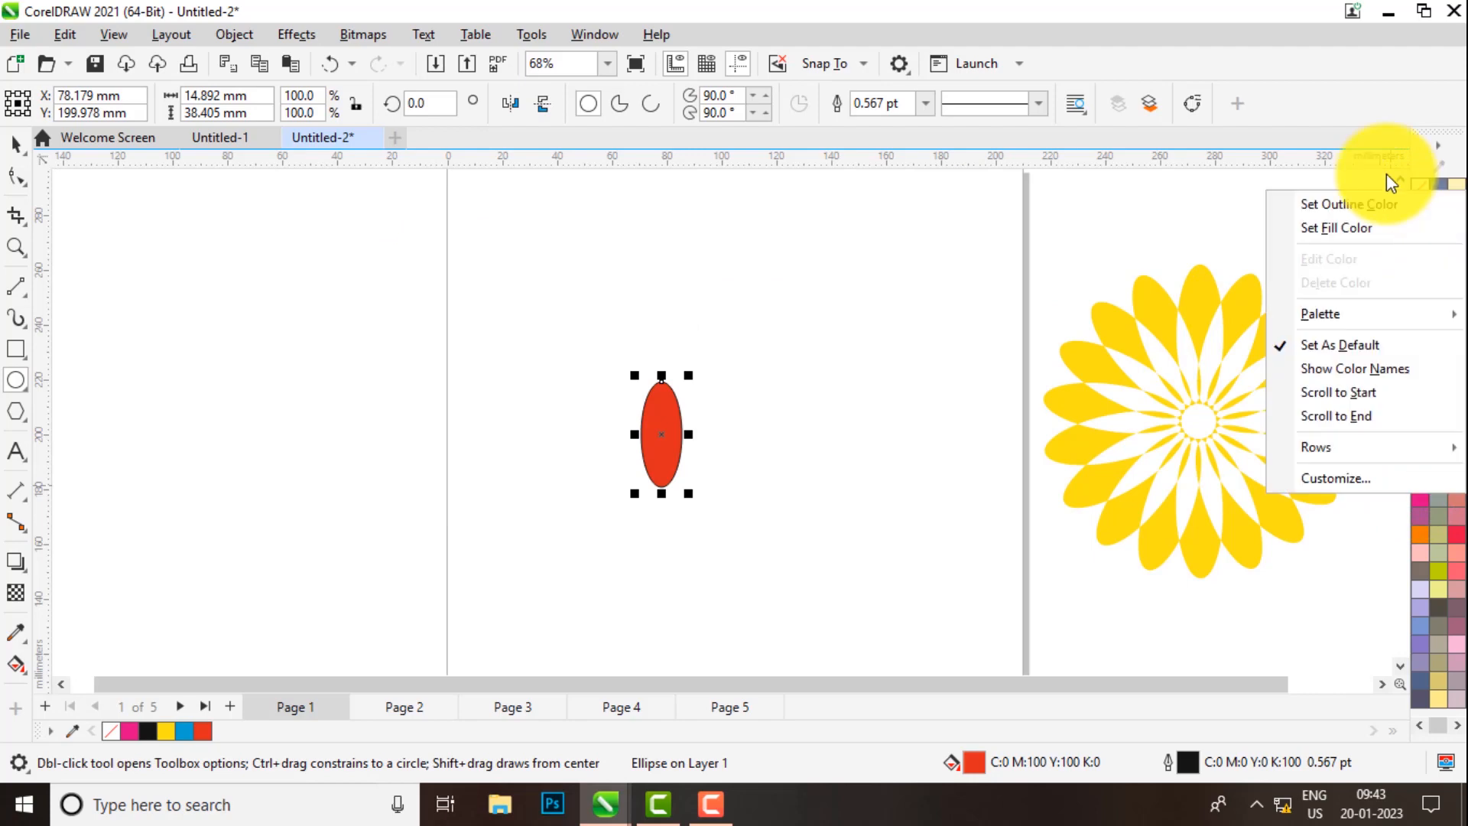
left_click(1336, 203)
left_click(16, 144)
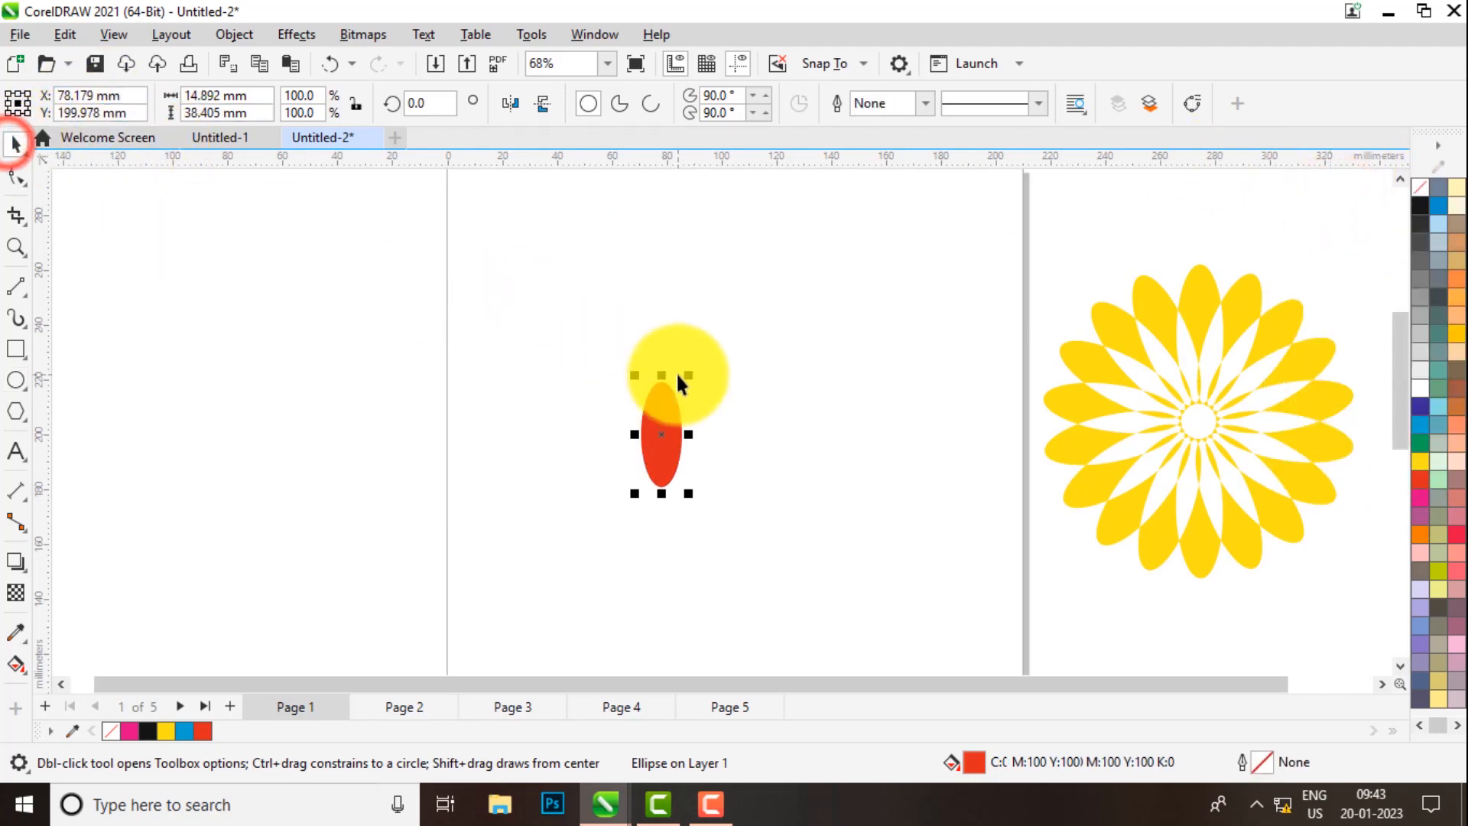
- Place a copy of the red ellipse directly above it, tip to tip, and fill the copy with magenta
scroll(681, 375, "up", 1)
left_click_drag(650, 491, 658, 328)
right_click(658, 328)
scroll(657, 327, "down", 2)
left_click(723, 398)
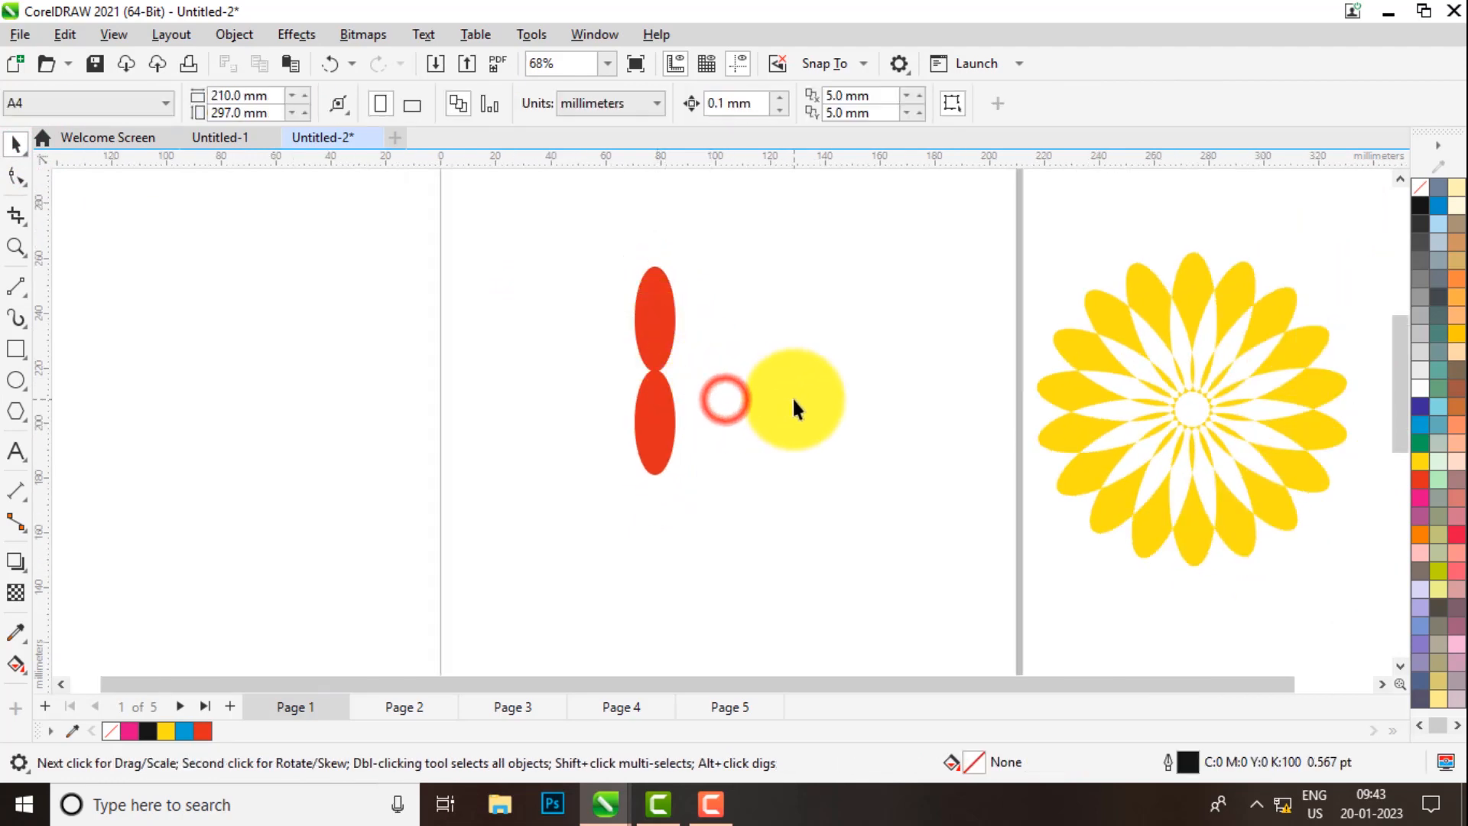
left_click(674, 303)
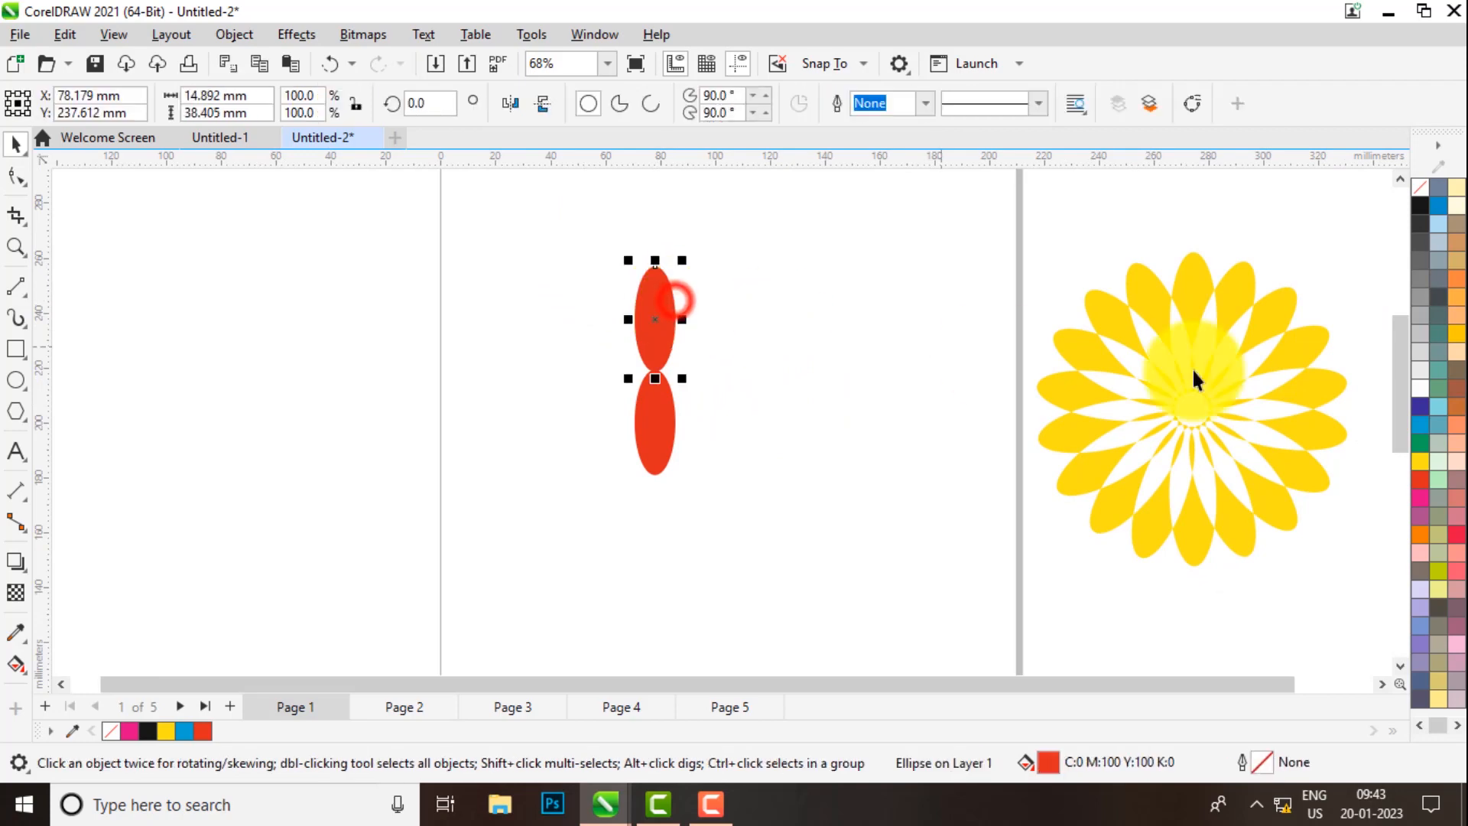
left_click(1420, 494)
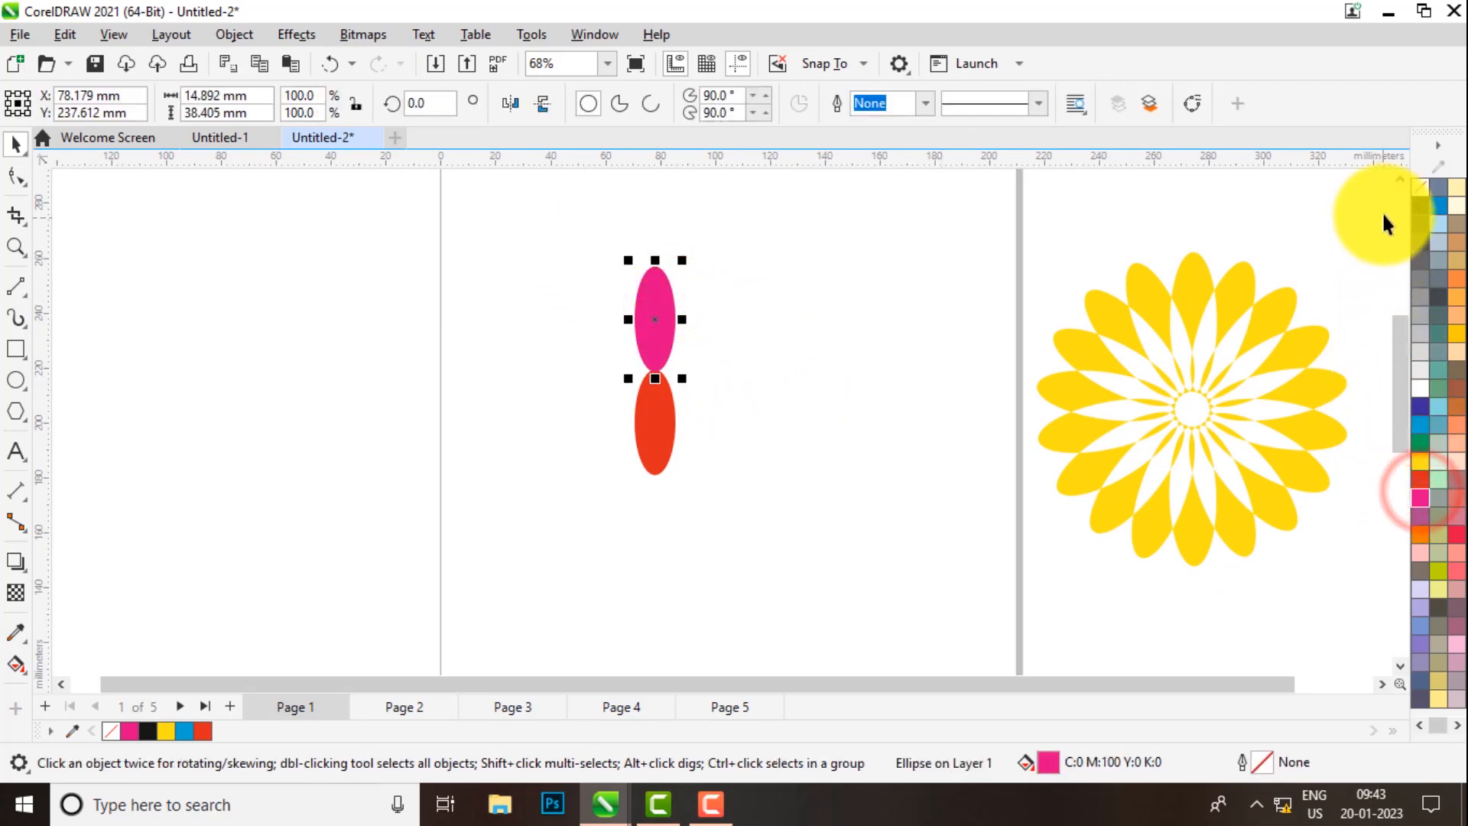
left_click(845, 342)
- Select the magenta and red ellipses together and group them
left_click_drag(578, 252, 727, 500)
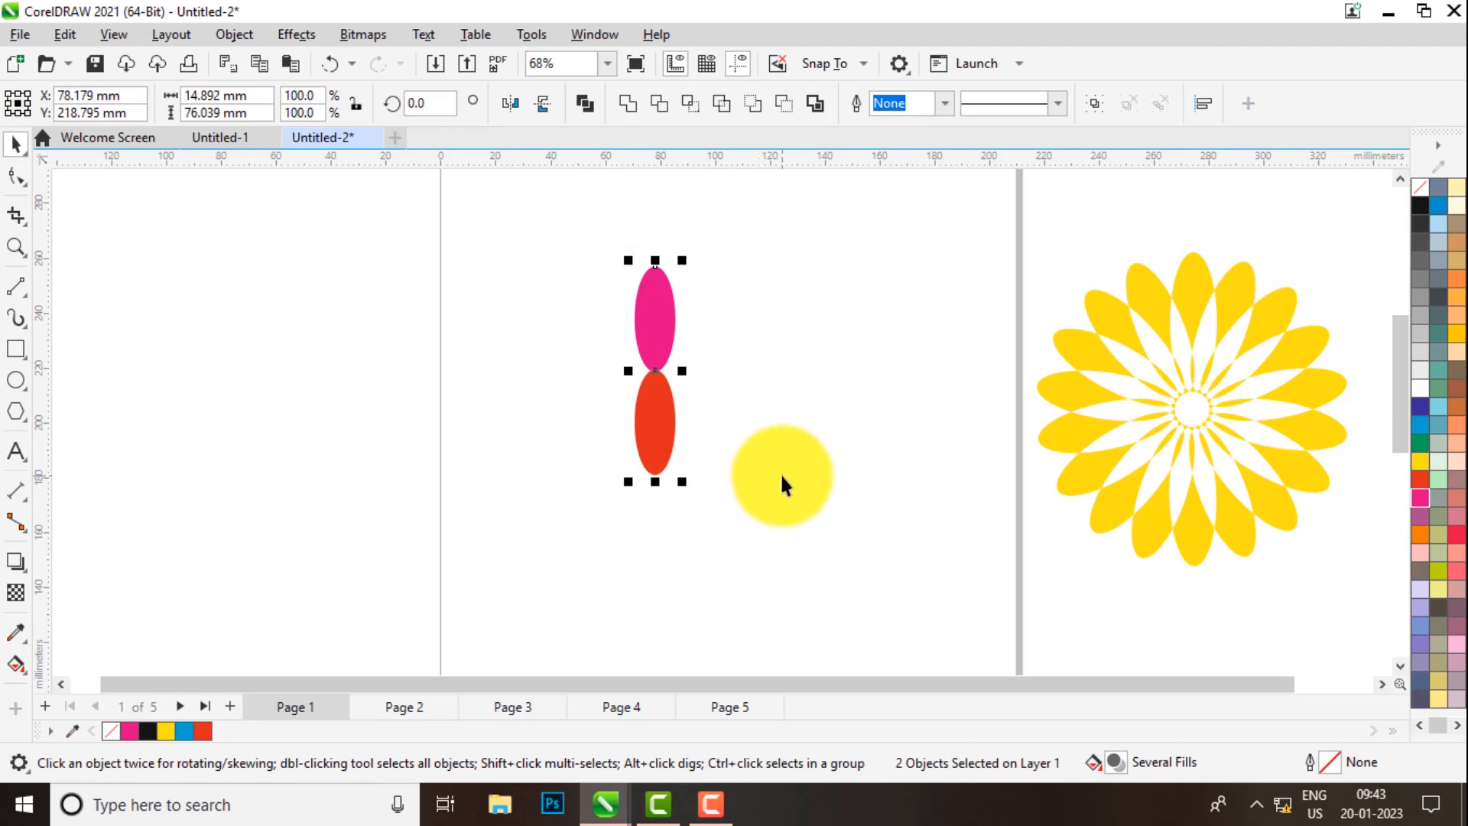
key("ctrl+g")
scroll(699, 348, "down", 3)
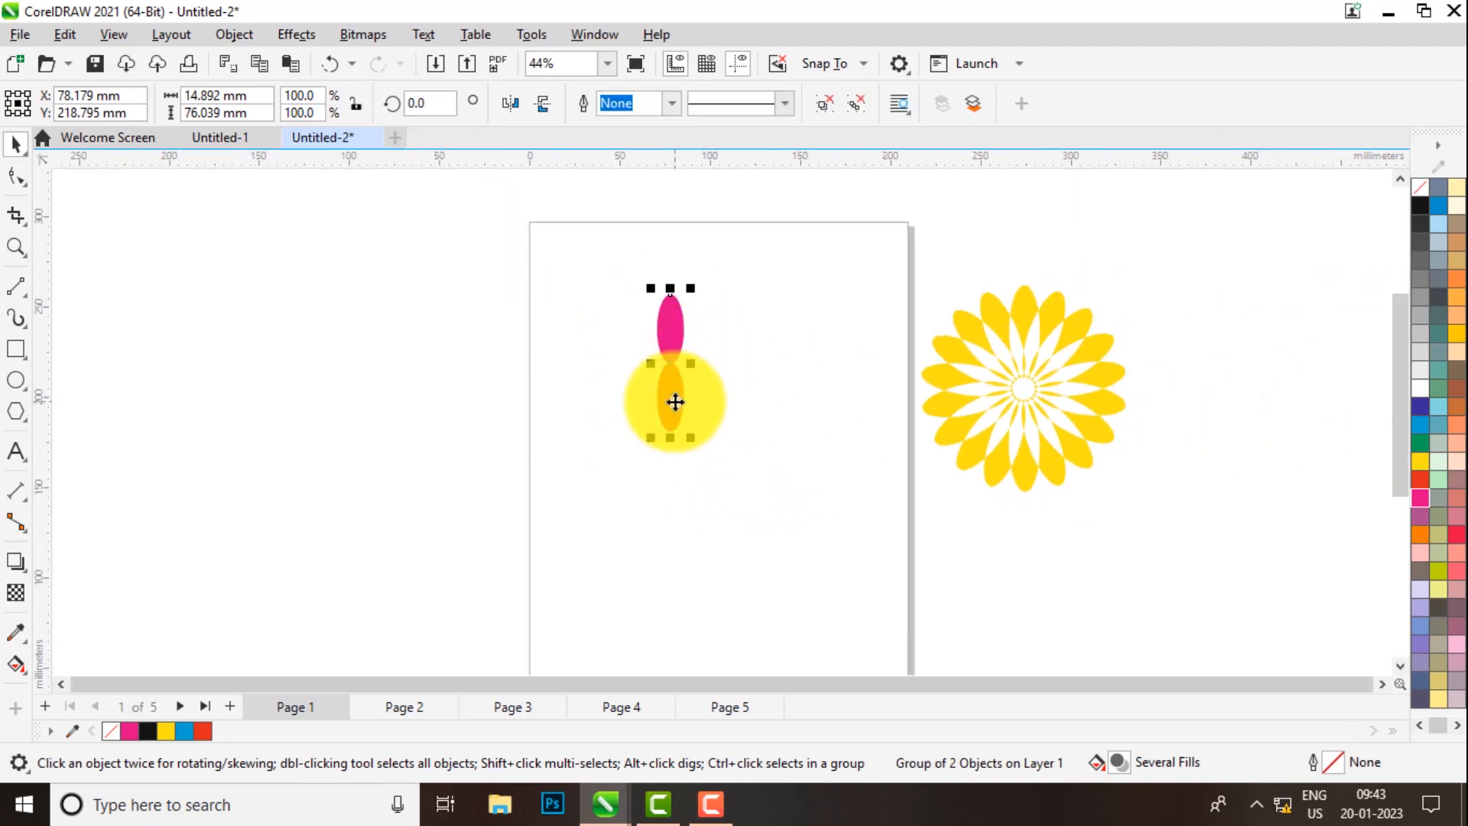
- Set the group's rotation centre just below the red ellipse's lower tip, and place a copy rotated about 17° clockwise around it
mouse_move(673, 400)
left_mouse_down()
mouse_move(714, 387)
mouse_move(707, 369)
mouse_move(701, 421)
left_mouse_up()
left_click(705, 367)
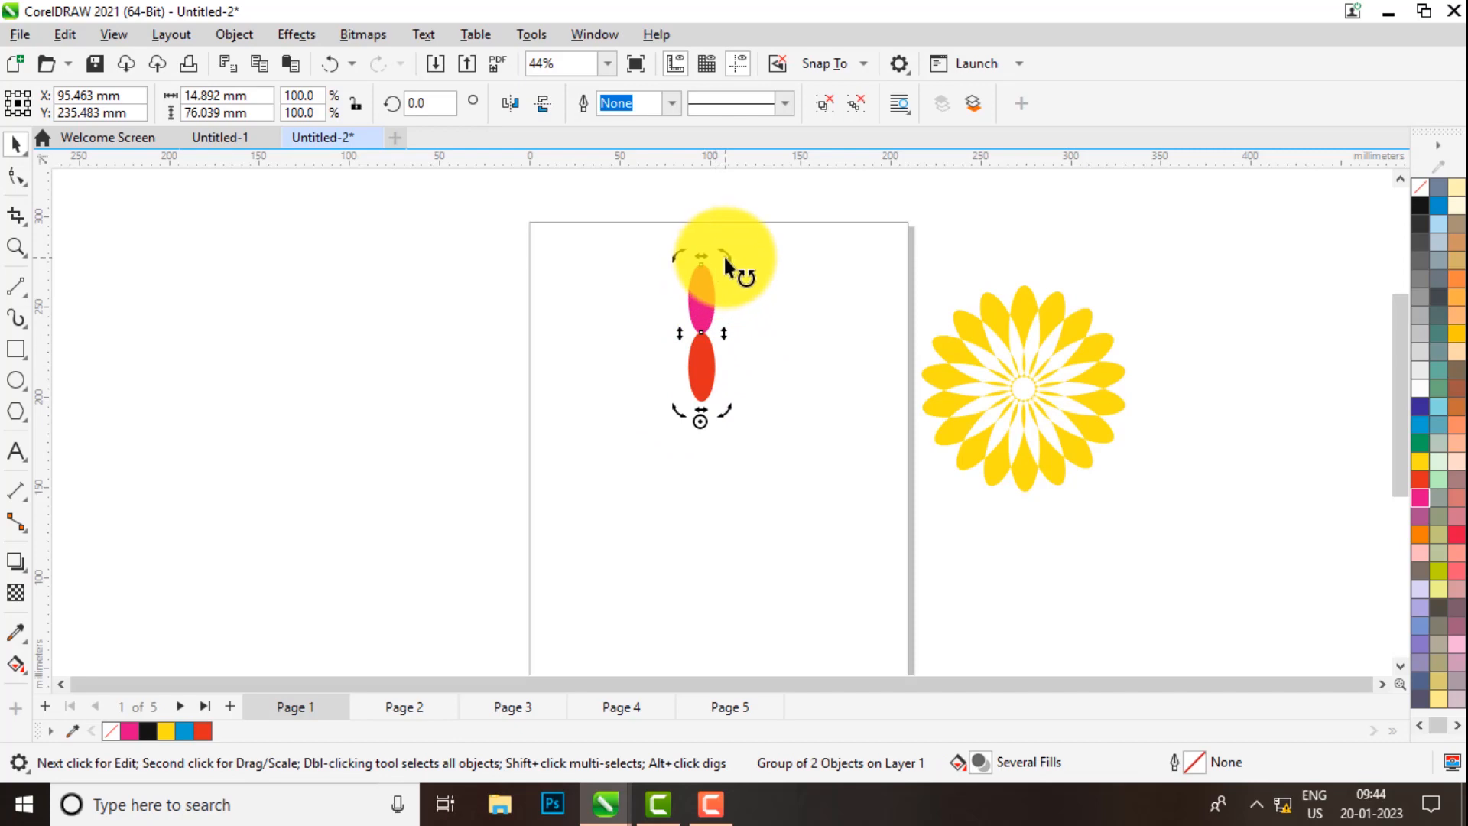
left_click_drag(723, 259, 762, 285)
right_click(761, 284)
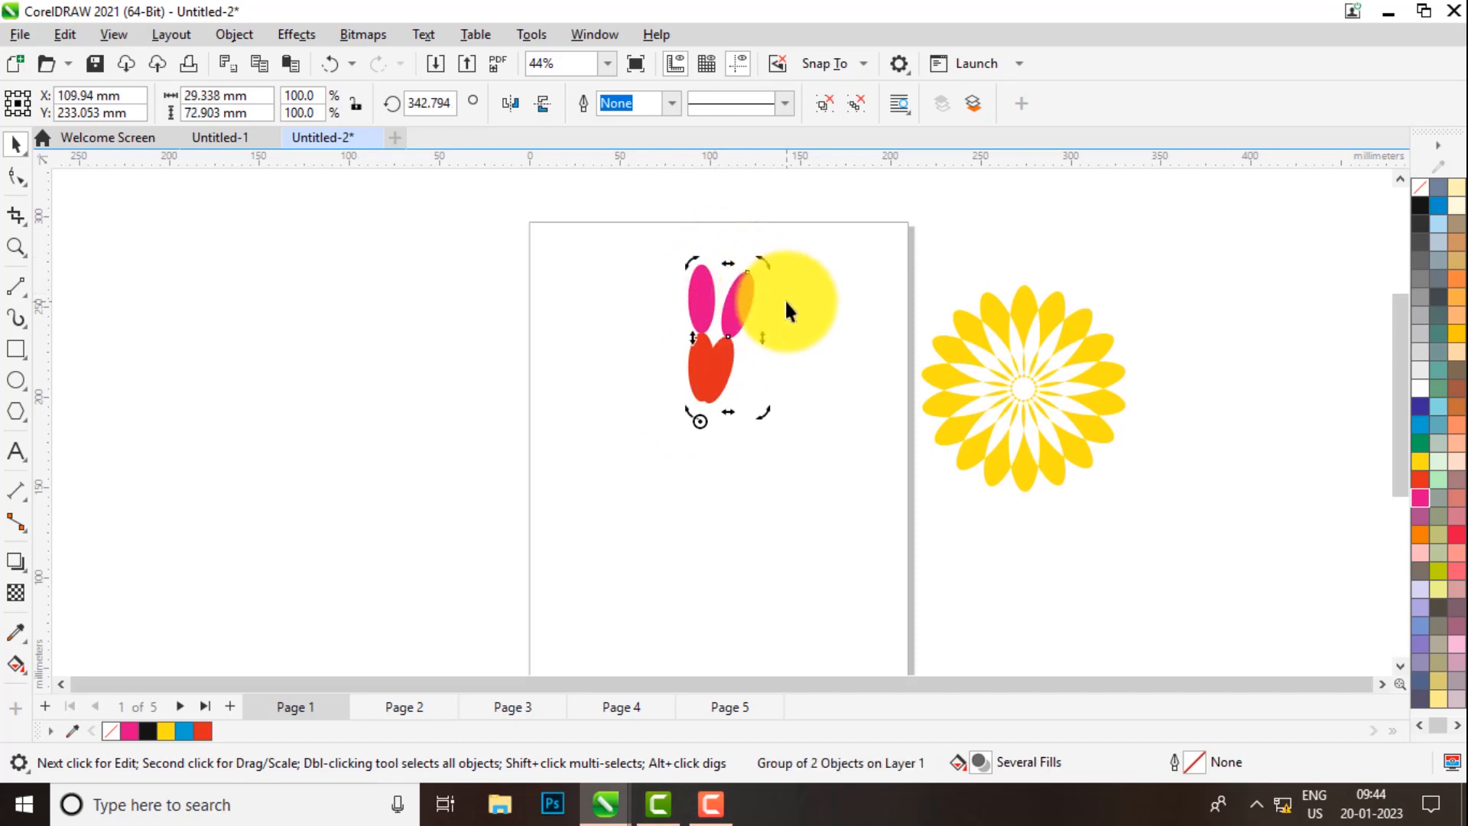
- Repeat the rotated copy nineteen times around the same centre to complete the two-colour flower
key("ctrl+r")
key("ctrl+r")
key("ctrl+r")
key("ctrl+r")
key("ctrl+r")
key("ctrl+r")
key("ctrl+r")
key("ctrl+r")
key("ctrl+r")
key("ctrl+r")
key("ctrl+r")
key("ctrl+r")
key("ctrl+r")
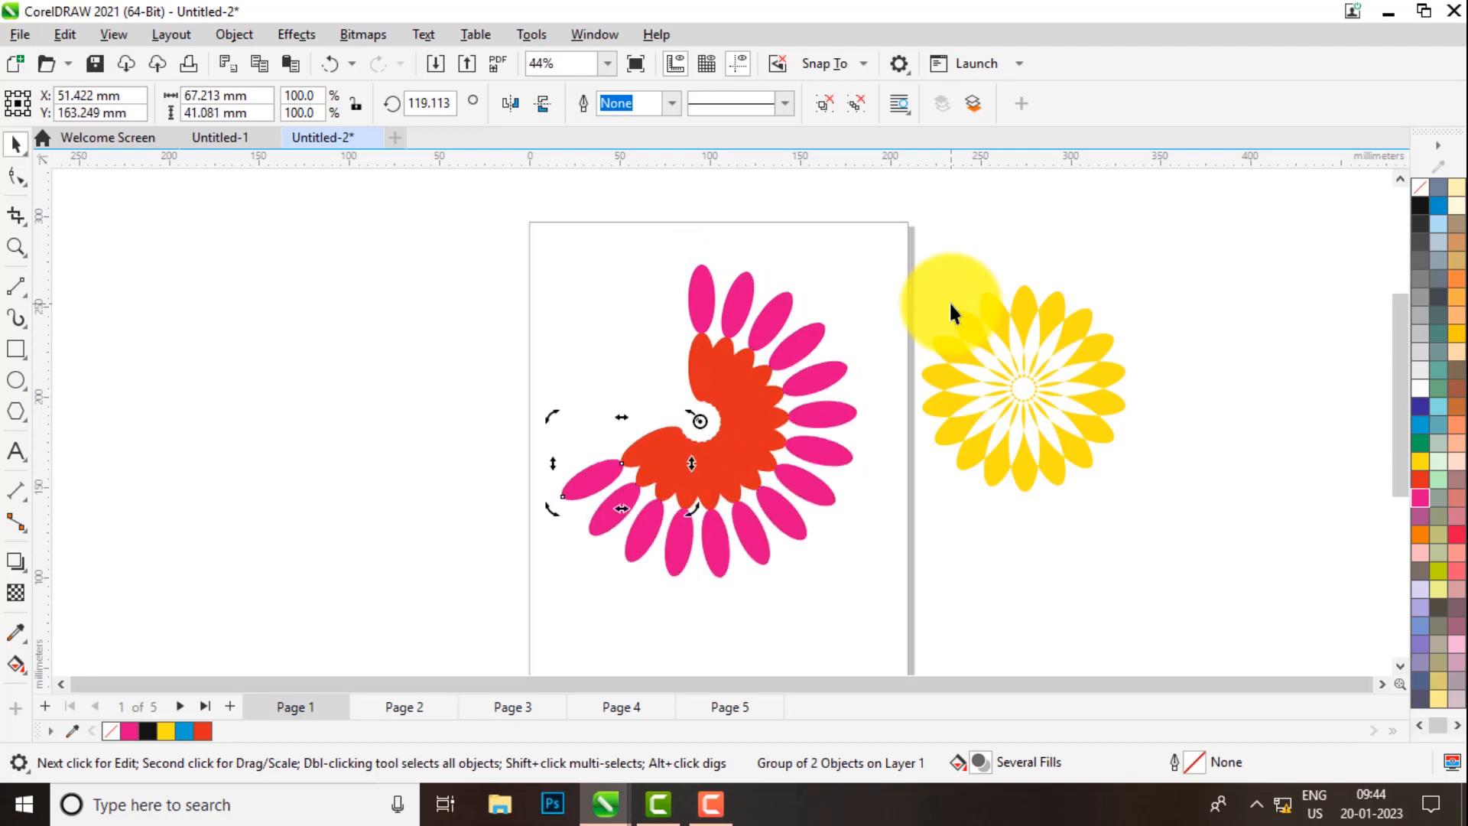
key("ctrl+r")
key("ctrl+r")
key("ctrl+r")
key("ctrl+r")
key("ctrl+r")
key("ctrl+r")
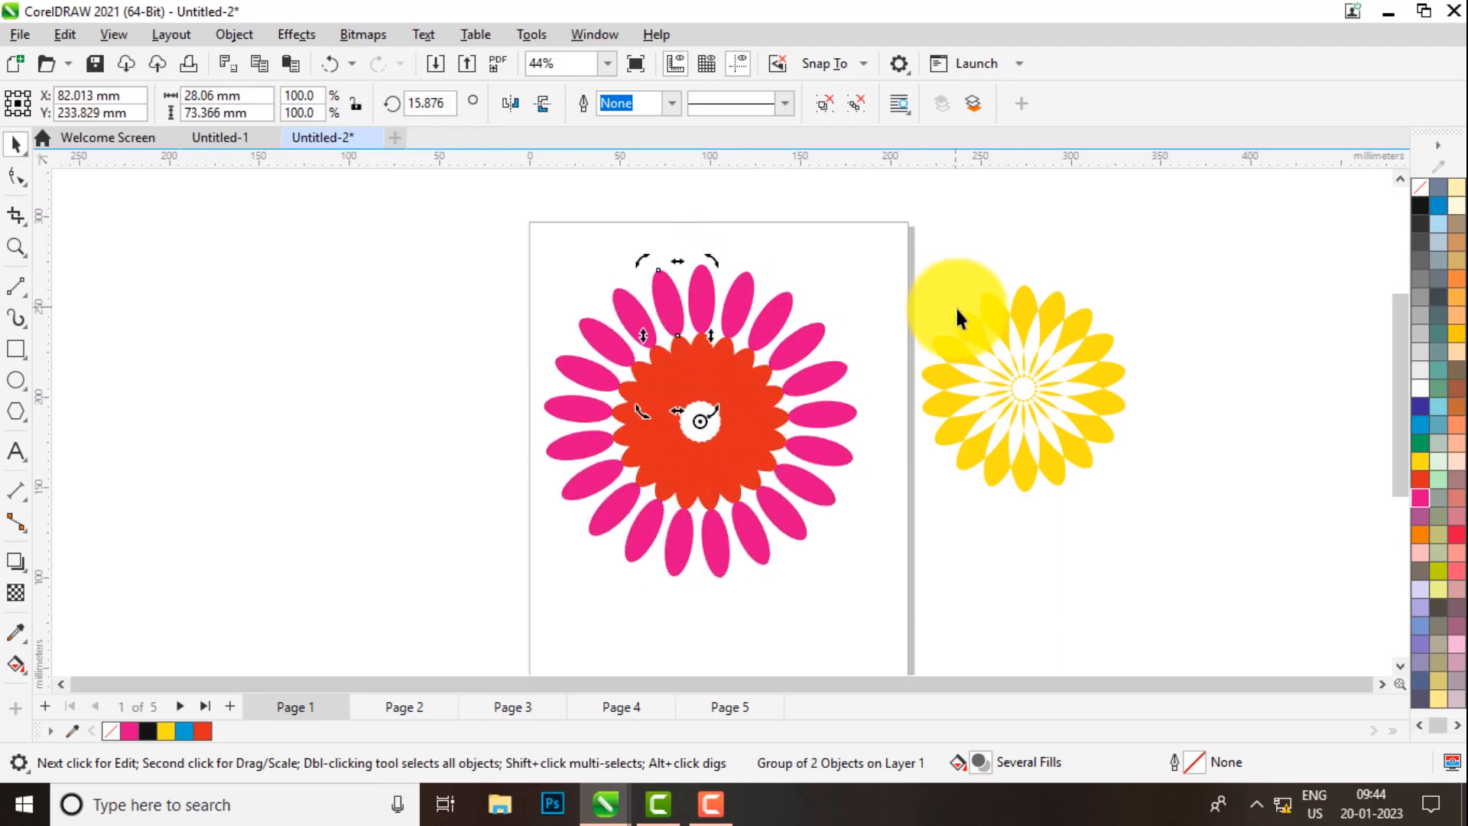
left_click(917, 517)
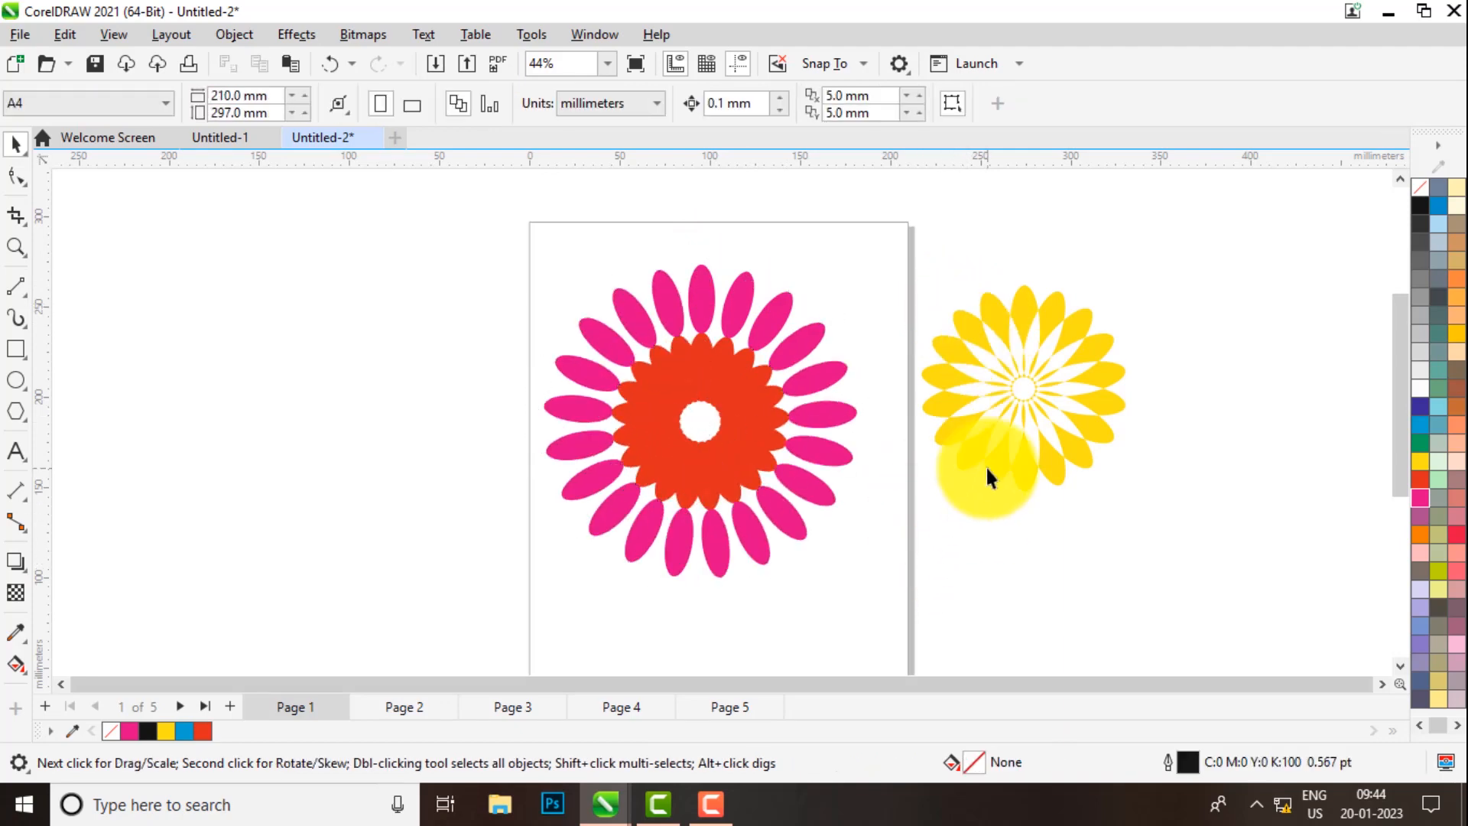
- Select all twenty-one petal pairs of the magenta and red flower and group them
left_click_drag(803, 494, 885, 635)
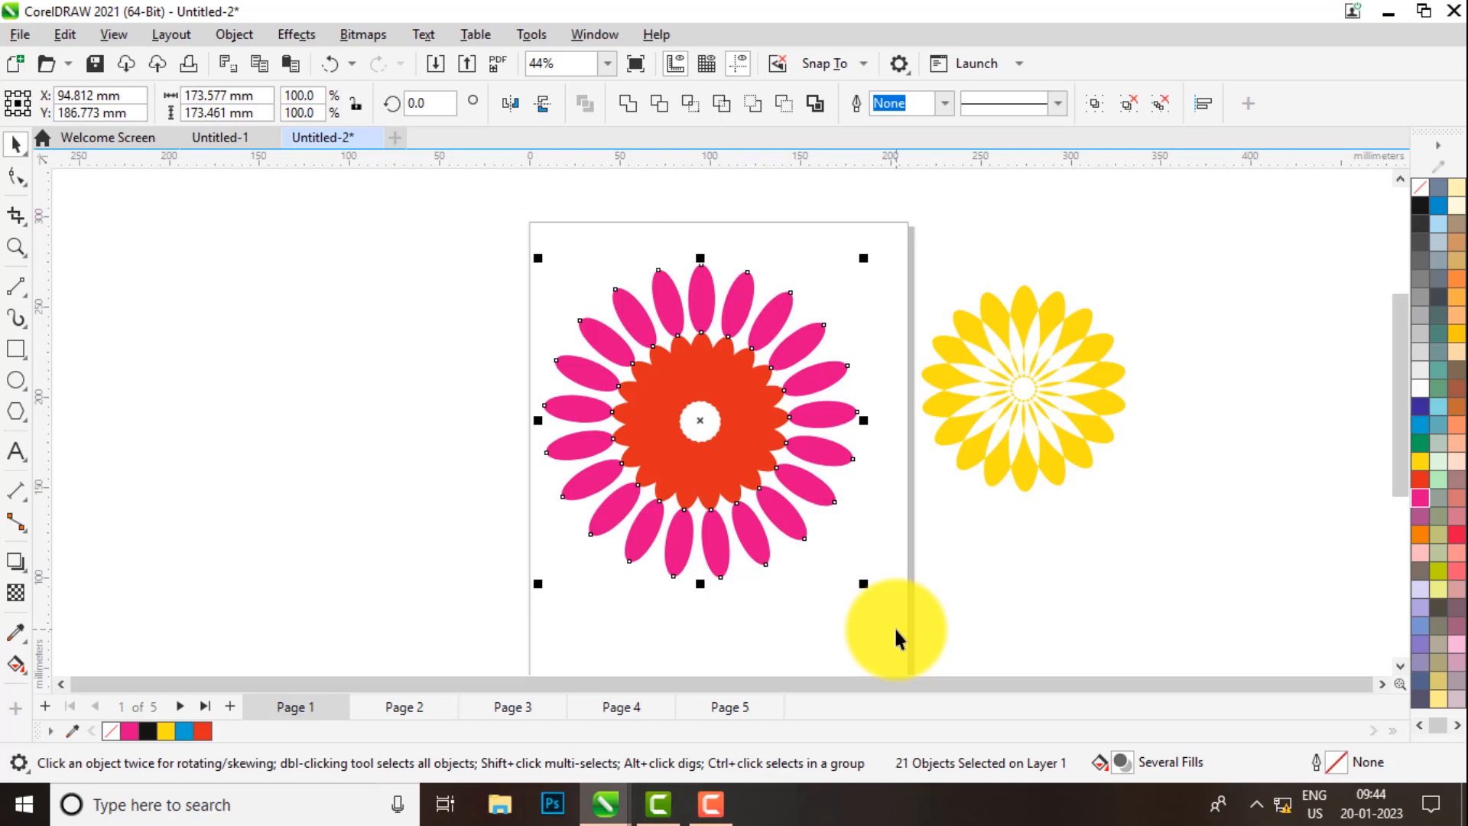
scroll(698, 328, "up", 3)
scroll(743, 419, "down", 1)
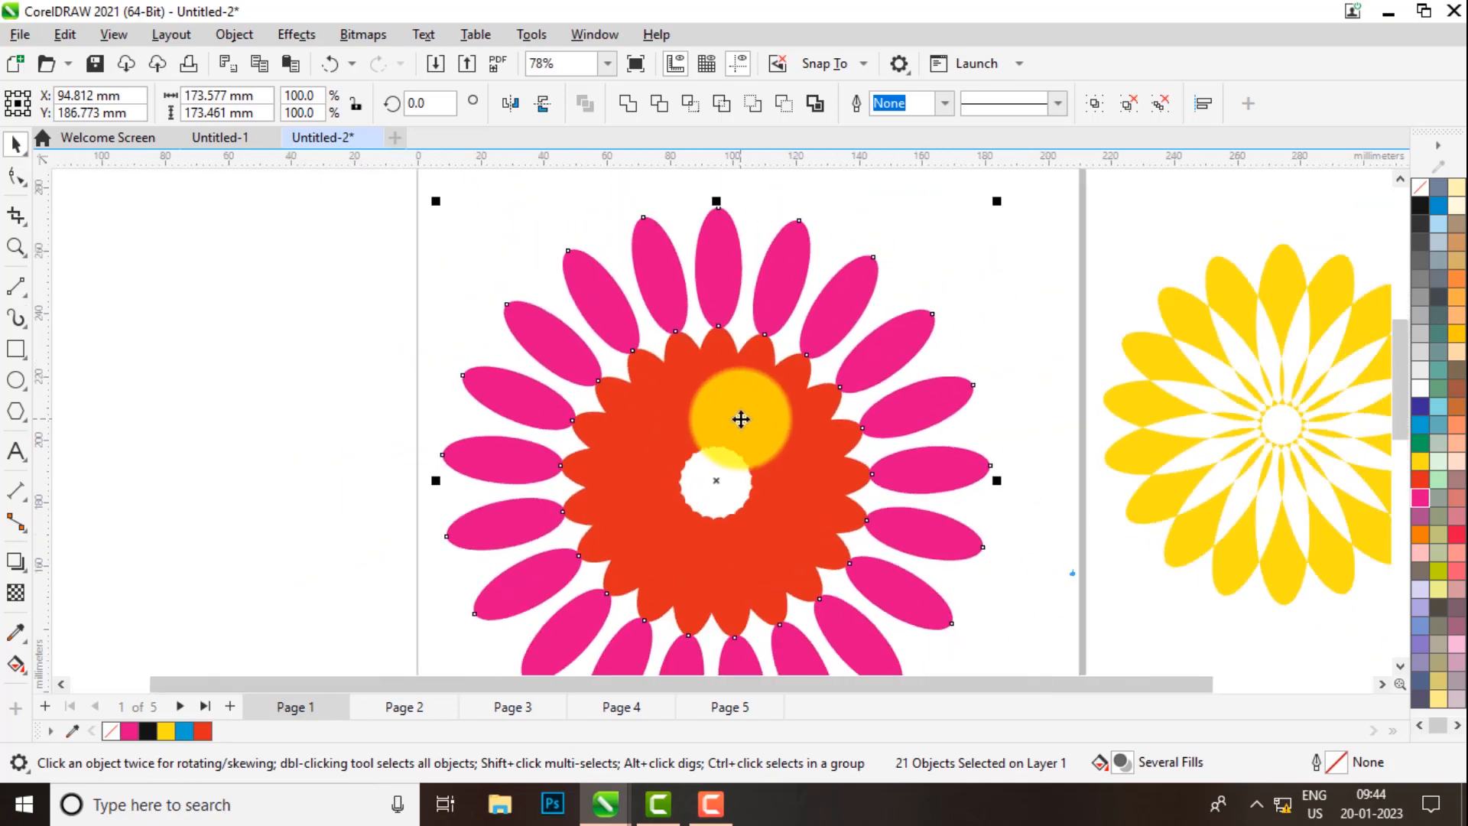
scroll(755, 370, "down", 1)
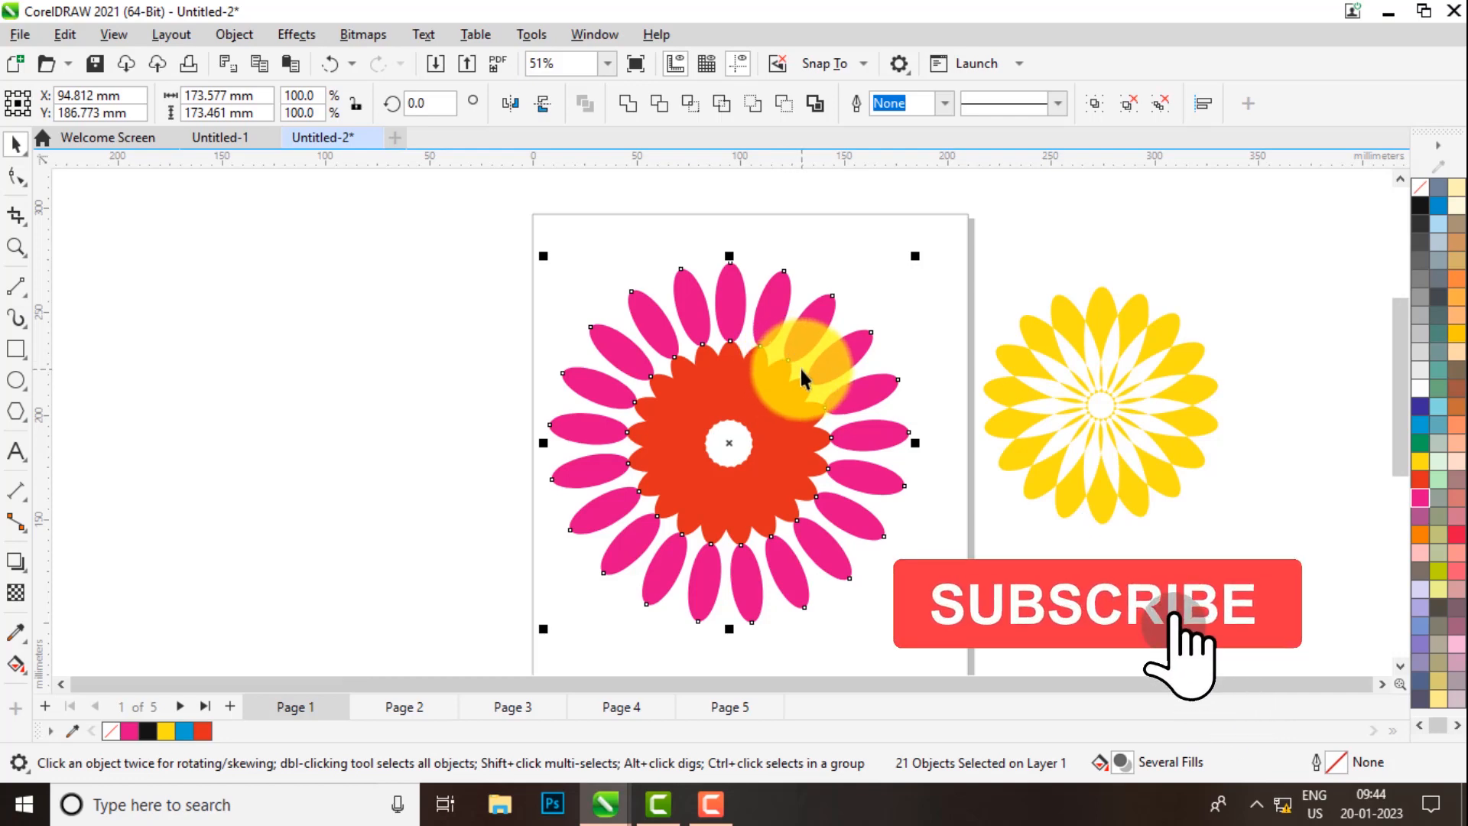
key("ctrl+g")
key("Escape")
- Move the magenta and red flower off the page to its left and scale it down to about 110 mm wide
left_click_drag(691, 396, 290, 374)
left_click_drag(512, 234, 440, 311)
left_click(653, 396)
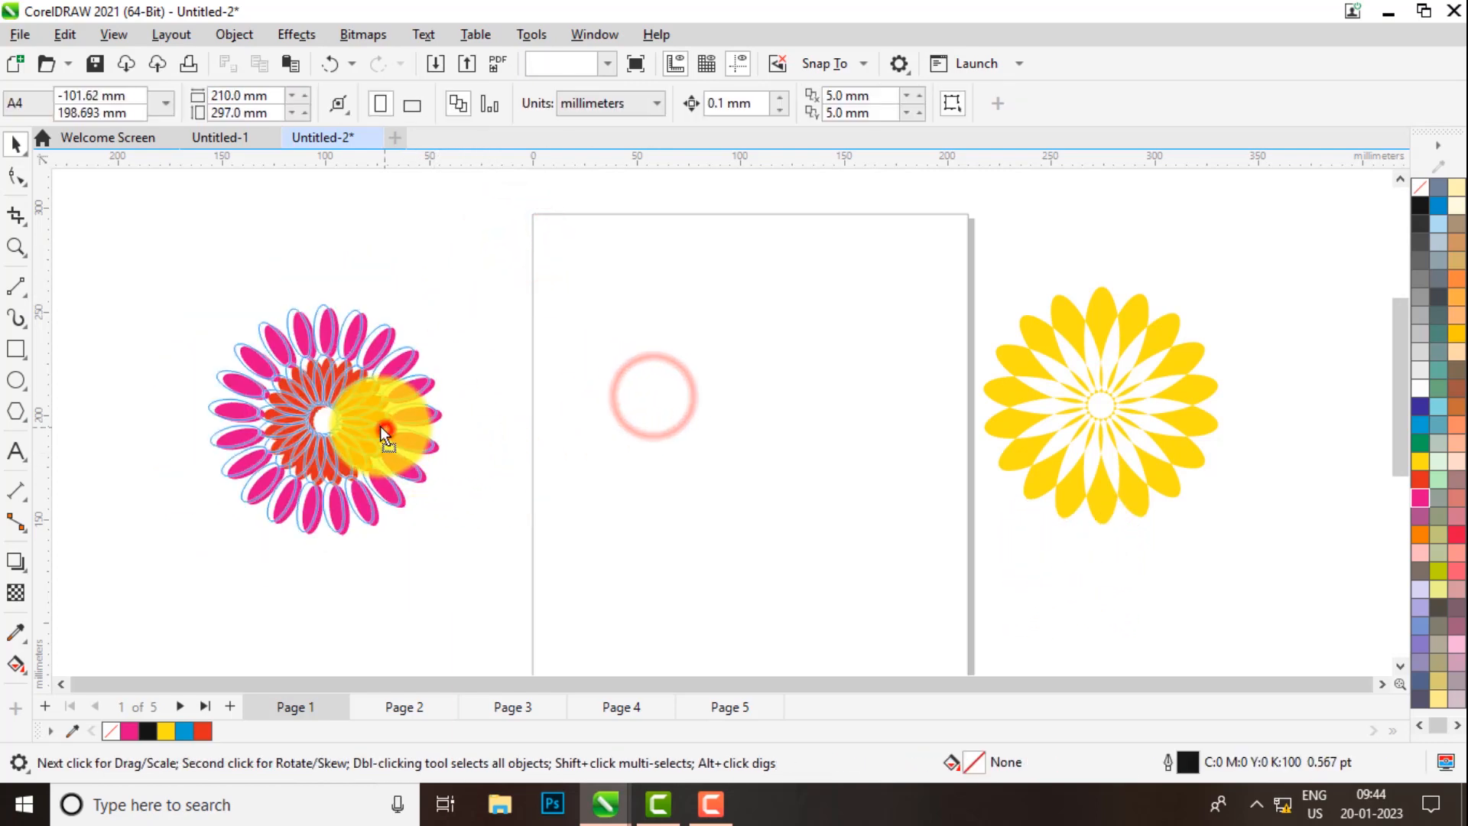
left_click(388, 420)
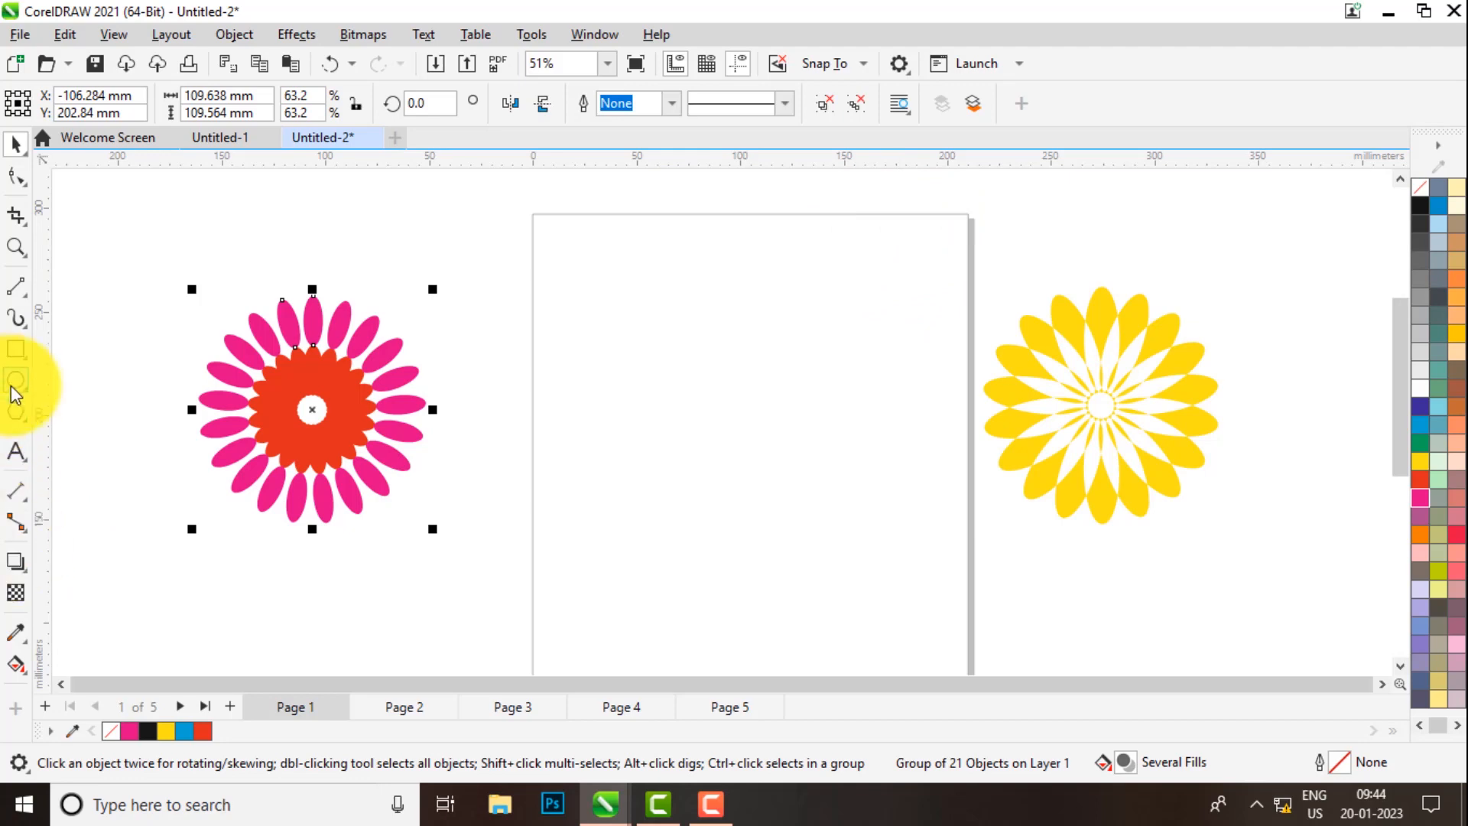
- Draw a rectangle about 83 mm wide and 63 mm high in the middle of the empty page
scroll(671, 283, "up", 2)
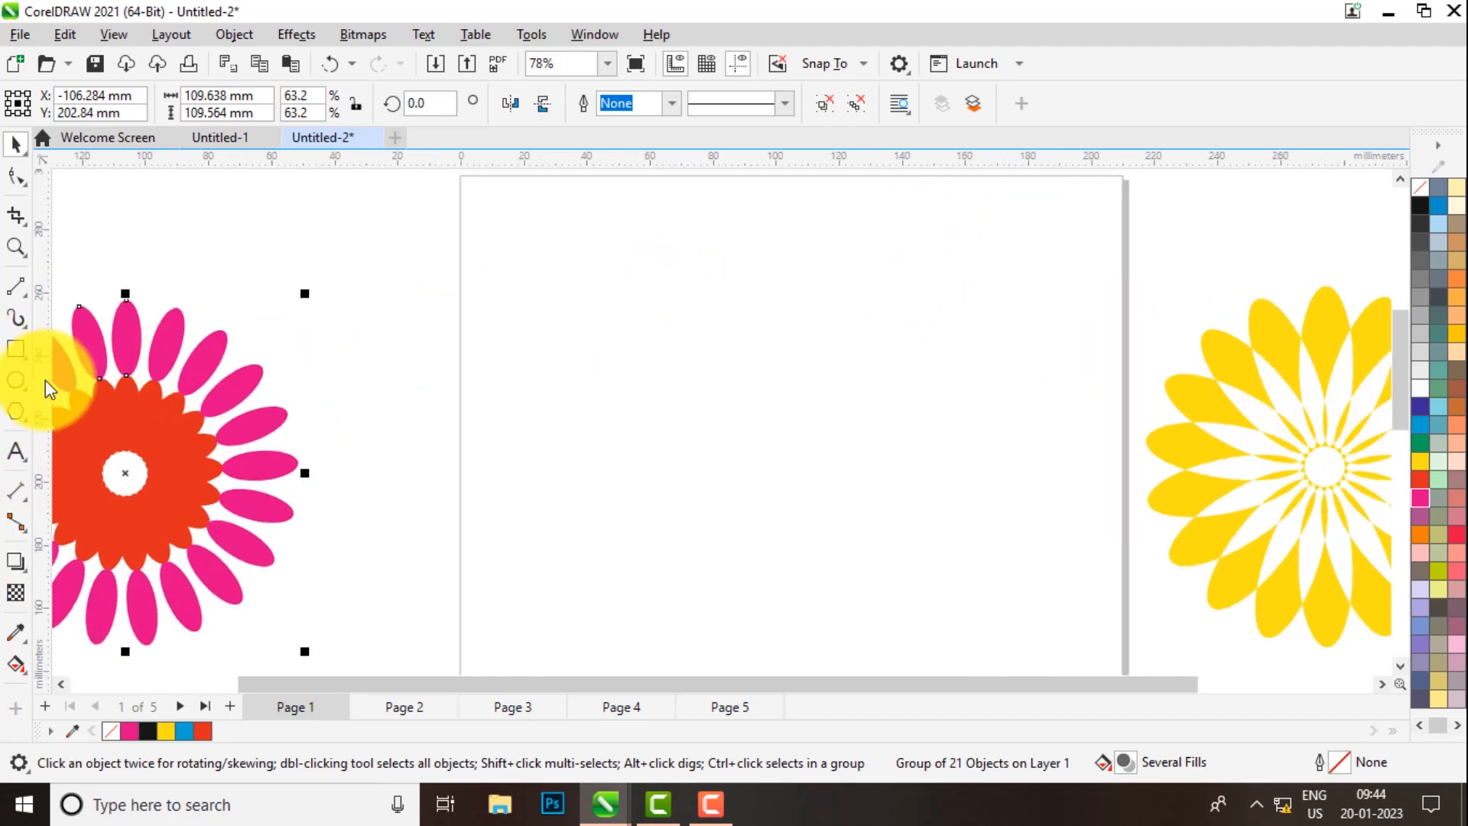
left_click(16, 351)
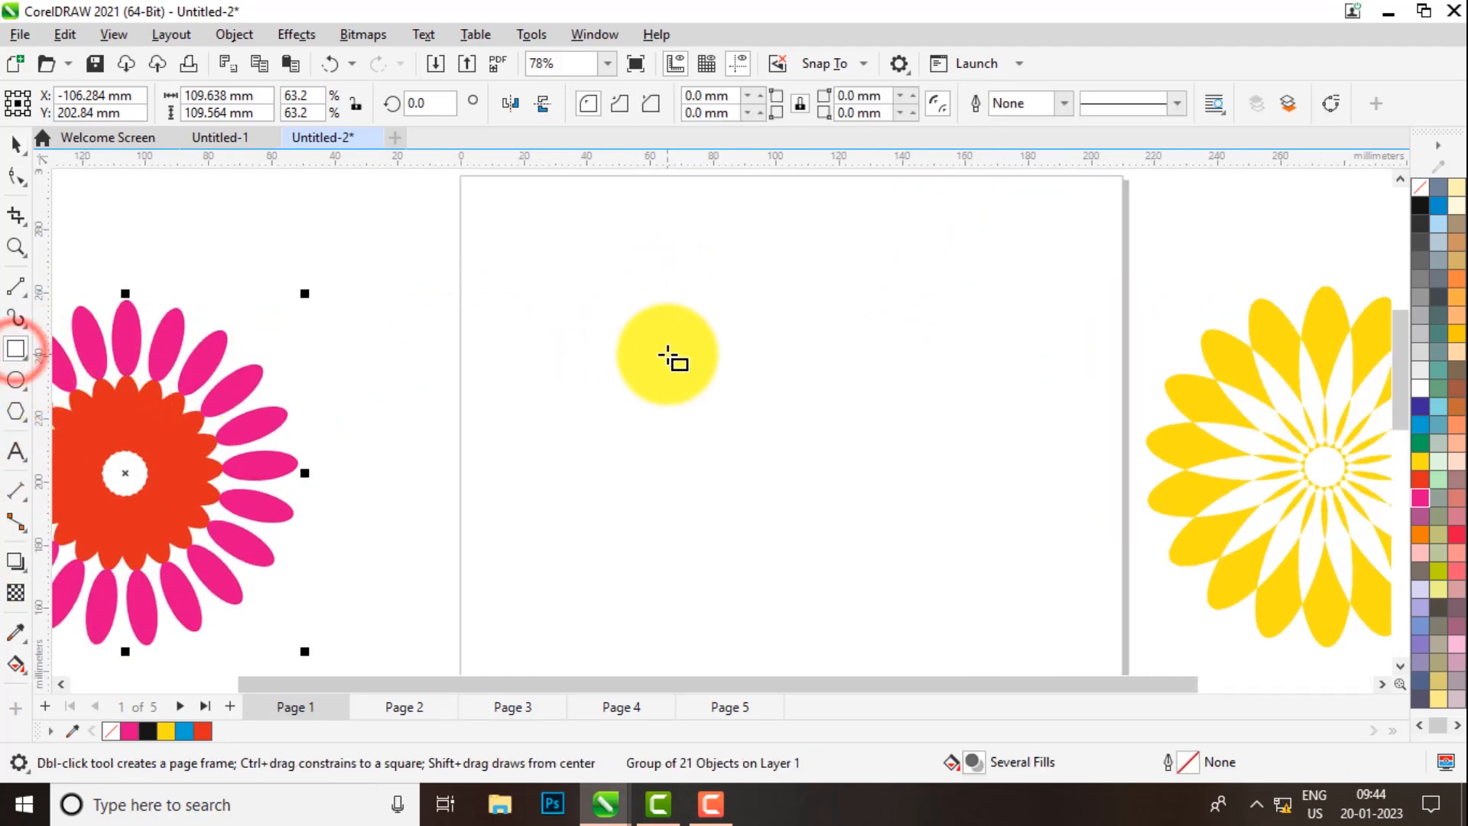
mouse_move(587, 335)
left_mouse_down()
mouse_move(724, 416)
mouse_move(851, 537)
left_mouse_up()
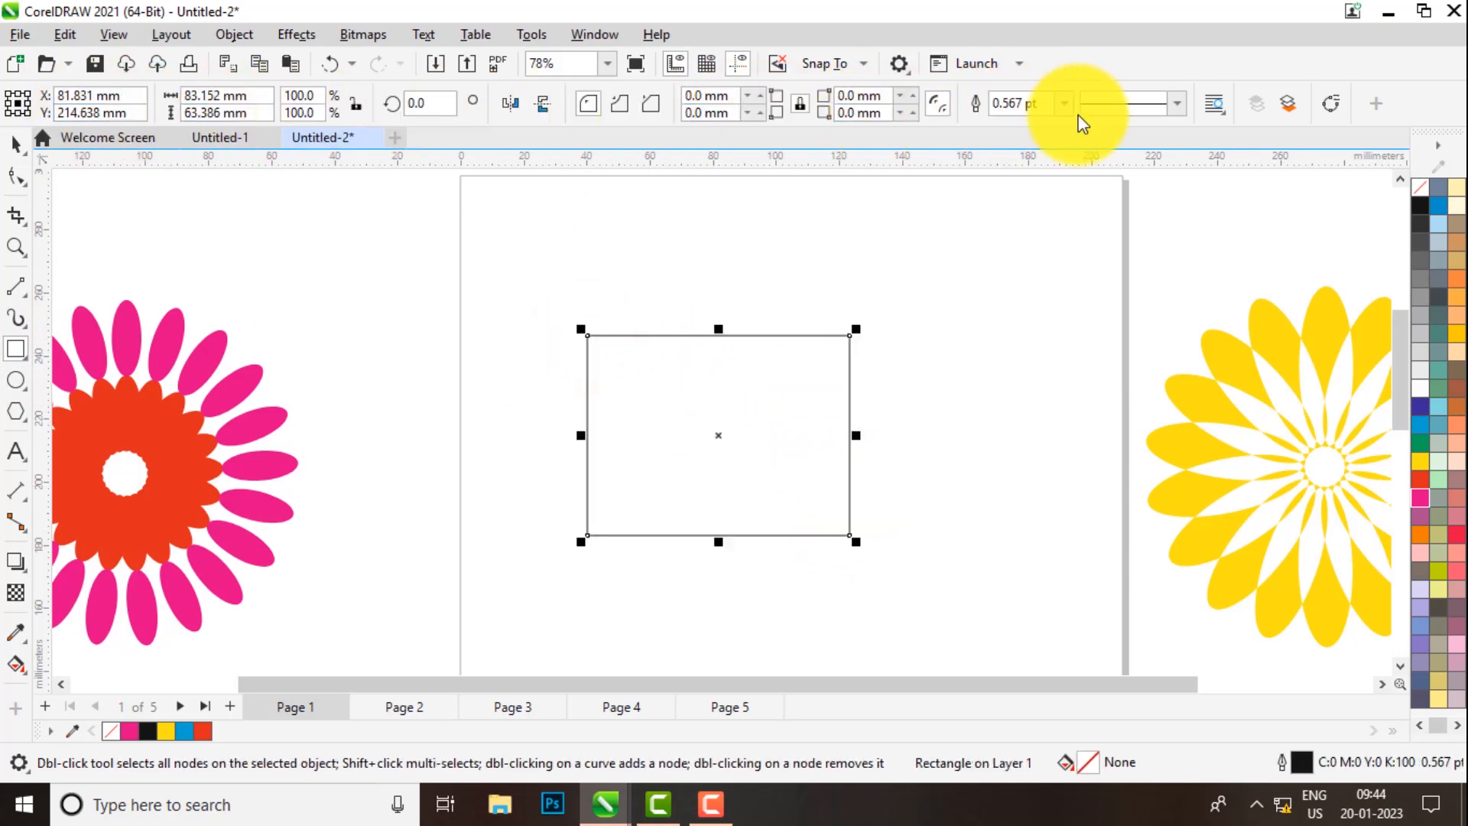
left_click(11, 144)
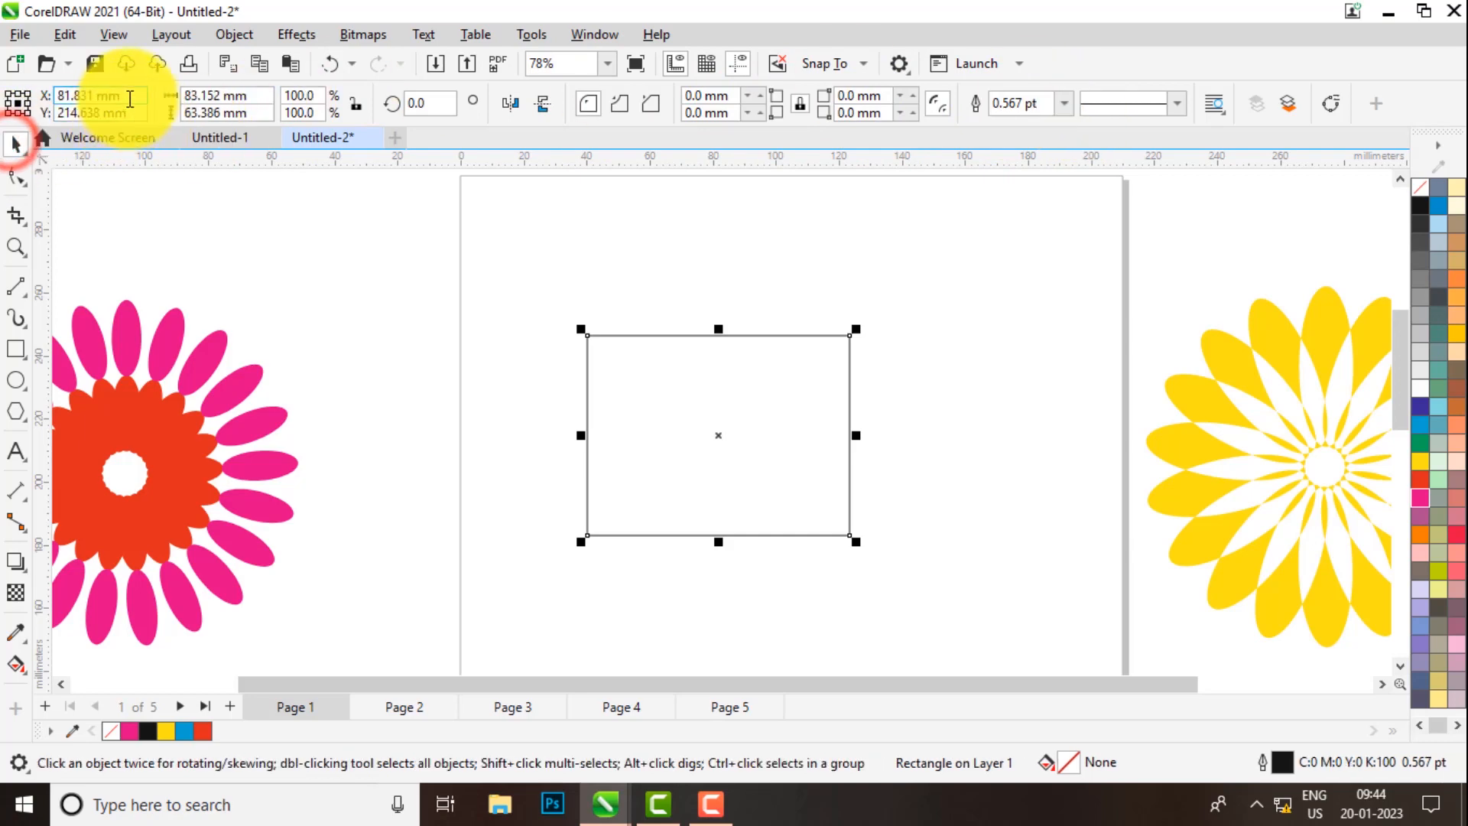
- Move the rectangle to about X 88 mm, Y 218 mm, and lower its top edge to make it about 39 mm high
left_click(124, 97)
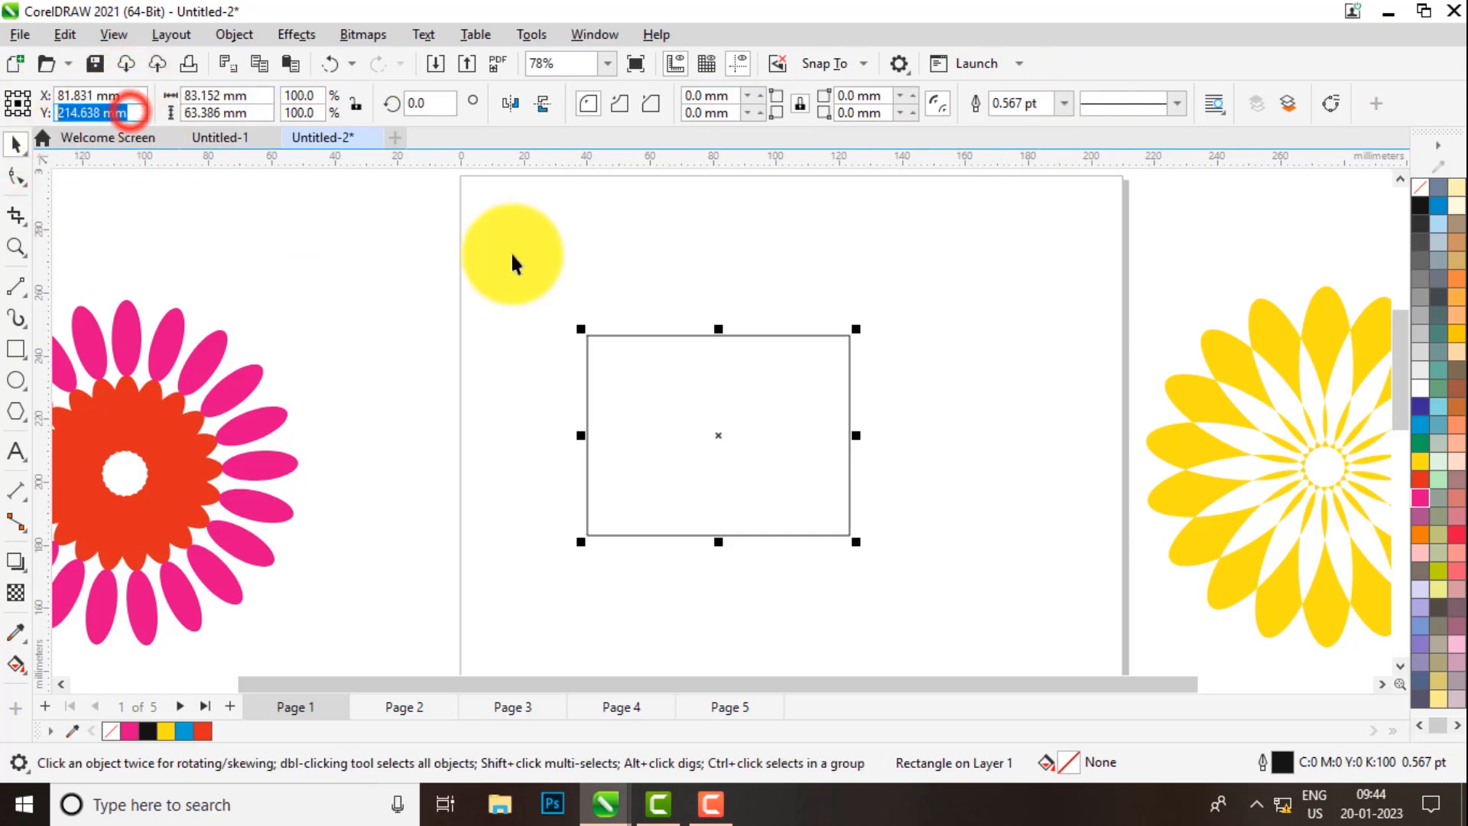
left_click_drag(728, 419, 763, 415)
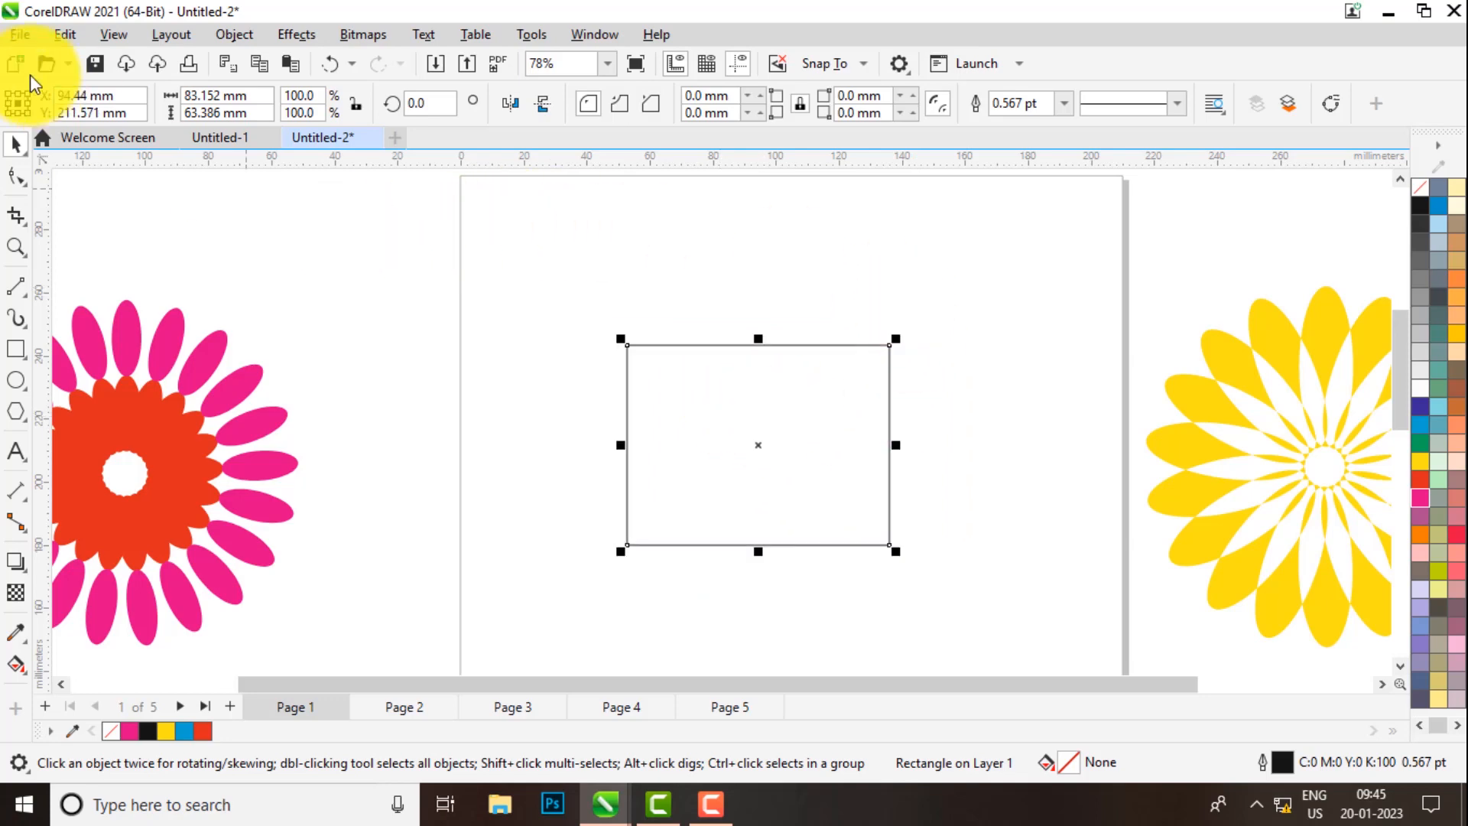
left_click_drag(148, 92, 40, 109)
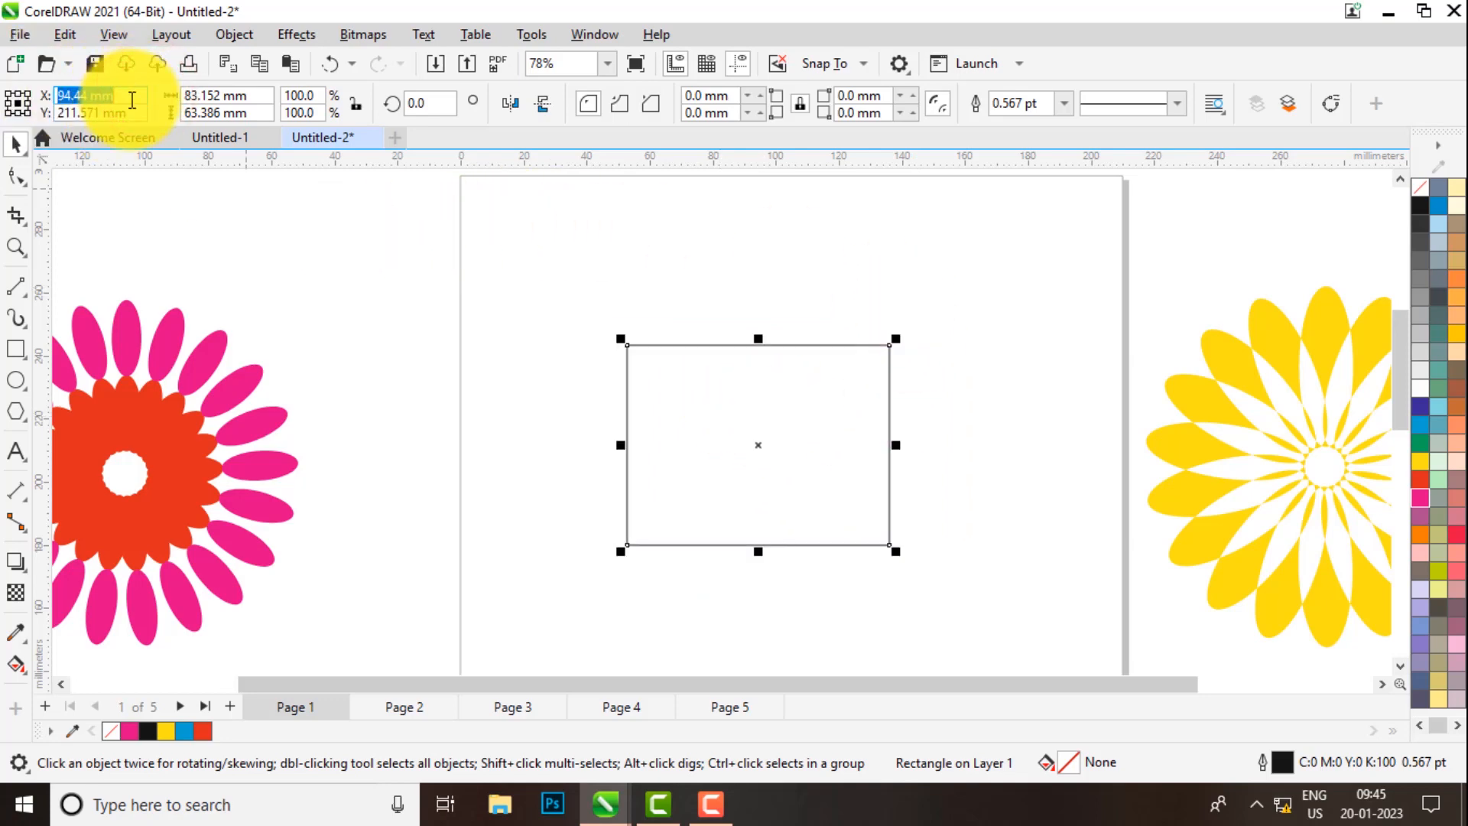
left_click_drag(754, 444, 721, 435)
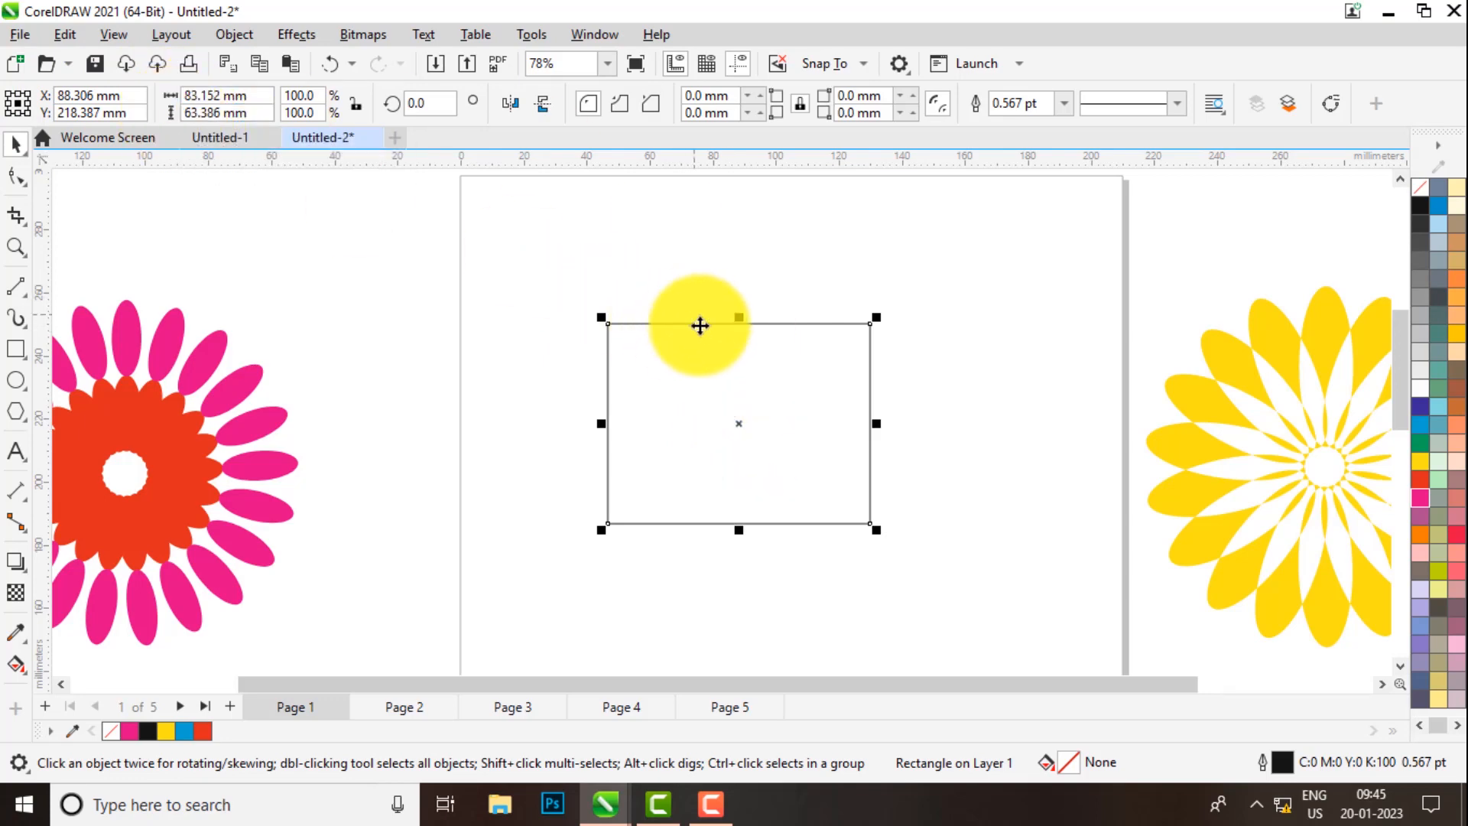
left_click_drag(738, 318, 743, 396)
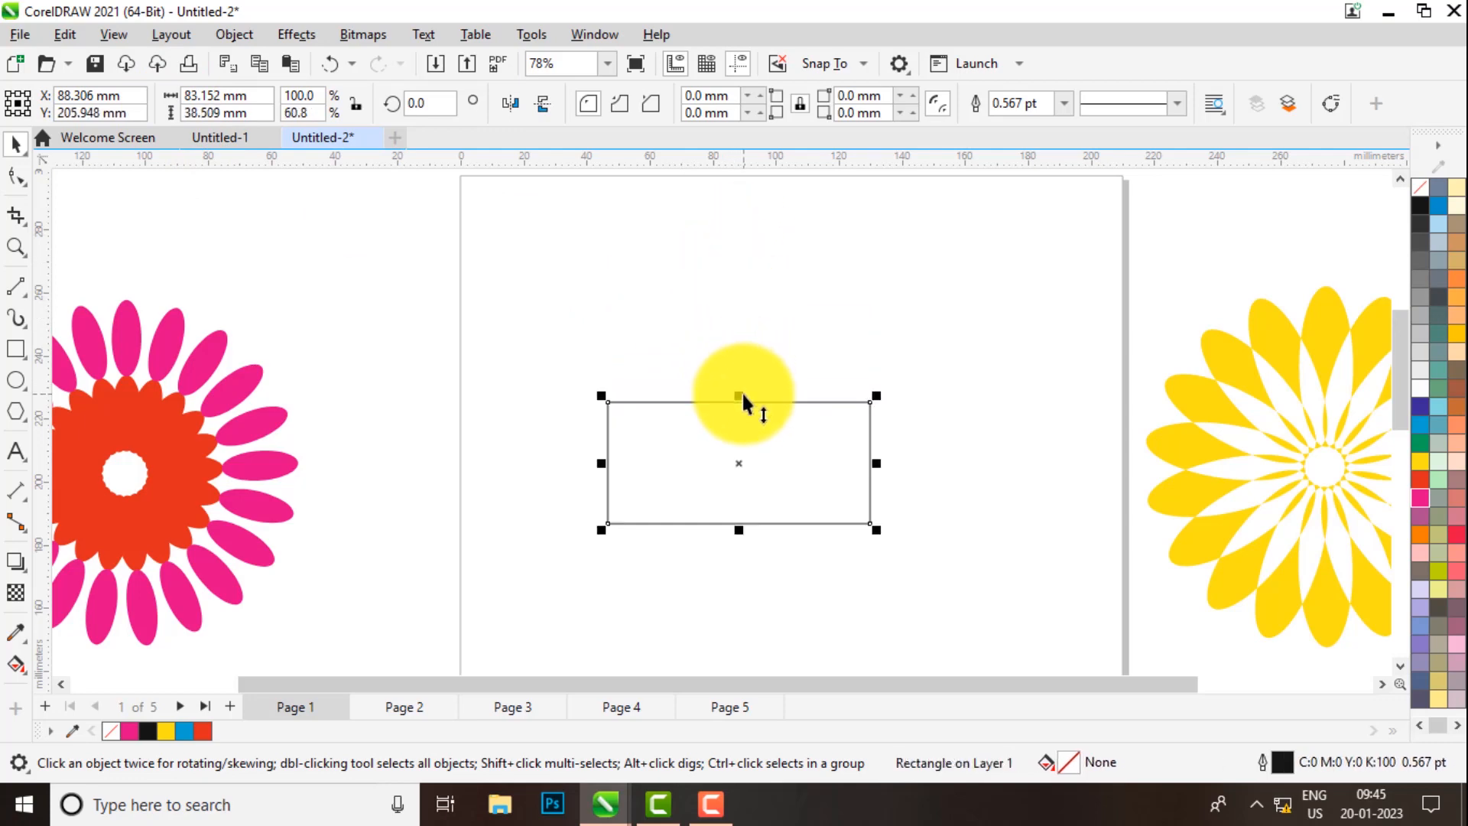
- Set the rectangle's width and height to 100 mm each
left_click(251, 93)
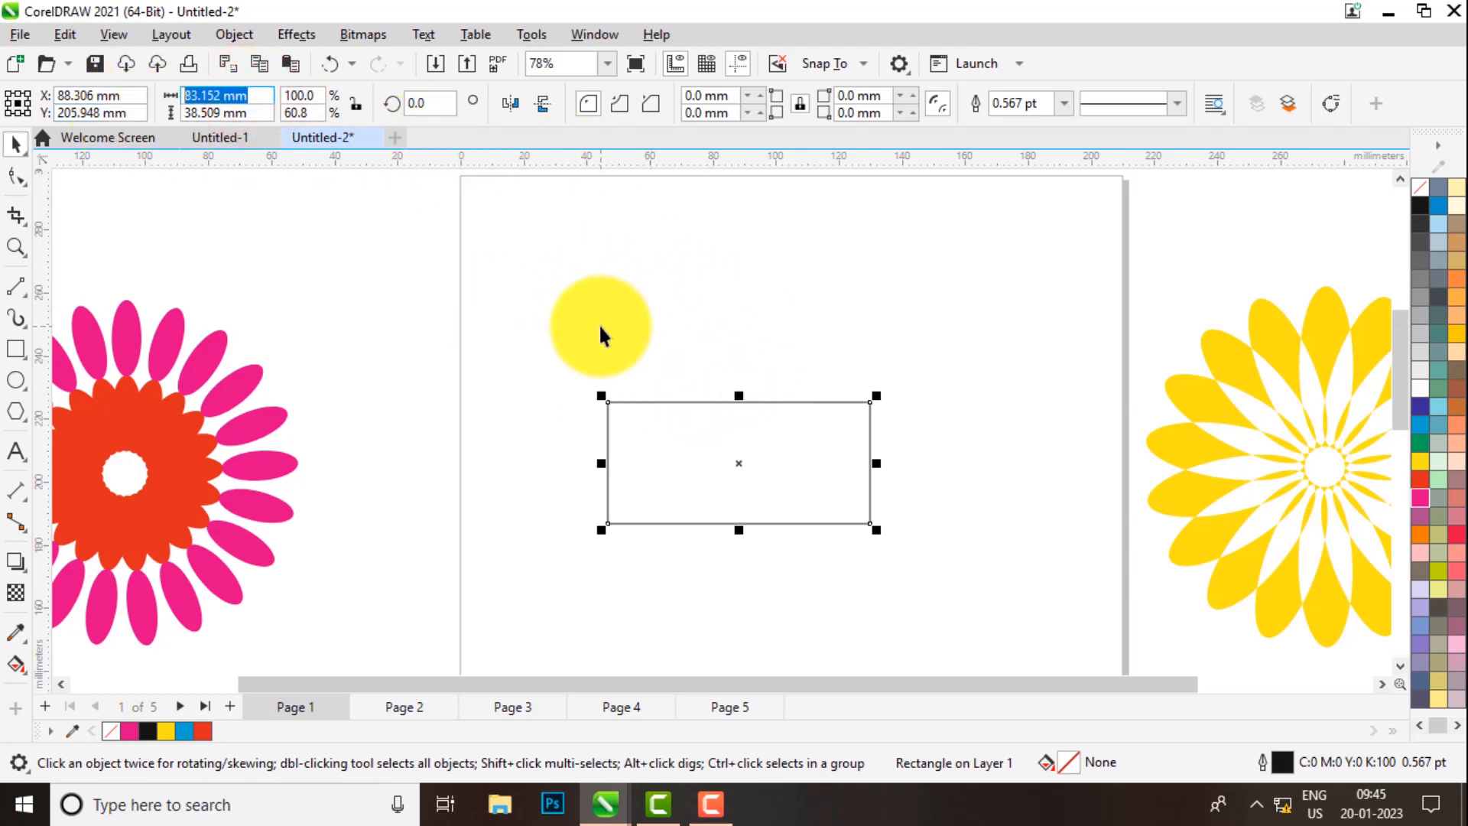
type("100")
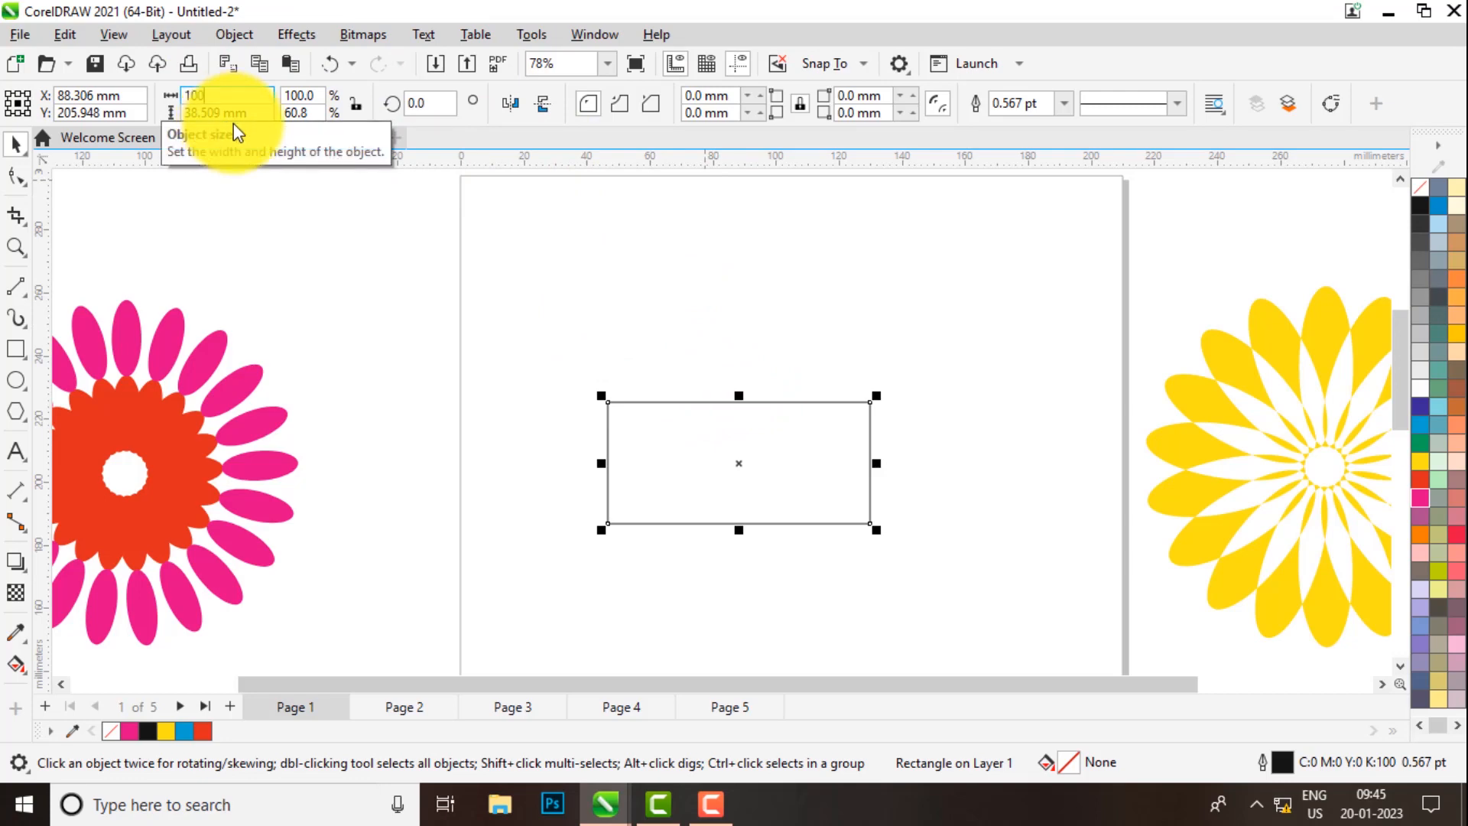
key("Return")
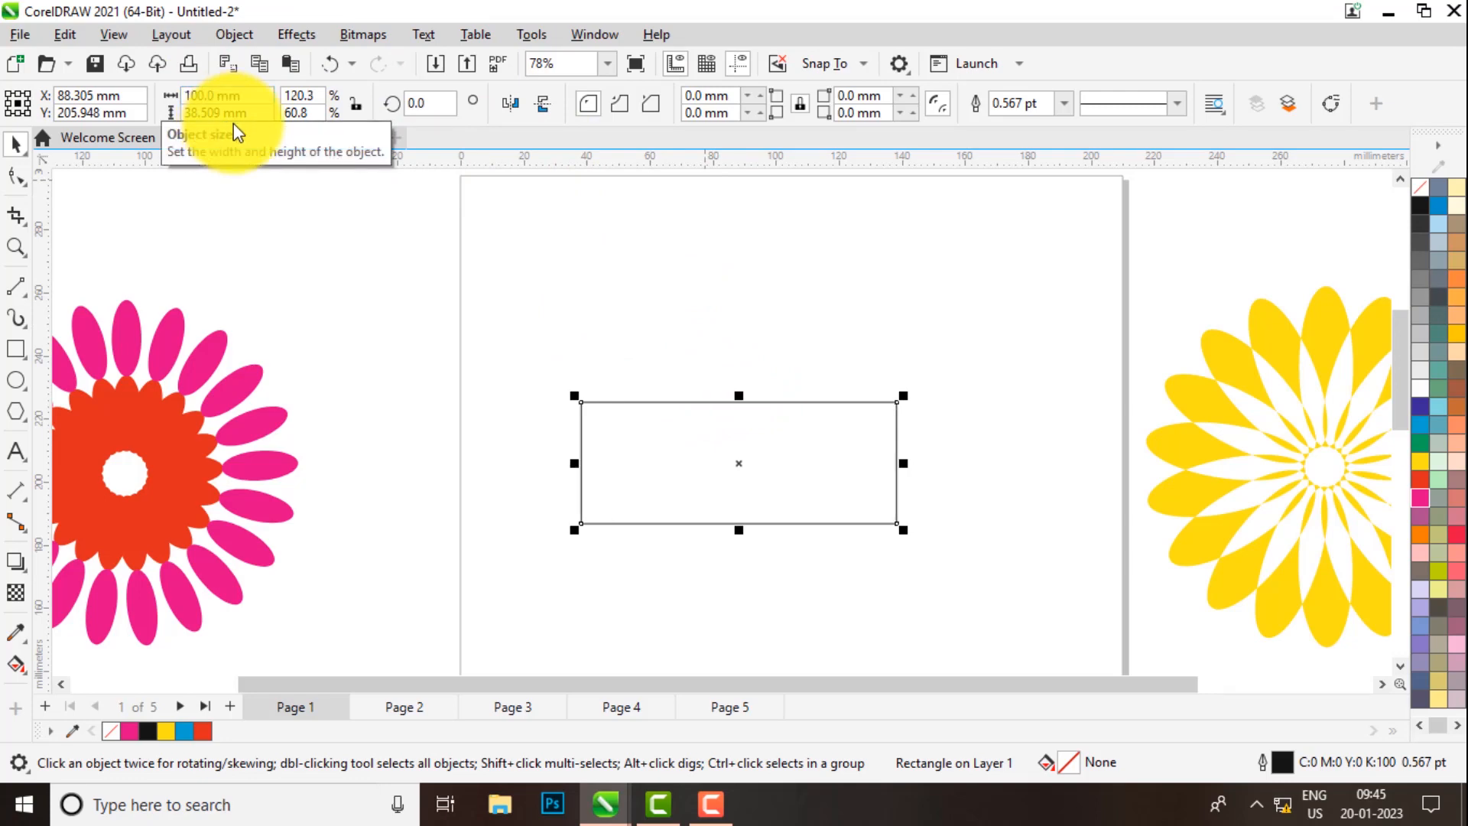
left_click(245, 113)
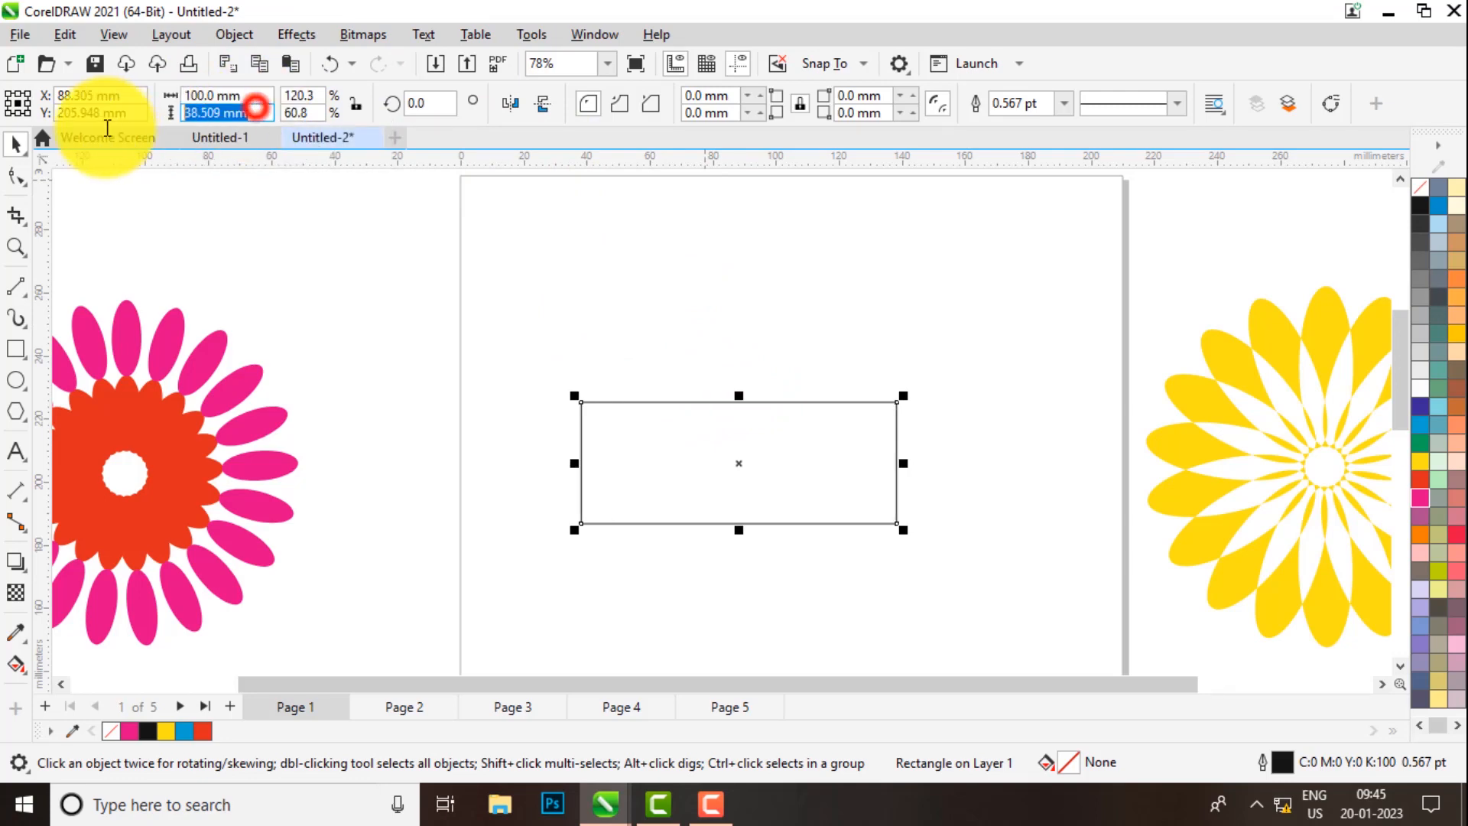
type("100")
key("Return")
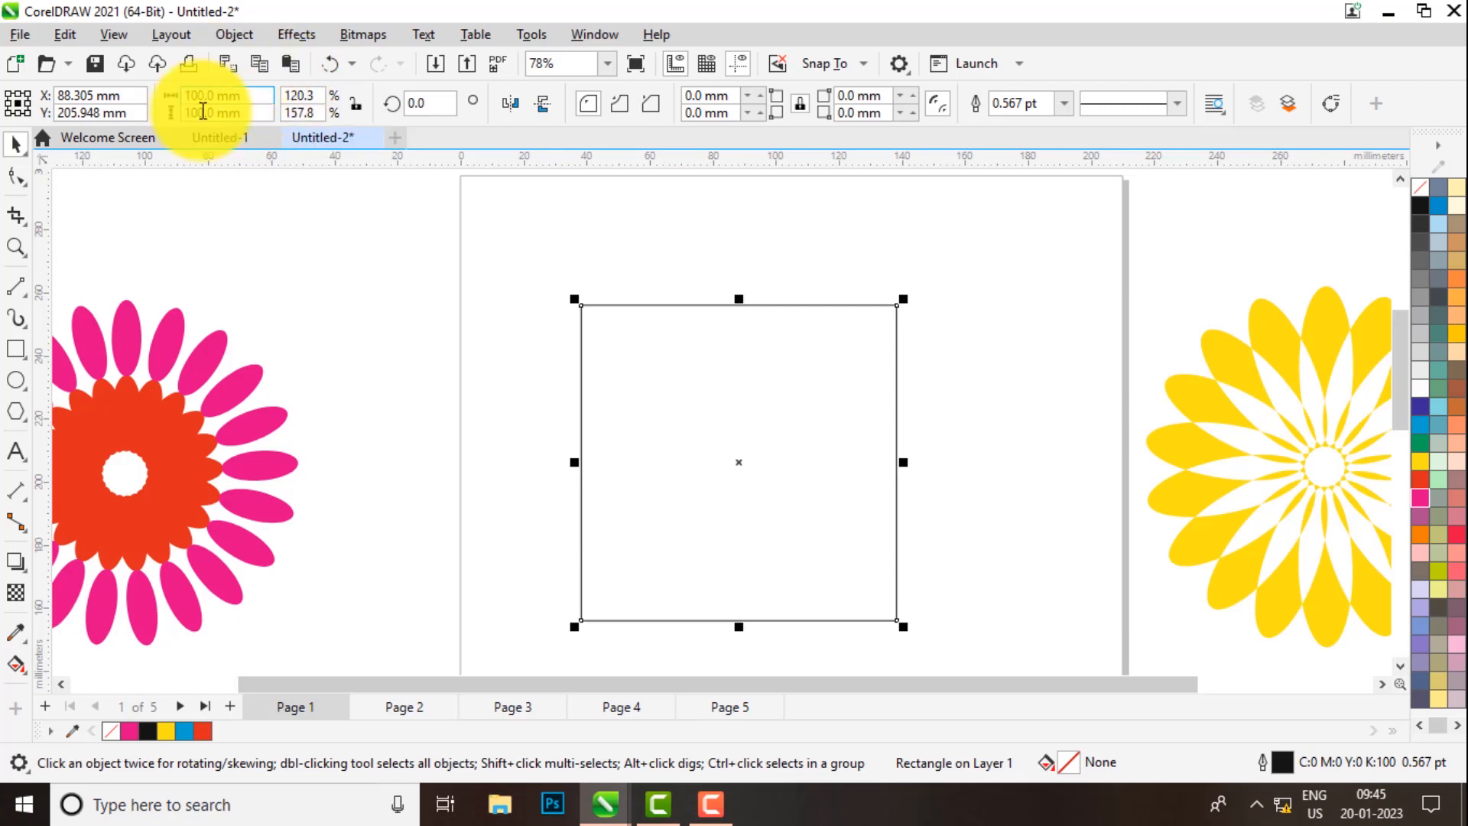
- Set the rectangle's width and height to 4 in each
left_click(246, 96)
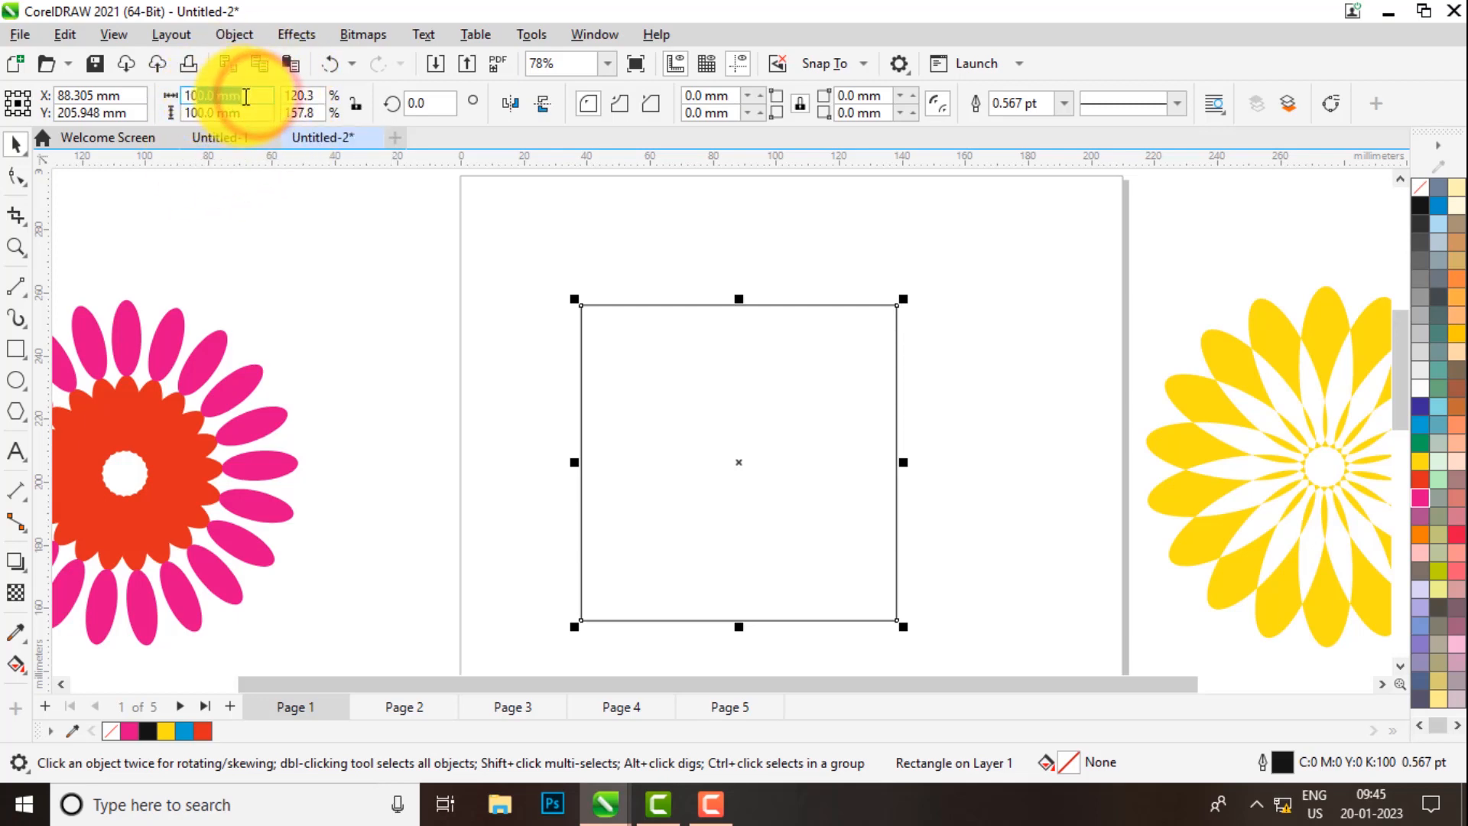
left_click_drag(247, 97, 183, 97)
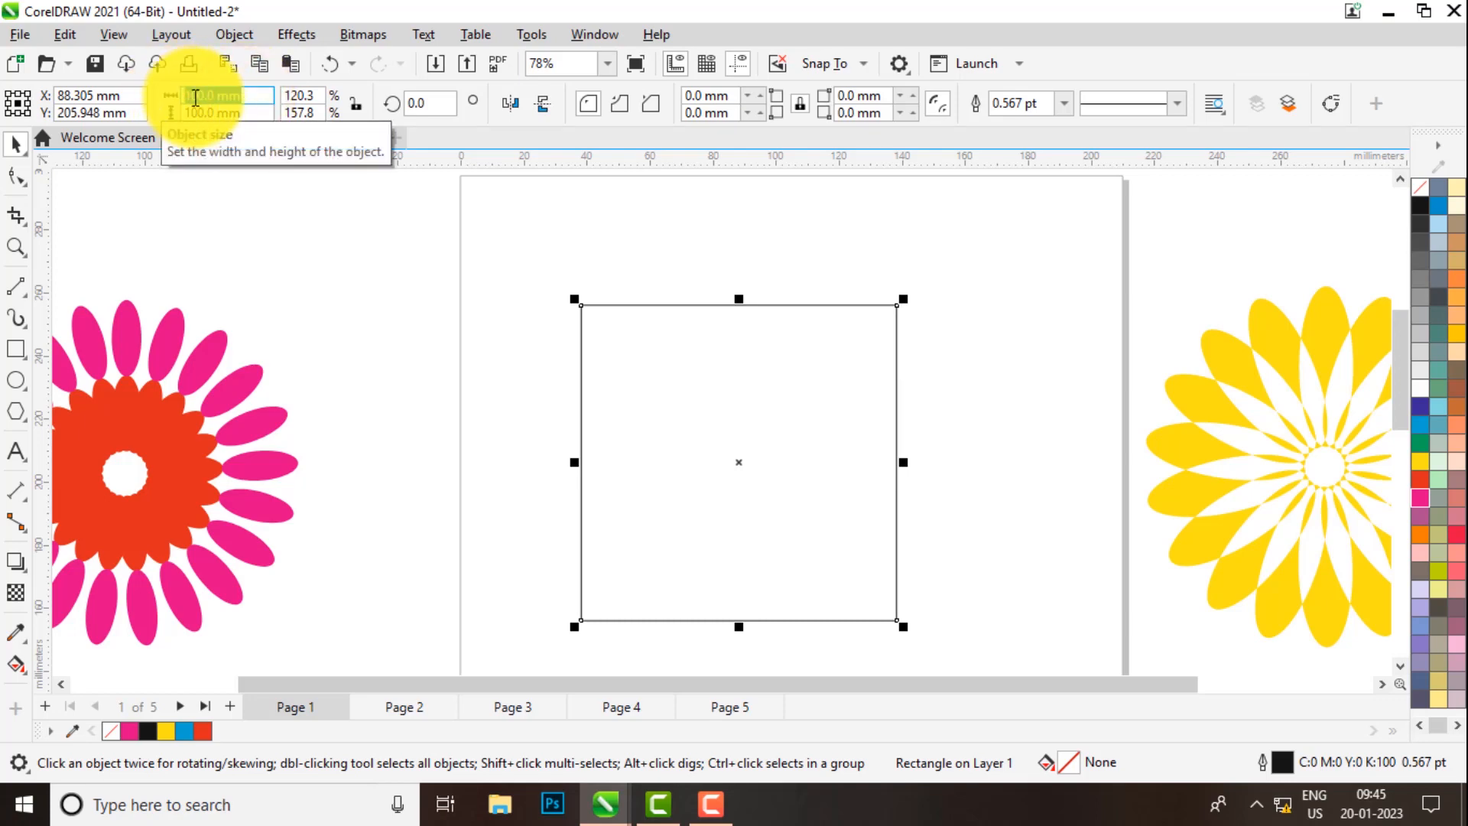
type("4 in")
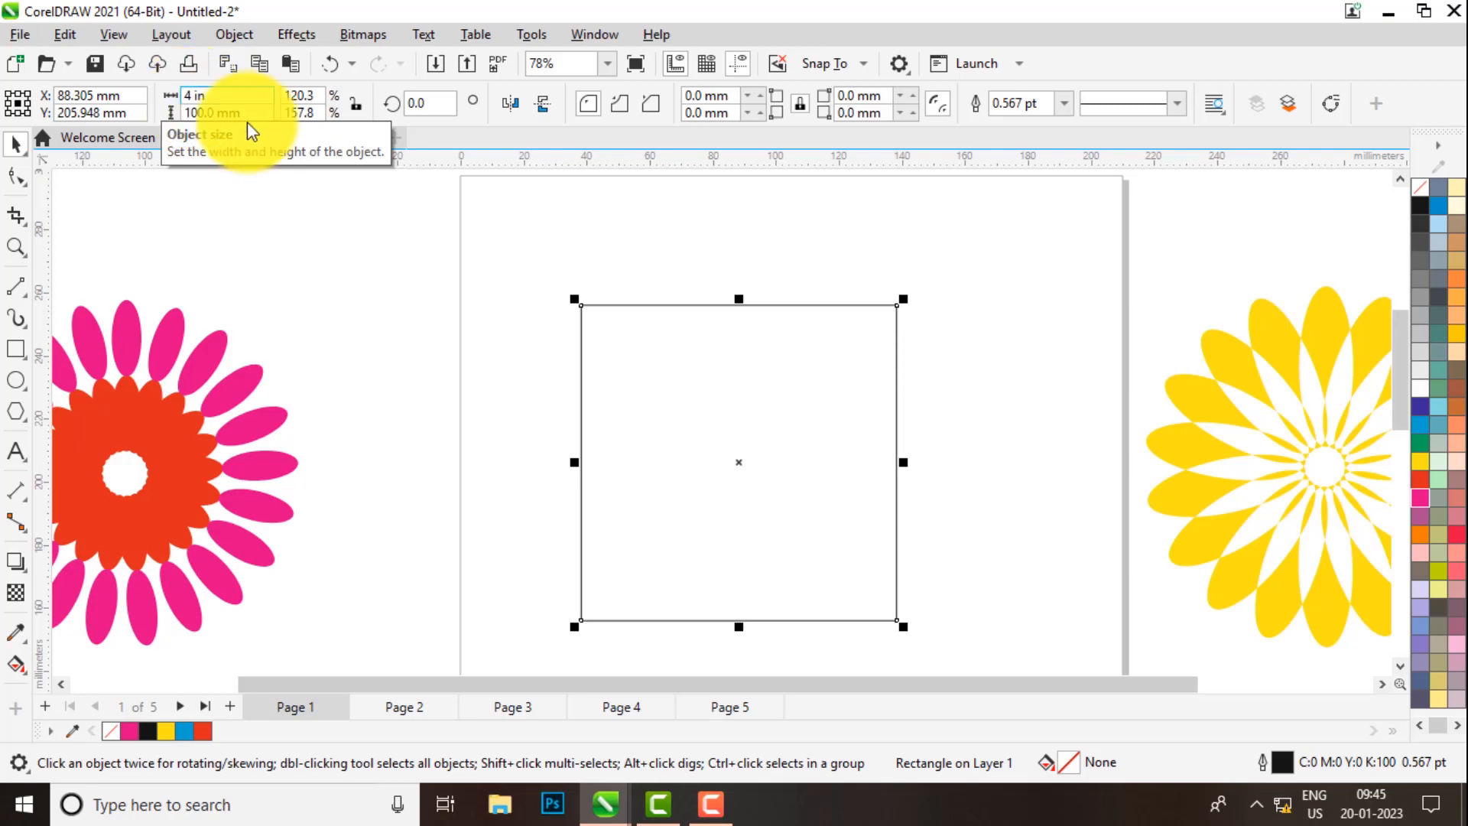
key("Return")
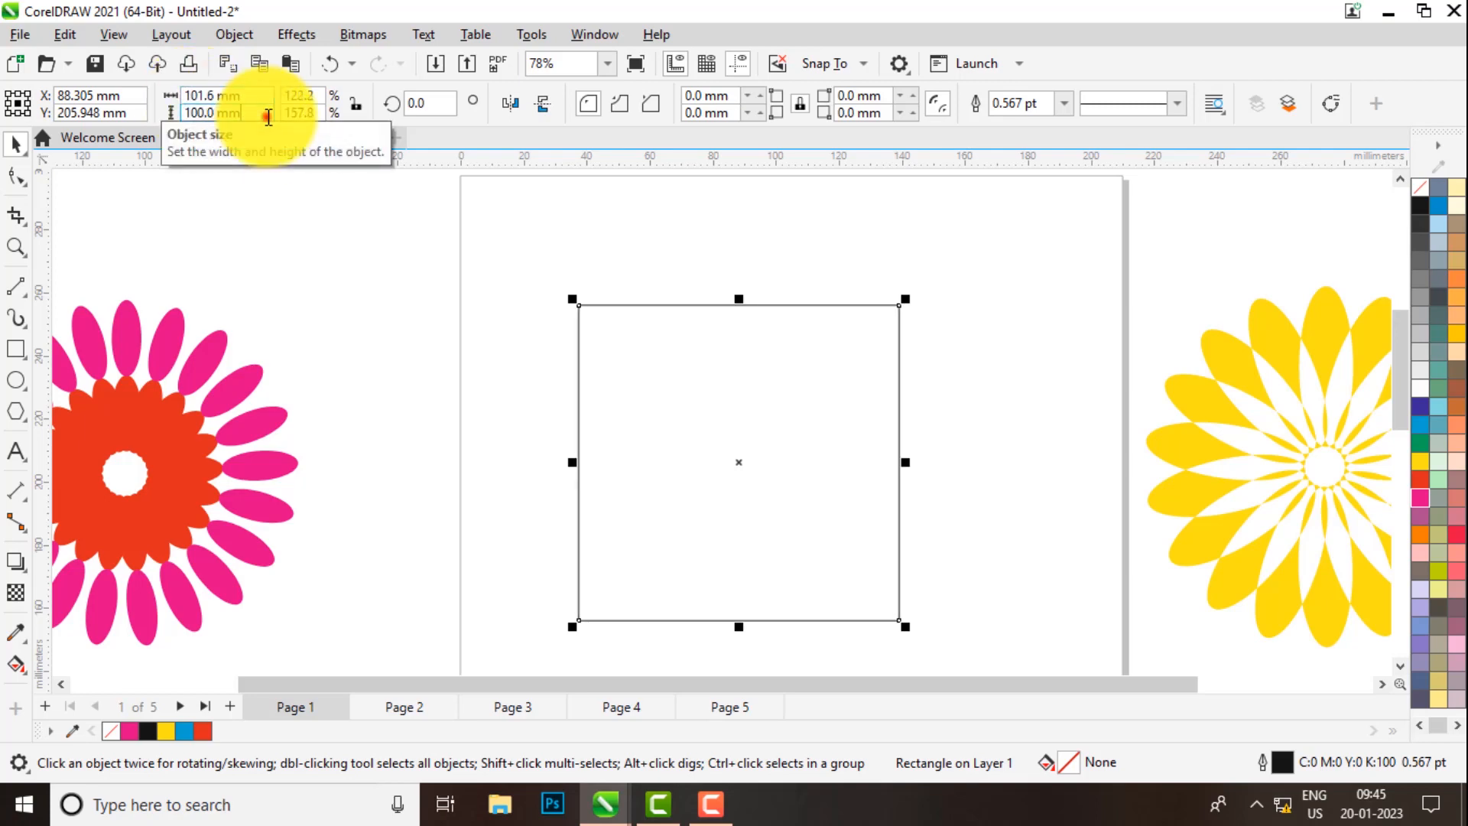
left_click_drag(268, 114, 138, 114)
type("4")
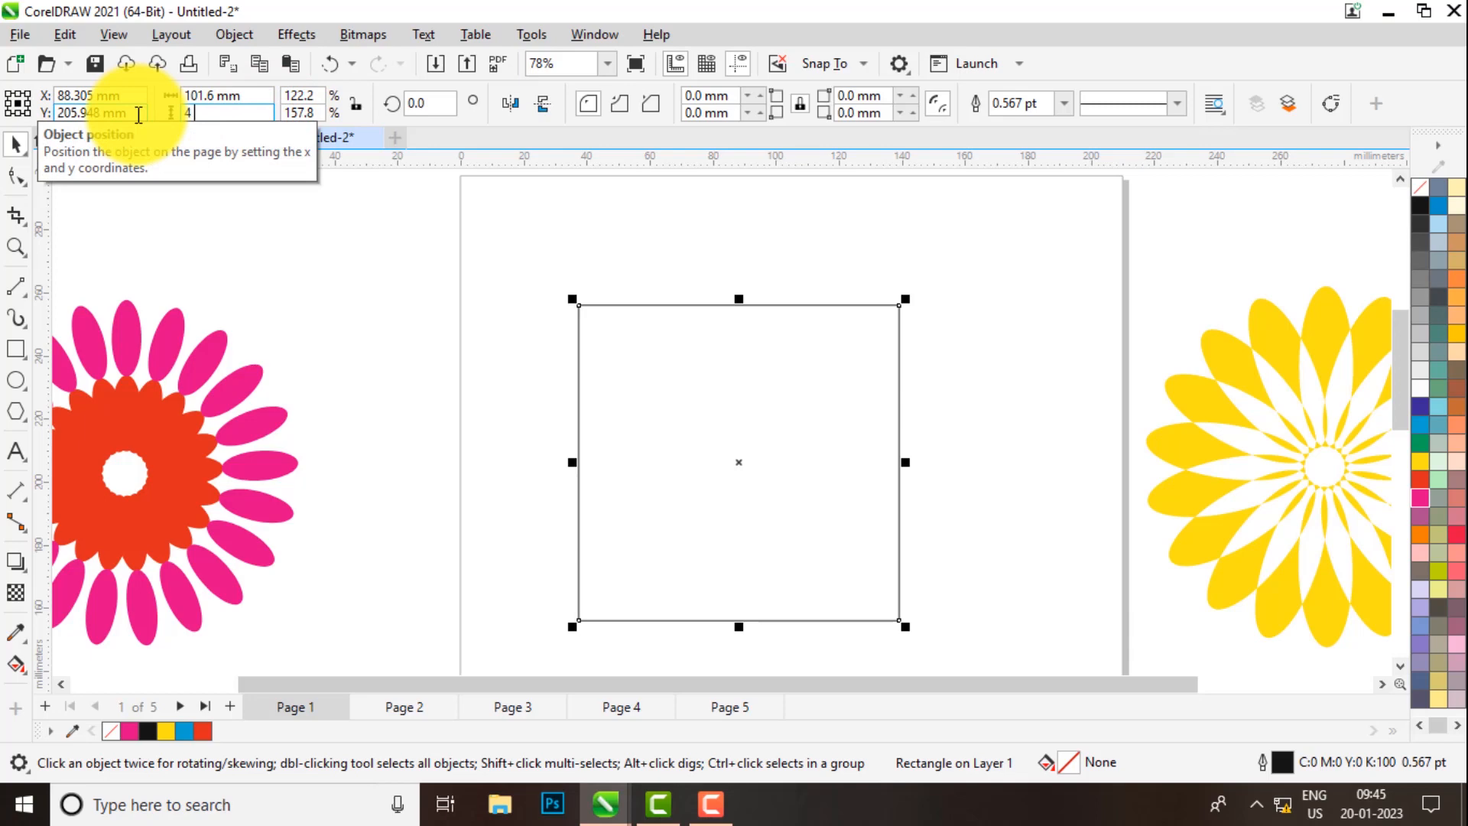
type(" in")
key("Return")
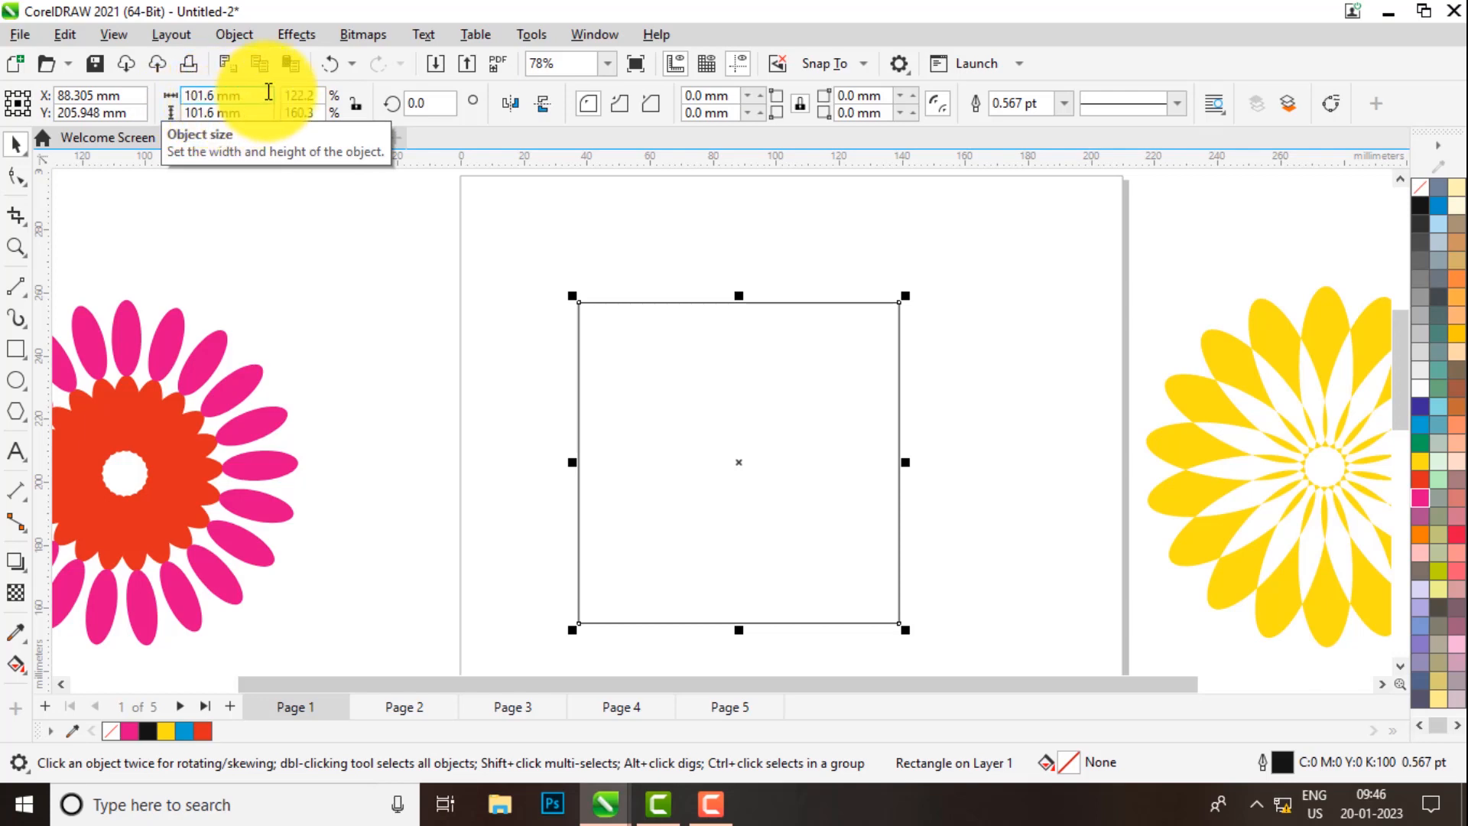
- Set the rectangle's width and height to 2 in each, and move it to about X 90 mm, Y 211 mm
left_click(268, 92)
type("2")
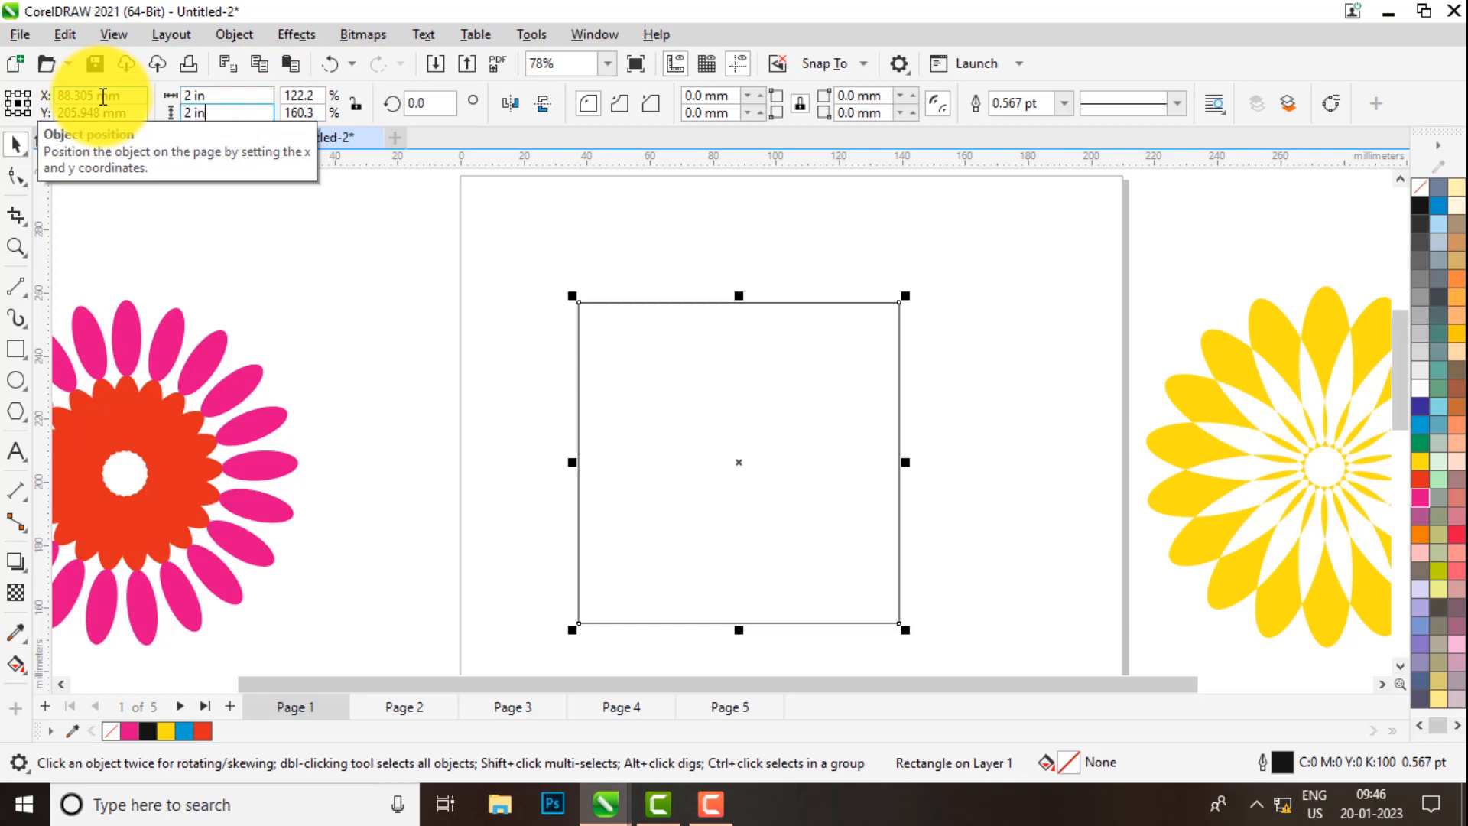
key("Return")
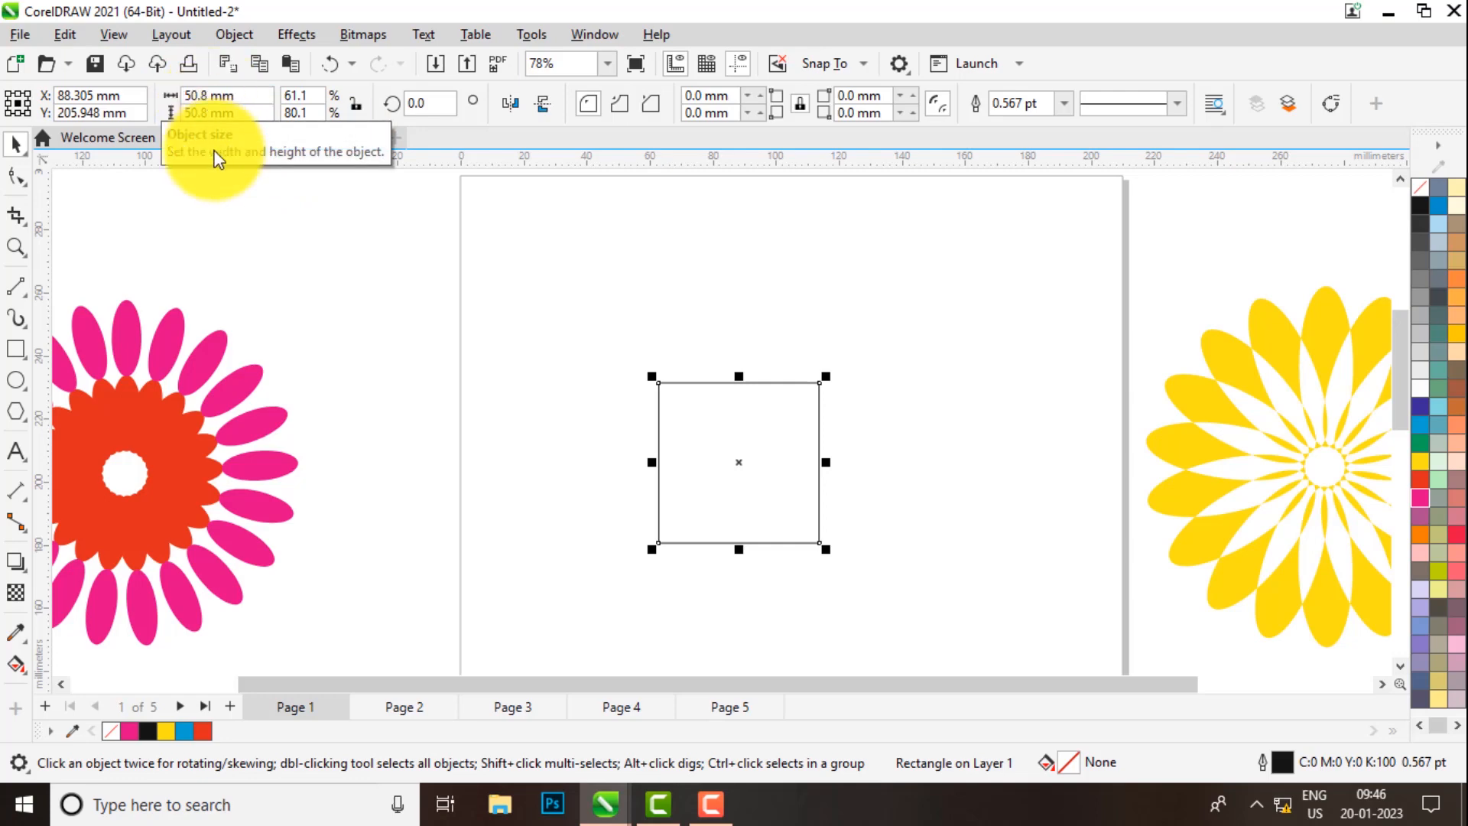
left_click_drag(709, 449, 716, 433)
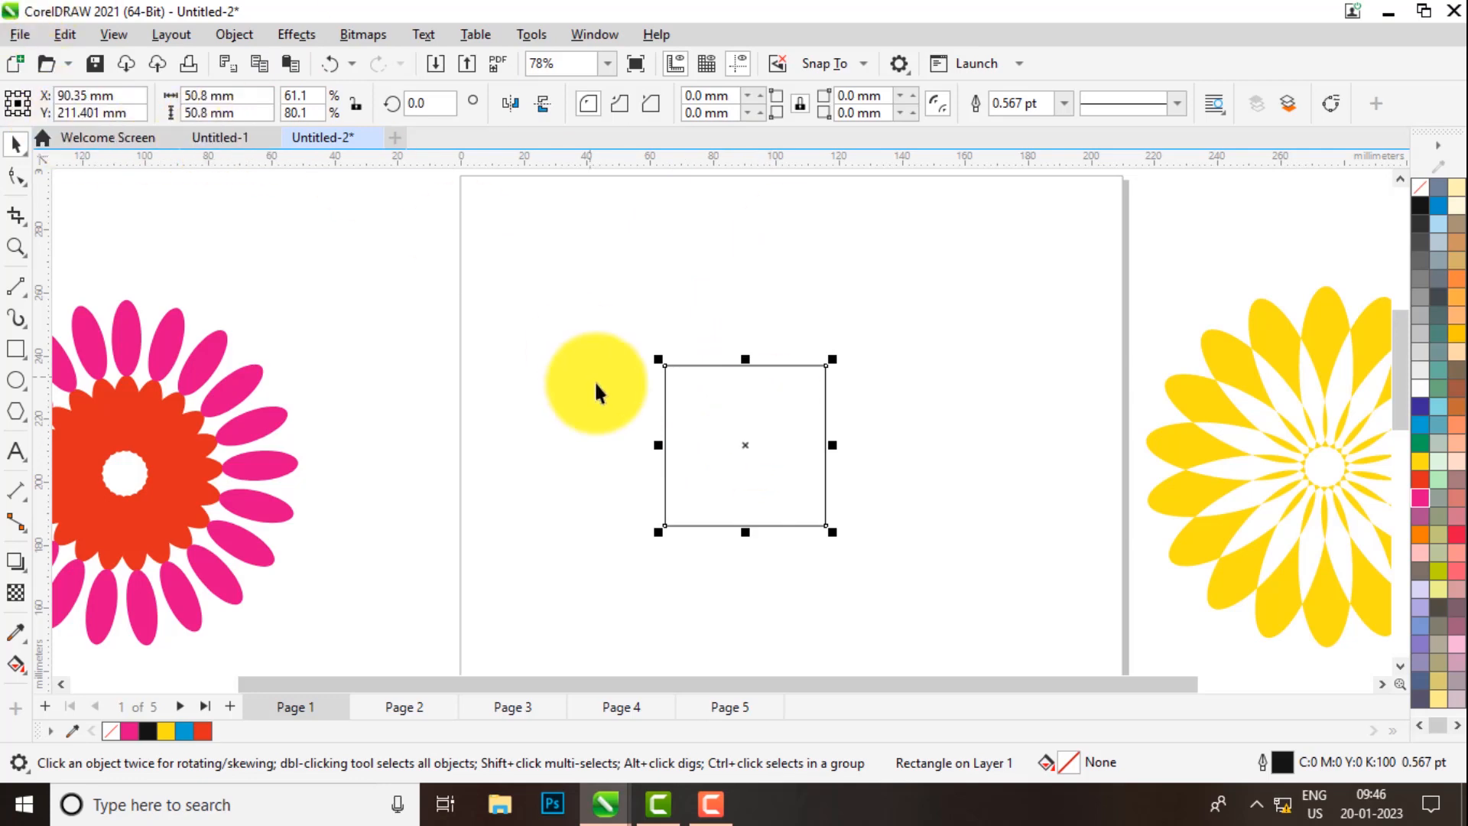
- Set the rectangle's horizontal and vertical scale factors to 100%, and reduce both to 50%
left_click(313, 95)
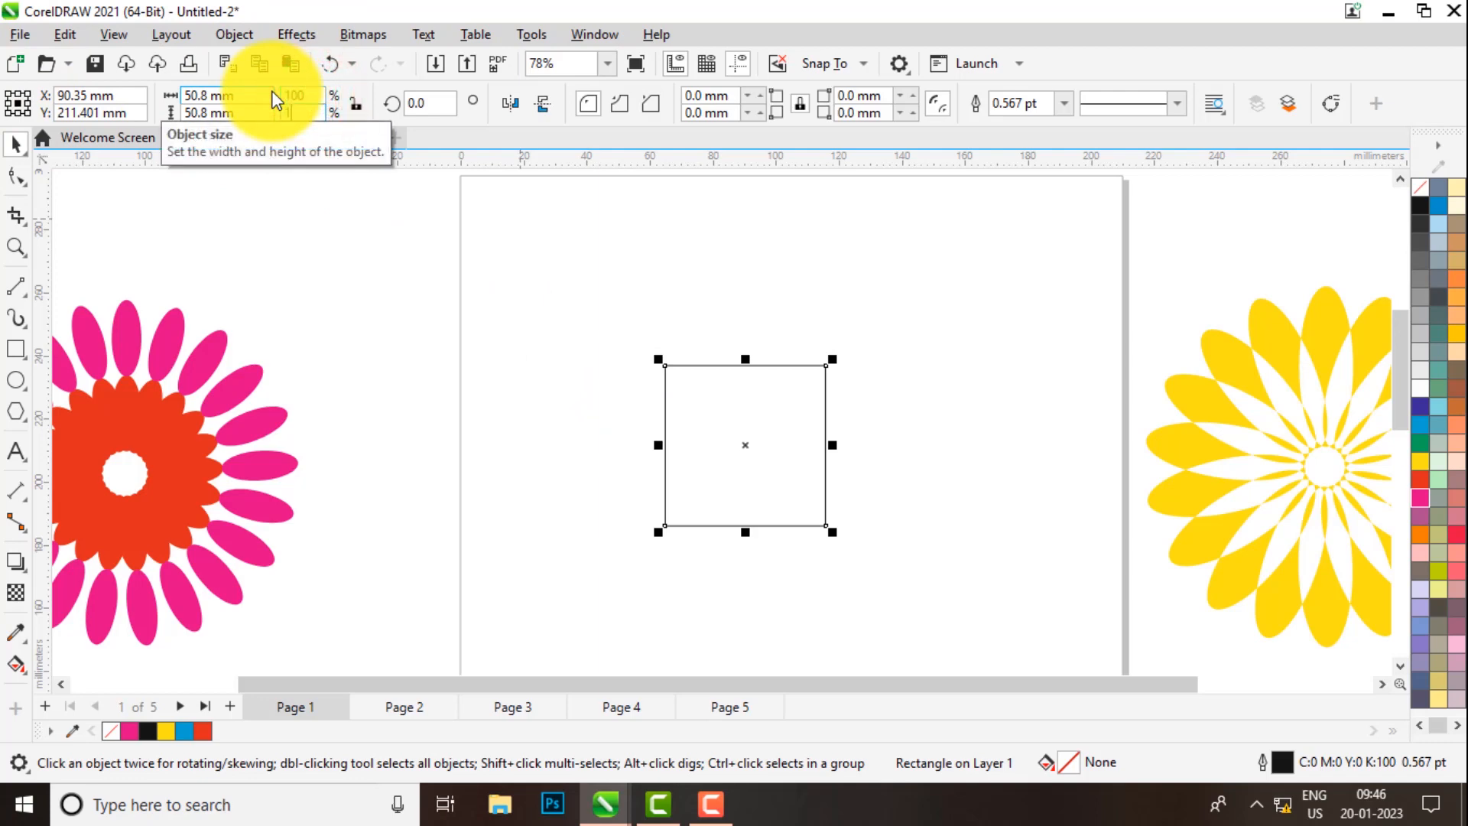
key("Return")
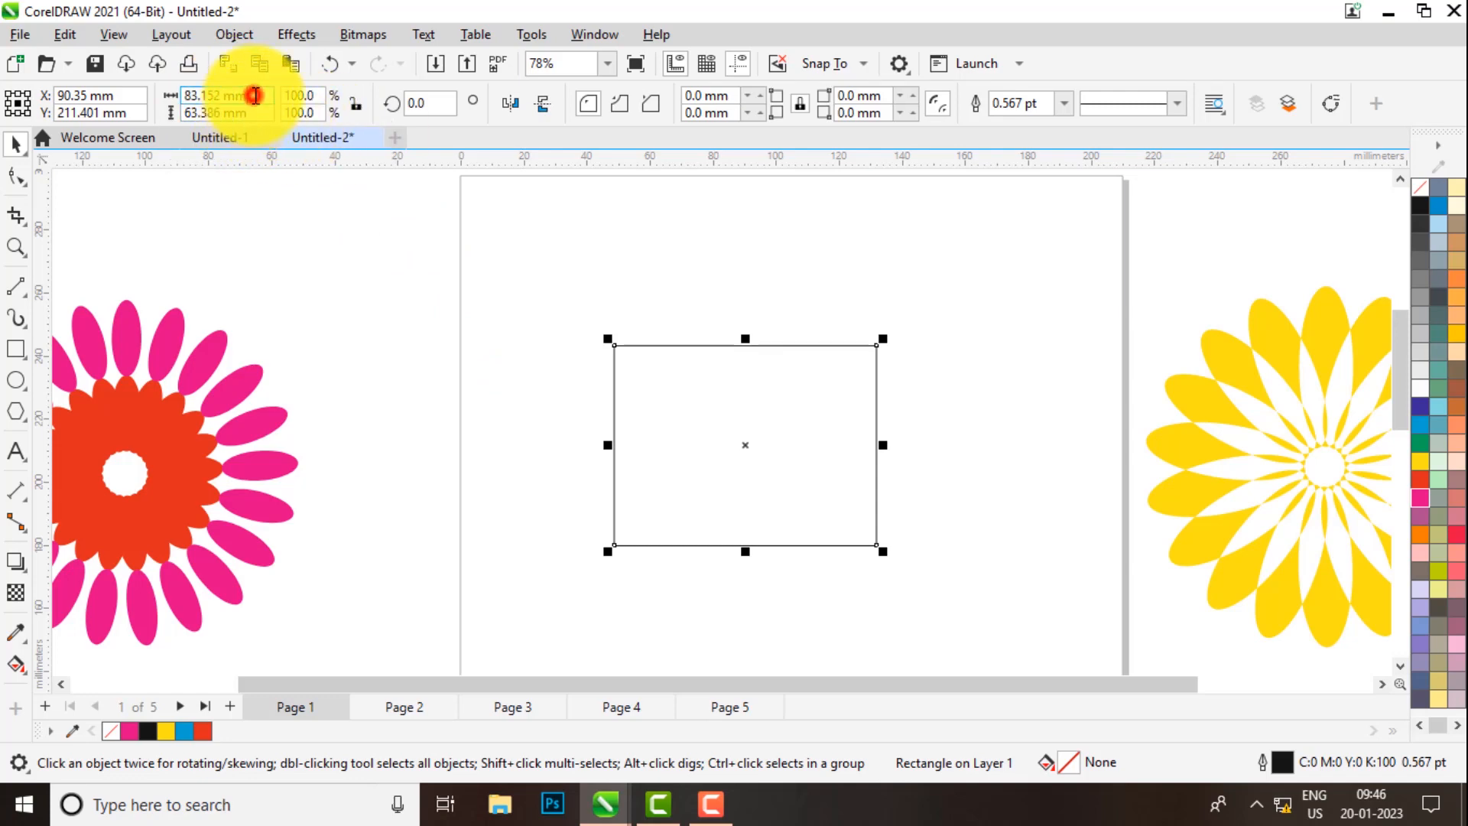
left_click(257, 111)
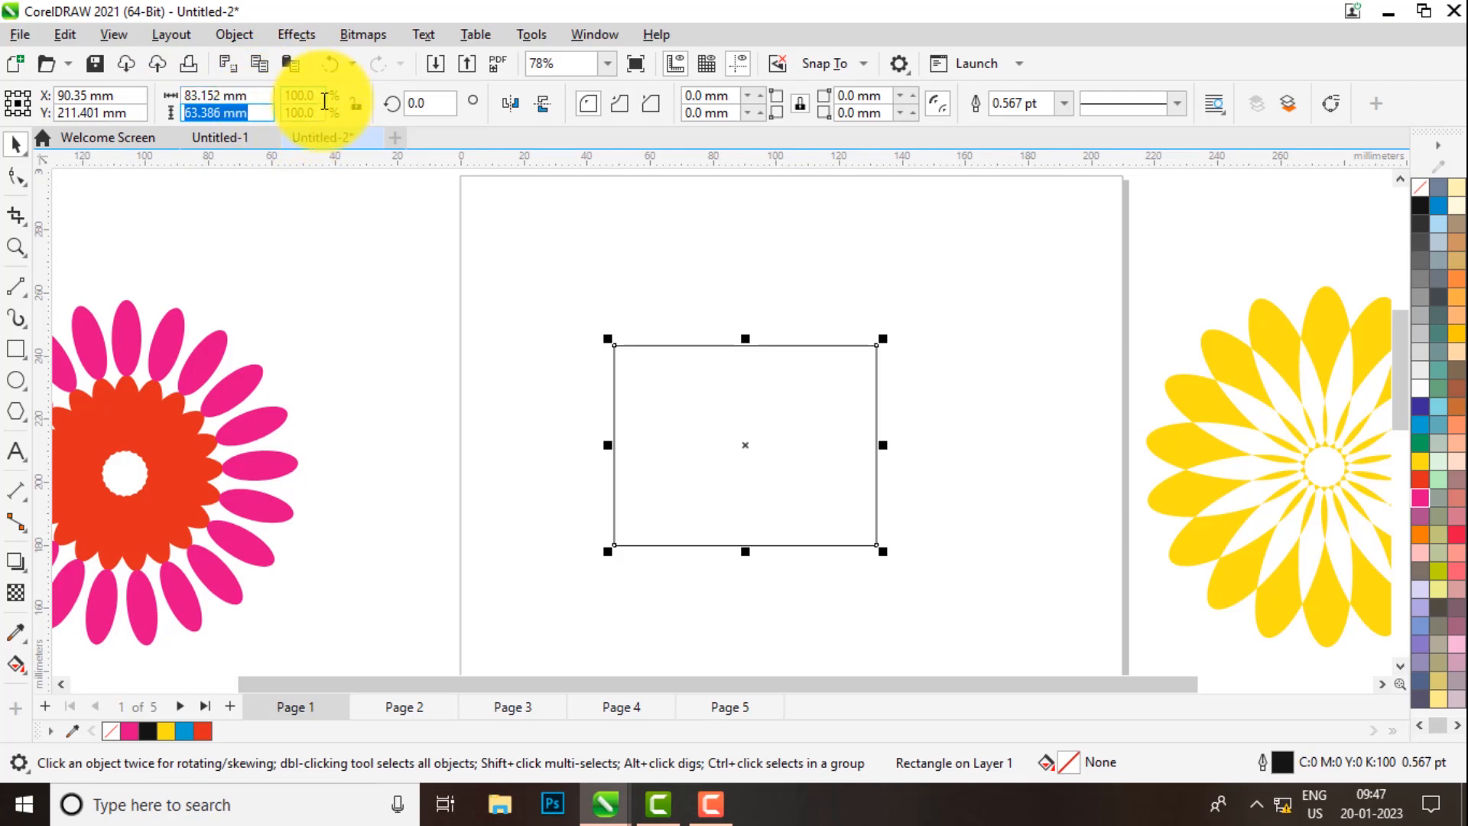
left_click(296, 95)
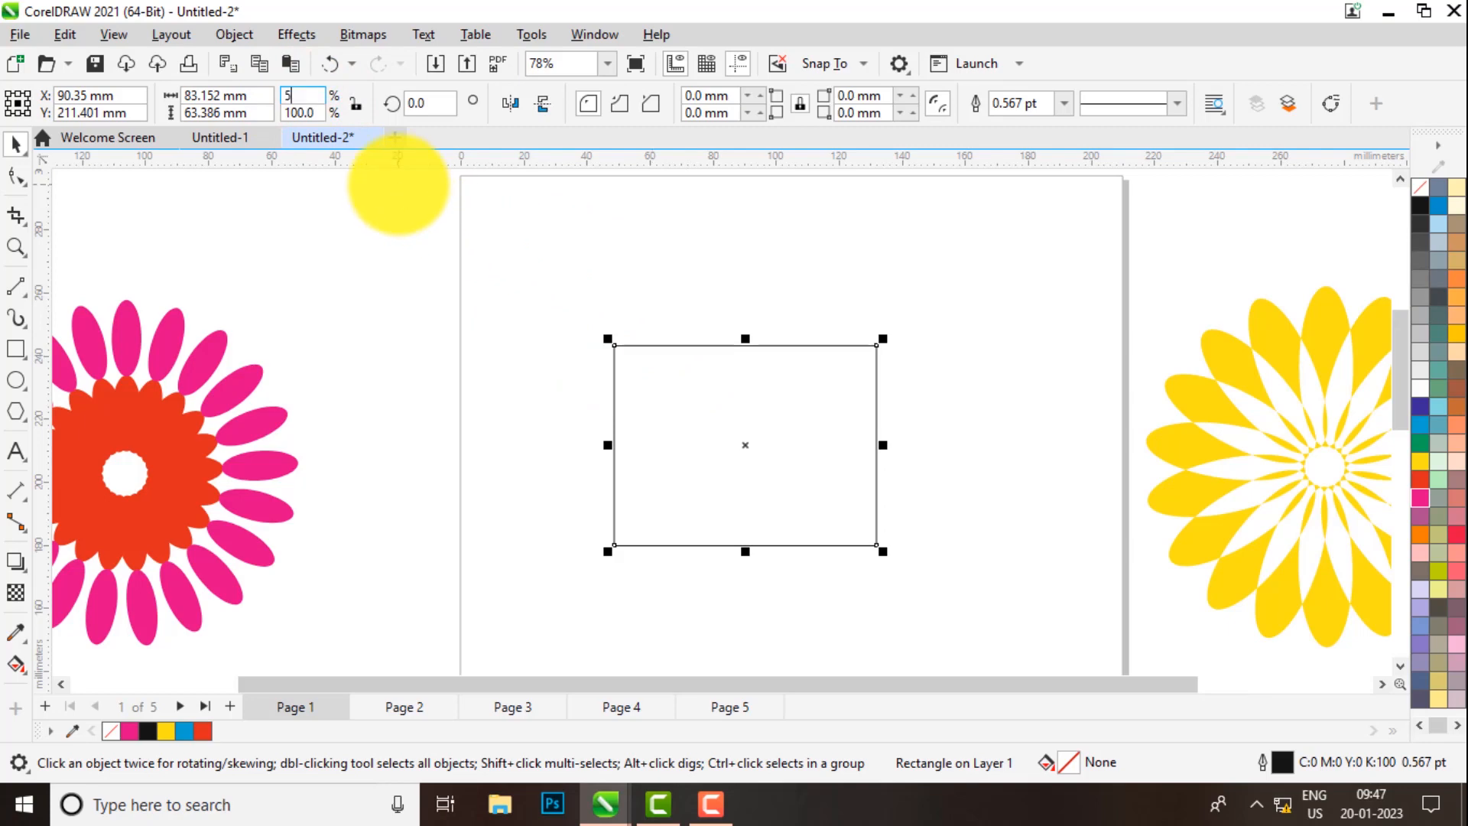
key("Return")
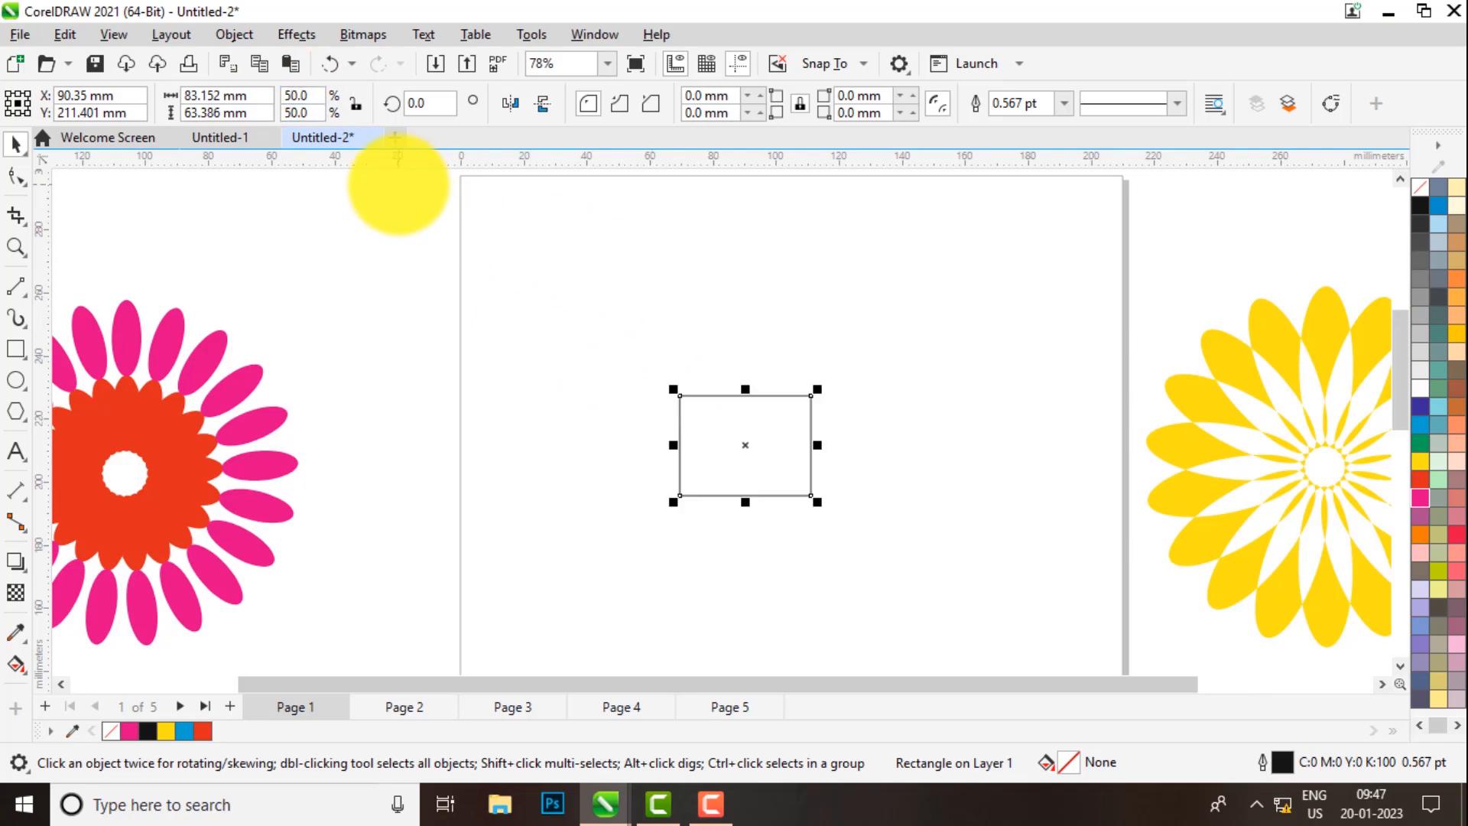
- Lock the rectangle's scaling ratio and set its scale factor to 25%
left_click(323, 92)
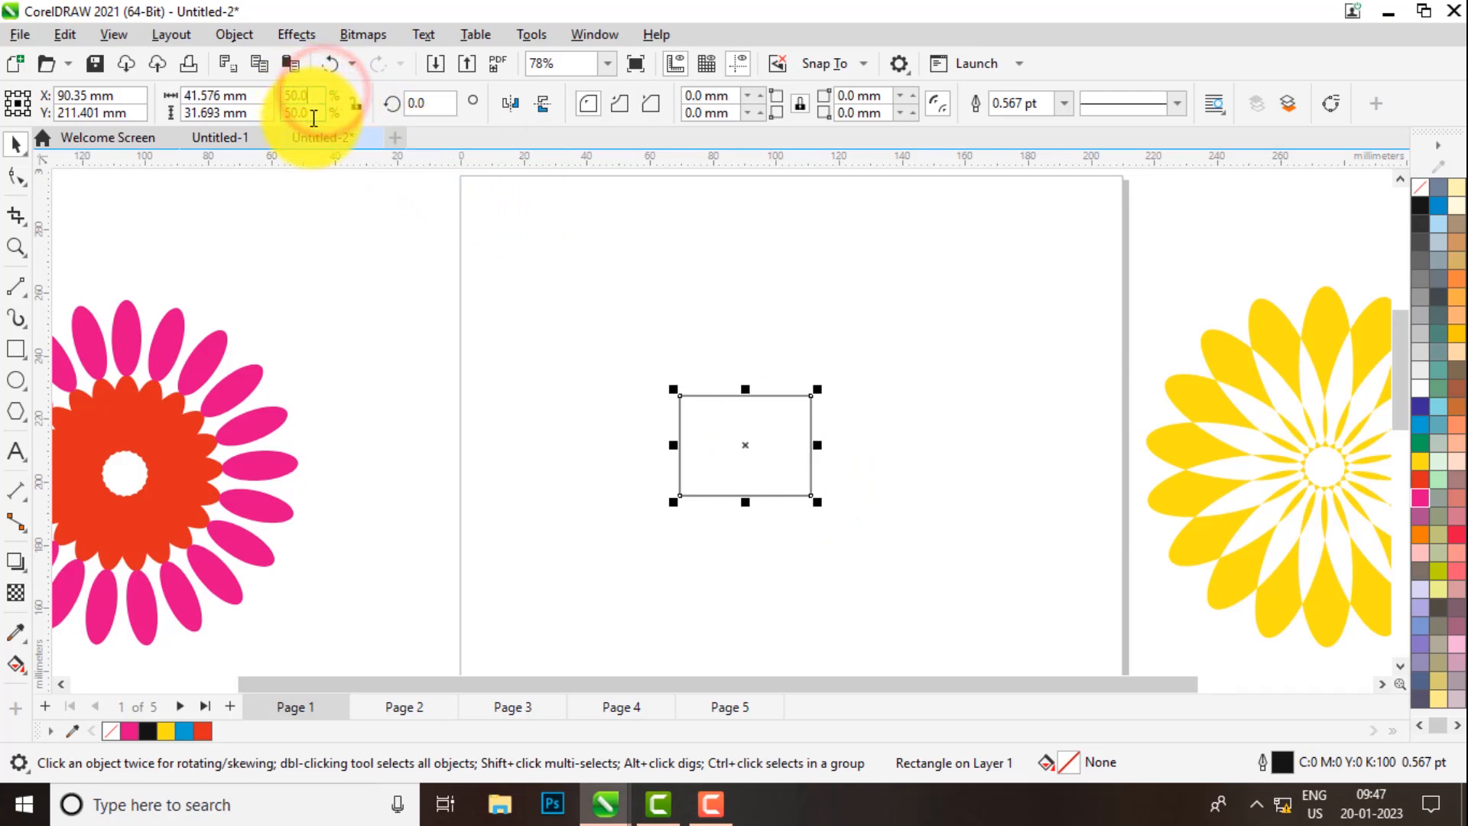
double_click(317, 95)
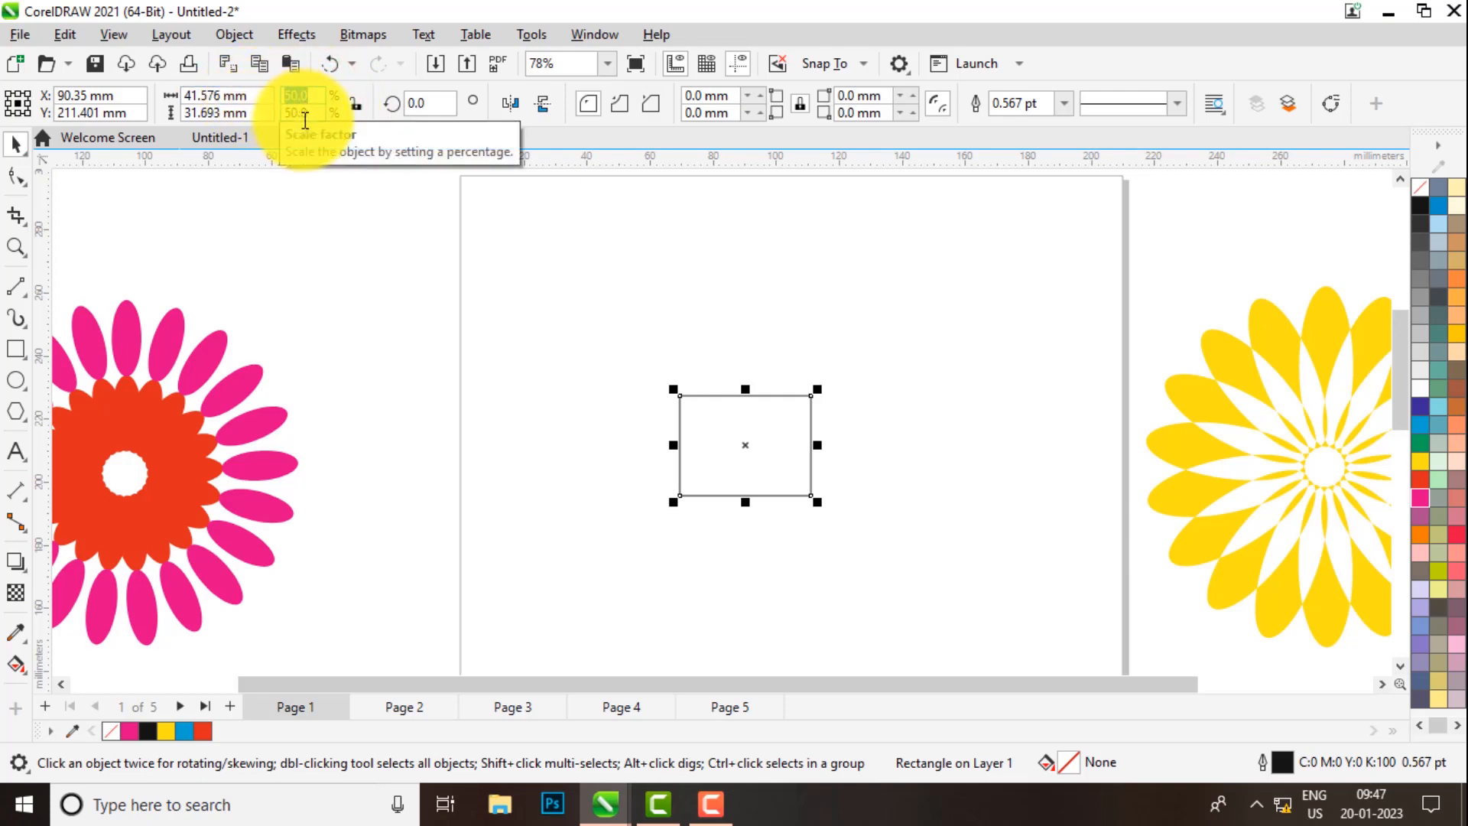
left_click(357, 104)
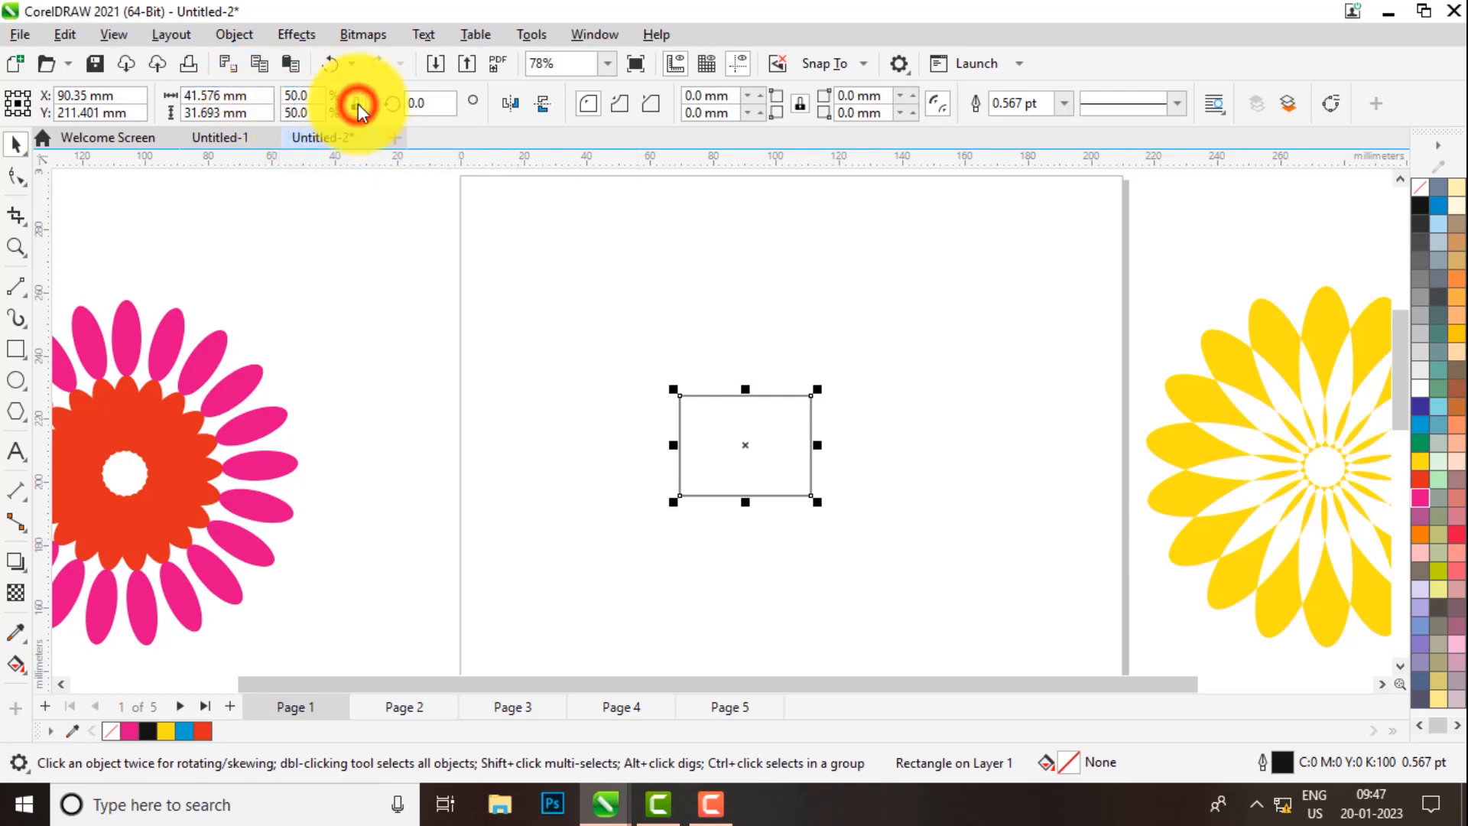
left_click(307, 94)
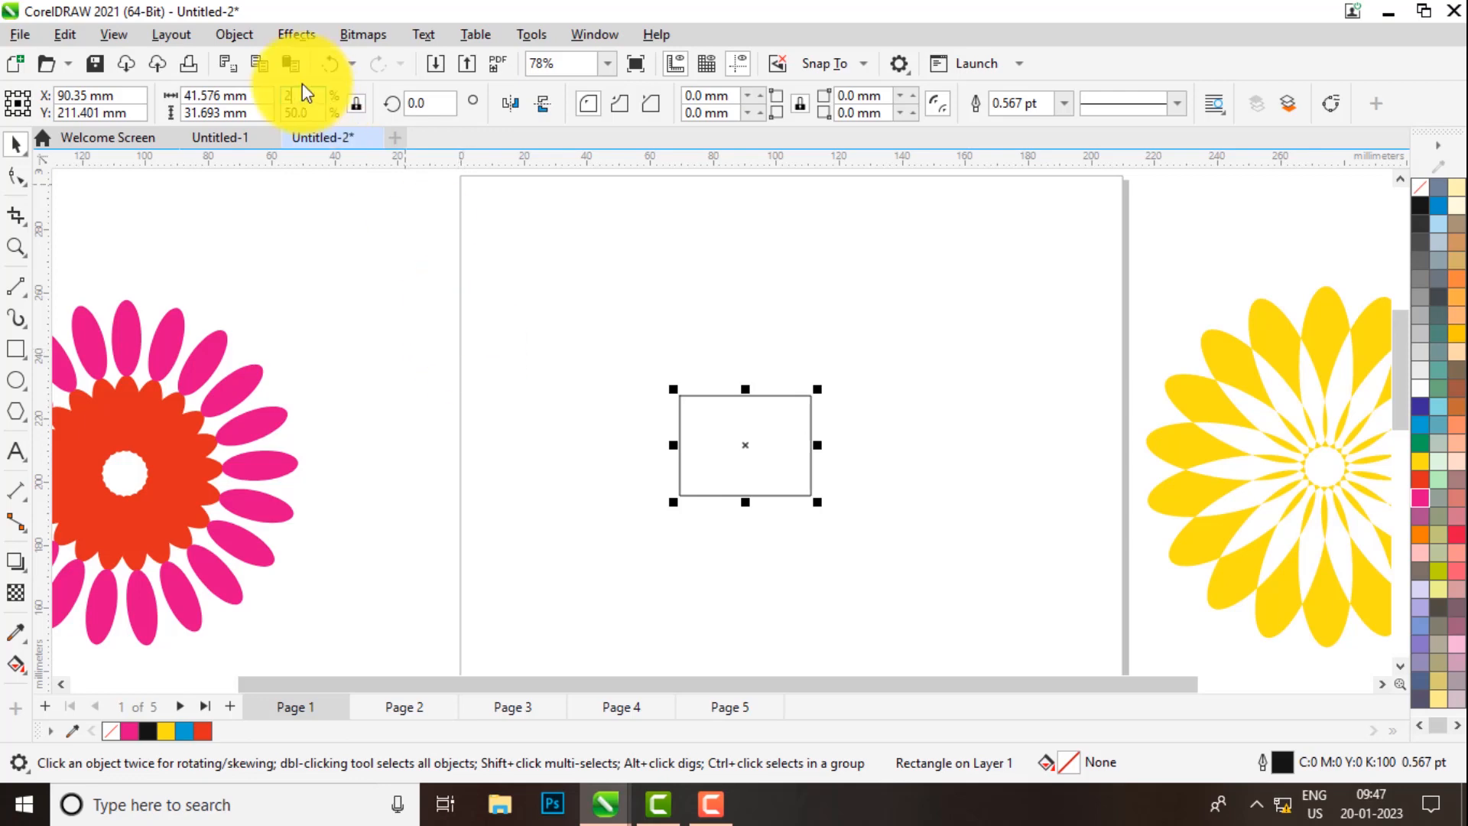
key("Return")
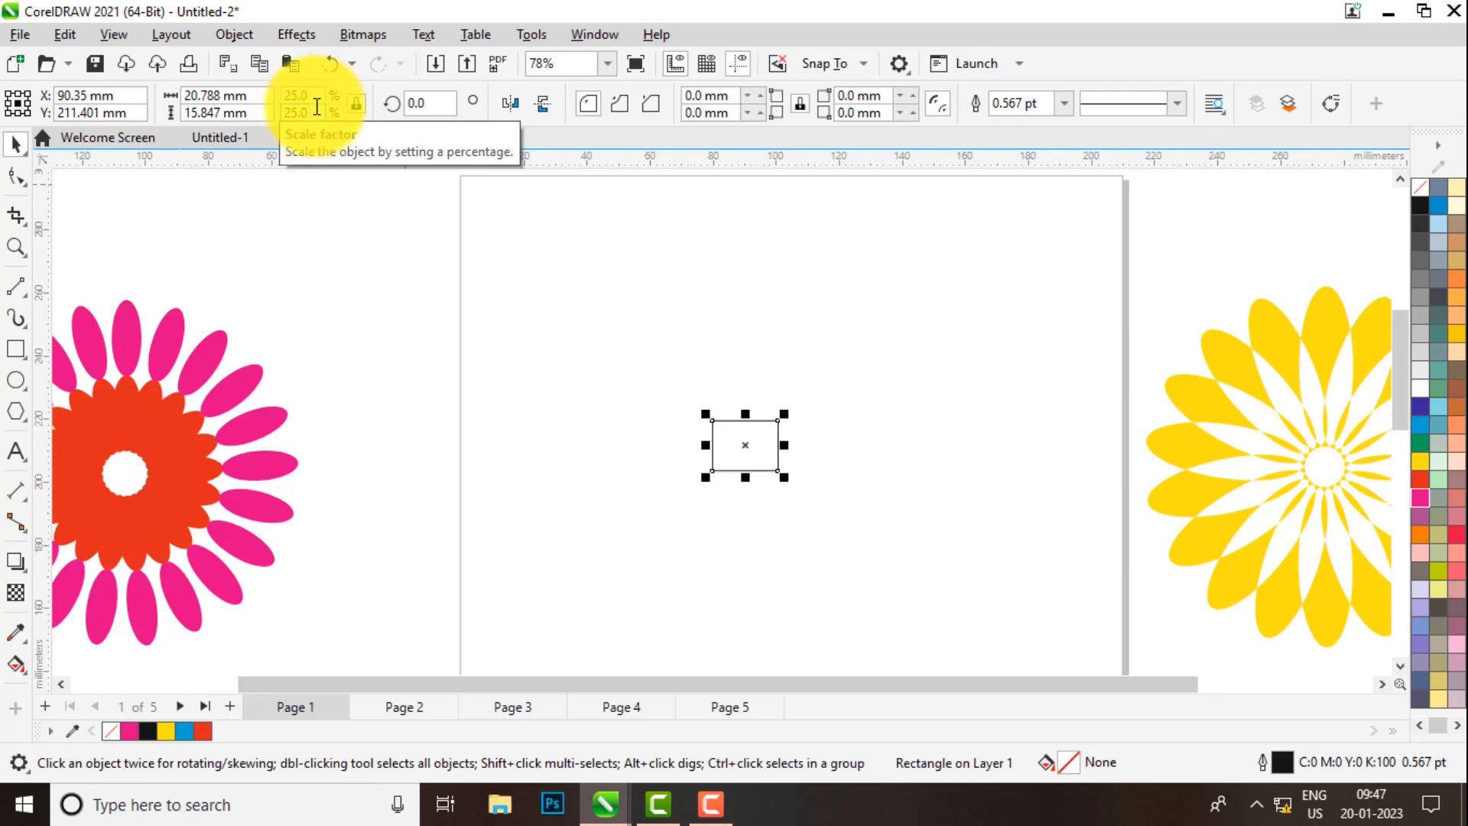
- Scale the rectangle proportionally to 75%
left_click(292, 94)
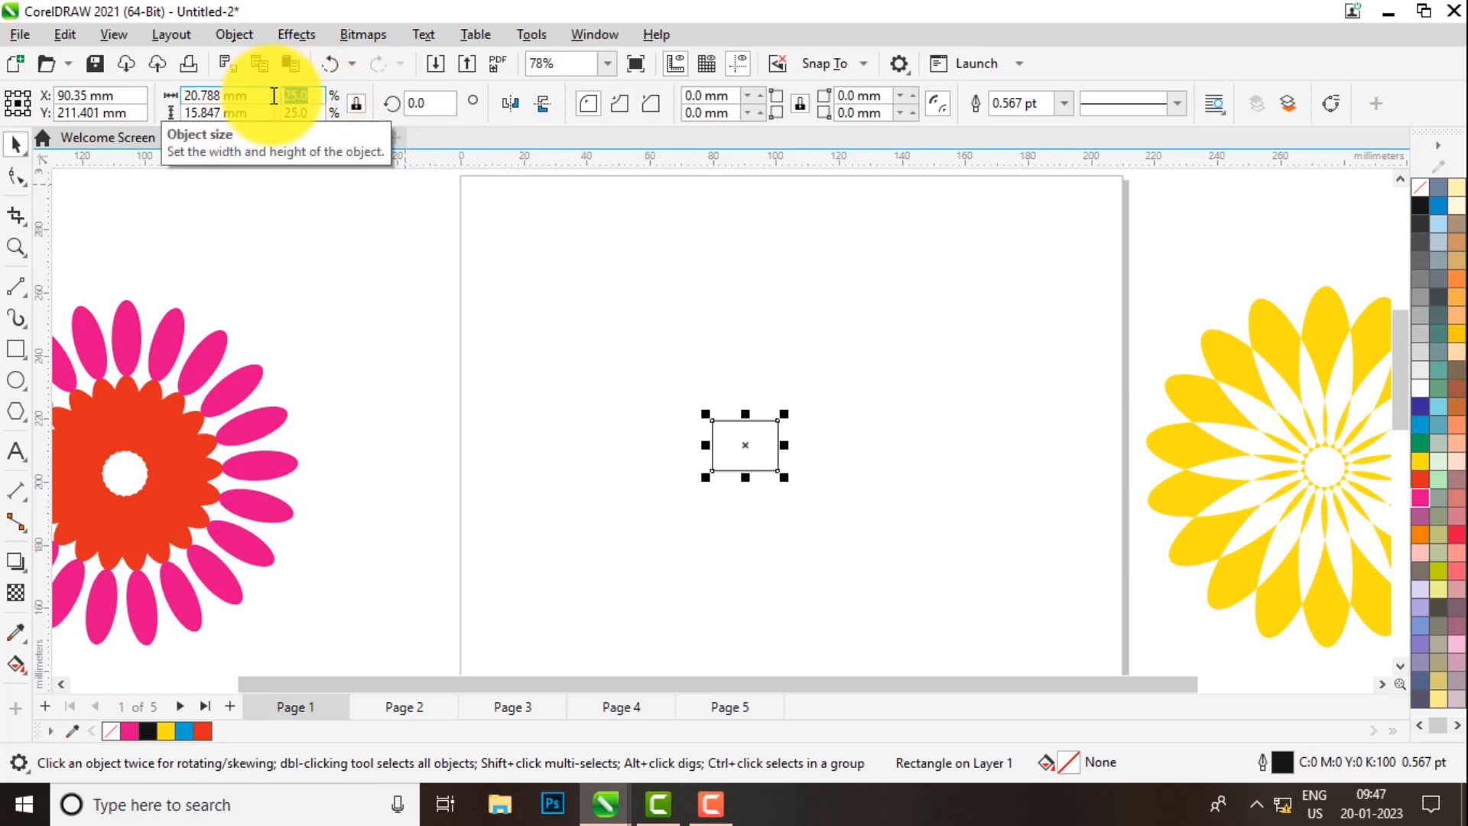
type("75")
left_click(349, 101)
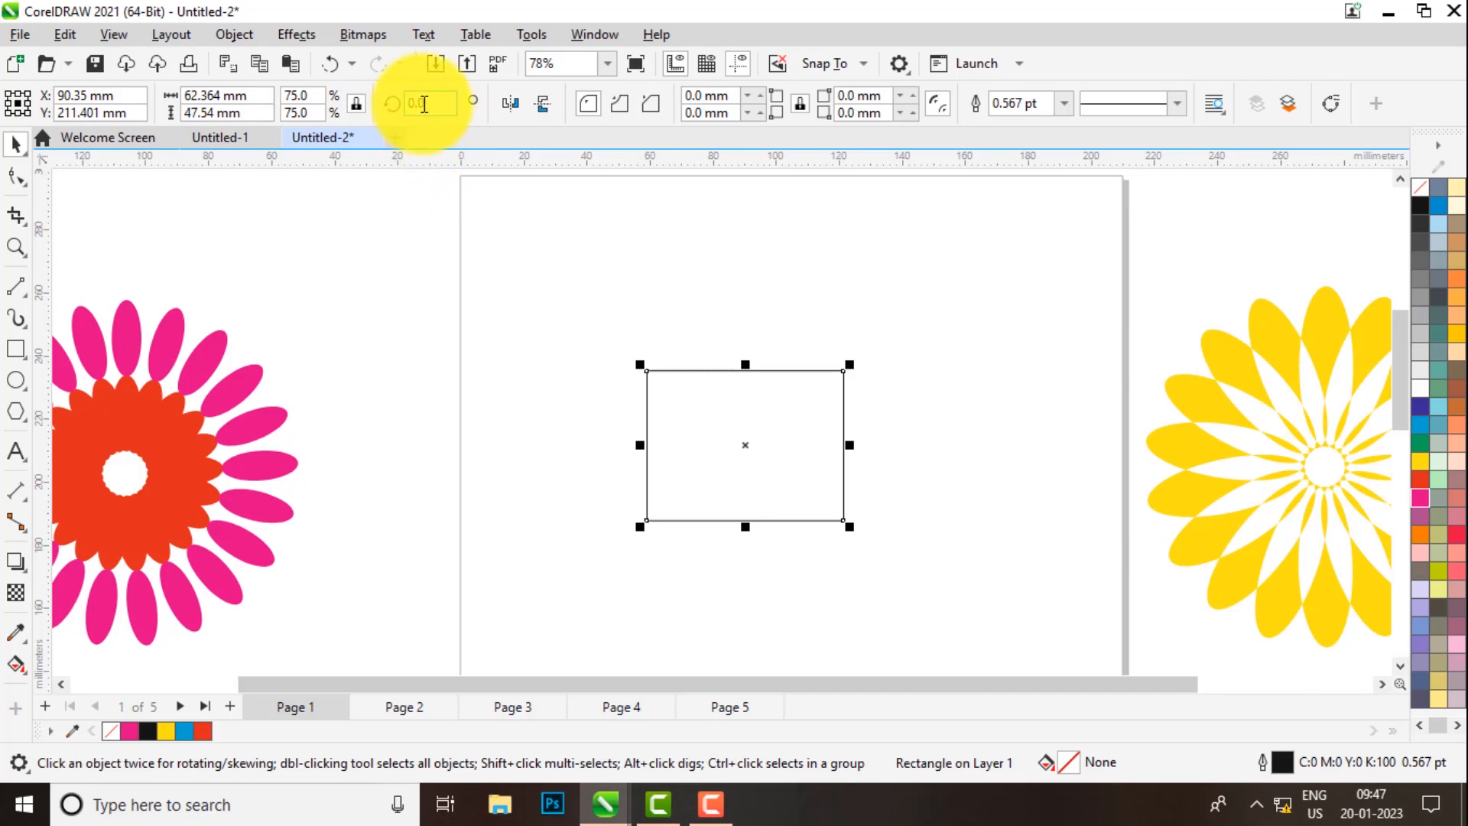
- Try rotating the rectangle freehand about its centre, and undo the rotation
left_click(785, 457)
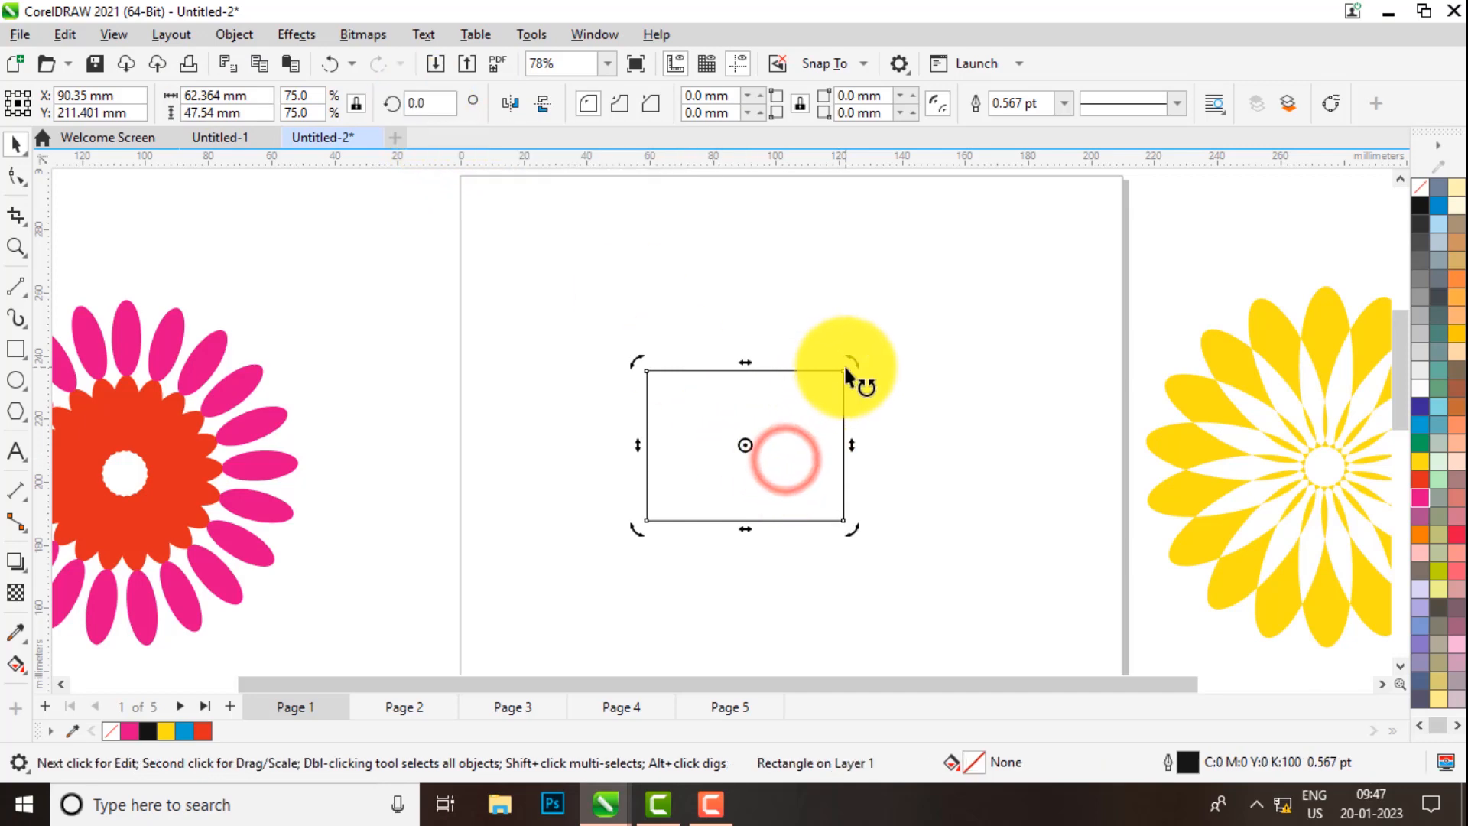
mouse_move(849, 367)
left_mouse_down()
mouse_move(803, 331)
mouse_move(826, 357)
left_mouse_up()
key("ctrl+z")
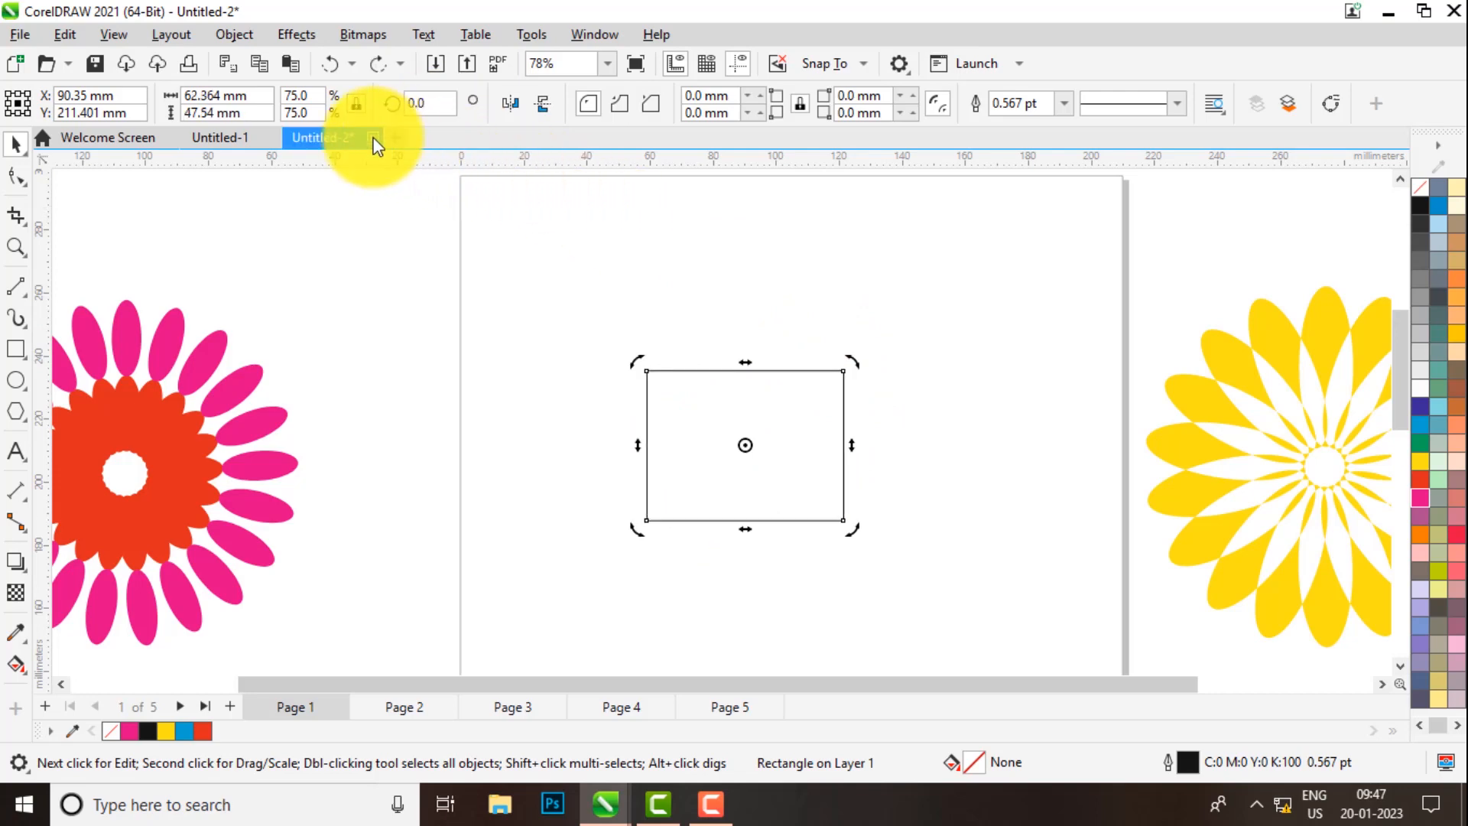
- Set the rectangle's rotation angle to 45 degrees
left_click(428, 103)
type("45")
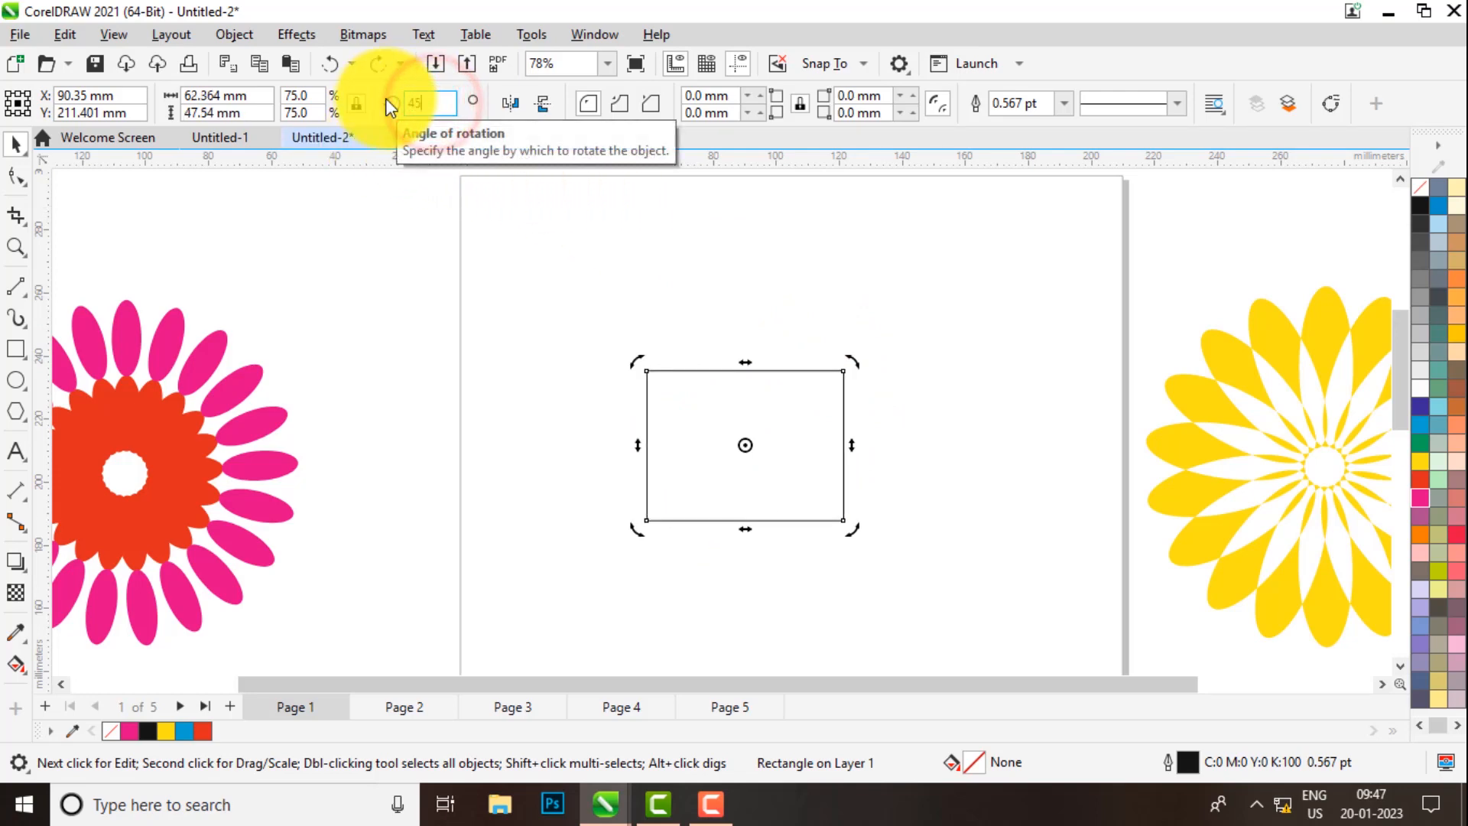
key("Return")
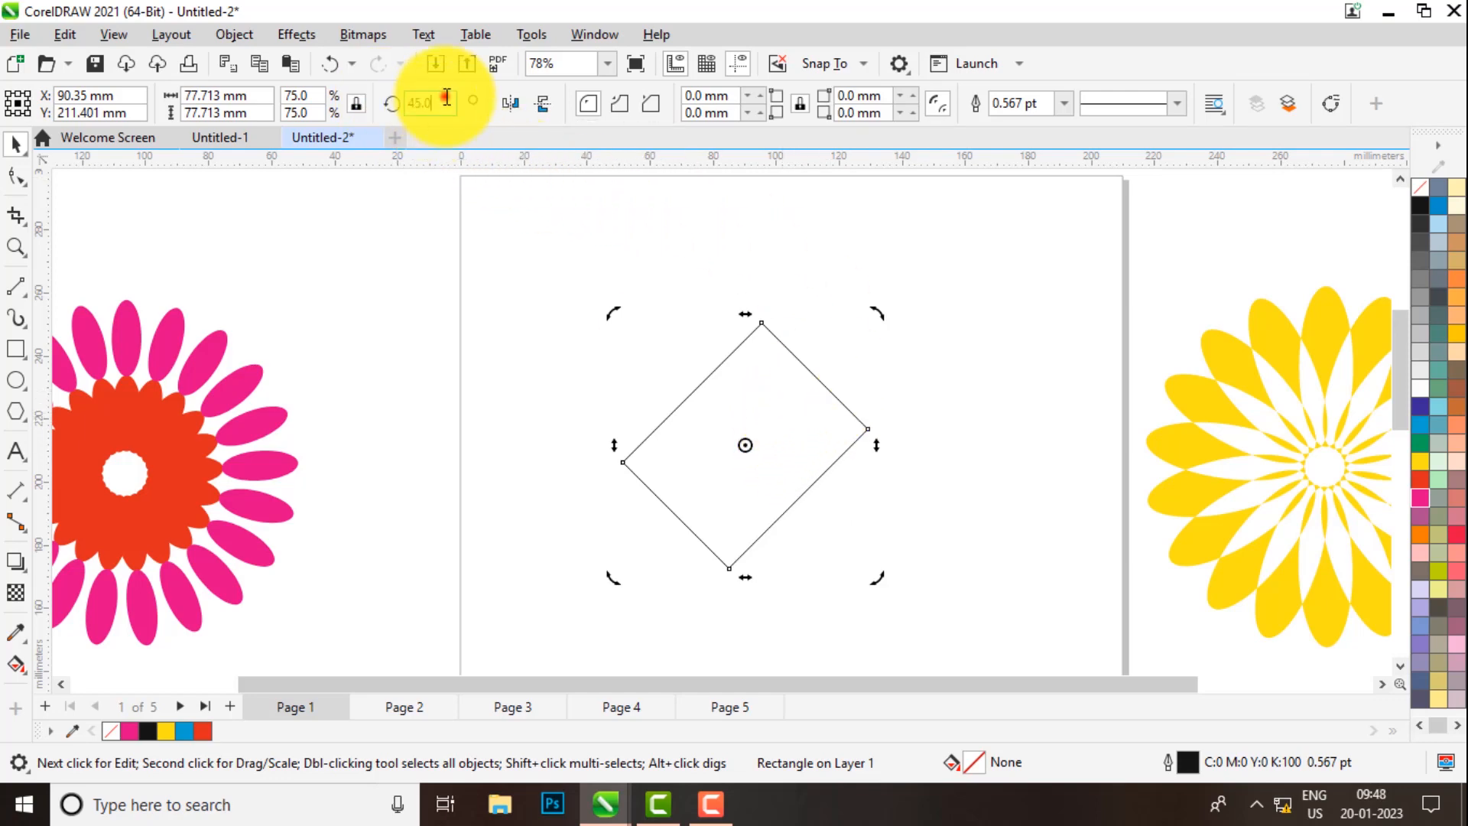
- Set the rectangle's rotation angle to 90 degrees and move it to about X 78 mm, Y 221 mm
left_click_drag(442, 100, 402, 104)
type("90")
key("Return")
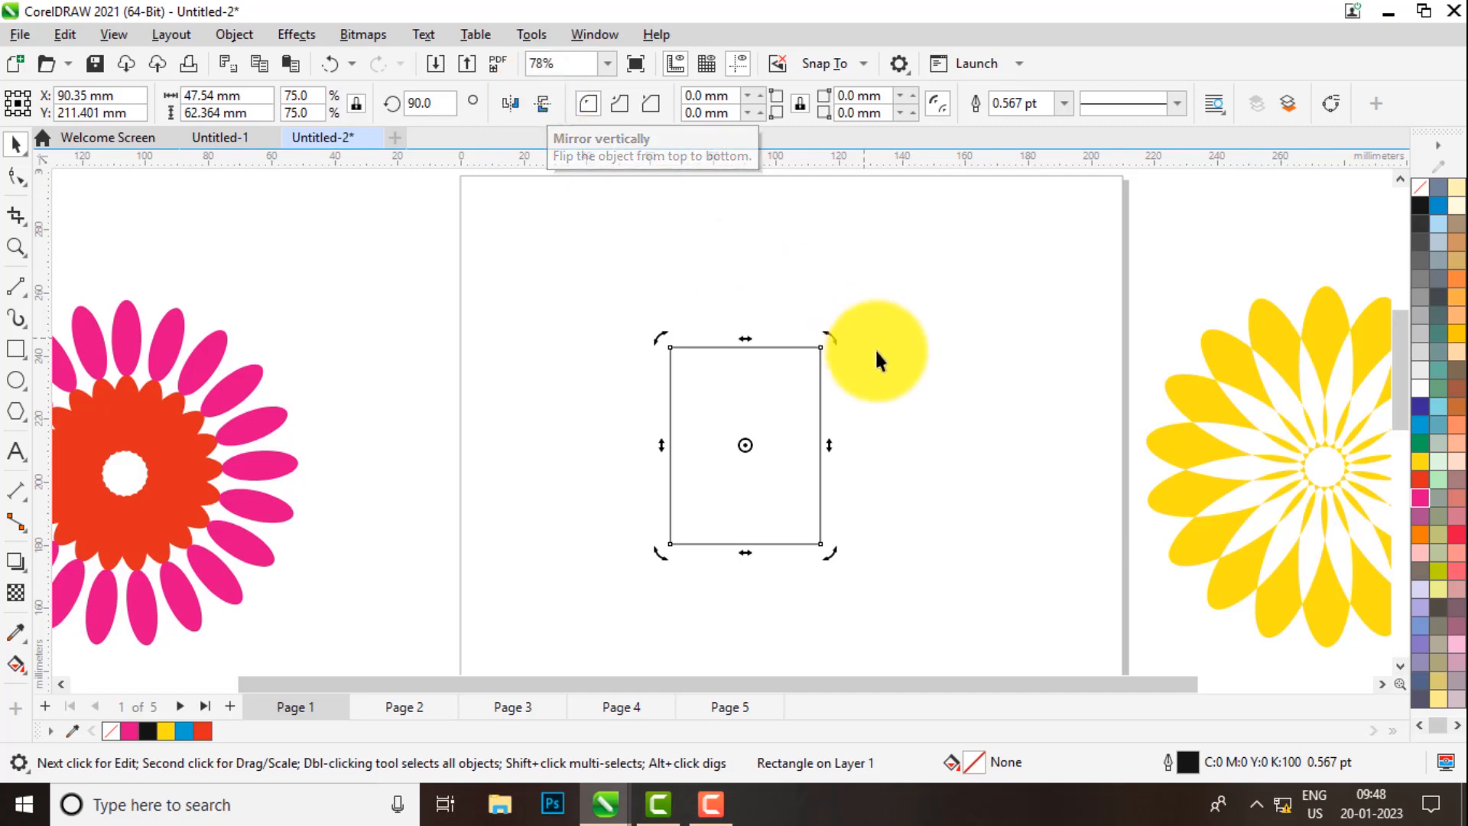
left_click_drag(819, 387, 778, 359)
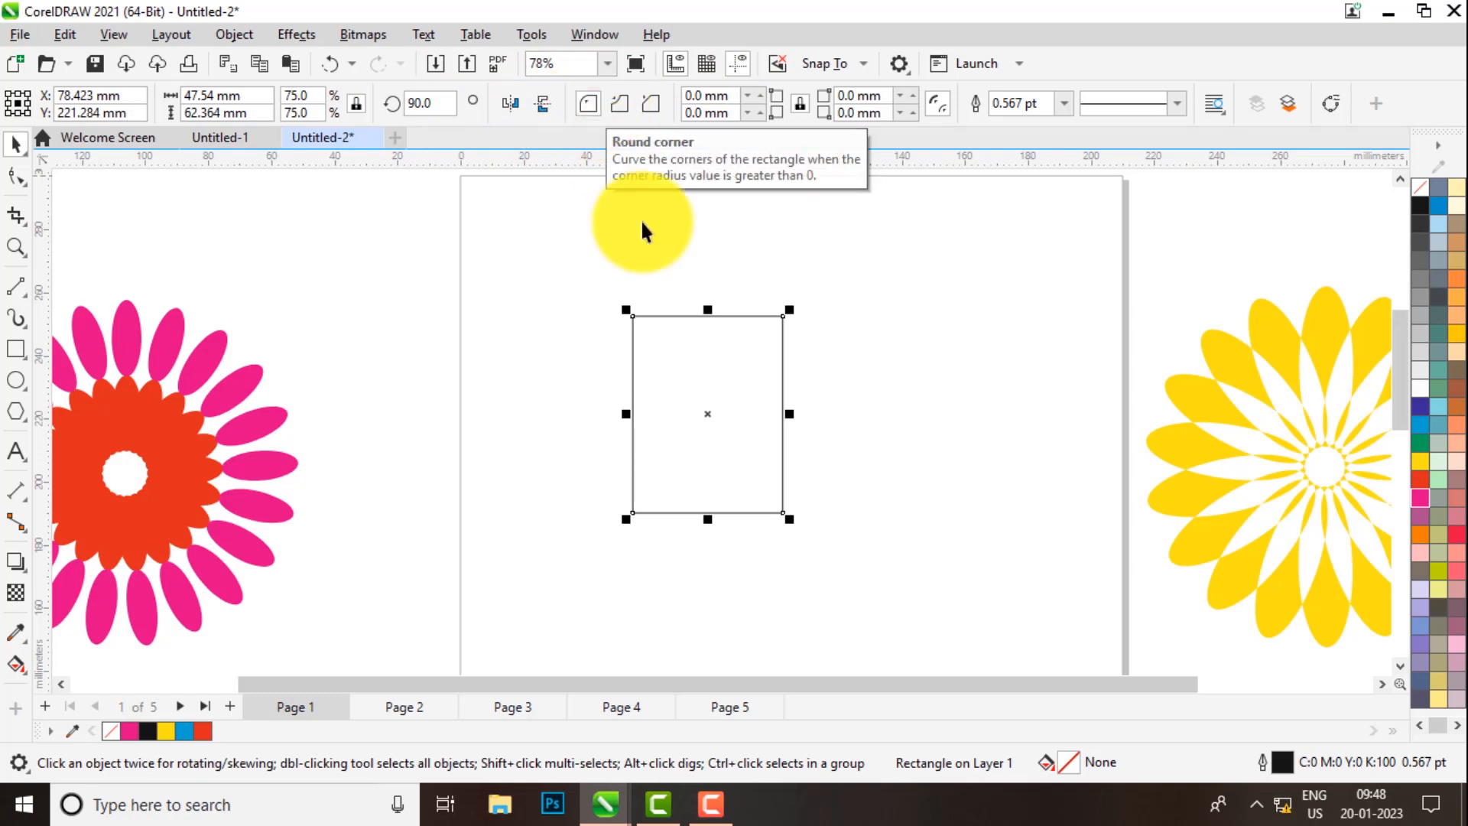
- Round all four corners of the rectangle with a 10 mm radius
scroll(627, 329, "up", 4)
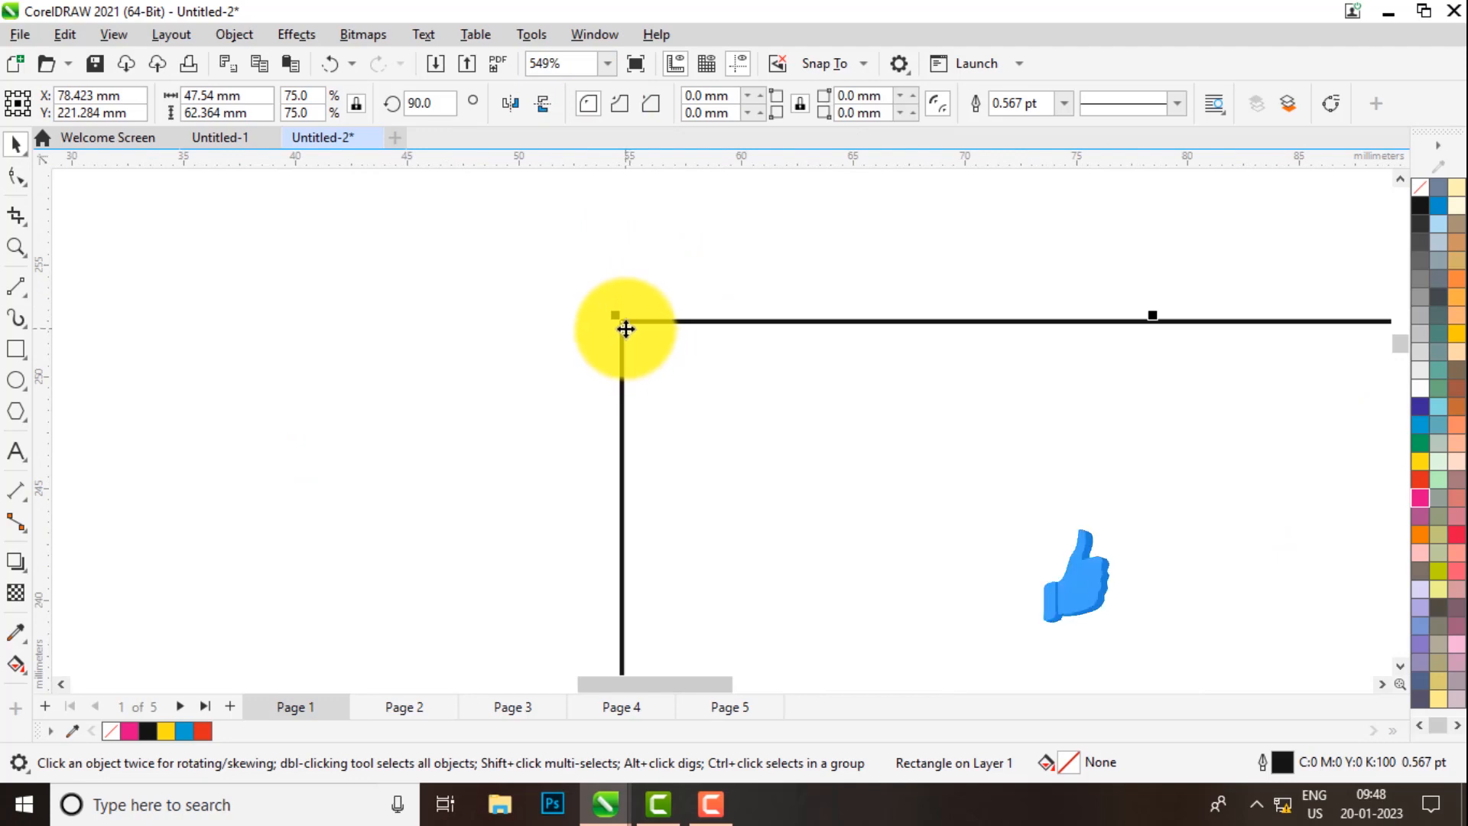
scroll(629, 327, "down", 3)
scroll(627, 325, "down", 1)
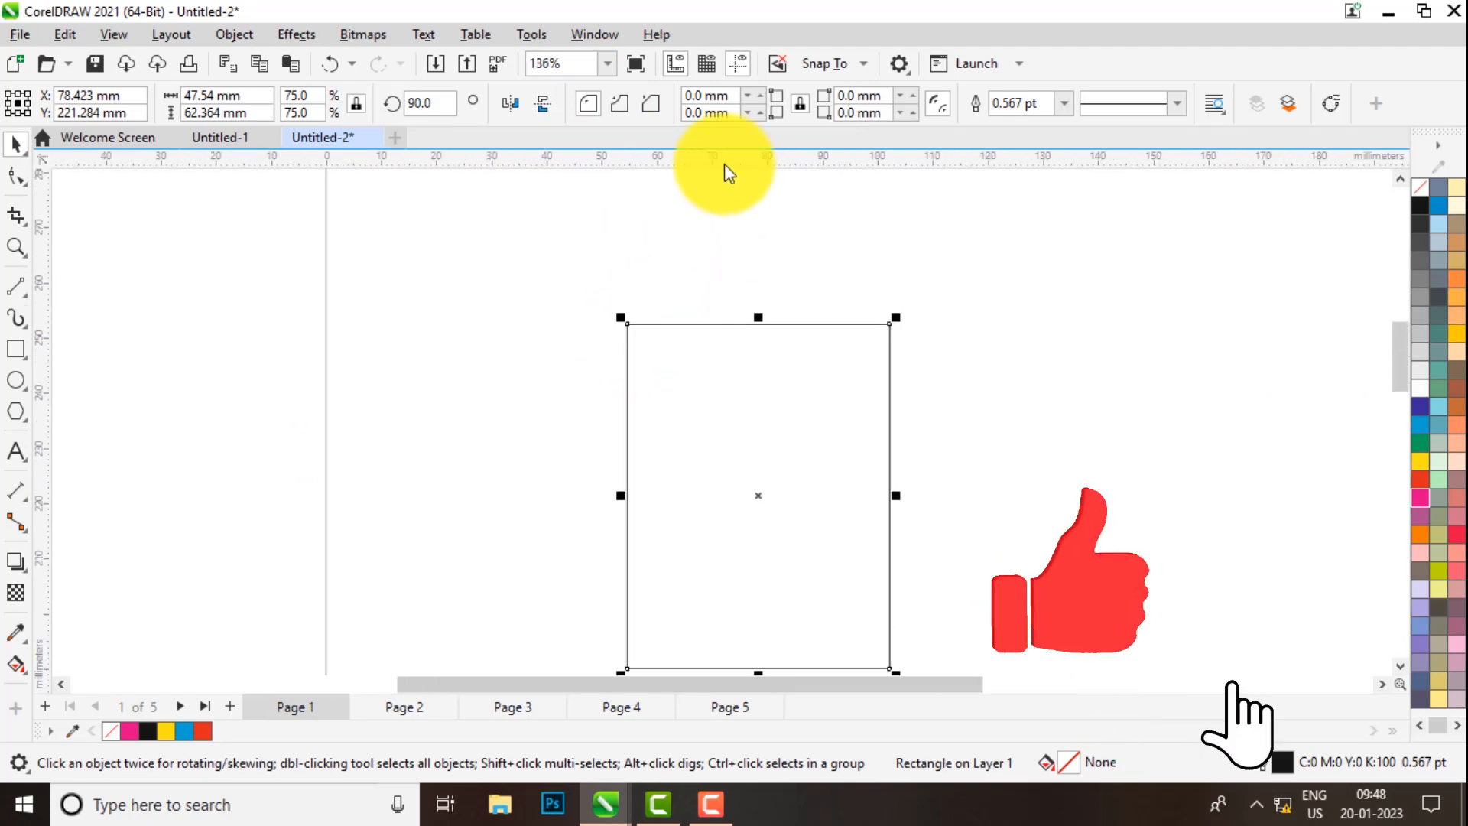
left_click(710, 95)
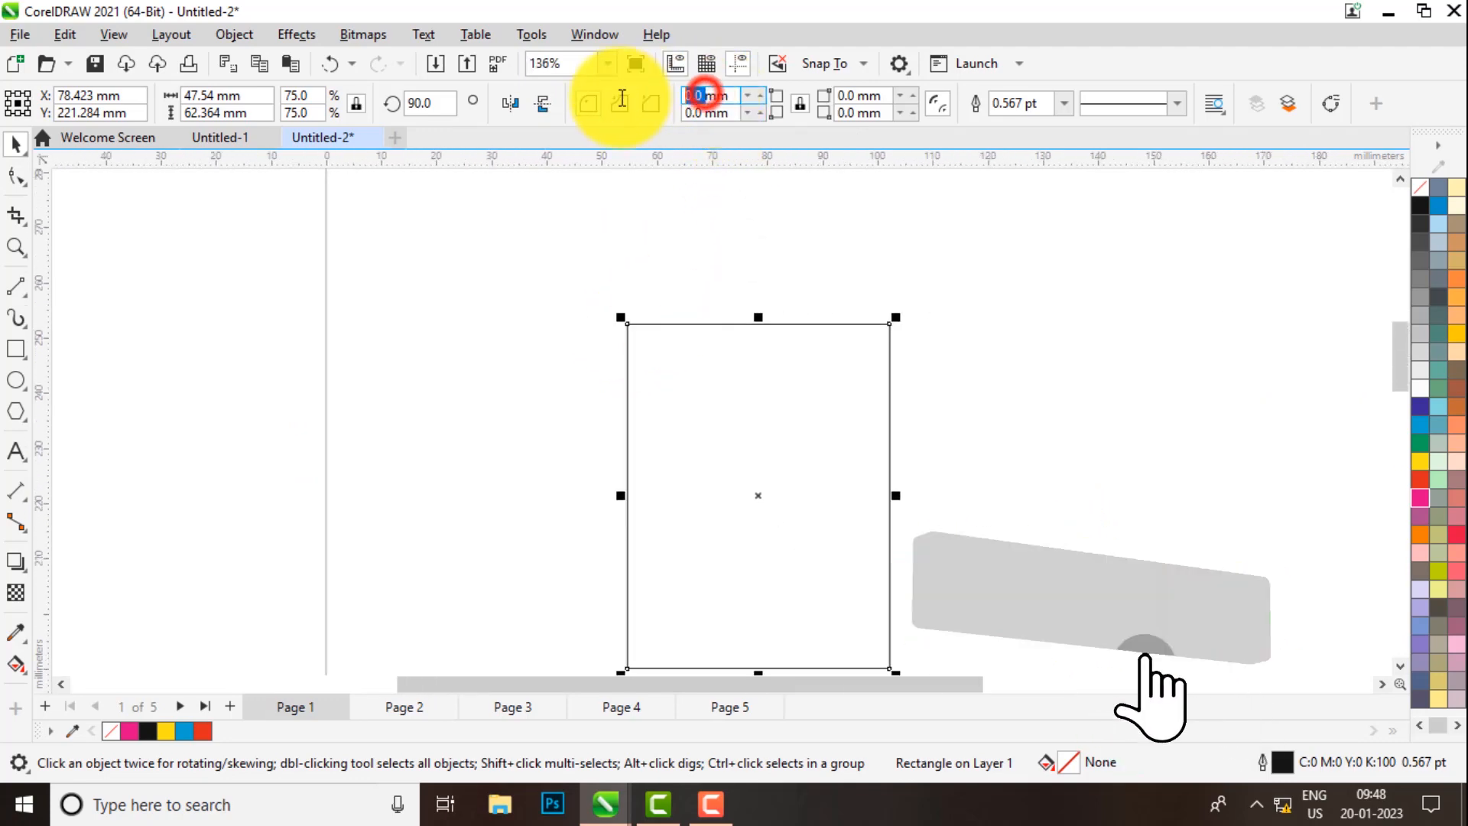
type("10")
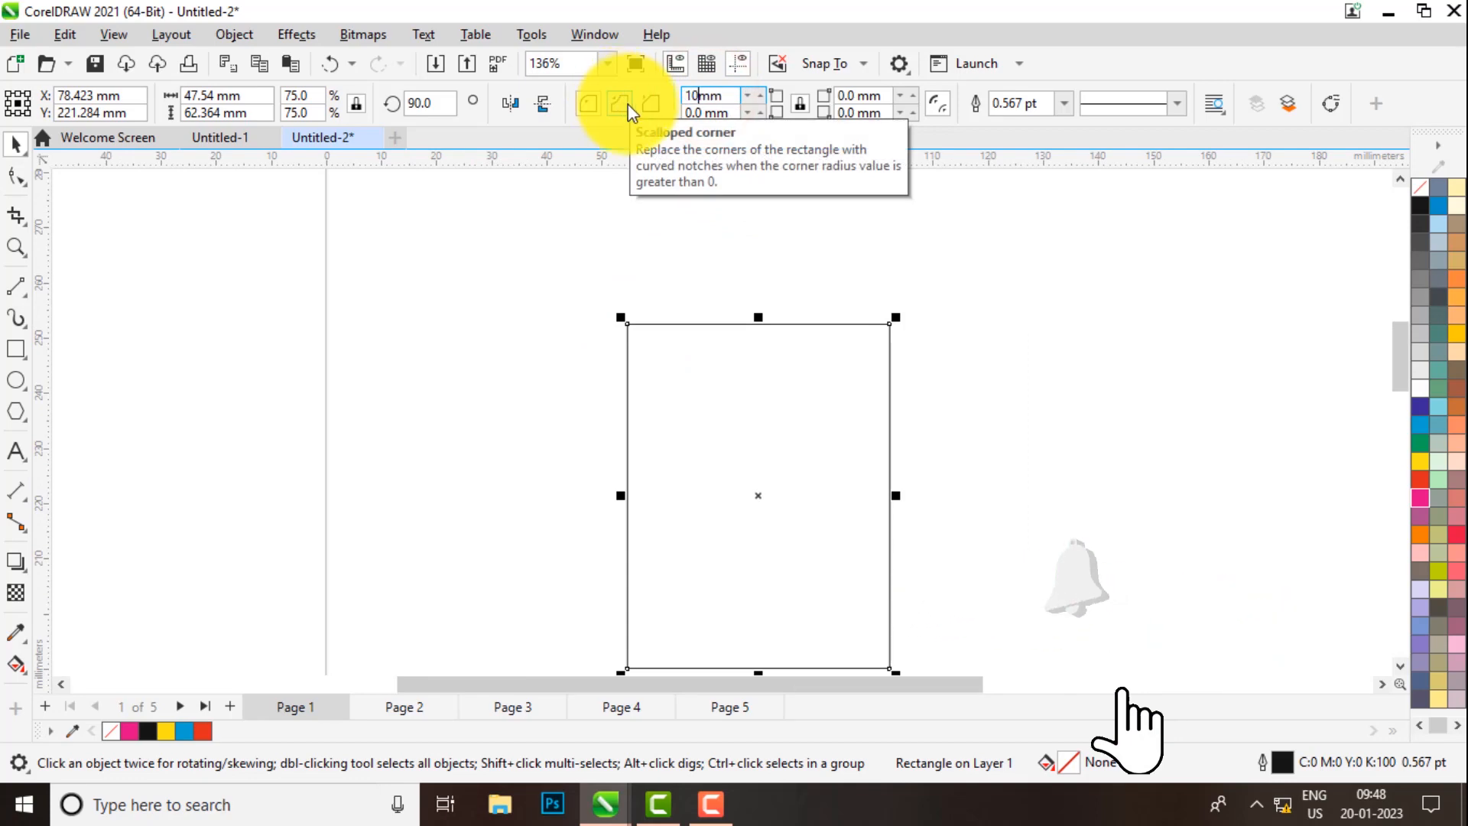
key("Return")
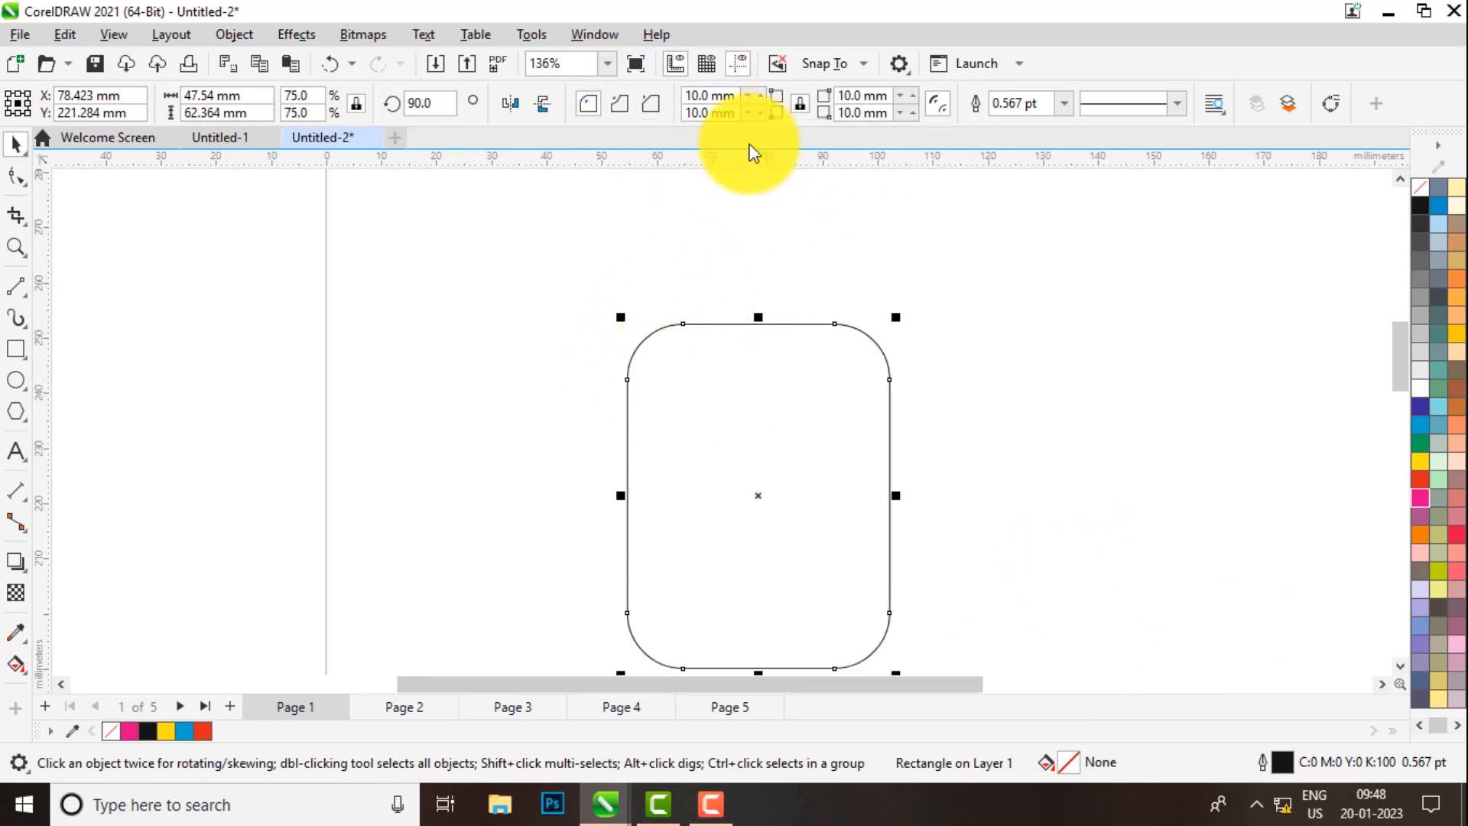
- Change the rectangle's corner style to scalloped, and switch it to chamfered
left_click(619, 105)
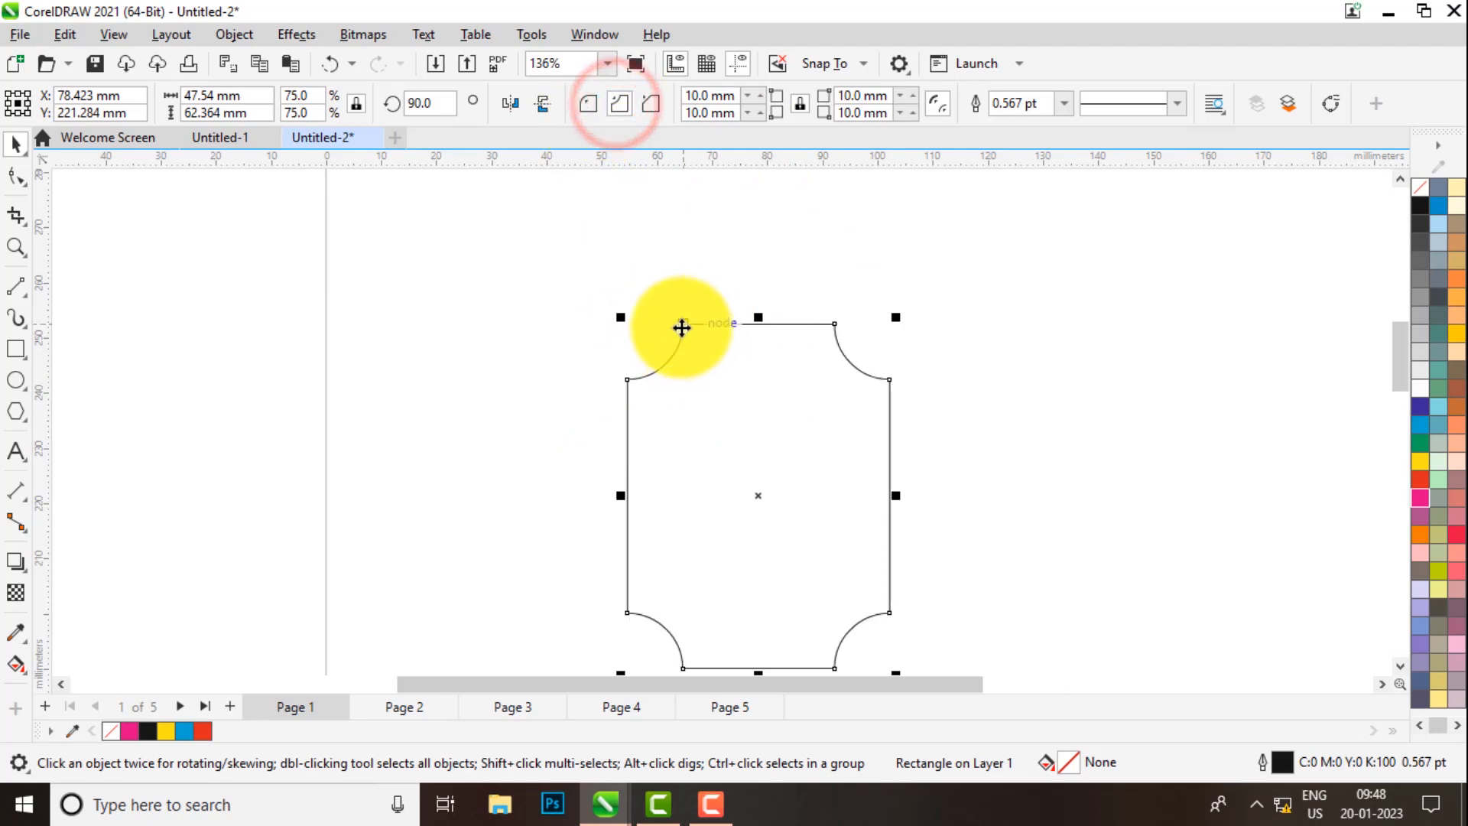
scroll(678, 317, "down", 2)
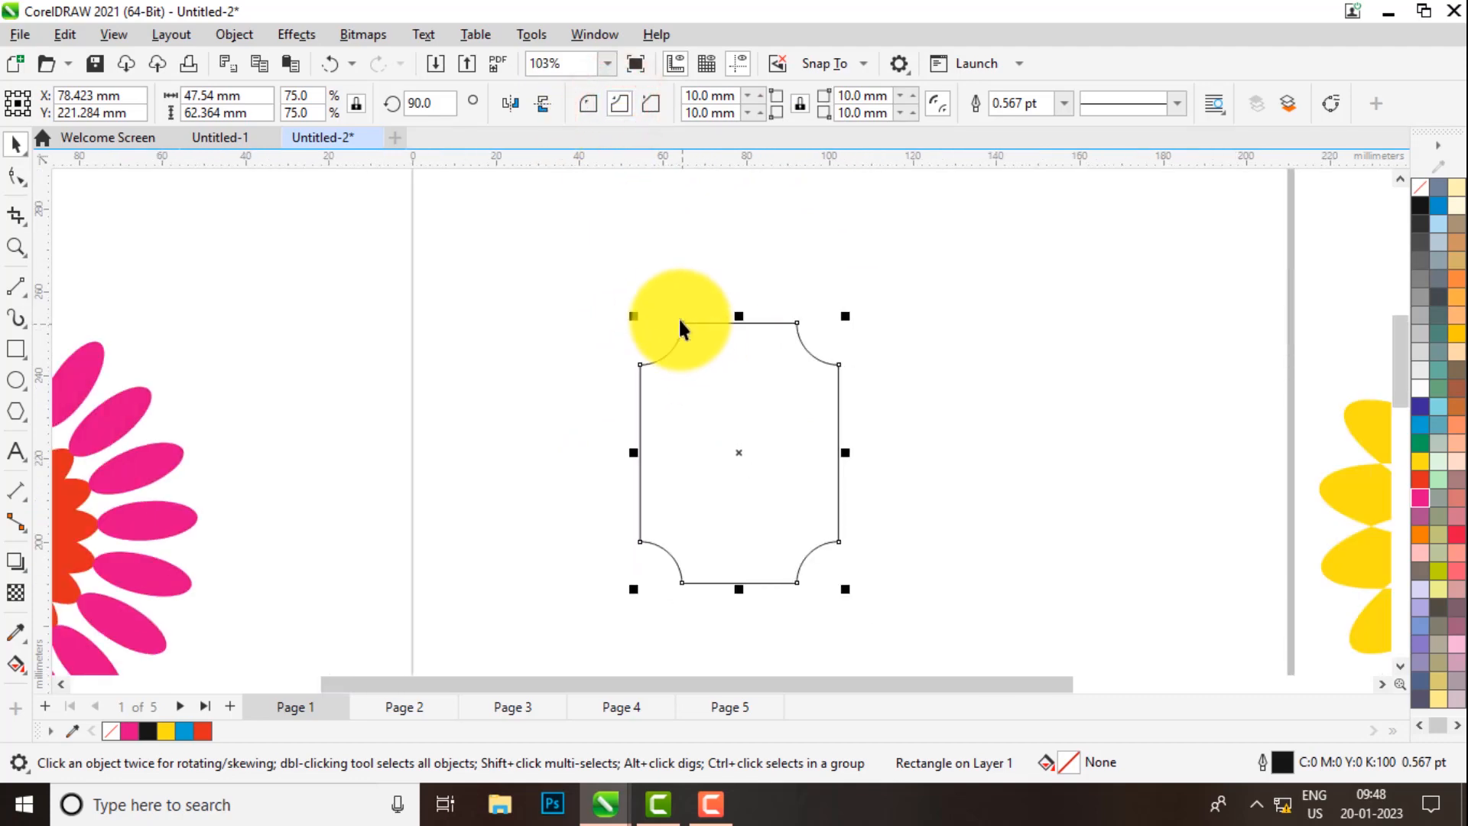
left_click(653, 105)
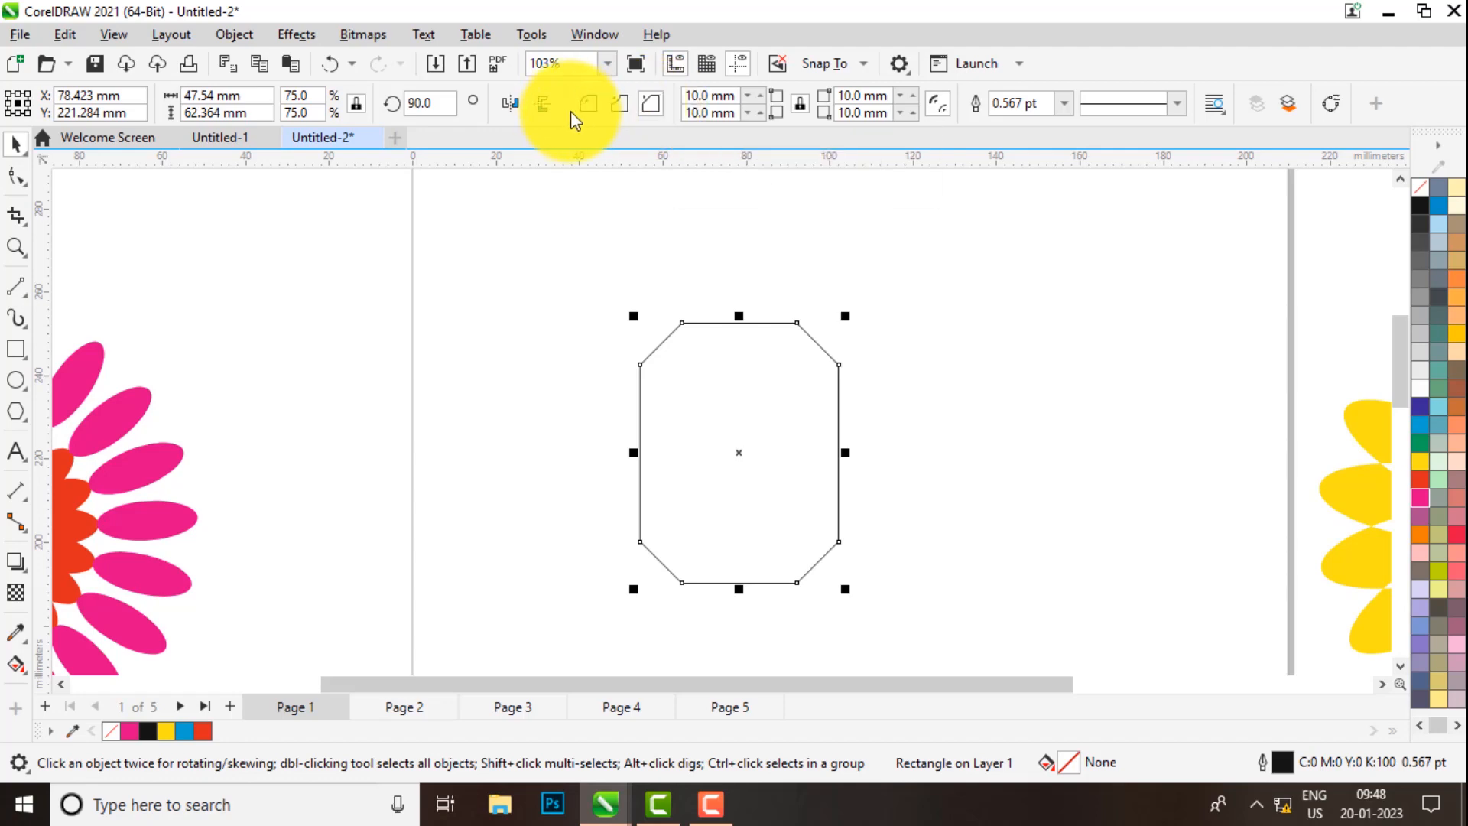
- Switch the rectangle's corner style to scalloped and back to round, and set all four corner radii to 5 mm
left_click(652, 105)
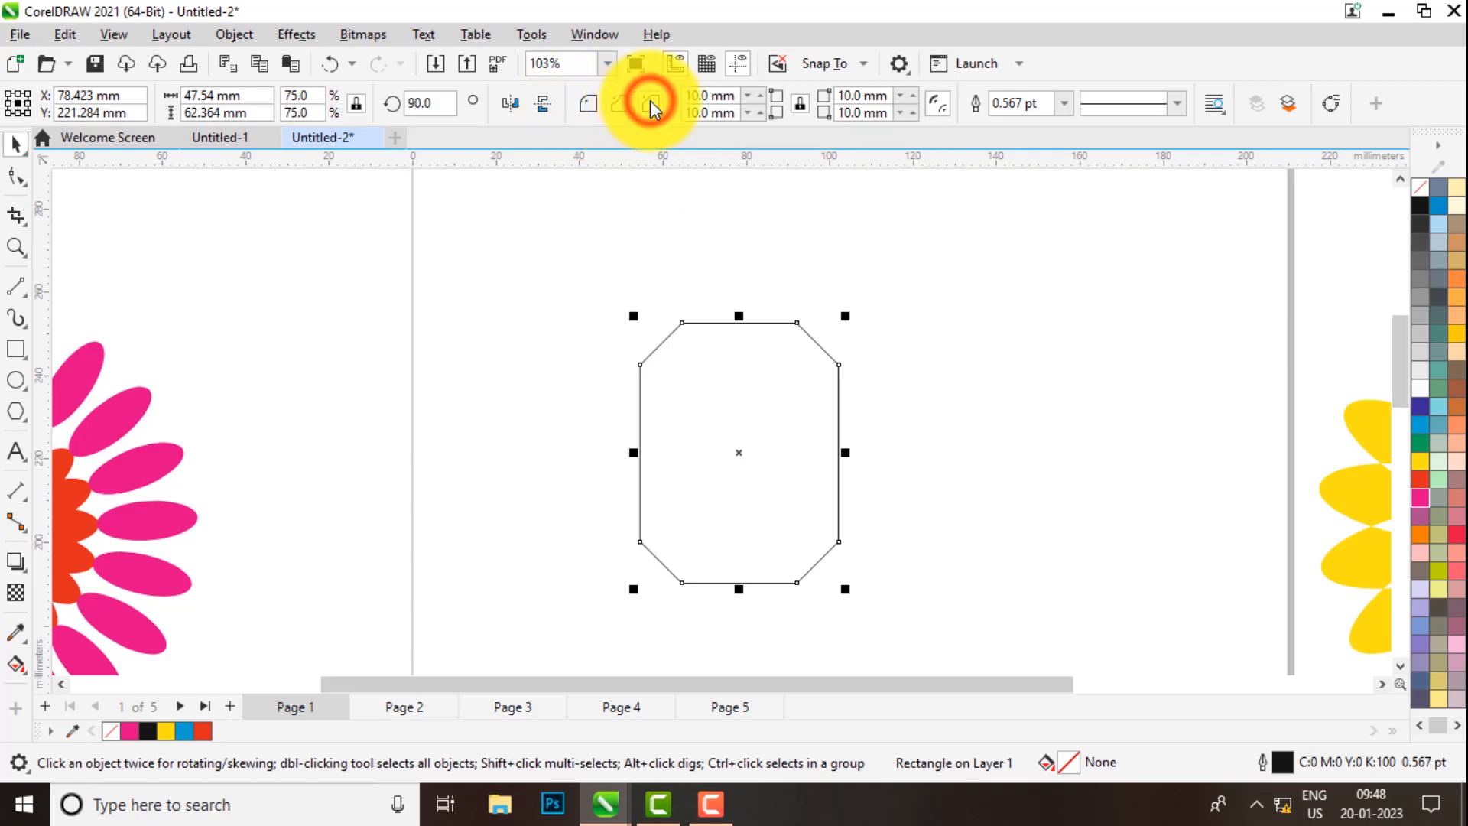
left_click(619, 104)
left_click(590, 106)
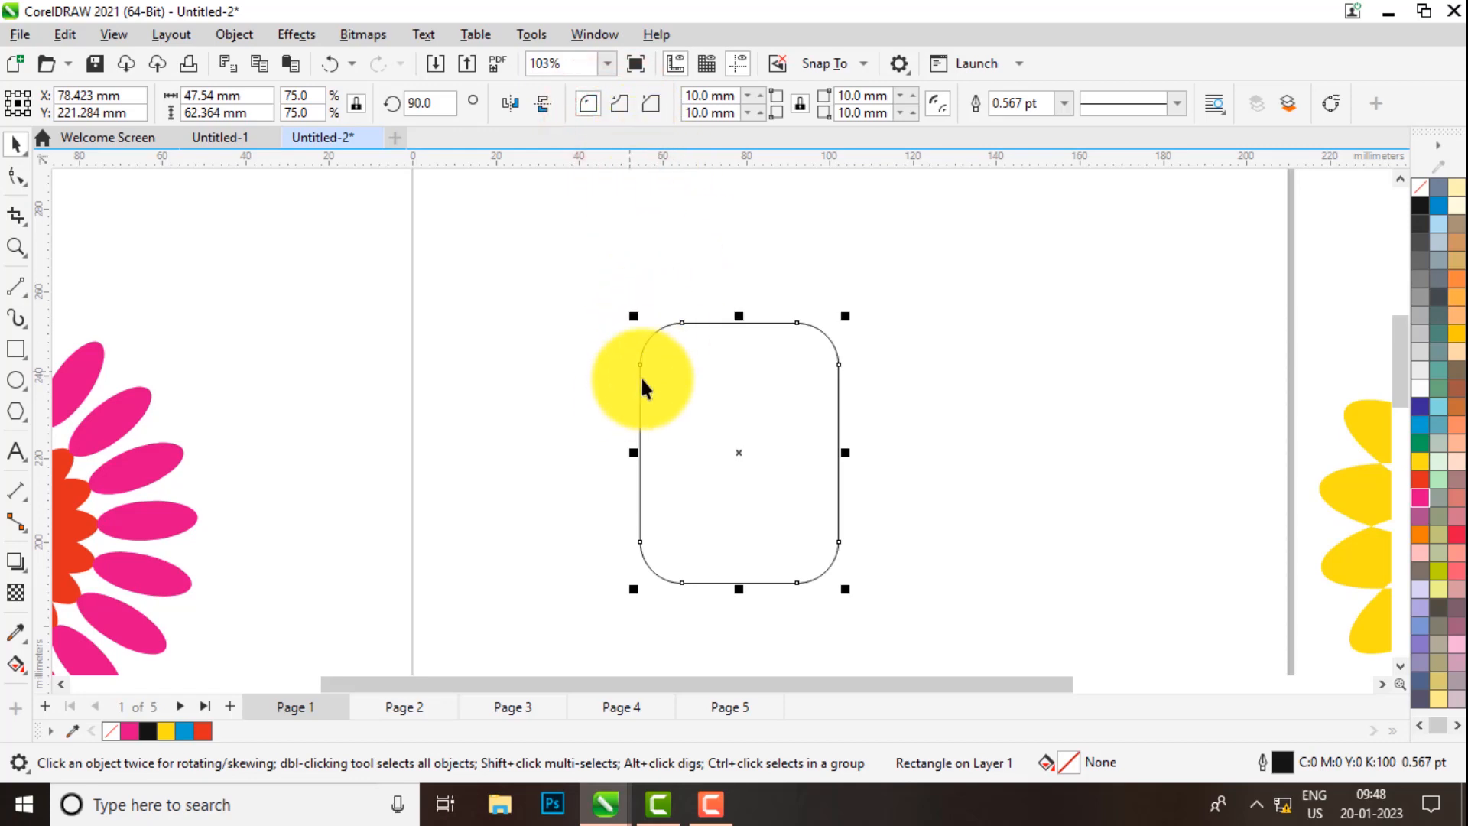
left_click(732, 94)
type("5")
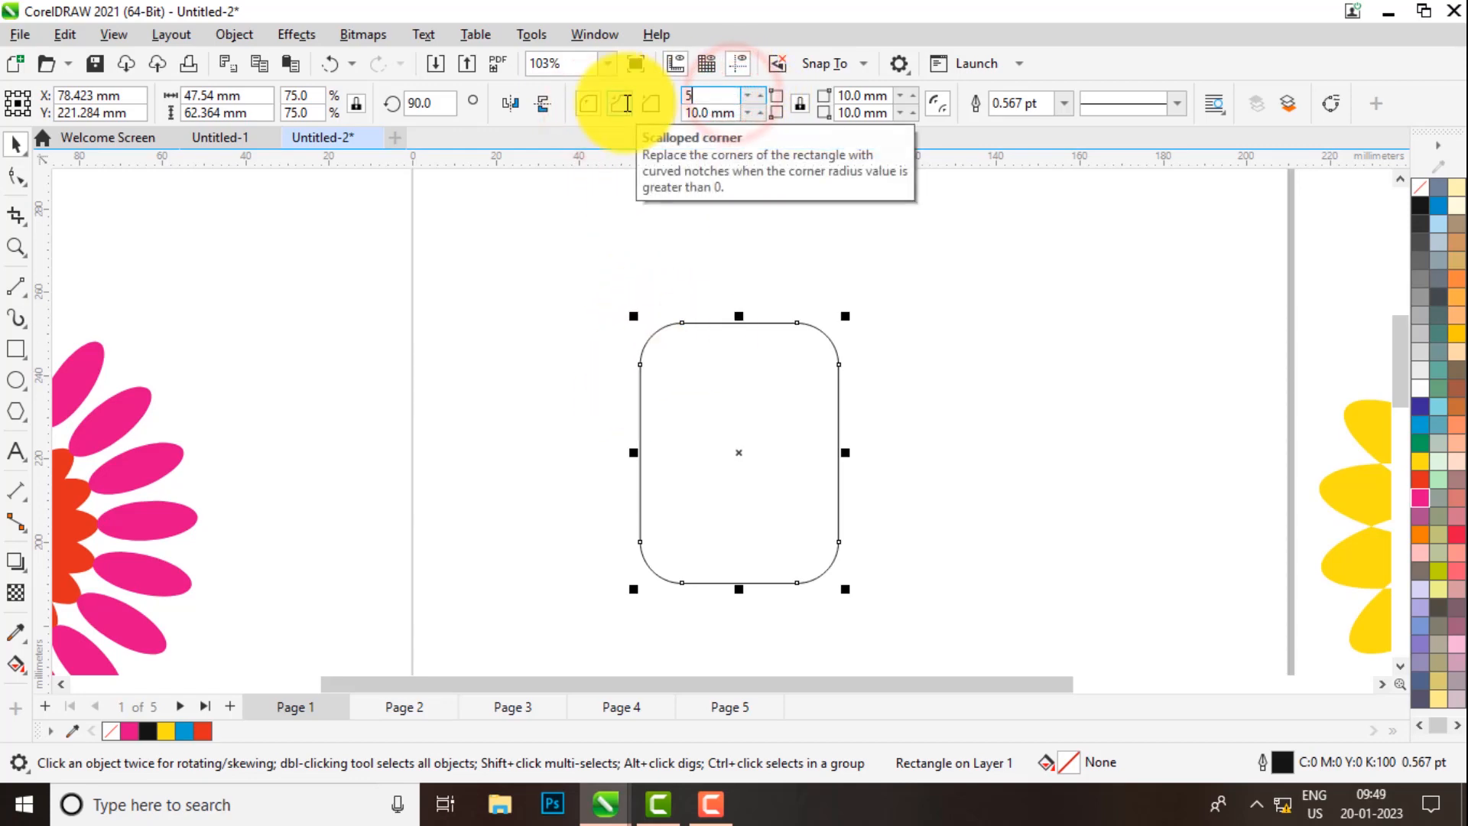
key("Return")
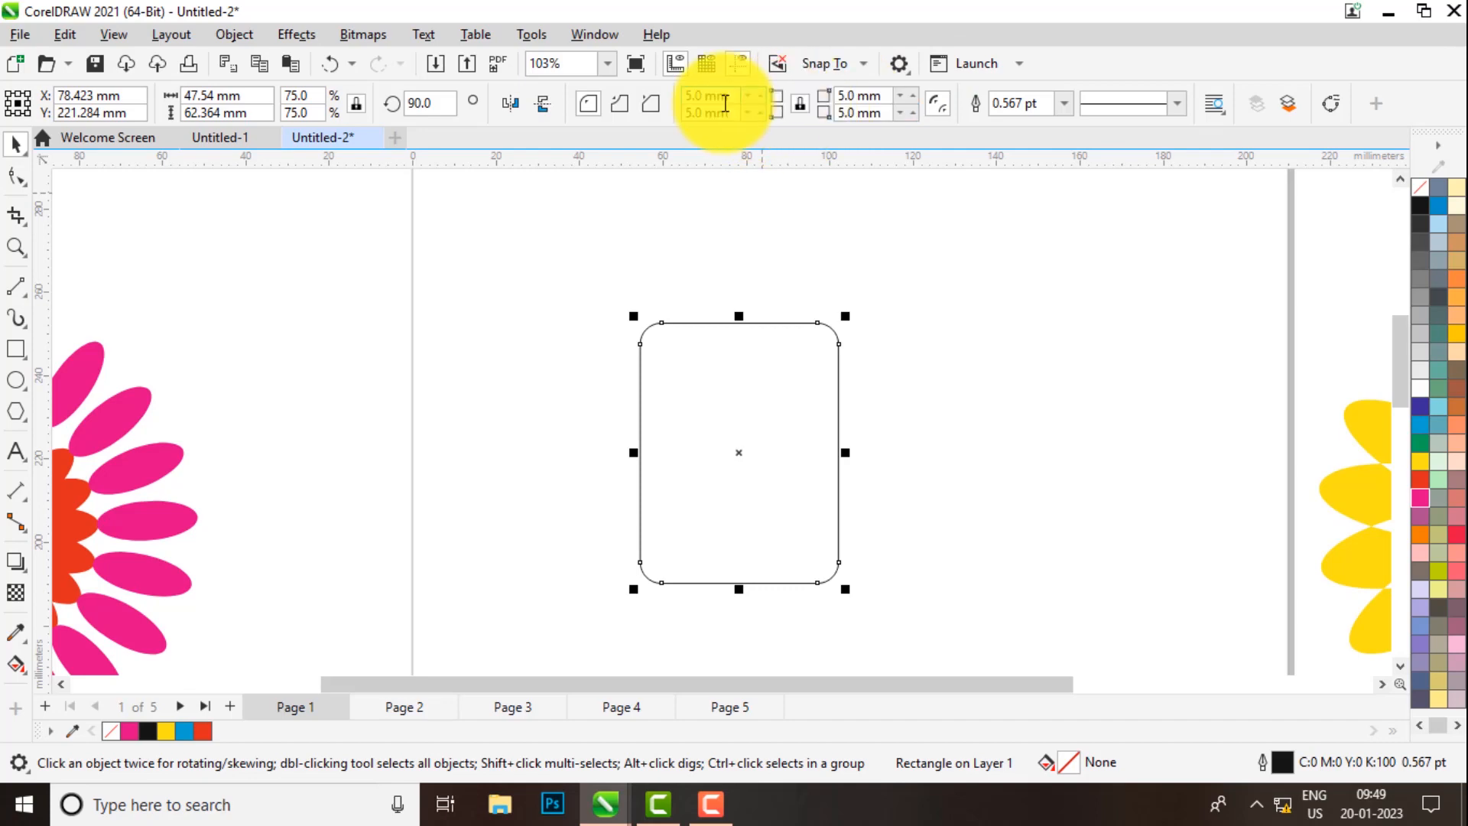
- Set all four corner radii of the rectangle to 0 mm
left_click_drag(727, 97, 669, 95)
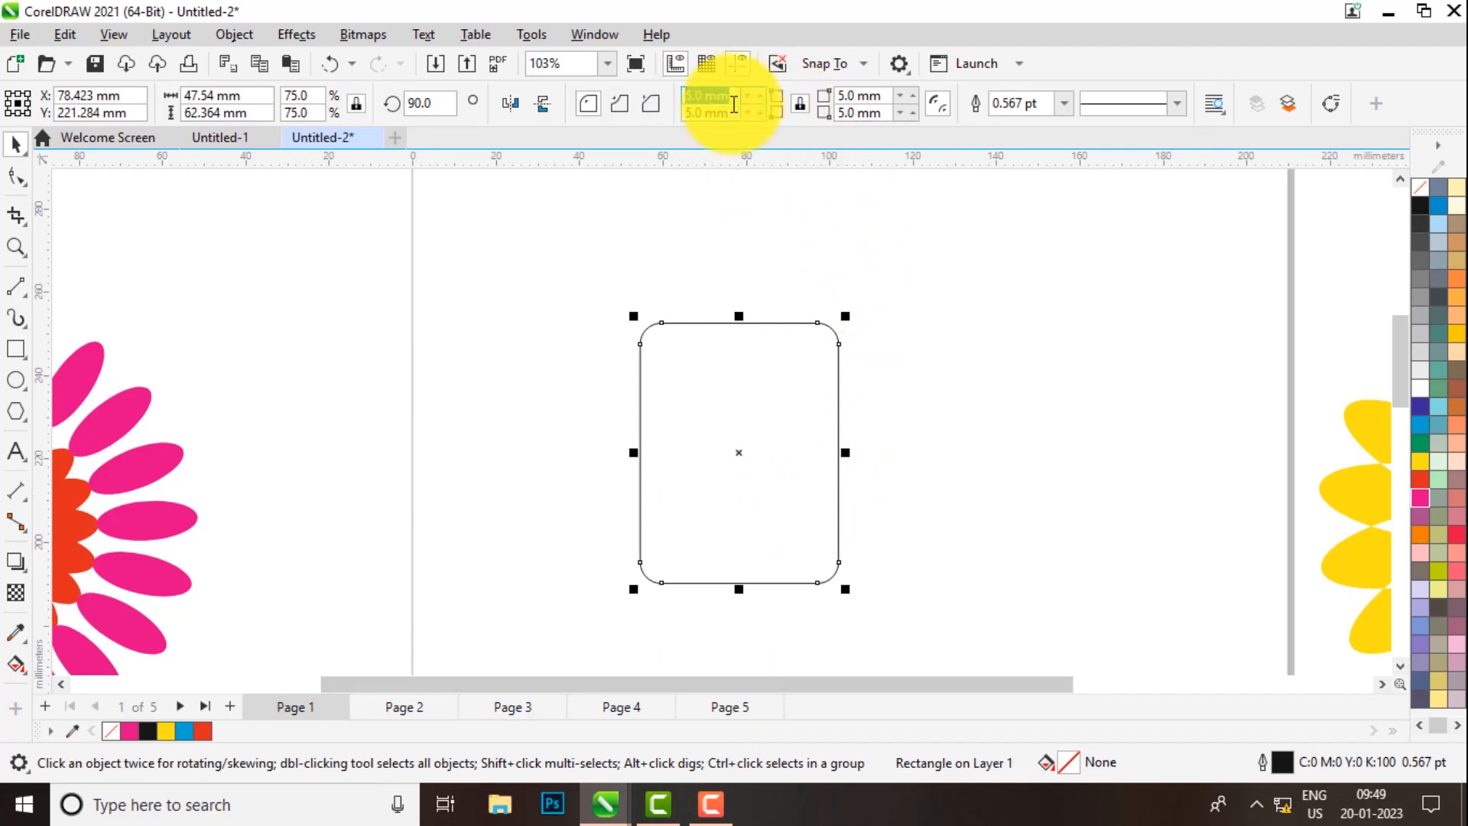
type("0")
key("Return")
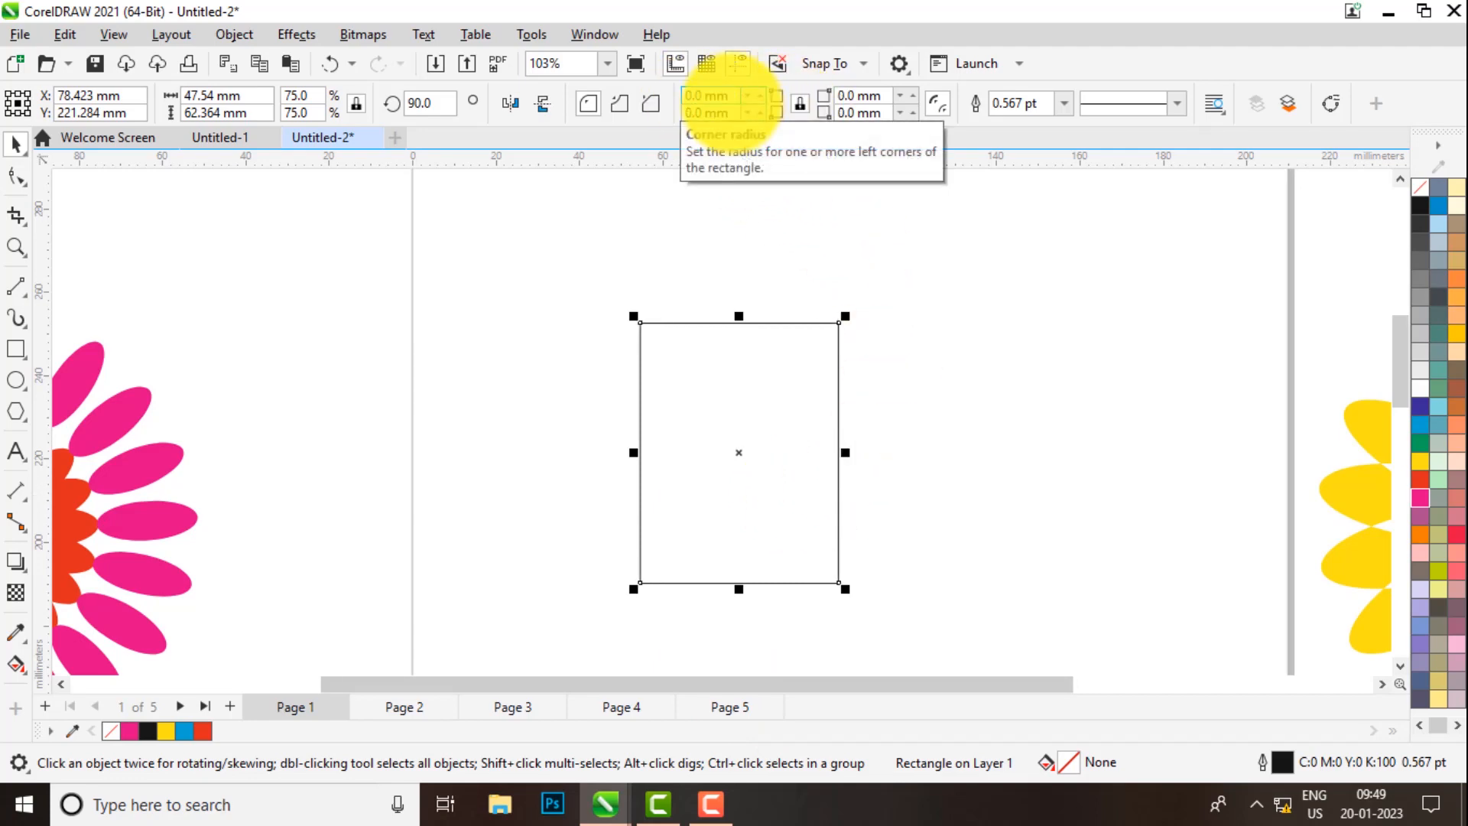
- Unlink the rectangle's corner radii and round only its top-left corner with a 10 mm radius
left_click(796, 105)
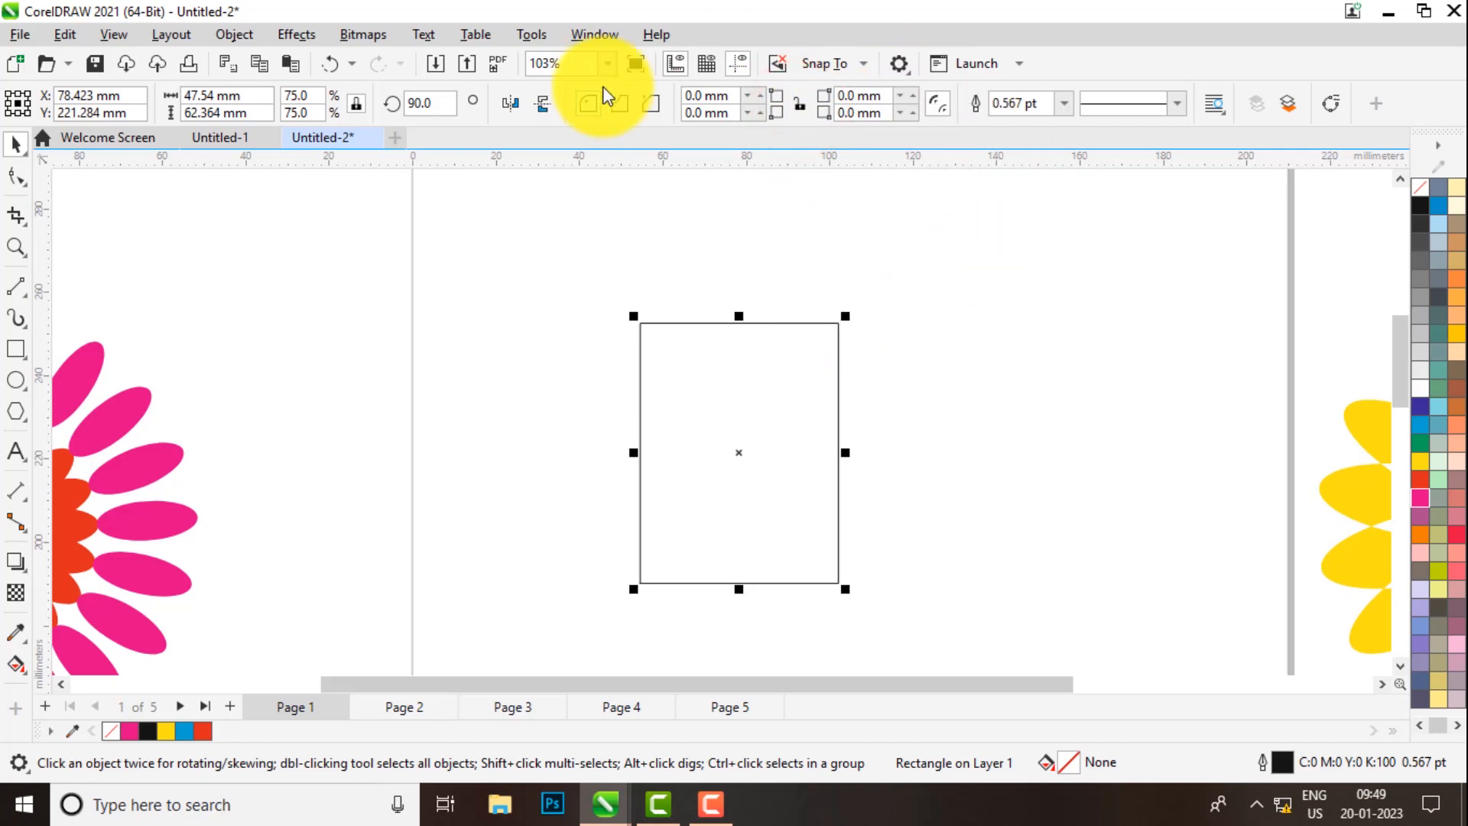
left_click(725, 95)
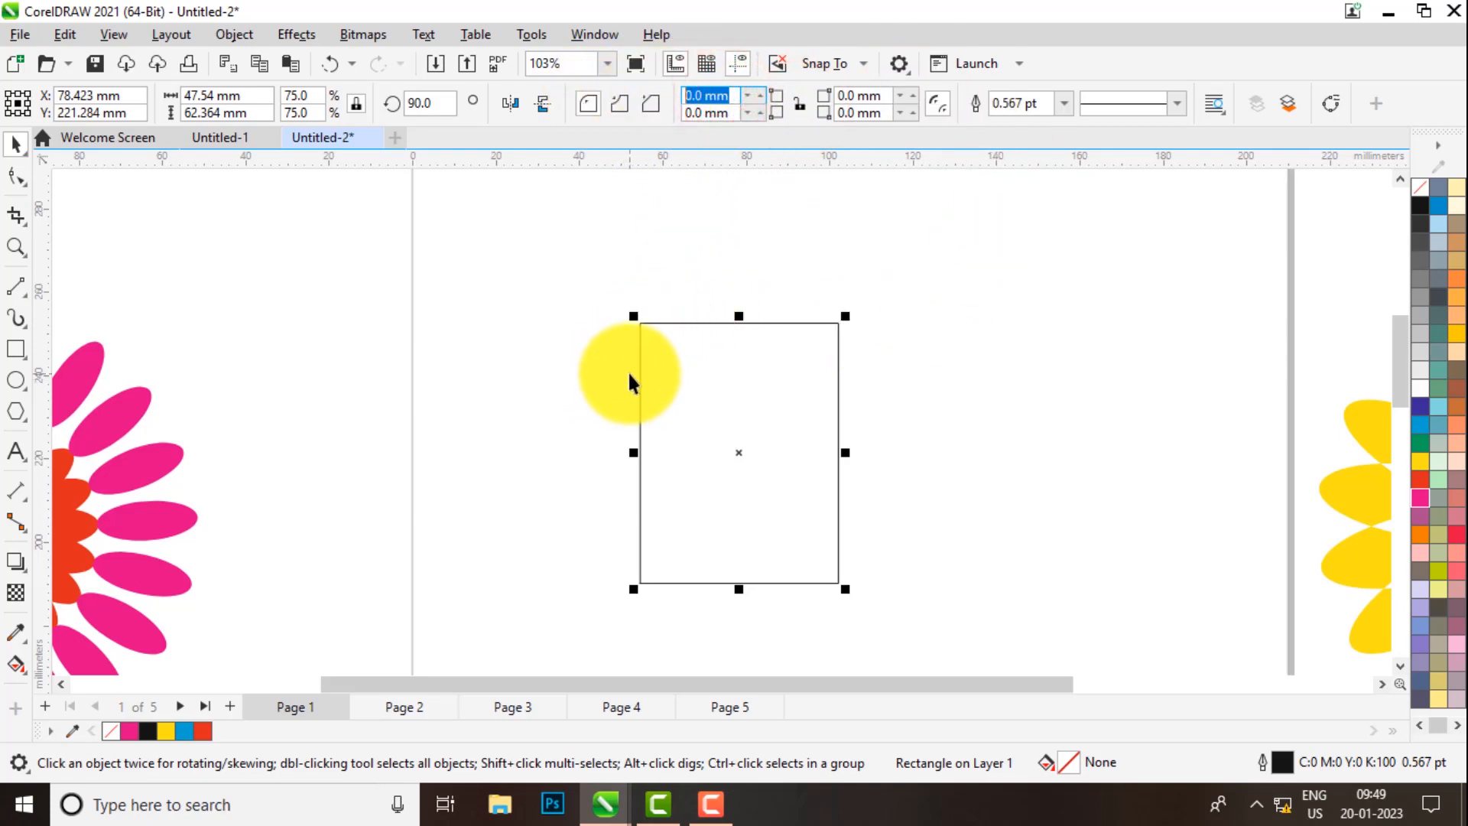
type("10")
key("Return")
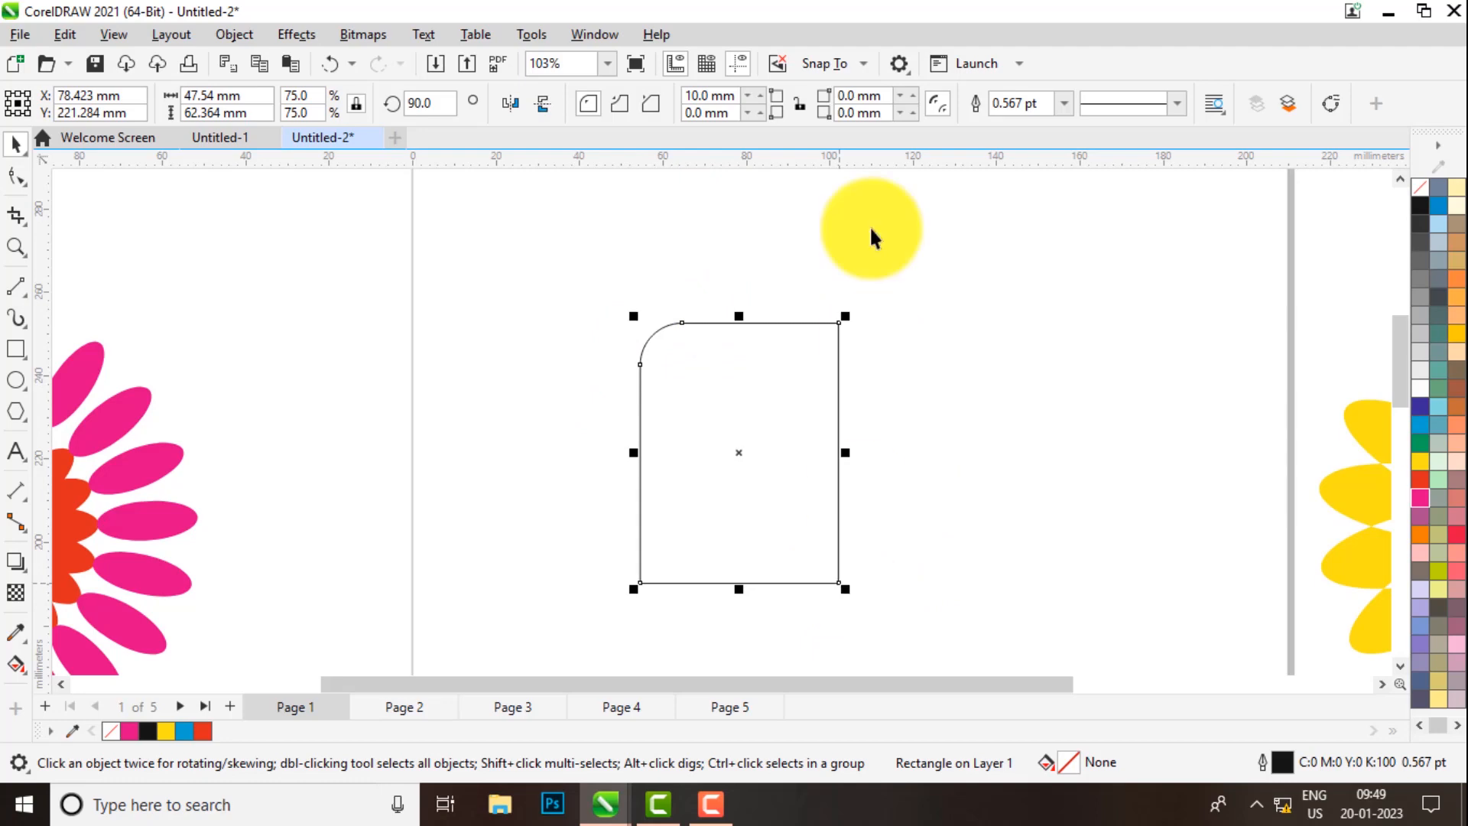
left_click(872, 112)
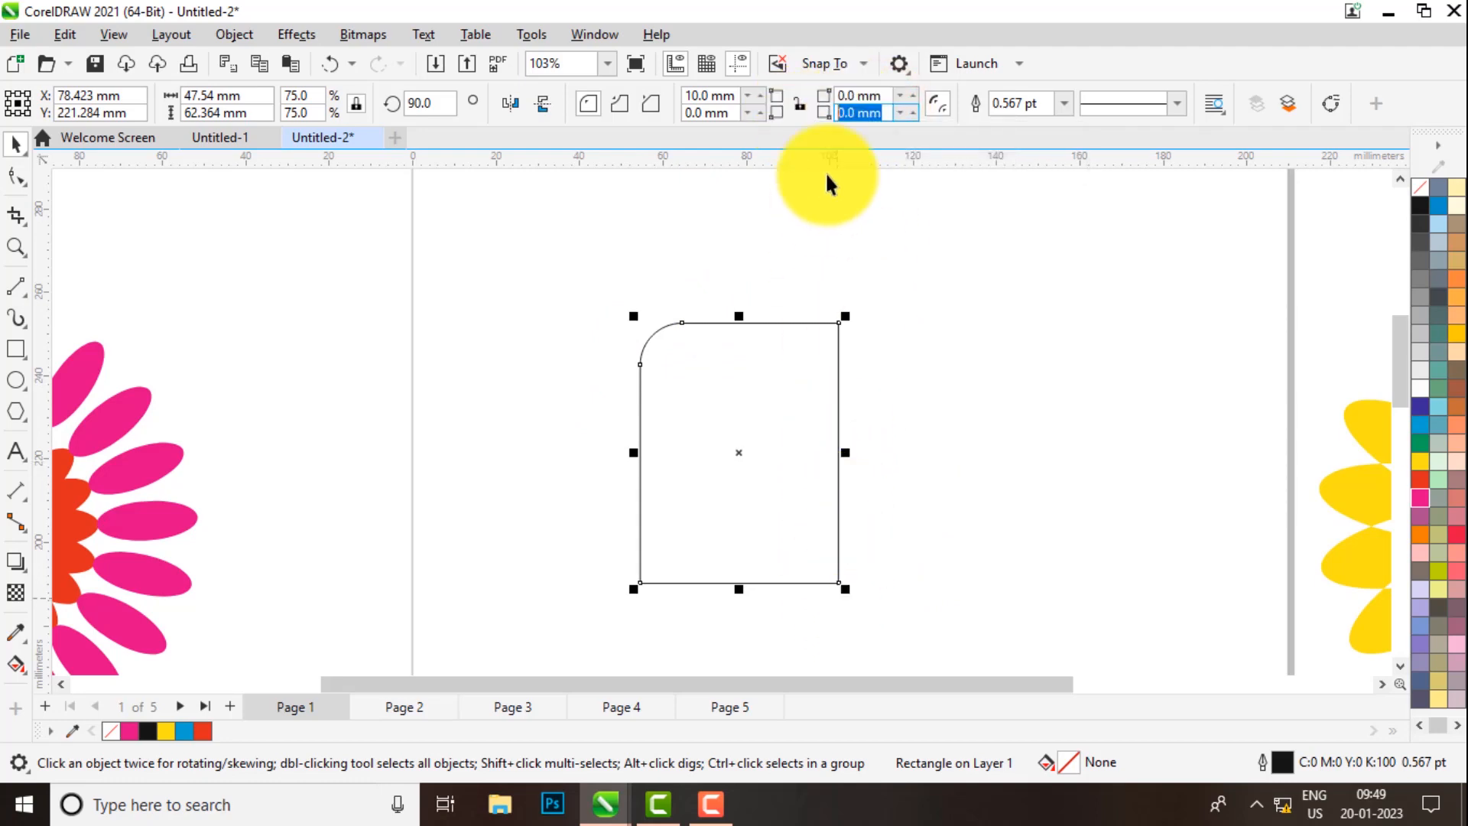
left_click(879, 92)
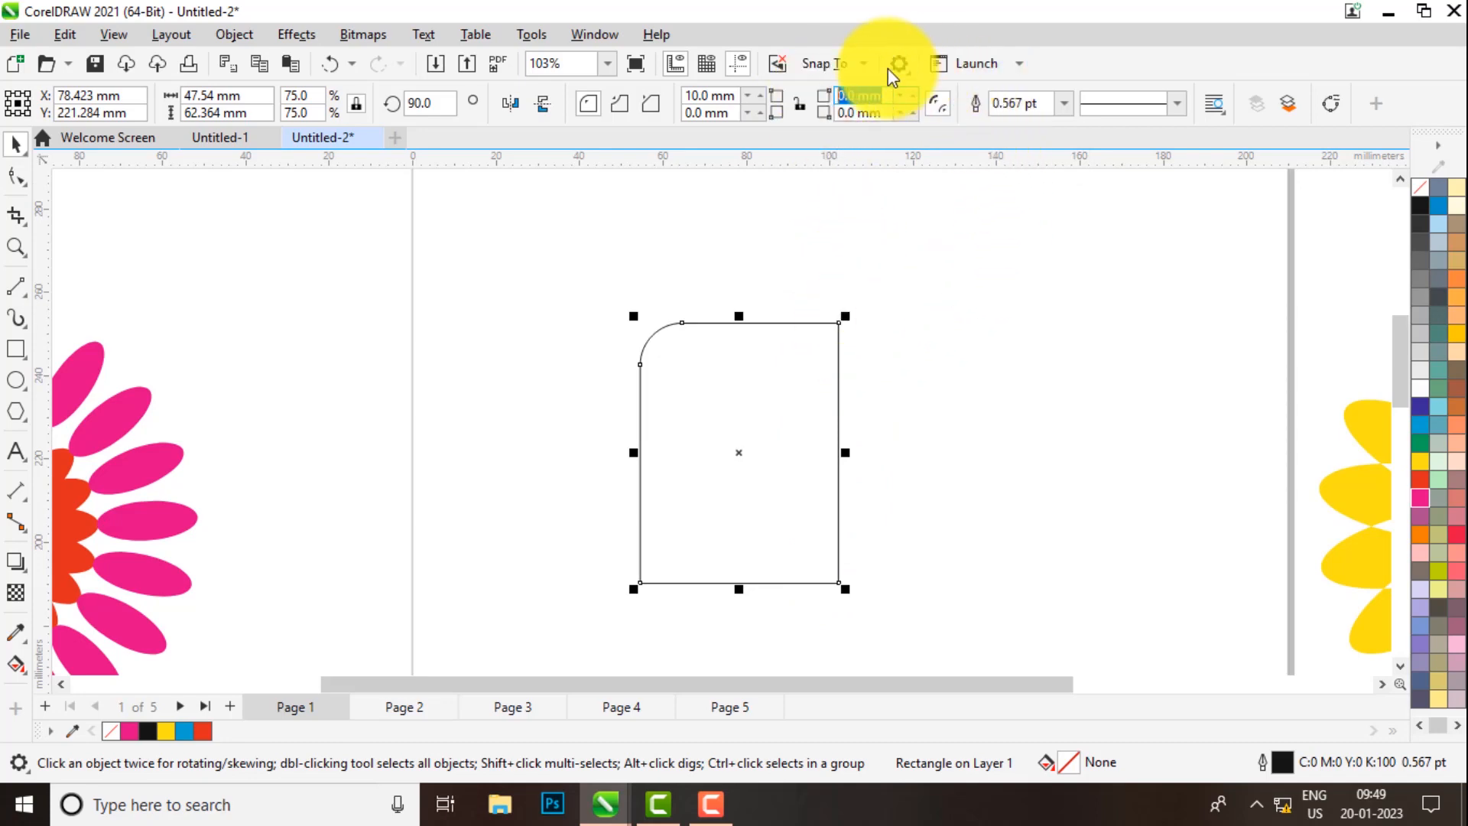
- Mirror the rectangle horizontally and vertically, and move it to about X 167 mm, Y 224 mm
left_click(767, 395)
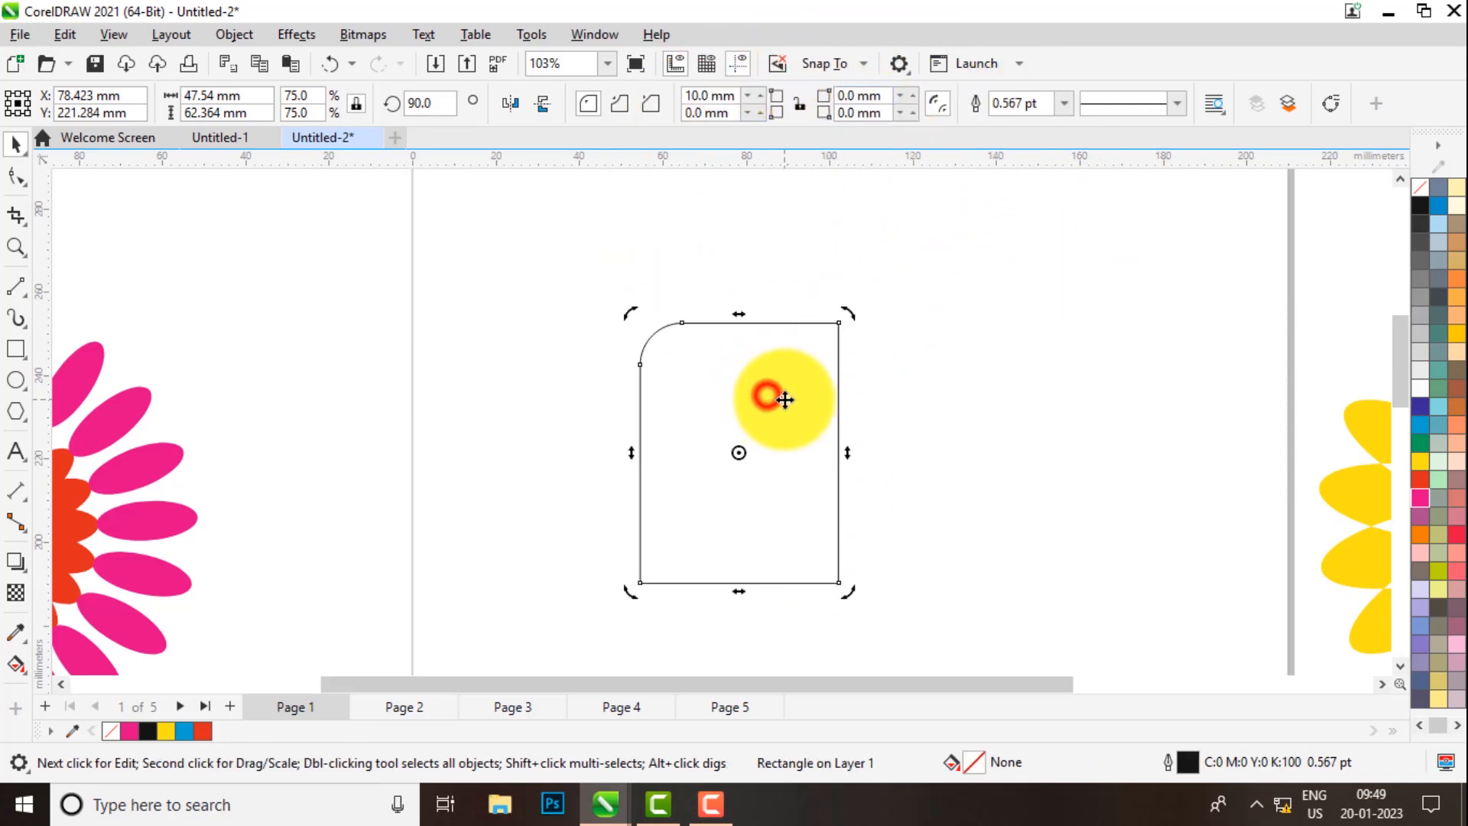
left_click(517, 107)
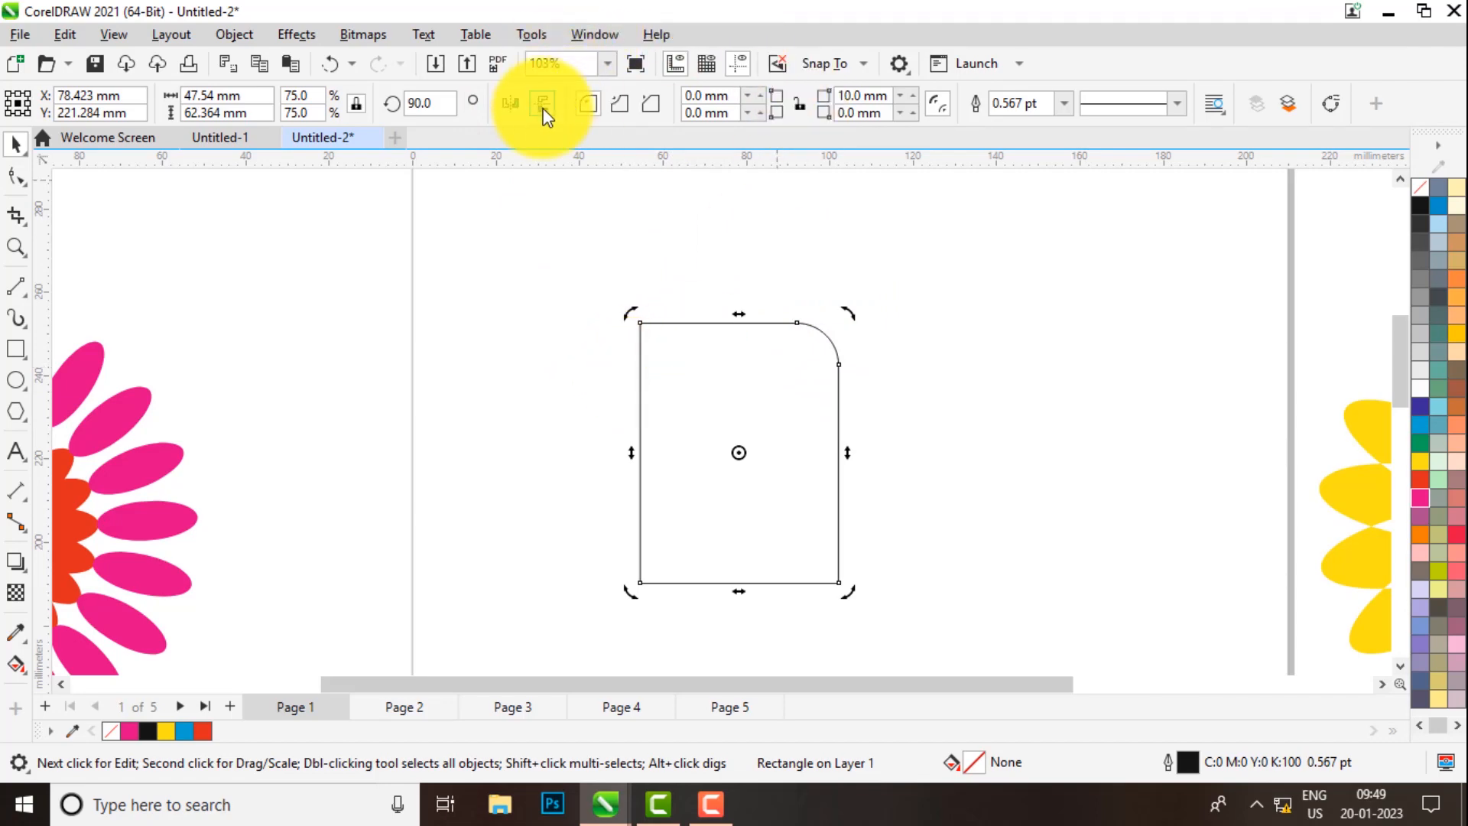
left_click(511, 104)
left_click(512, 104)
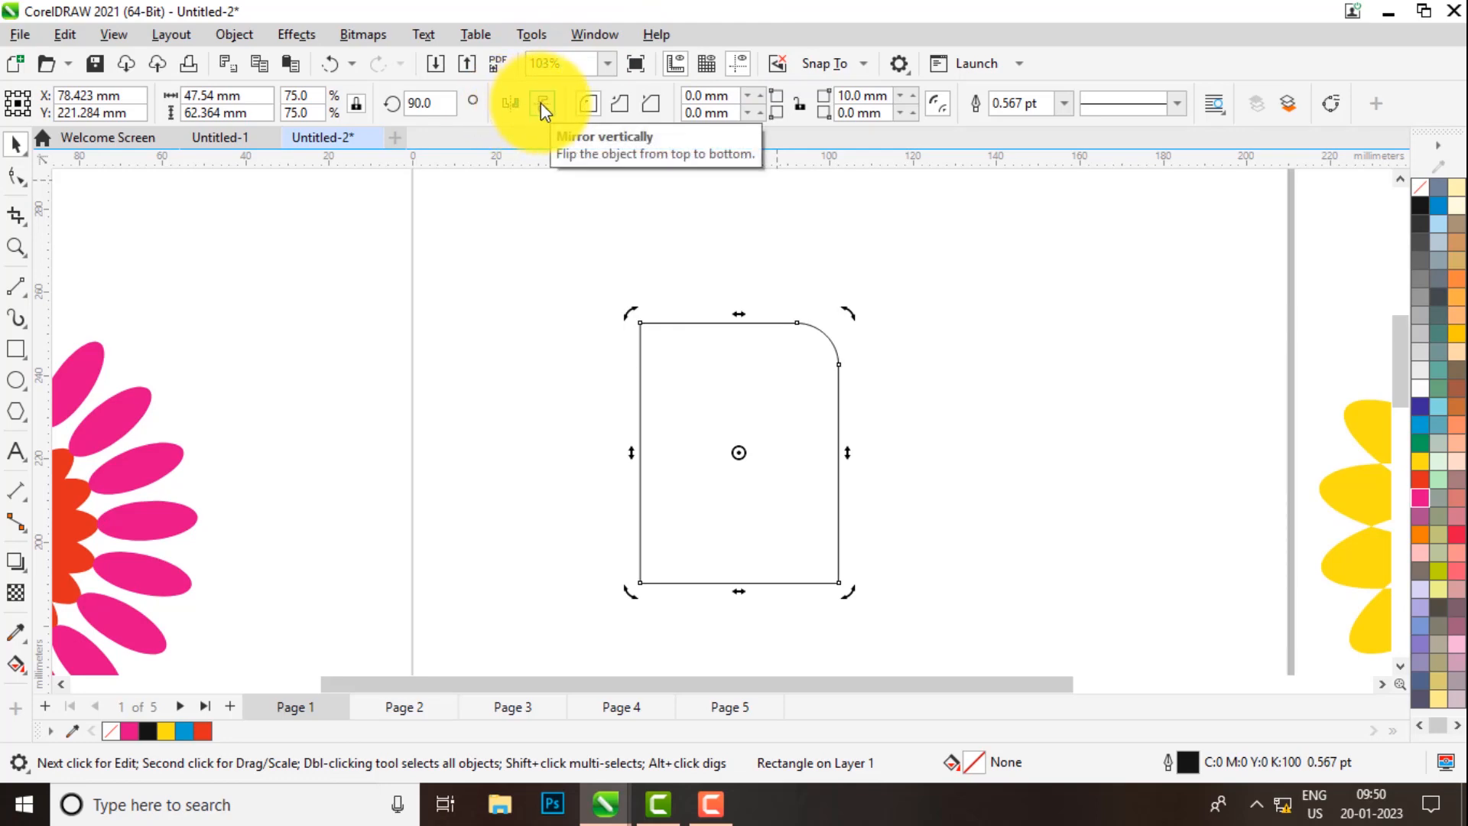
left_click(544, 103)
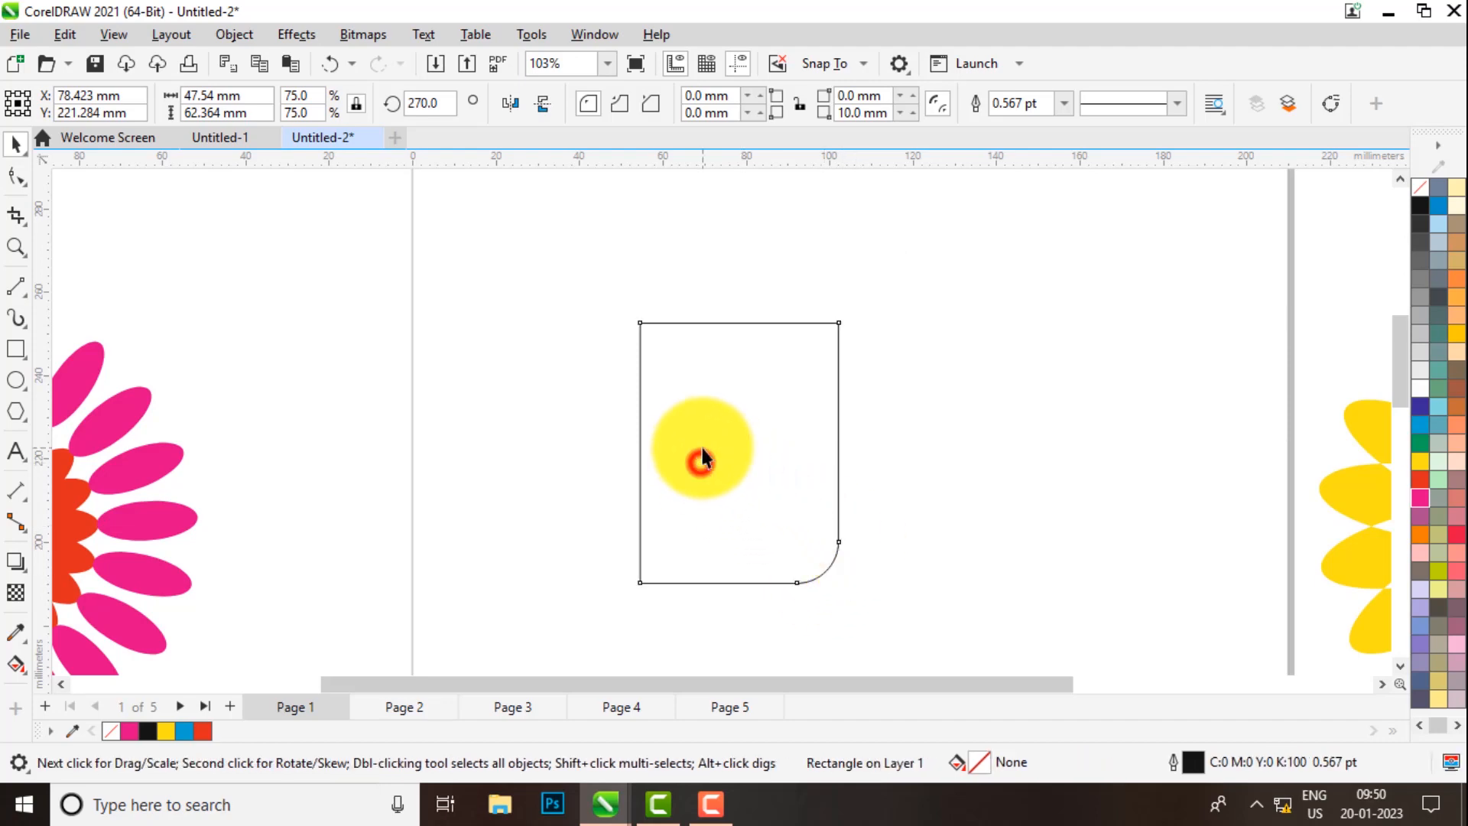
left_click_drag(700, 444, 1068, 429)
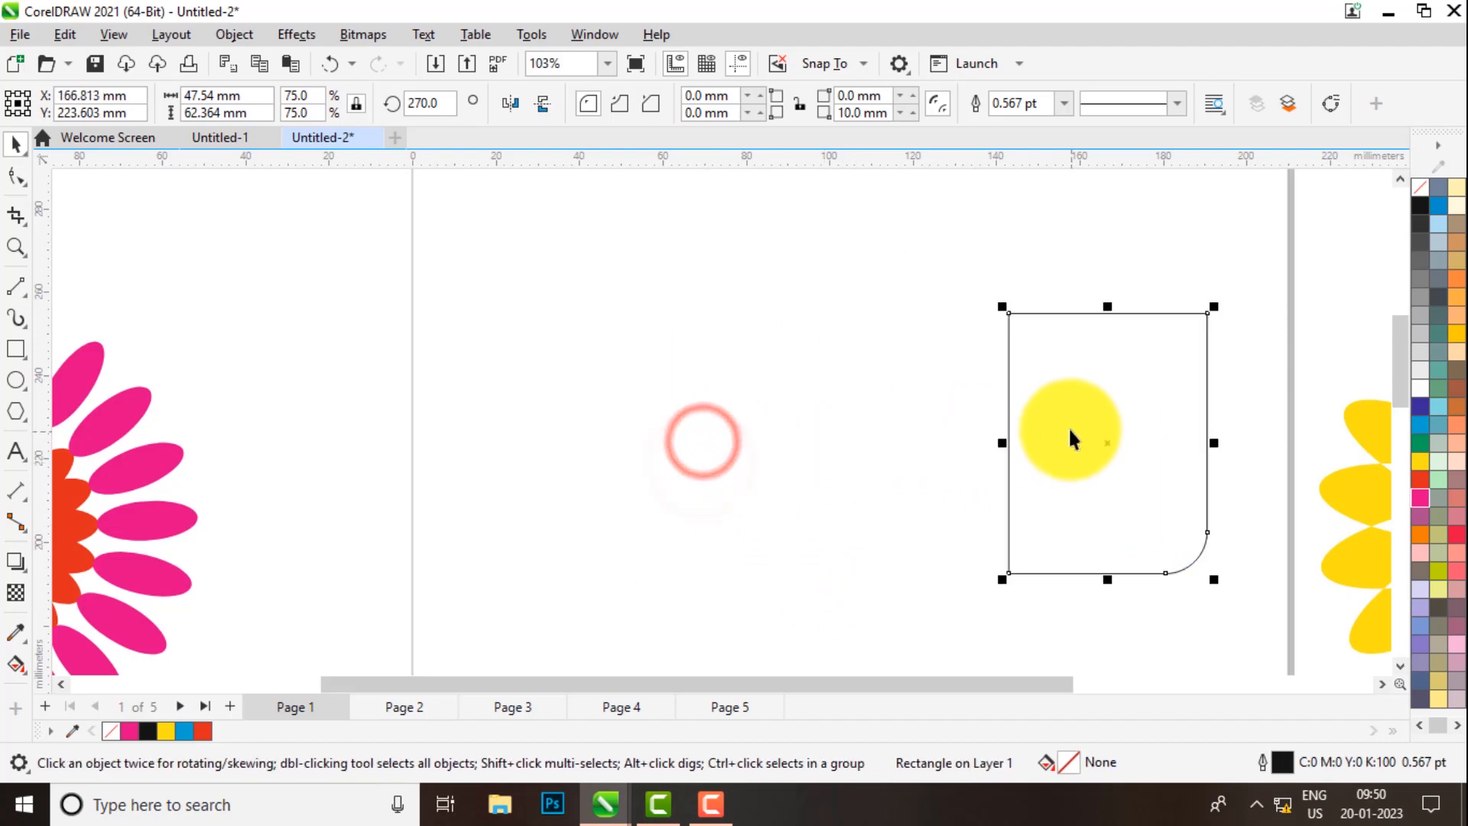
- Add the artistic text "Achievers" in the empty area beside the rectangle and make it bold
left_click(16, 452)
left_click(554, 403)
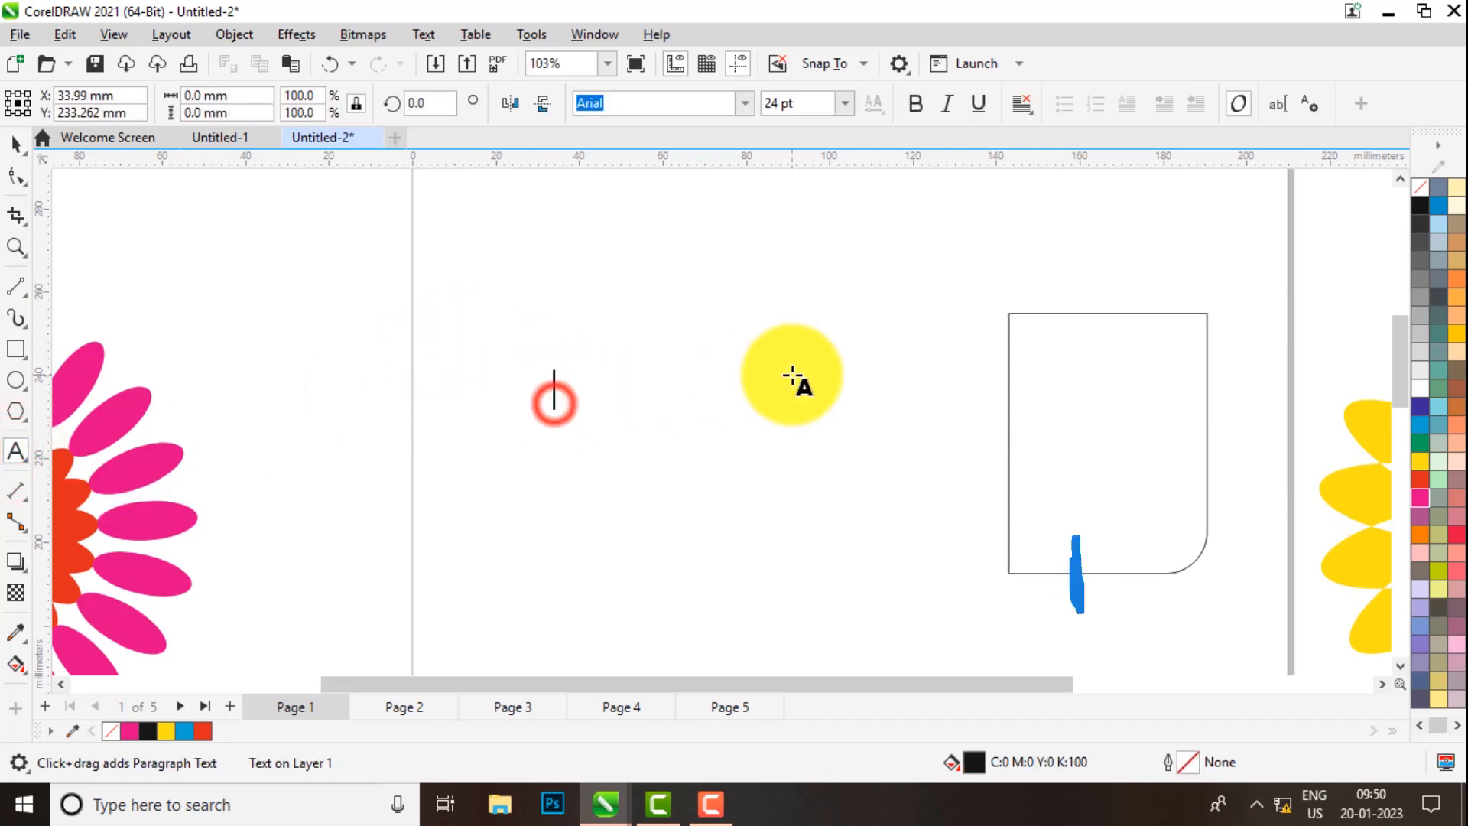
type("Achi")
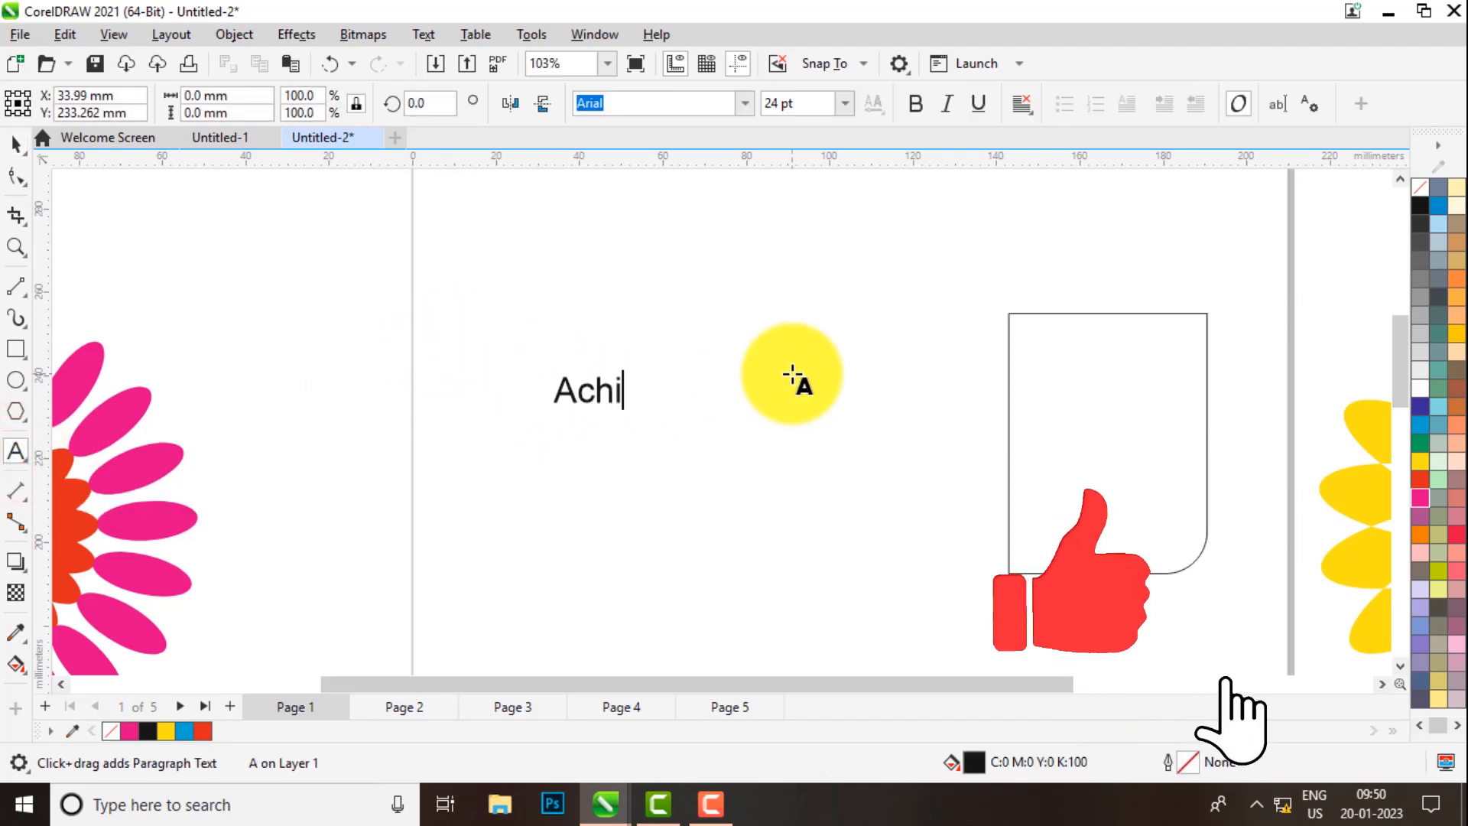
type("evers")
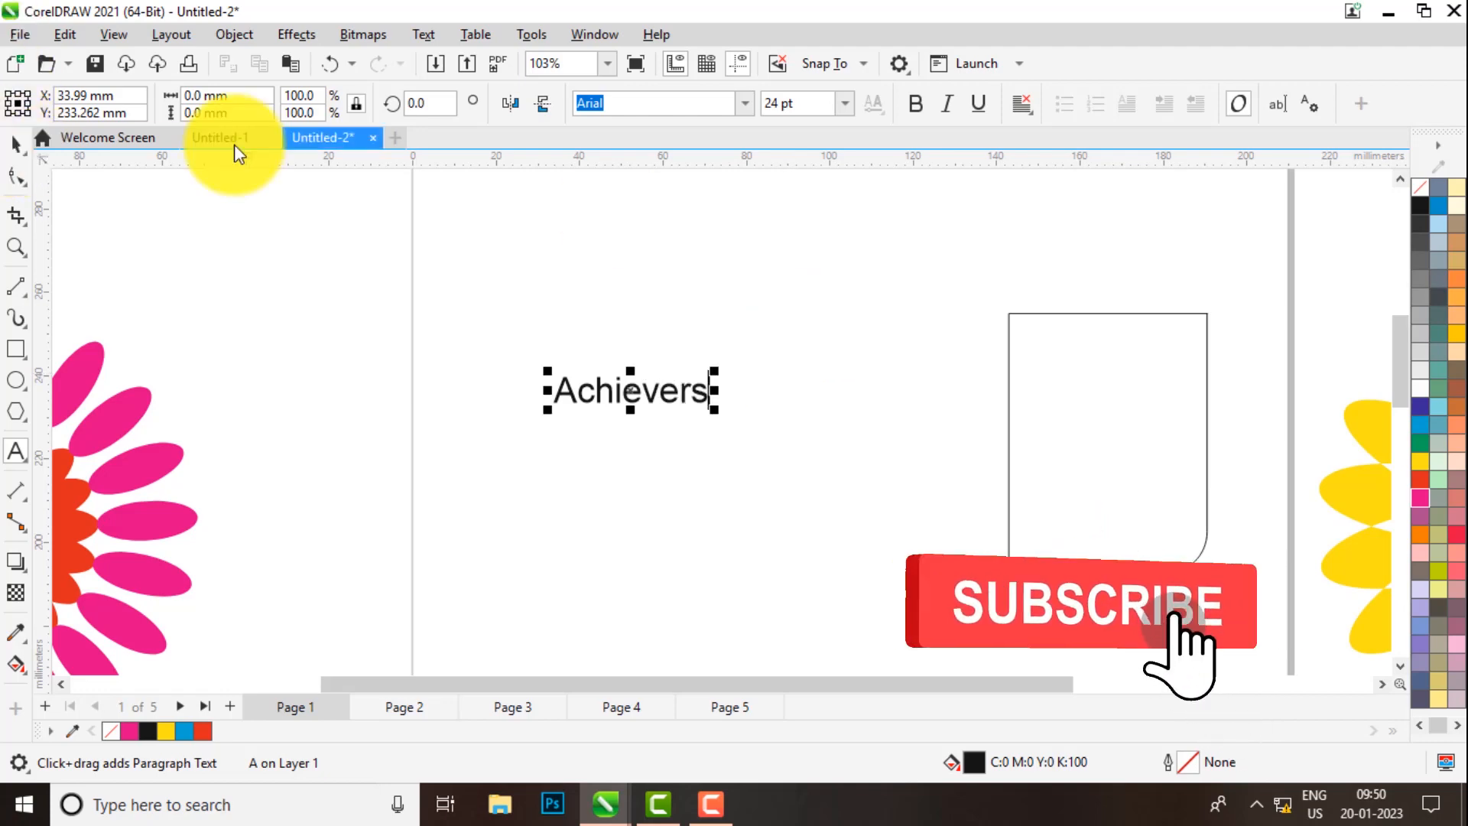
left_click(918, 105)
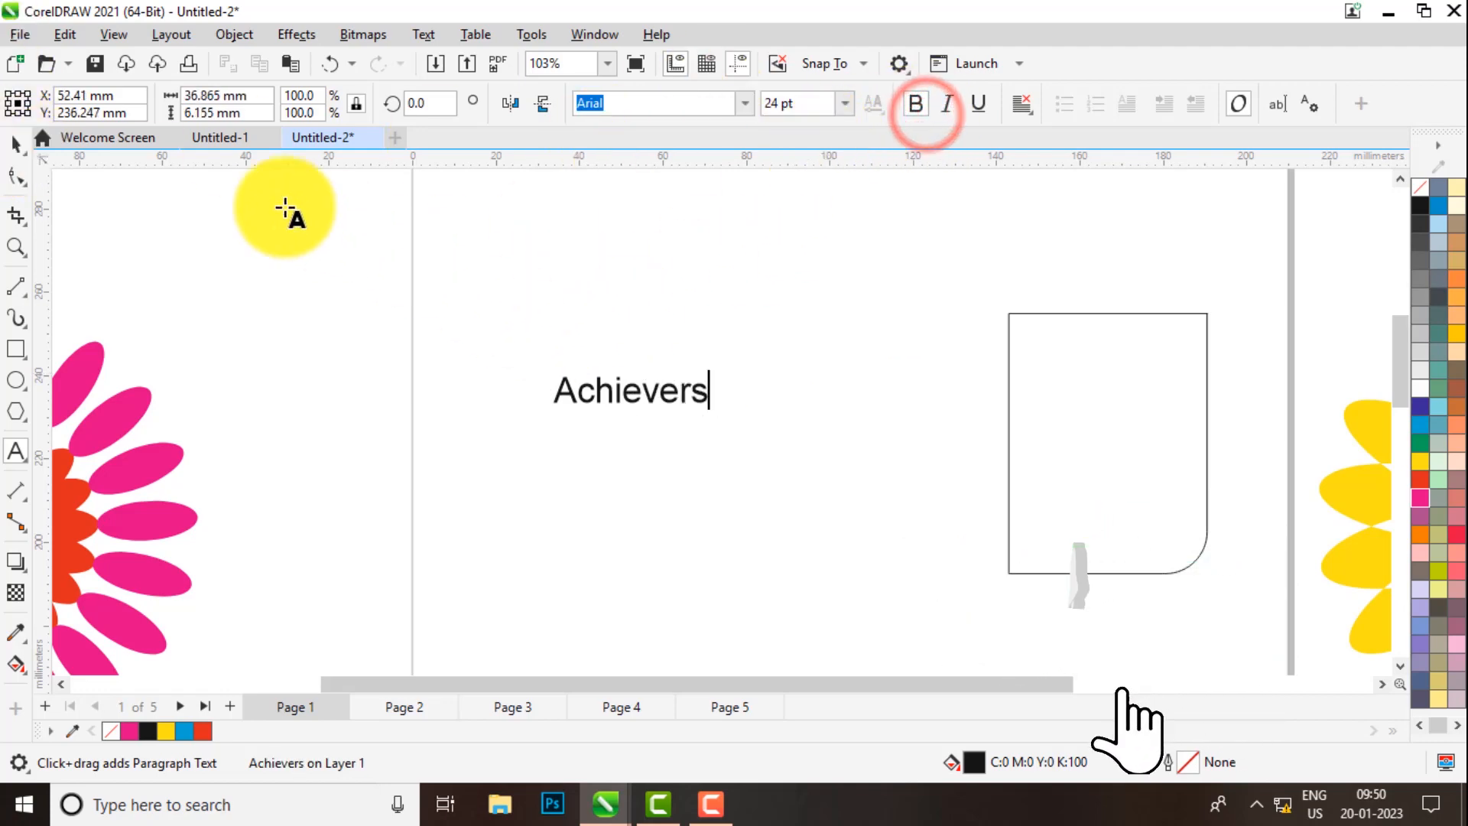
left_click(15, 143)
left_click(914, 103)
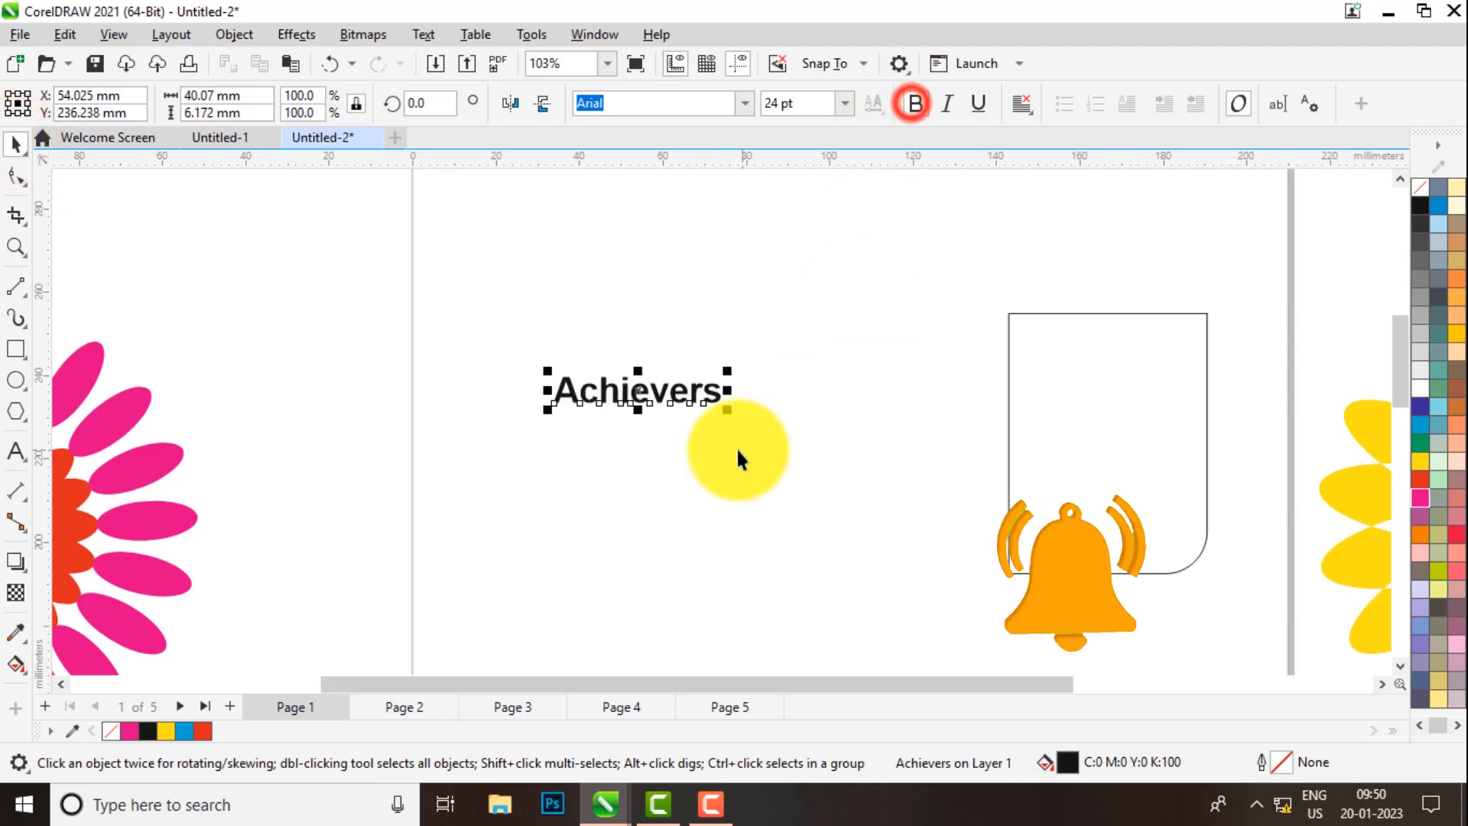
- Enlarge the "Achievers" text to about 61.5 pt and move it to about X 71 mm, Y 242 mm
left_click_drag(728, 410, 878, 469)
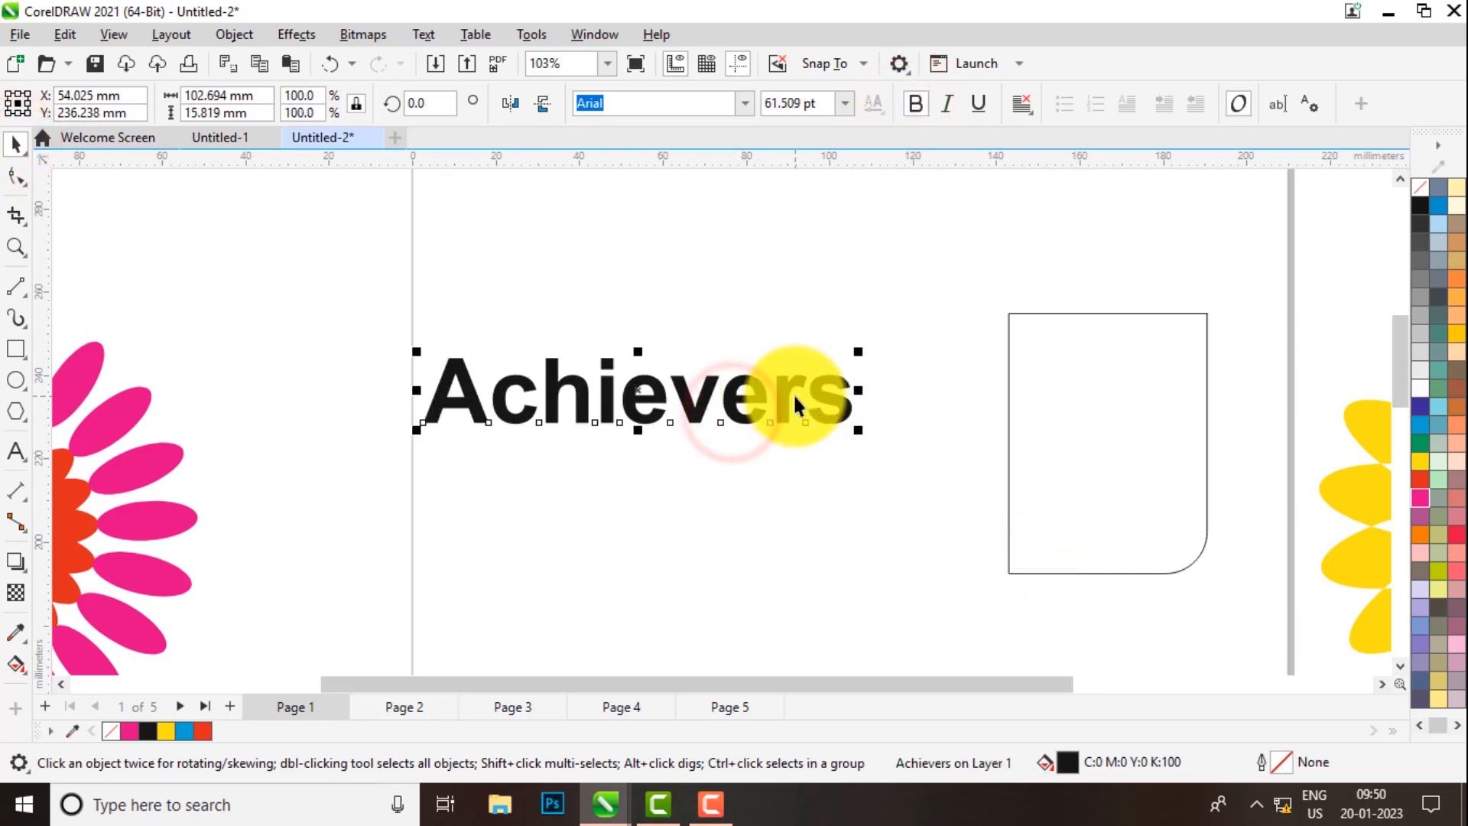
left_click(788, 387)
left_click_drag(754, 401, 818, 376)
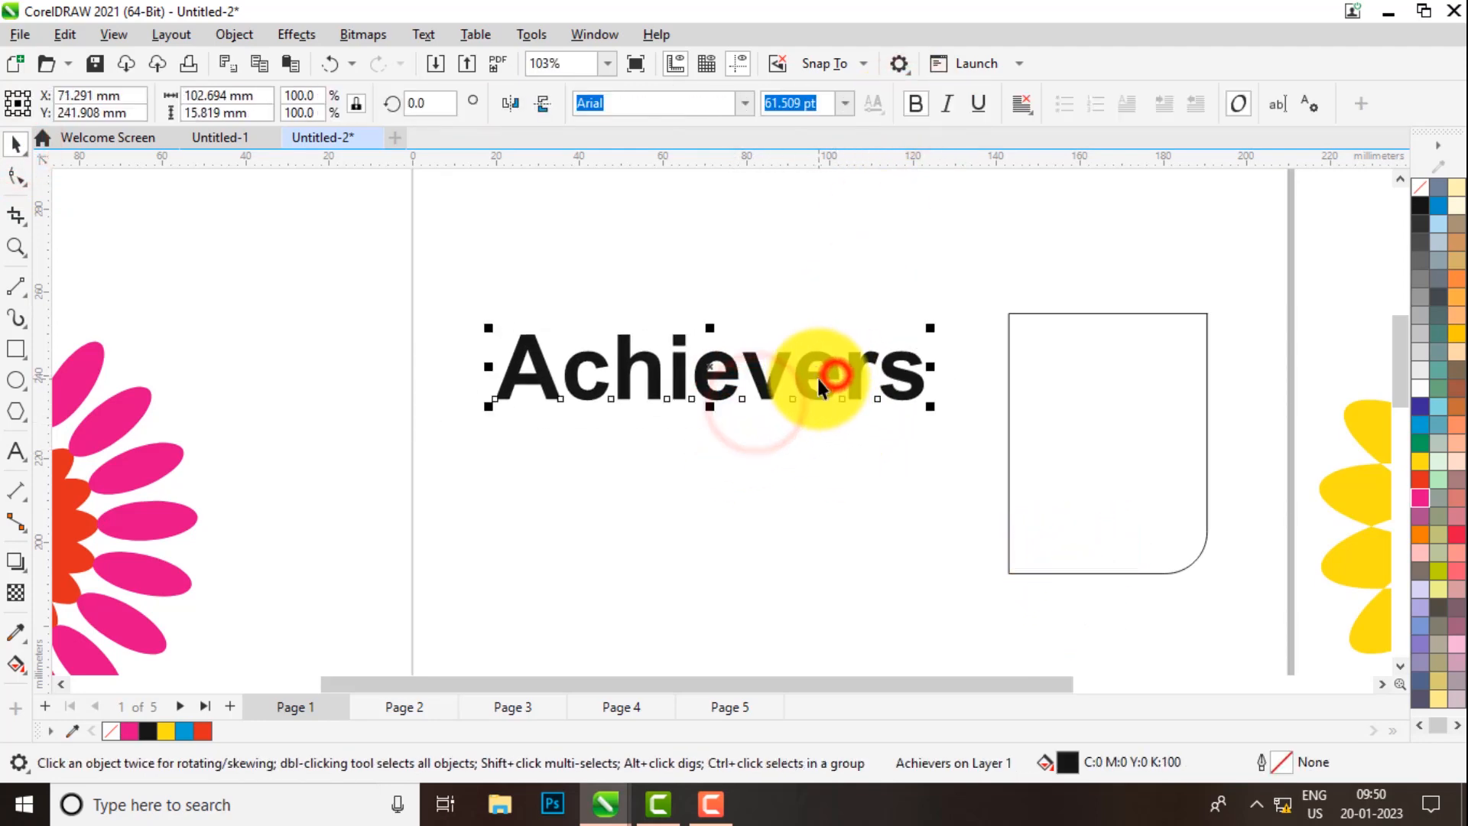
- Mirror the "Achievers" text horizontally and vertically, and mirror it back to its original orientation
left_click(519, 106)
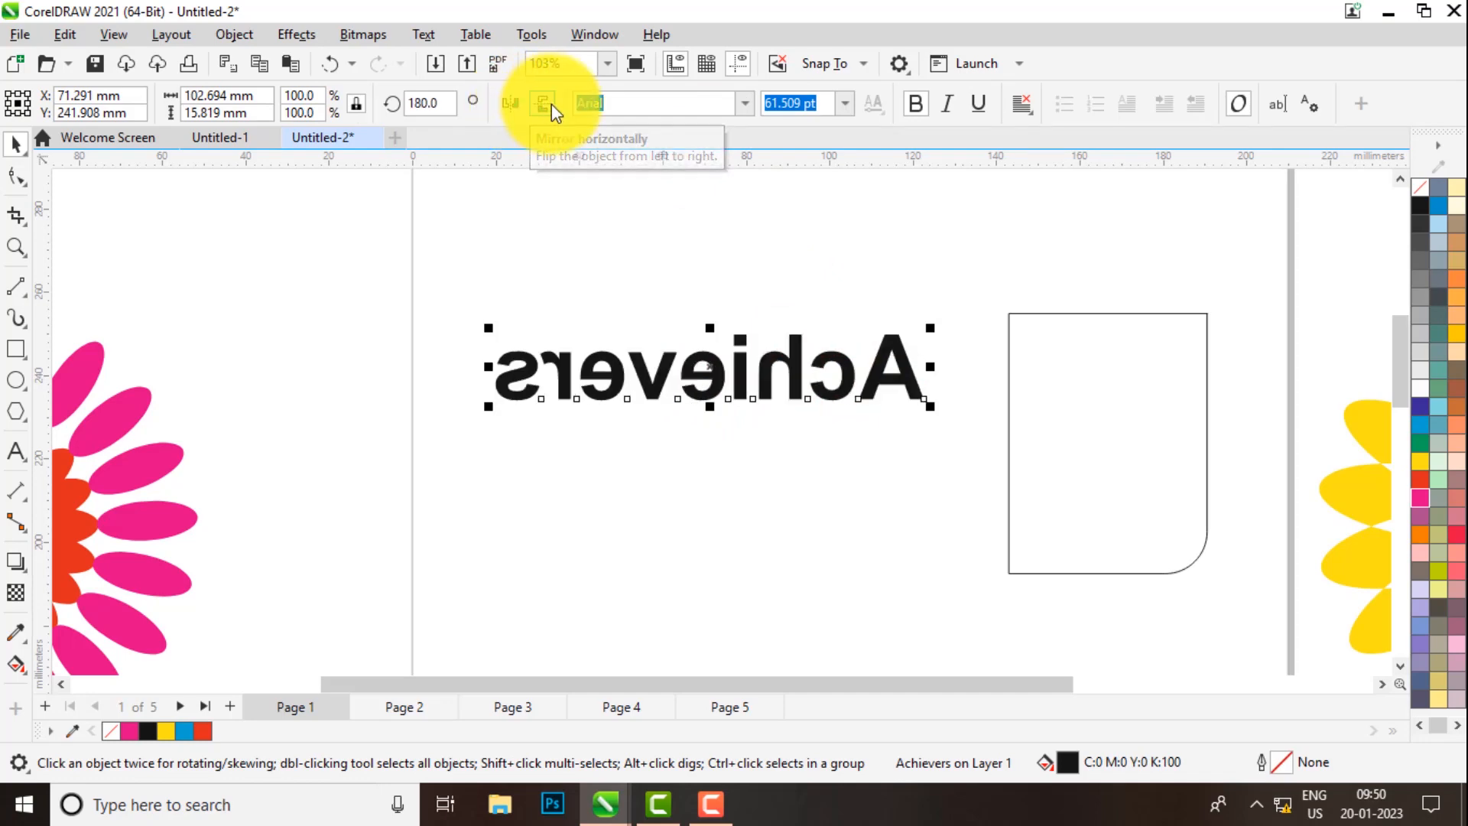
left_click(549, 102)
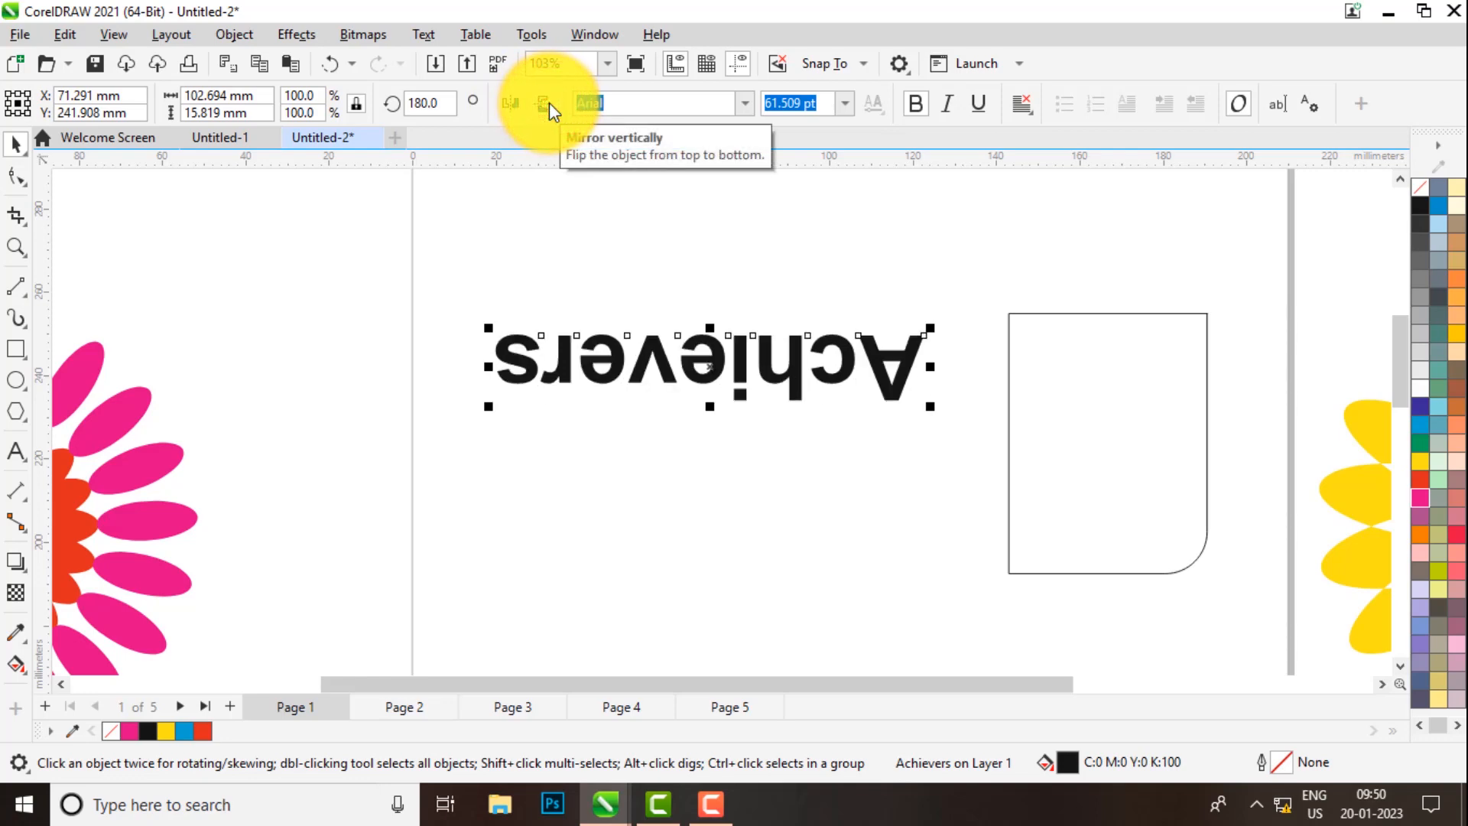
left_click(549, 103)
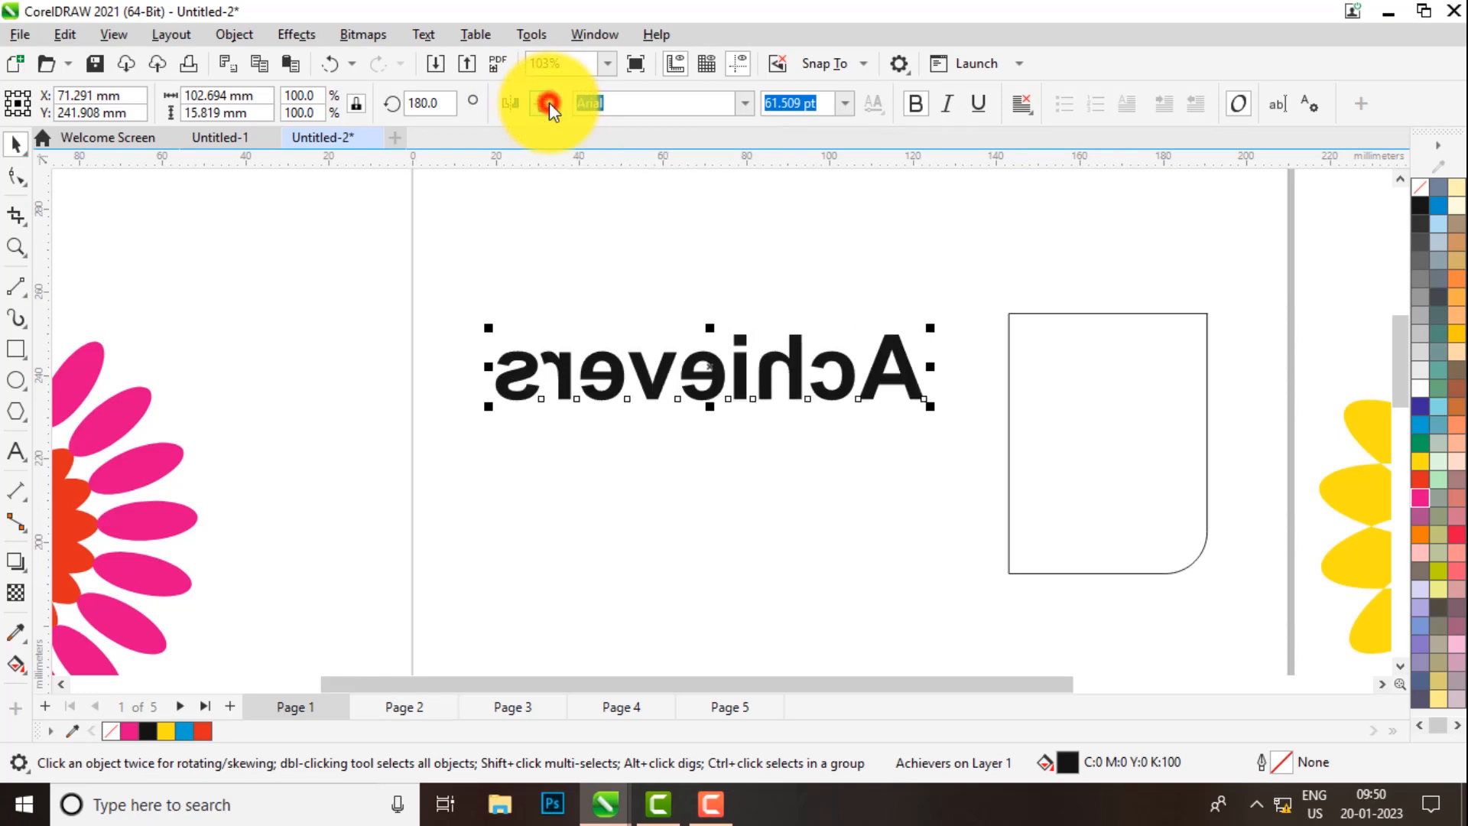
left_click(520, 106)
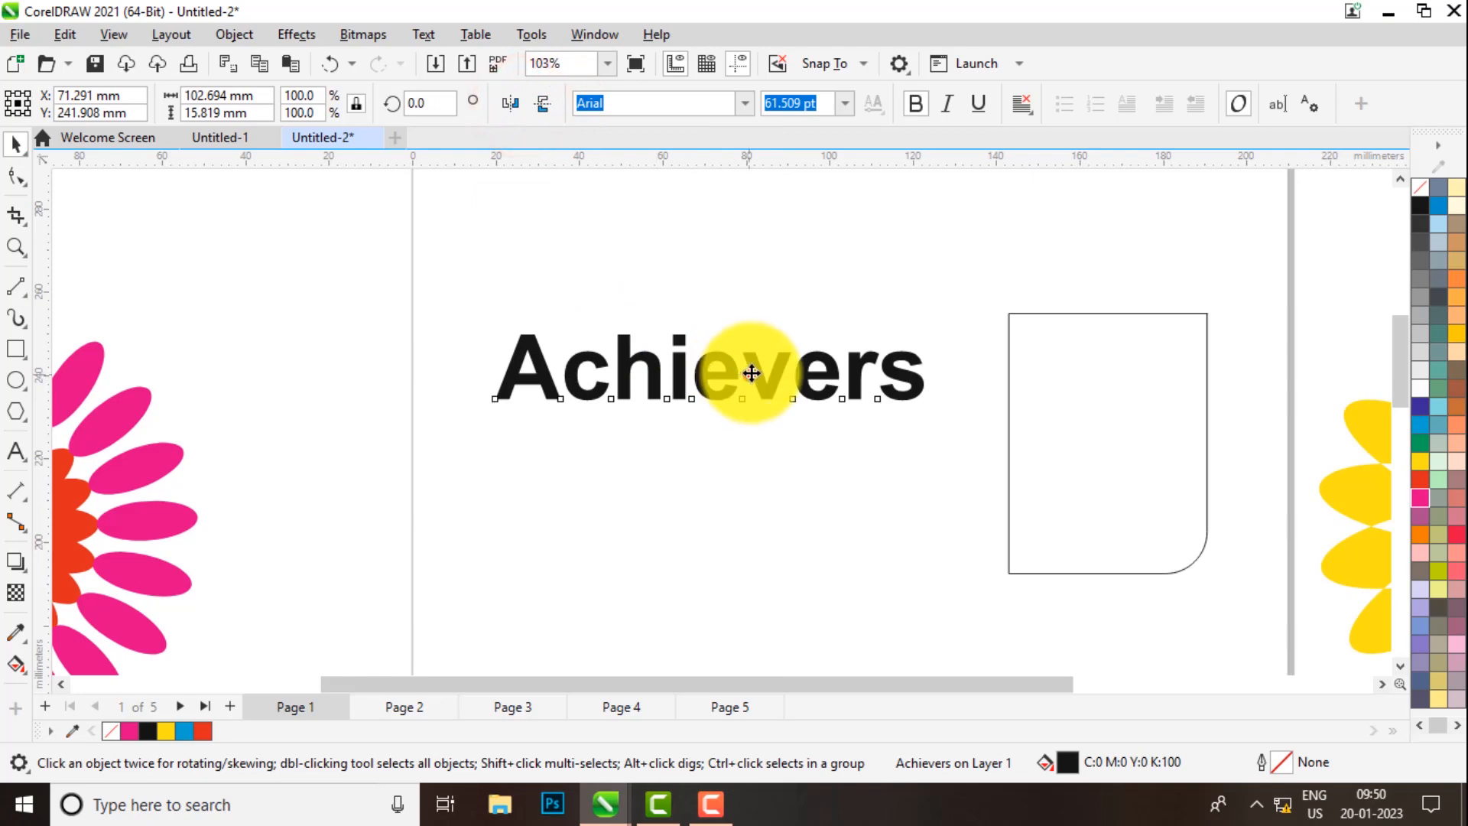
- Move the "Achievers" text to about X 65 mm, Y 246 mm
mouse_move(746, 366)
left_mouse_down()
mouse_move(714, 342)
mouse_move(720, 357)
left_mouse_up()
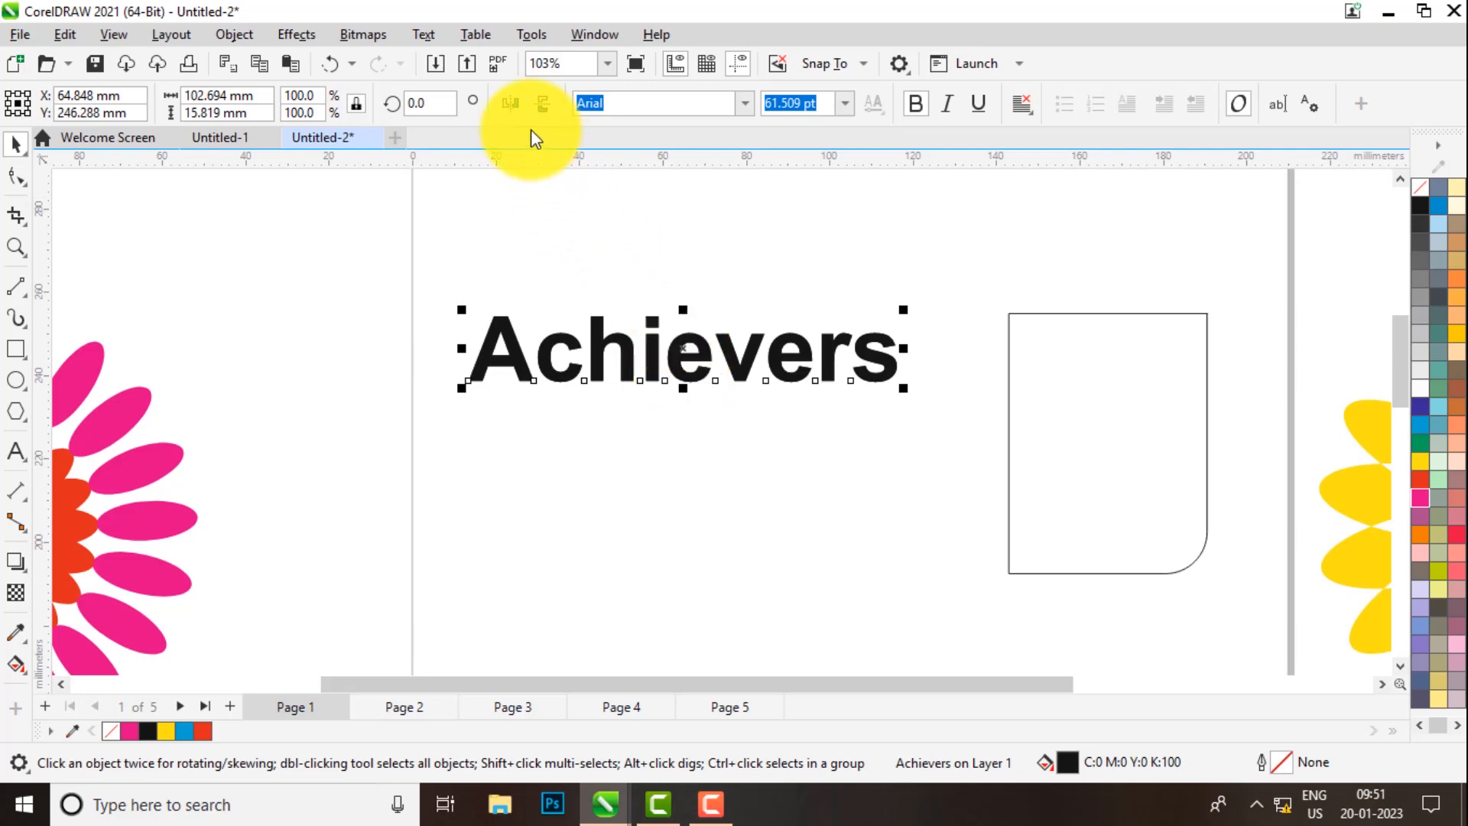
left_click(542, 103)
left_click_drag(657, 326, 685, 401)
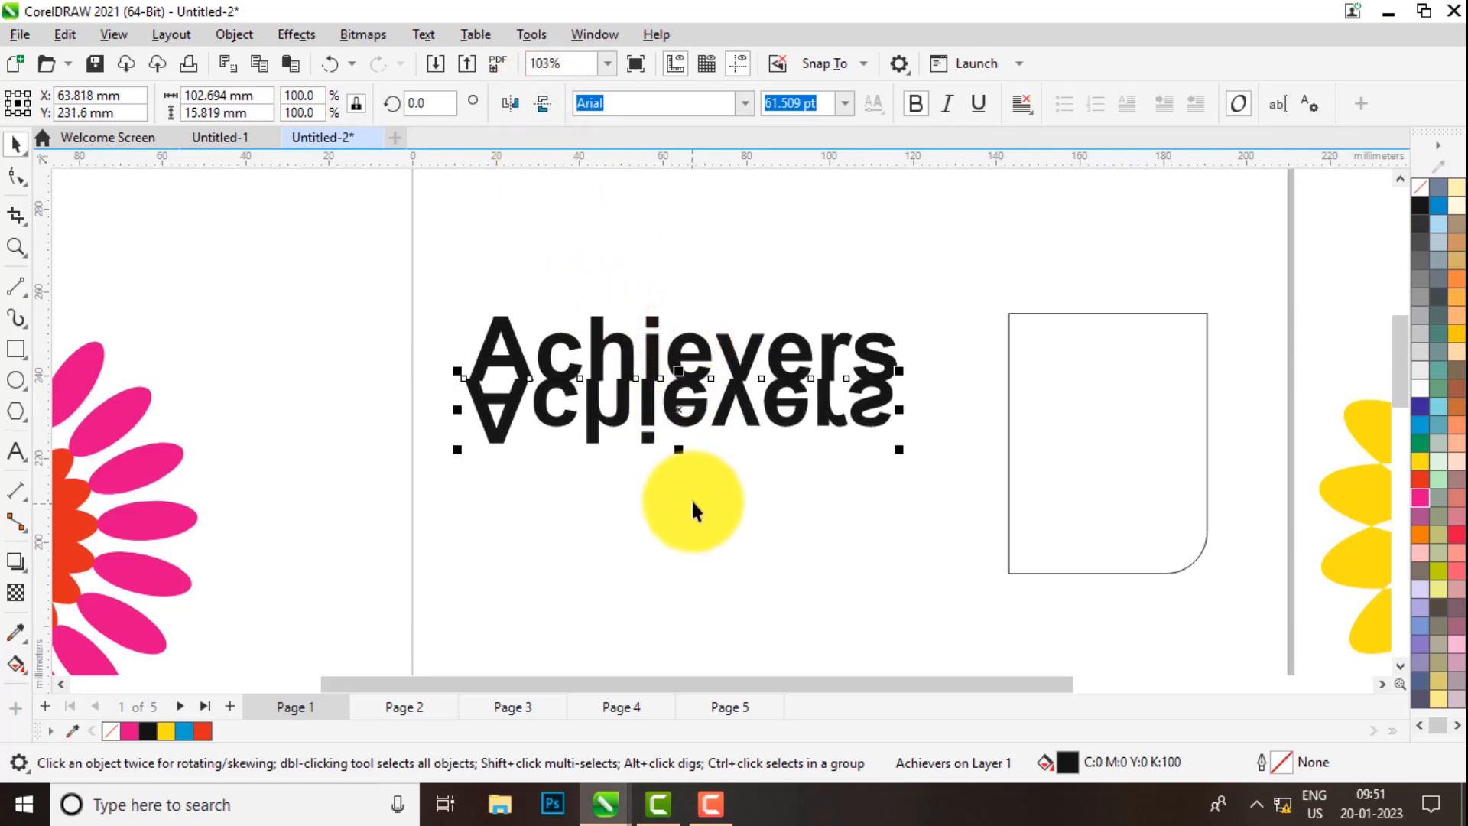
left_click(656, 421)
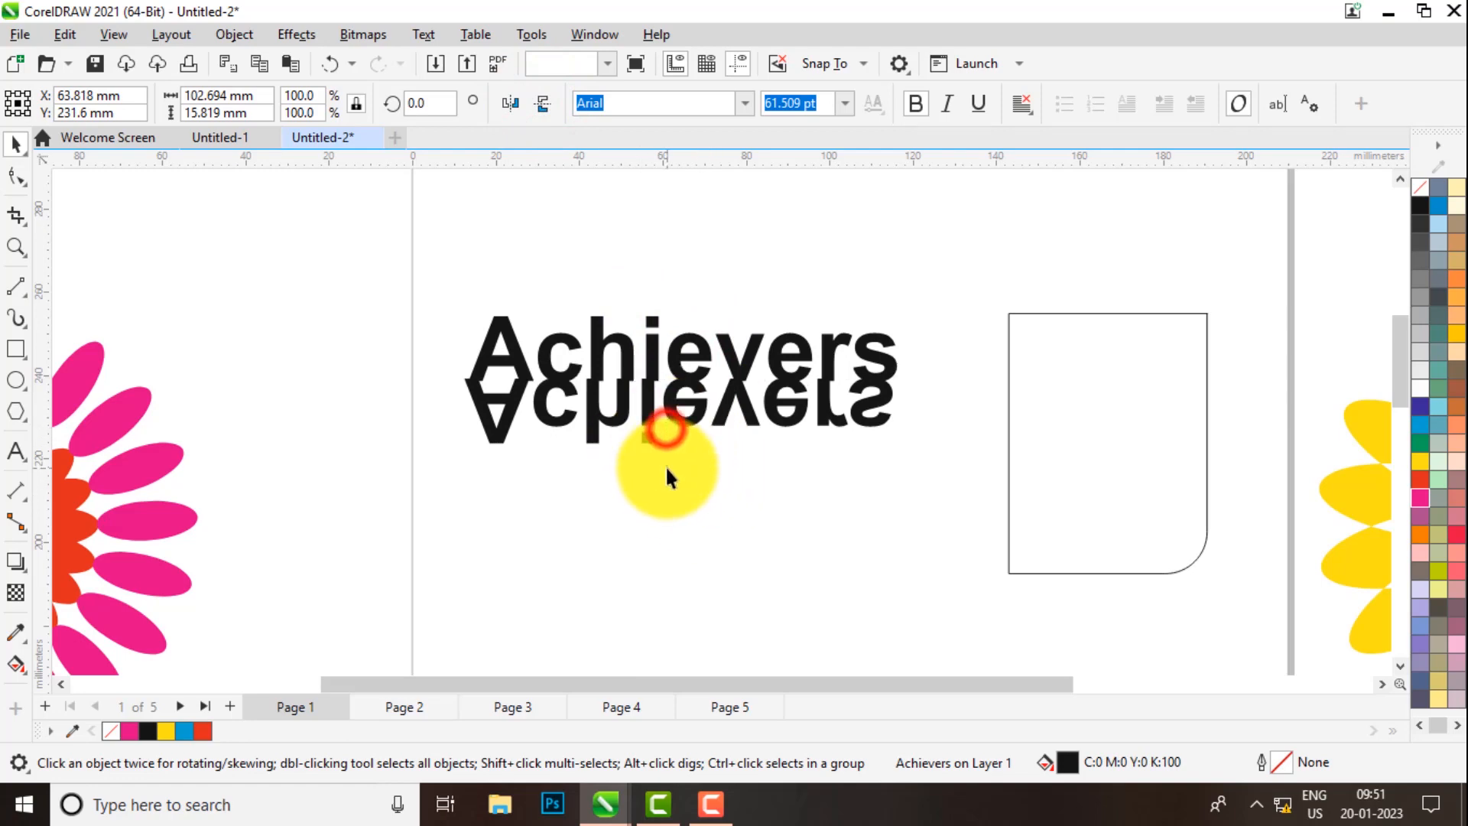
key("Delete")
- Create a vertically mirrored copy of the "Achievers" text at about X 65 mm, Y 231 mm, and fill it light grey
left_click(691, 378)
left_click_drag(692, 378, 678, 461)
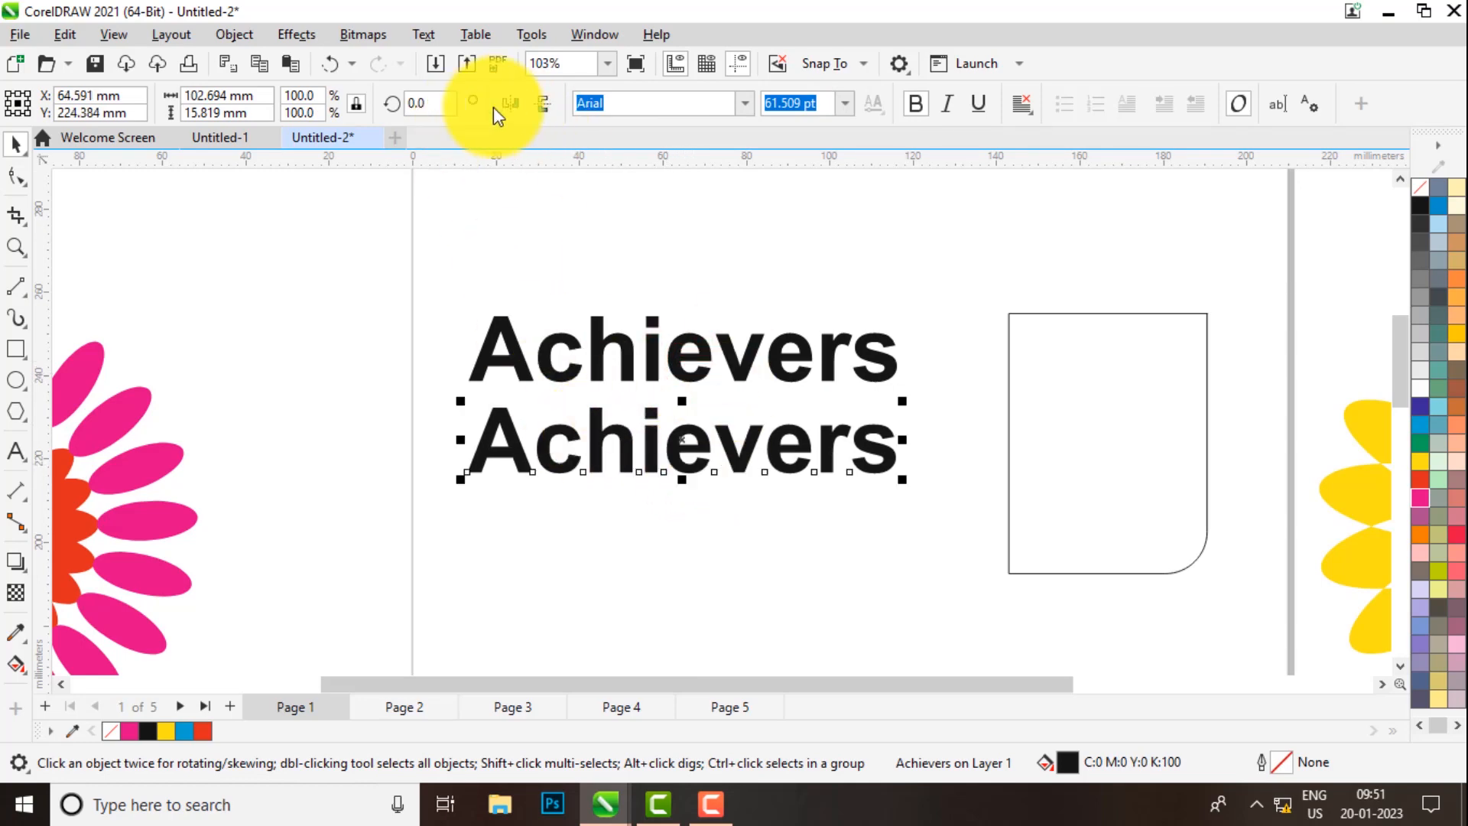
left_click(536, 102)
left_click_drag(655, 414, 656, 387)
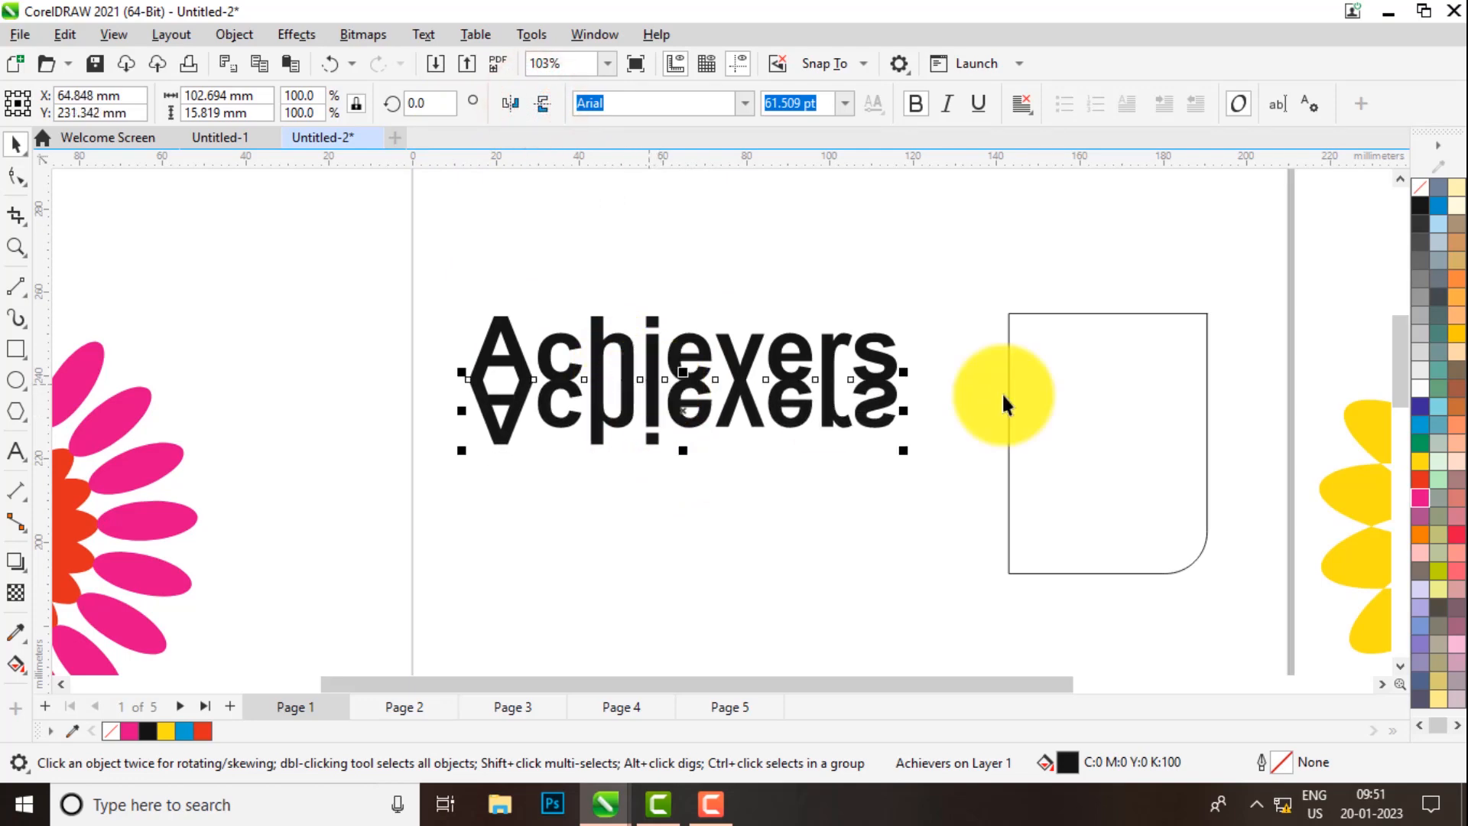
left_click(1421, 352)
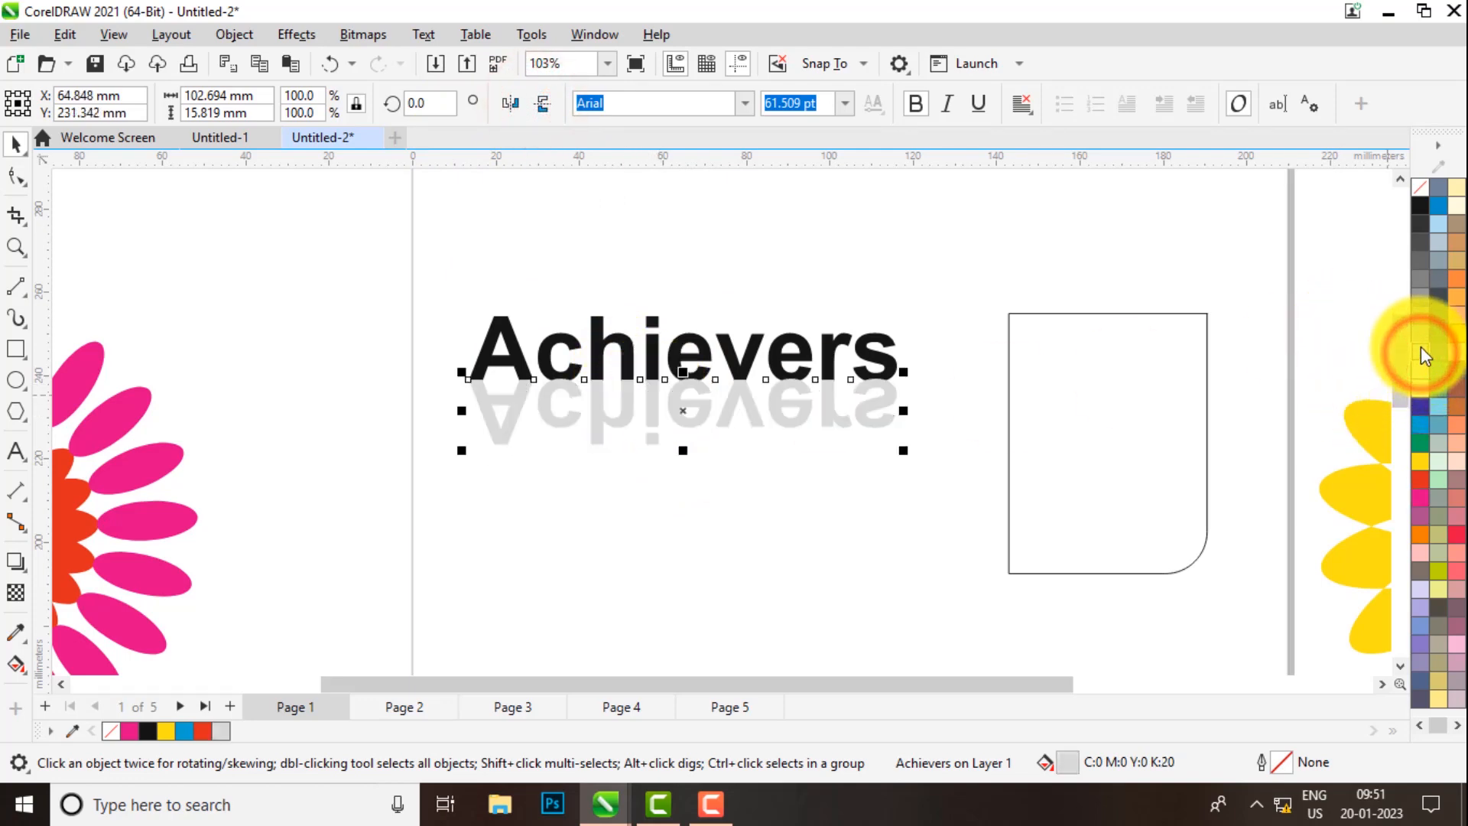
left_click(918, 243)
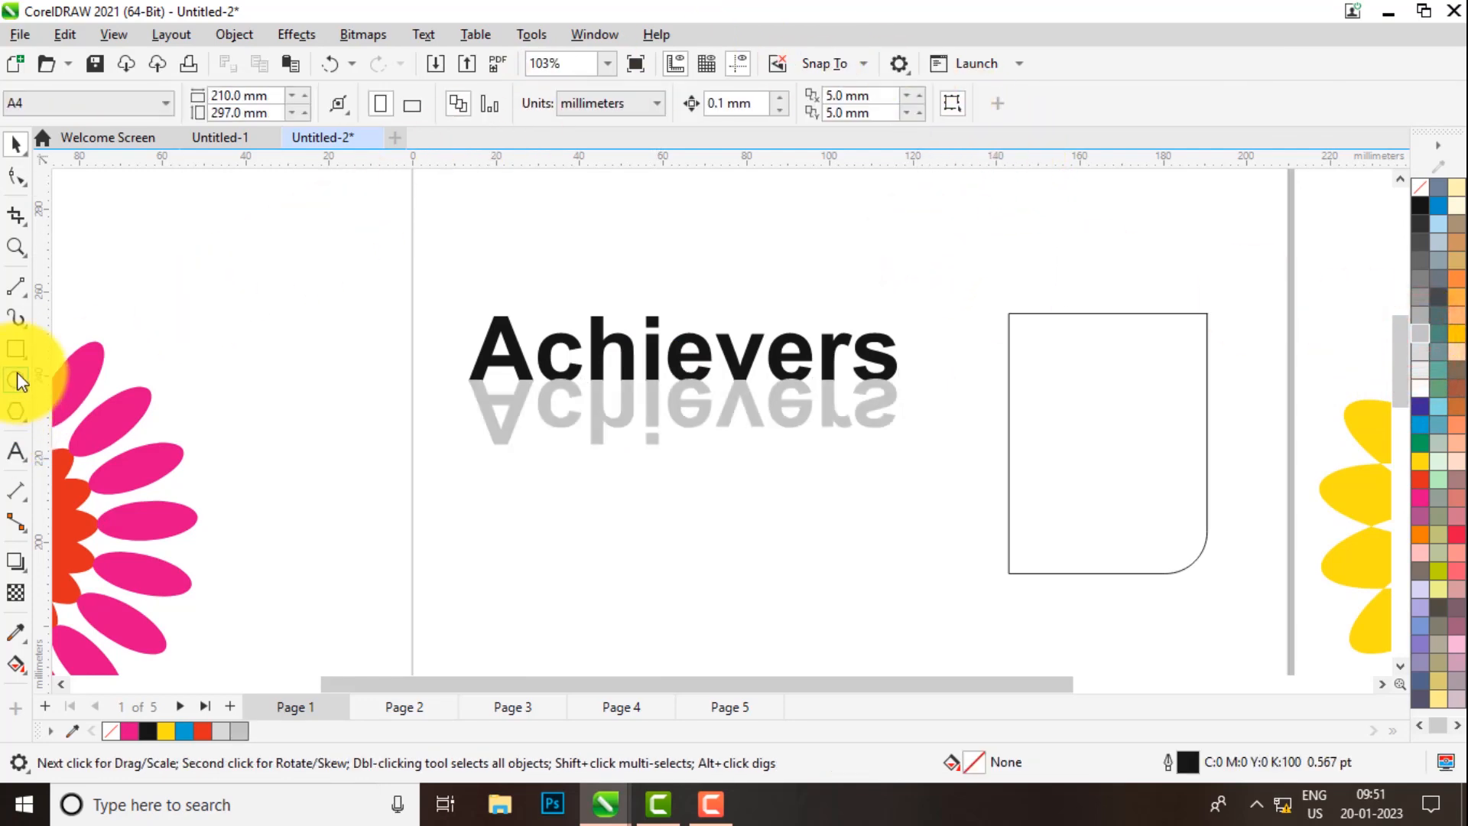
- Move the rectangle with one rounded corner to about X 155 mm, Y 231 mm, and set its outline width to 8 pt
left_click(16, 349)
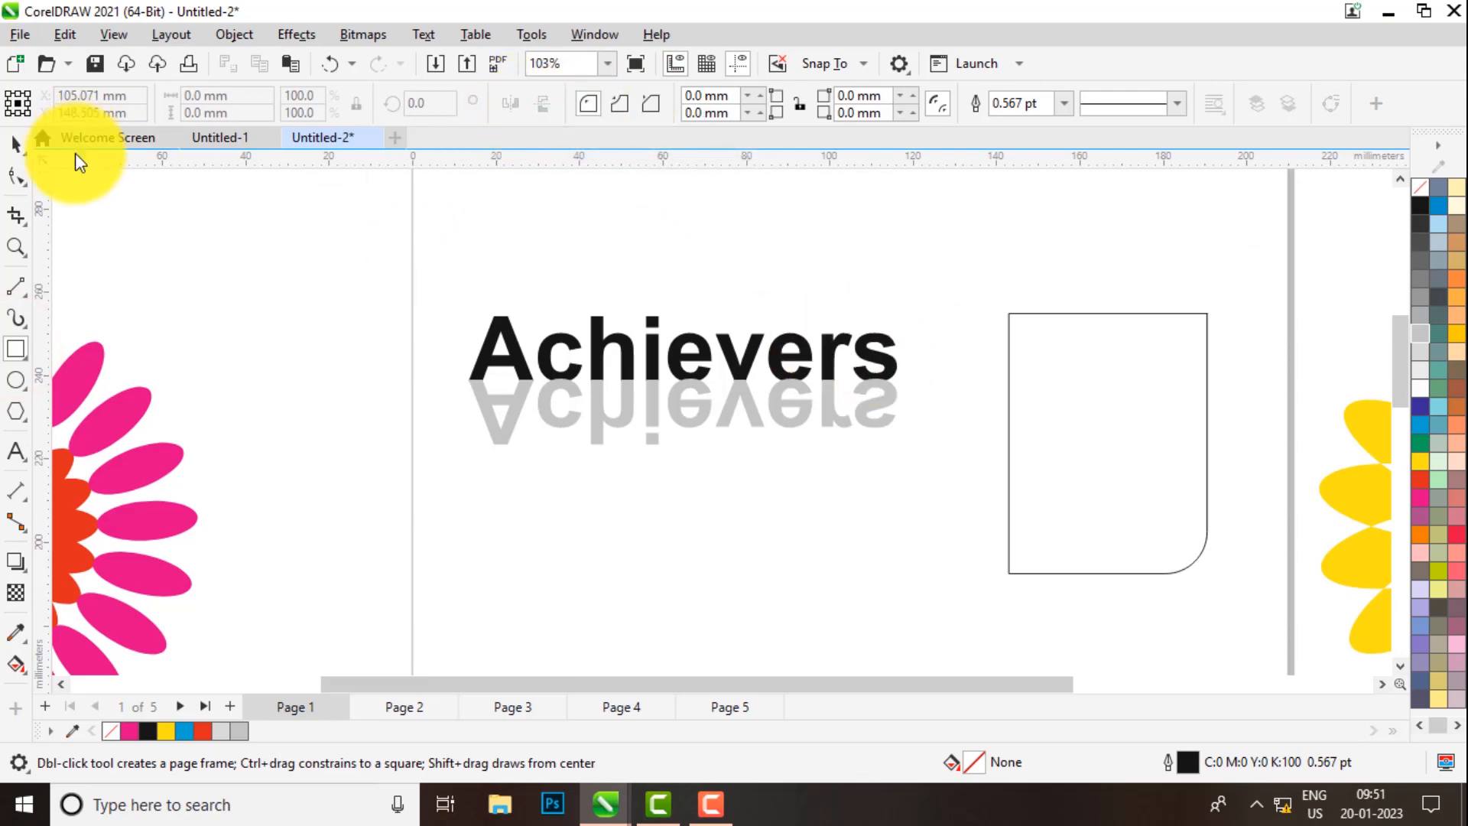
left_click(16, 143)
left_click(1131, 417)
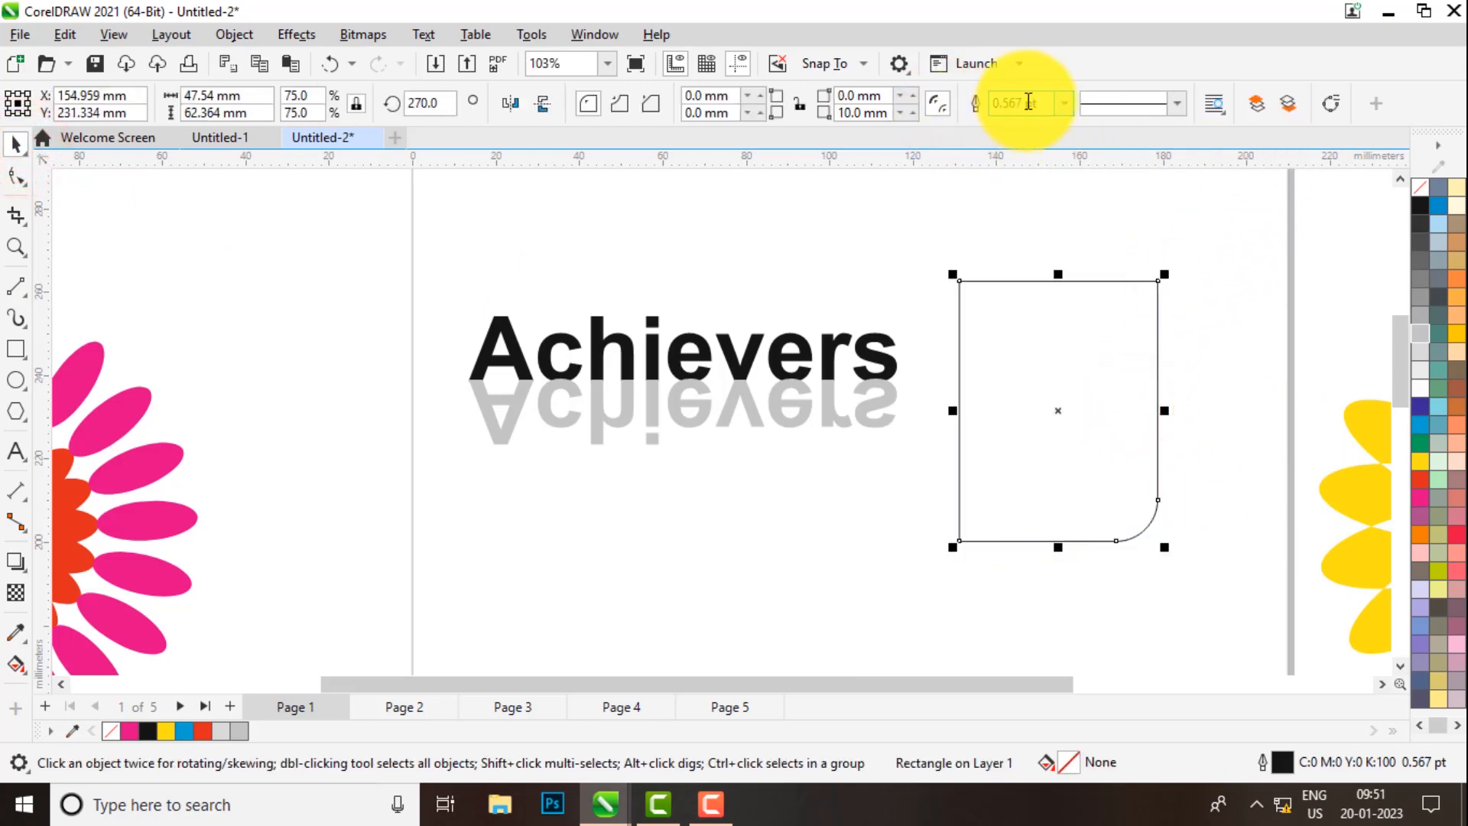
left_click(1064, 103)
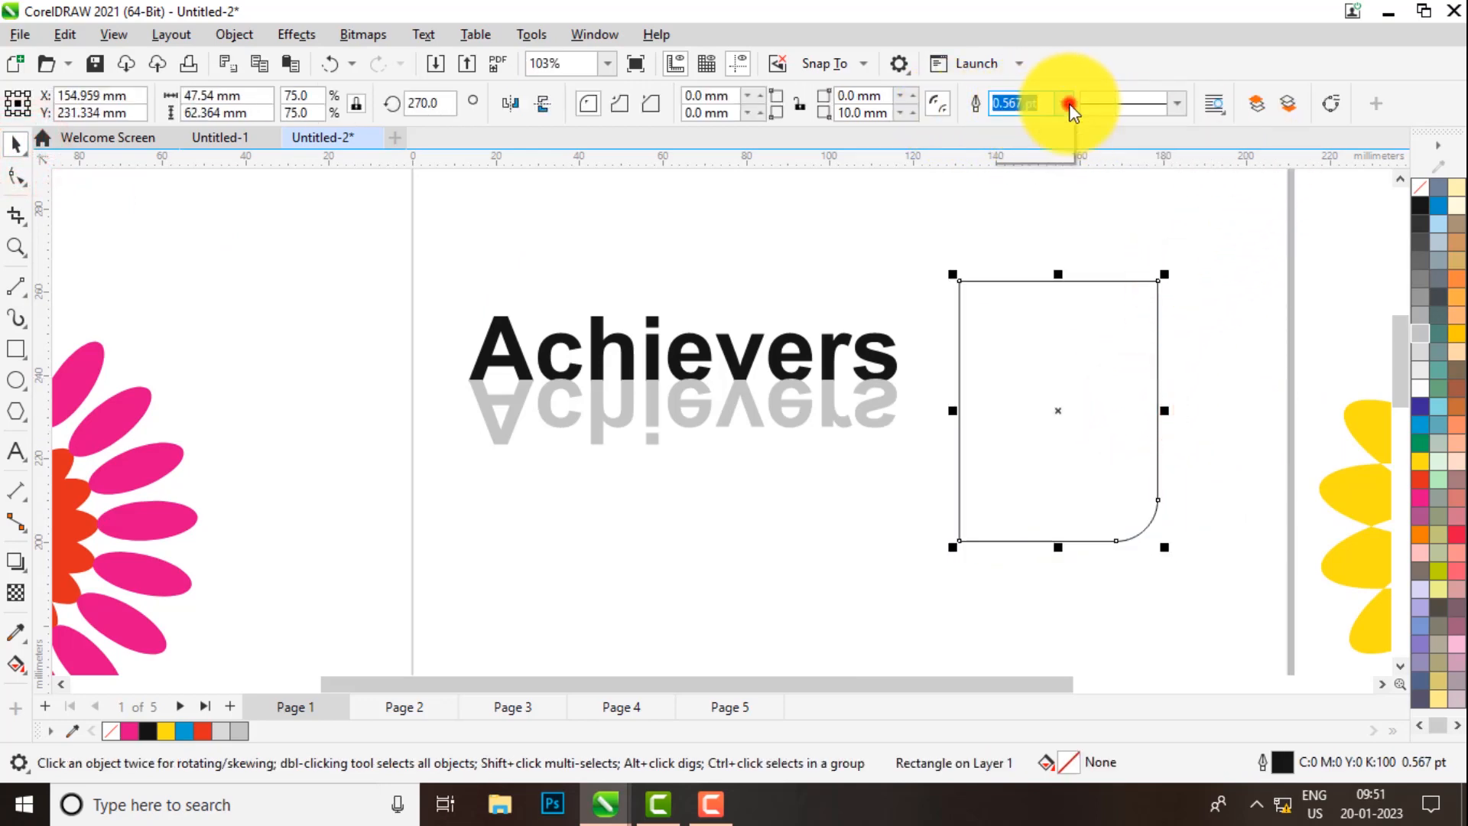
left_click(1013, 269)
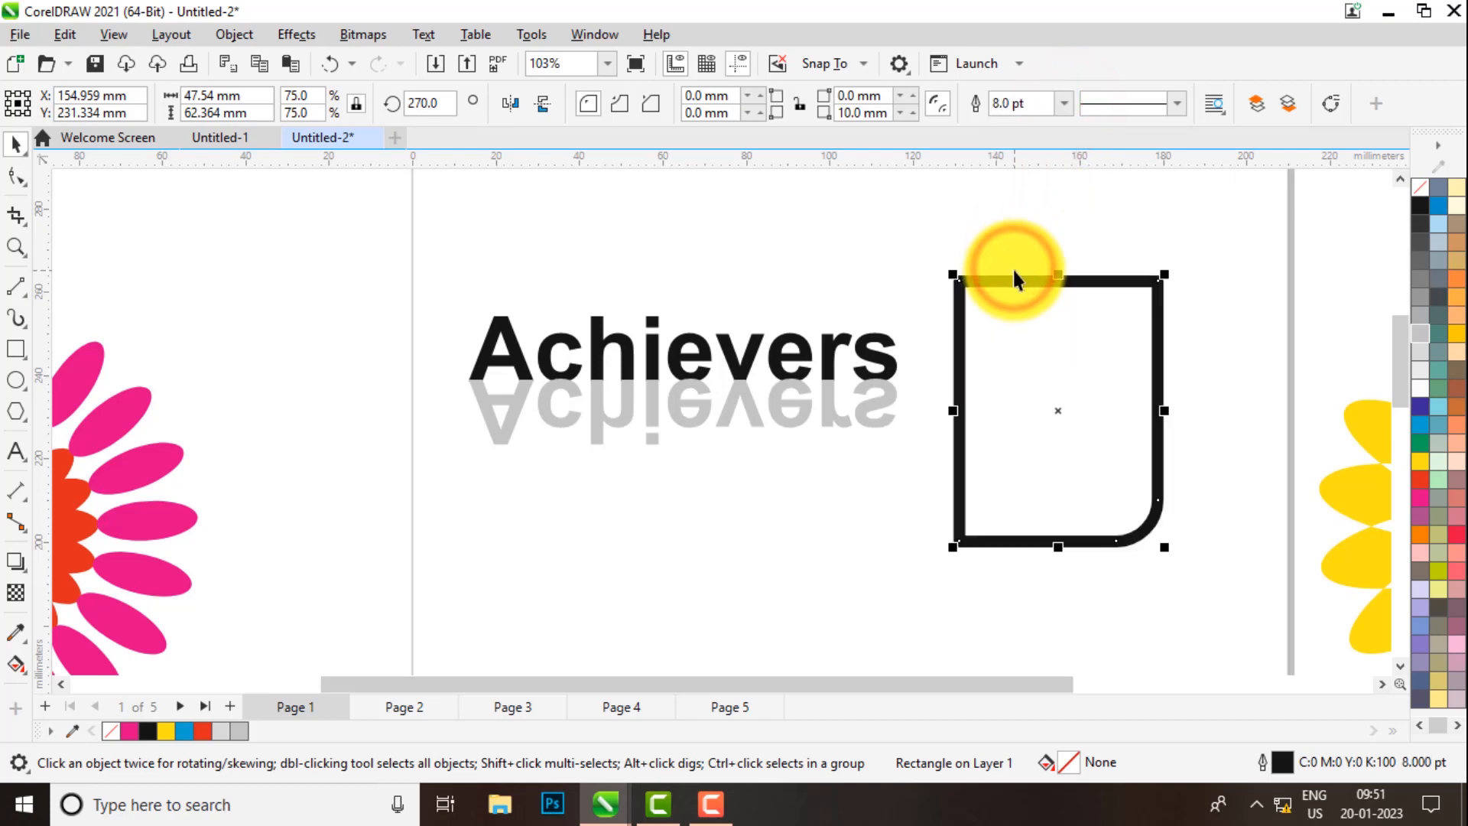
- Try a short-dashed line style on the rectangle's outline and replace it with the dash-dot style at the end of the style list
left_click(1177, 103)
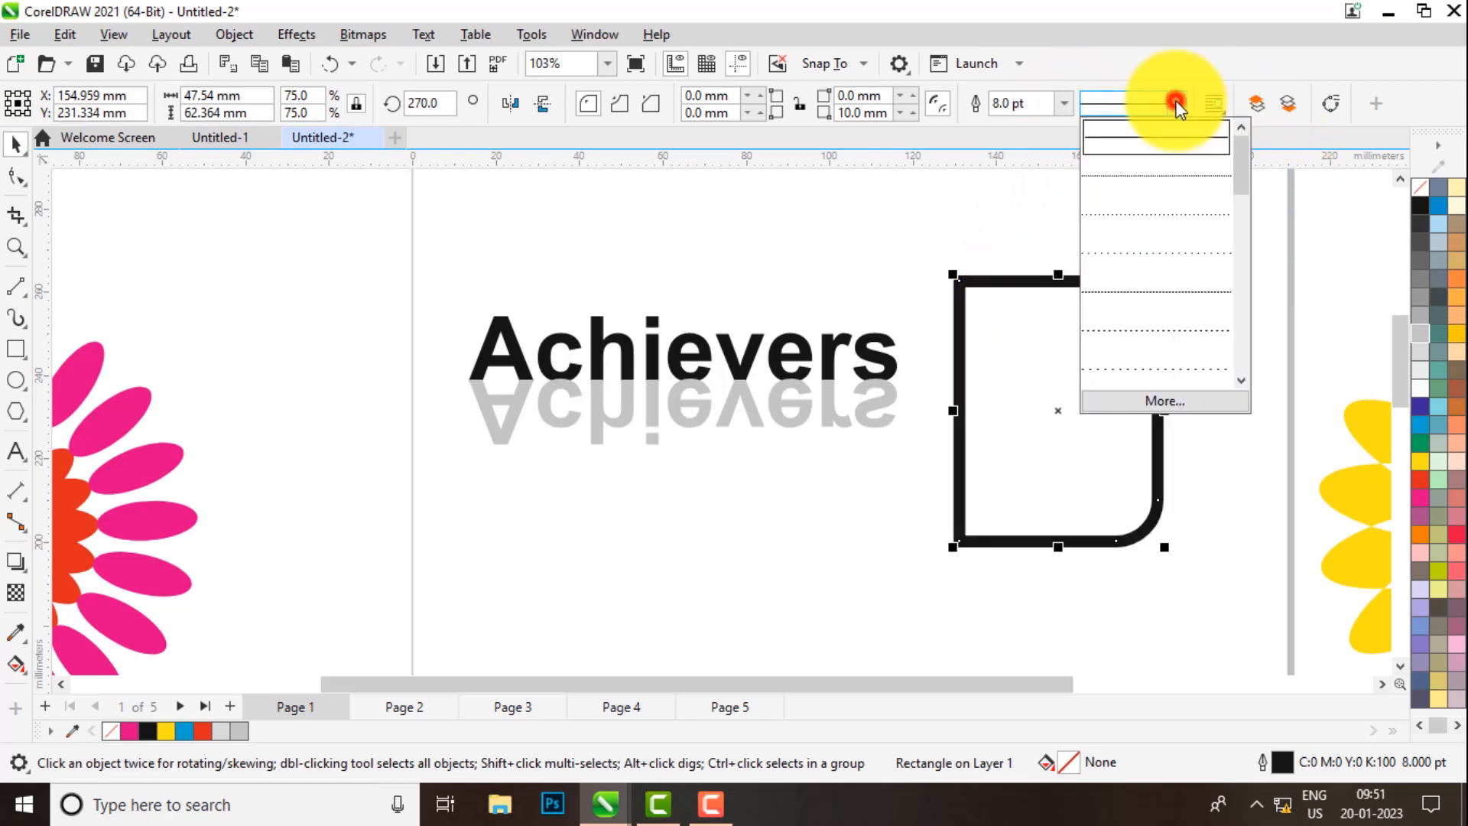
left_click(1137, 218)
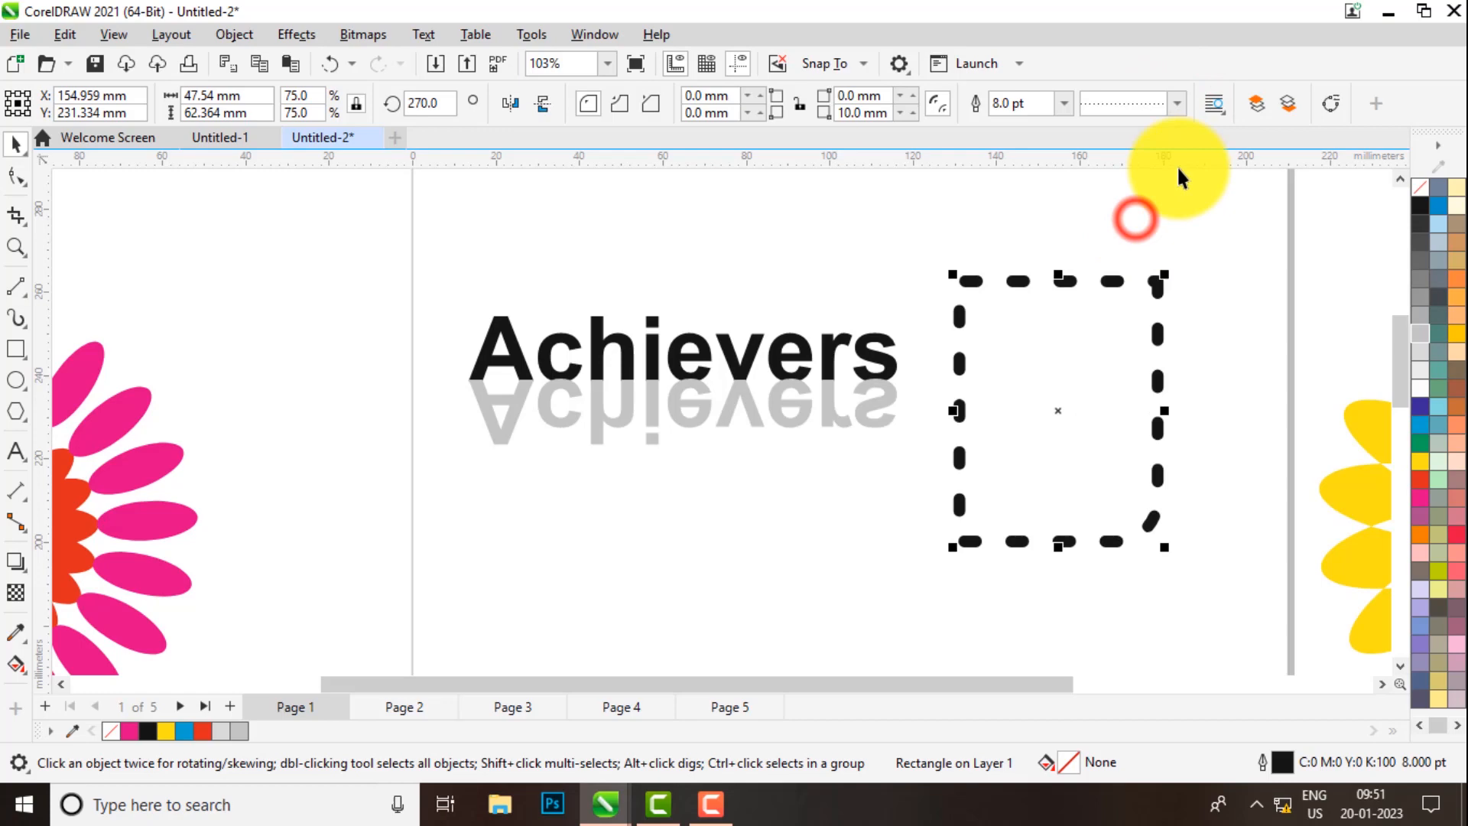
left_click(1182, 103)
left_click_drag(1239, 184, 1245, 375)
left_click(1162, 369)
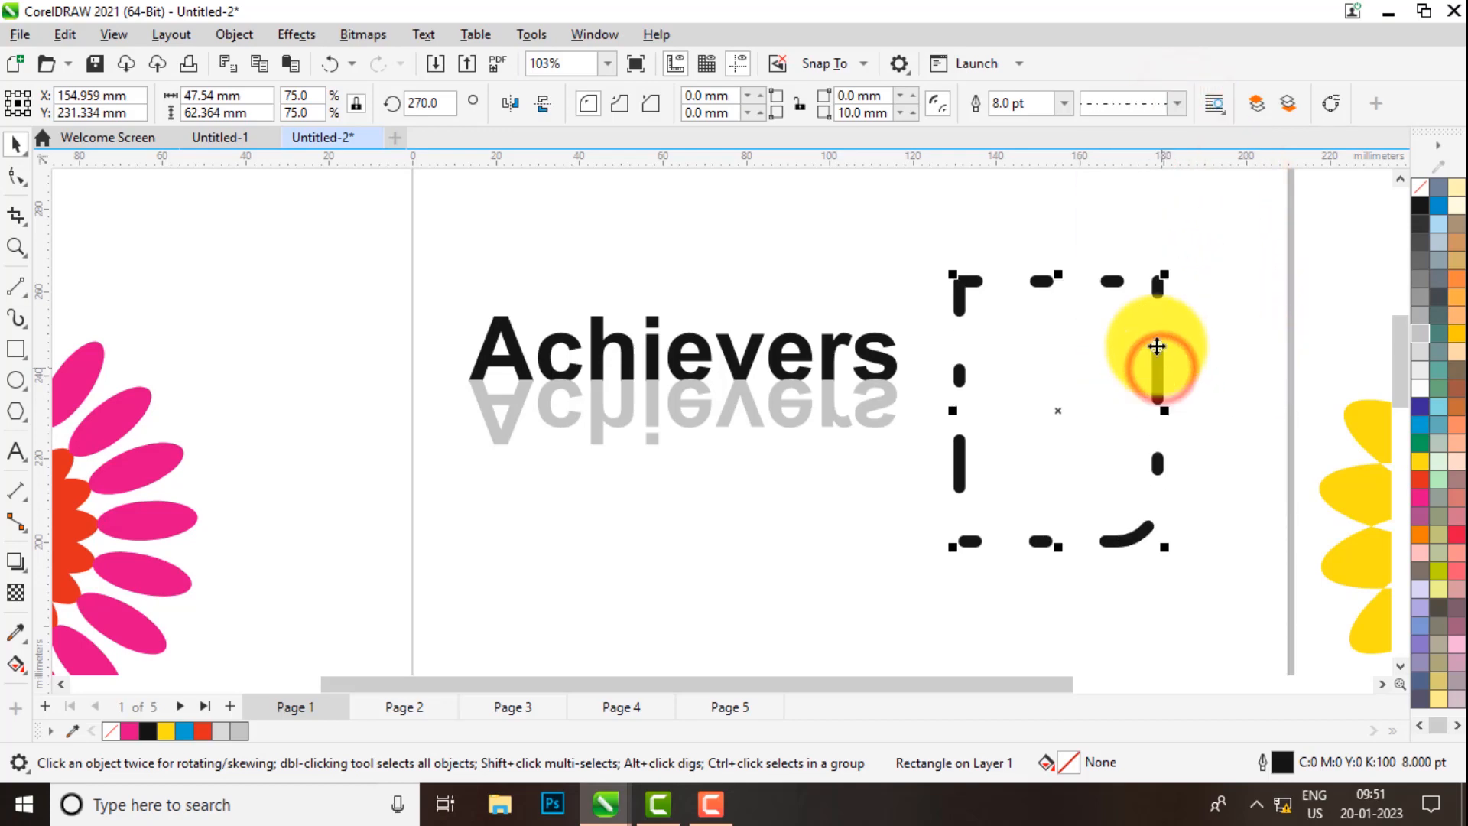
left_click(1179, 105)
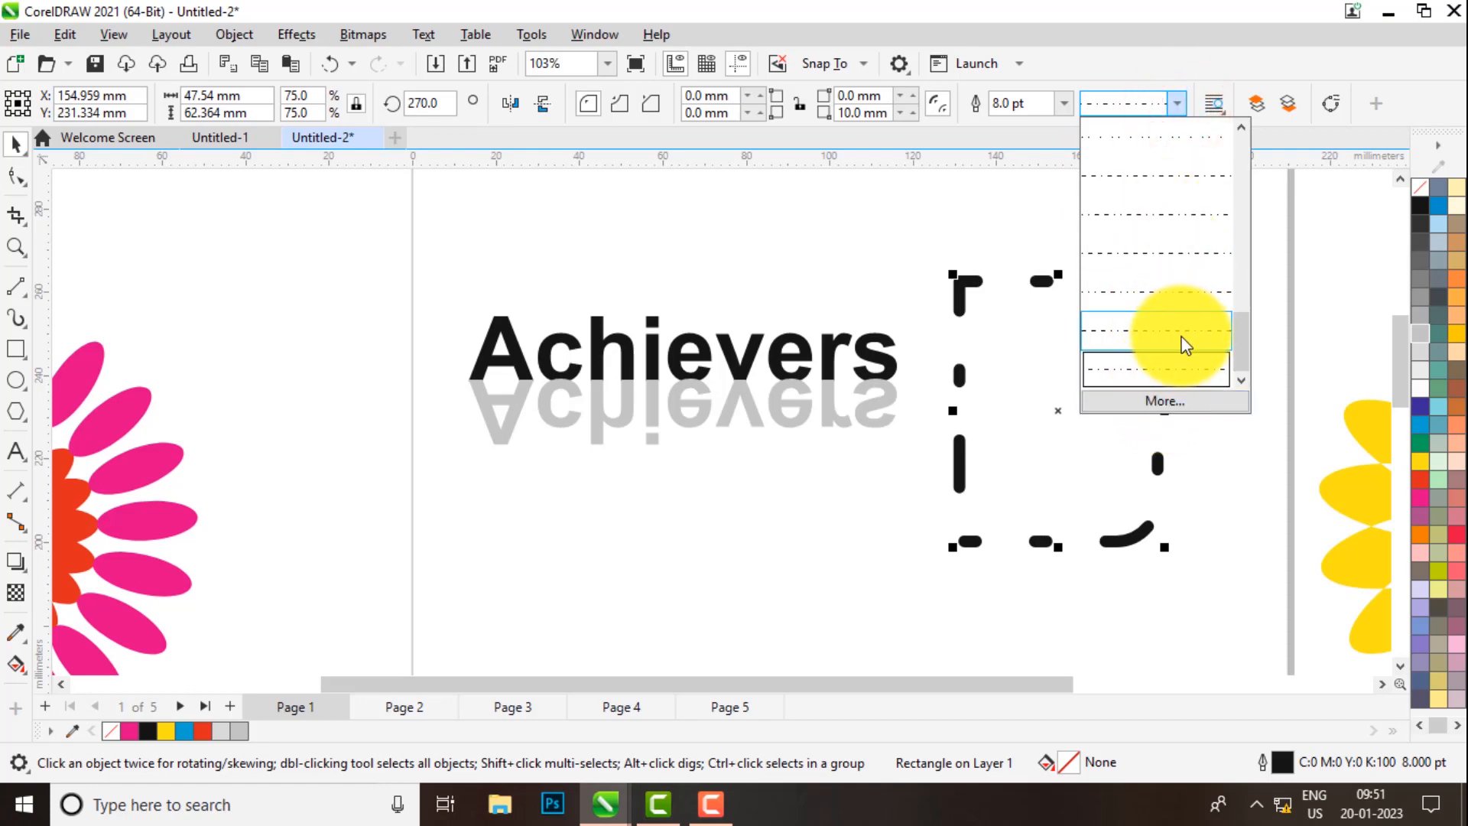
left_click(1181, 100)
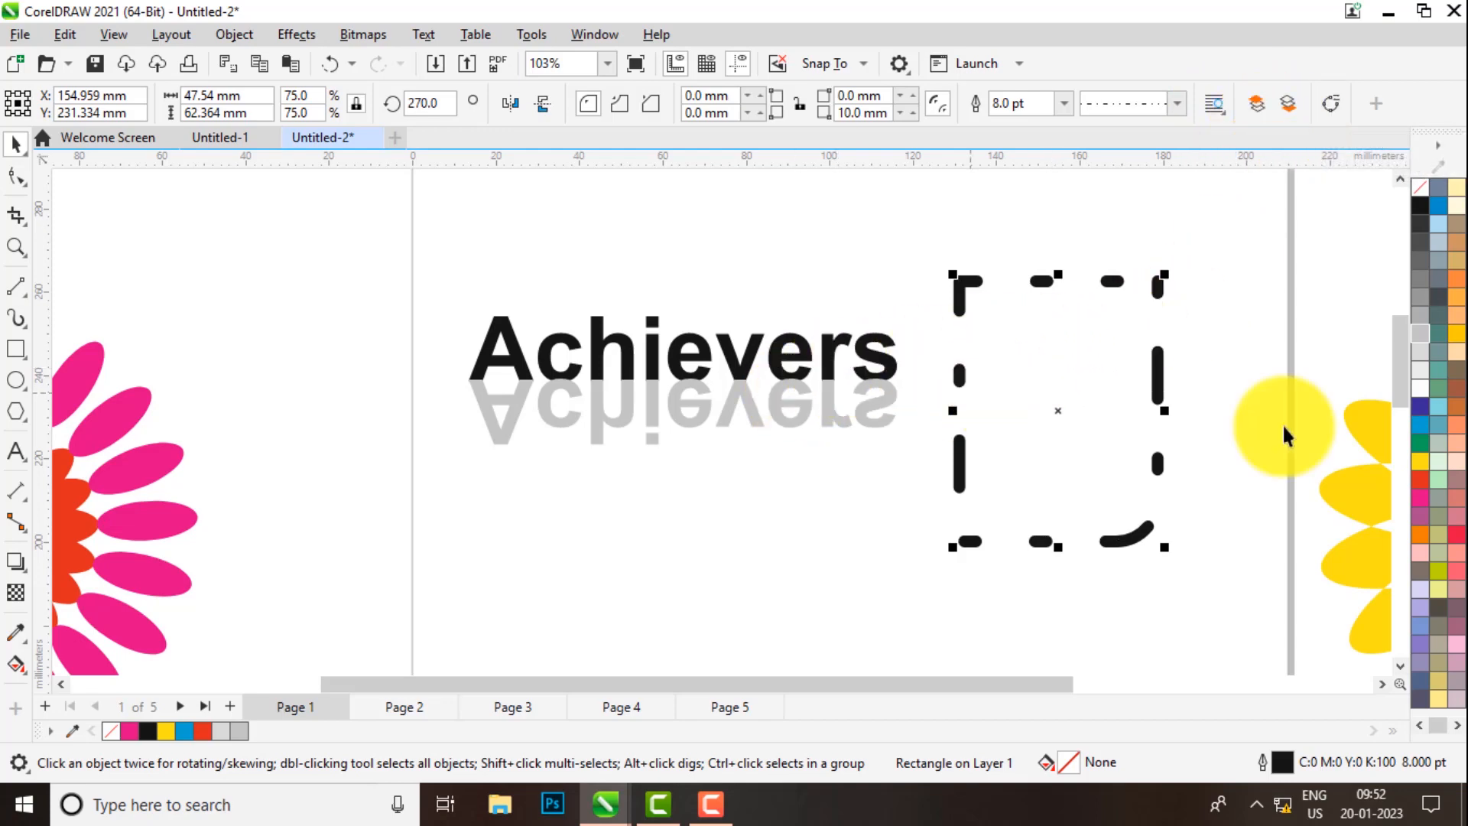
- Fill the rectangle with yellow and set its dashed outline colour to red
left_click(1421, 463)
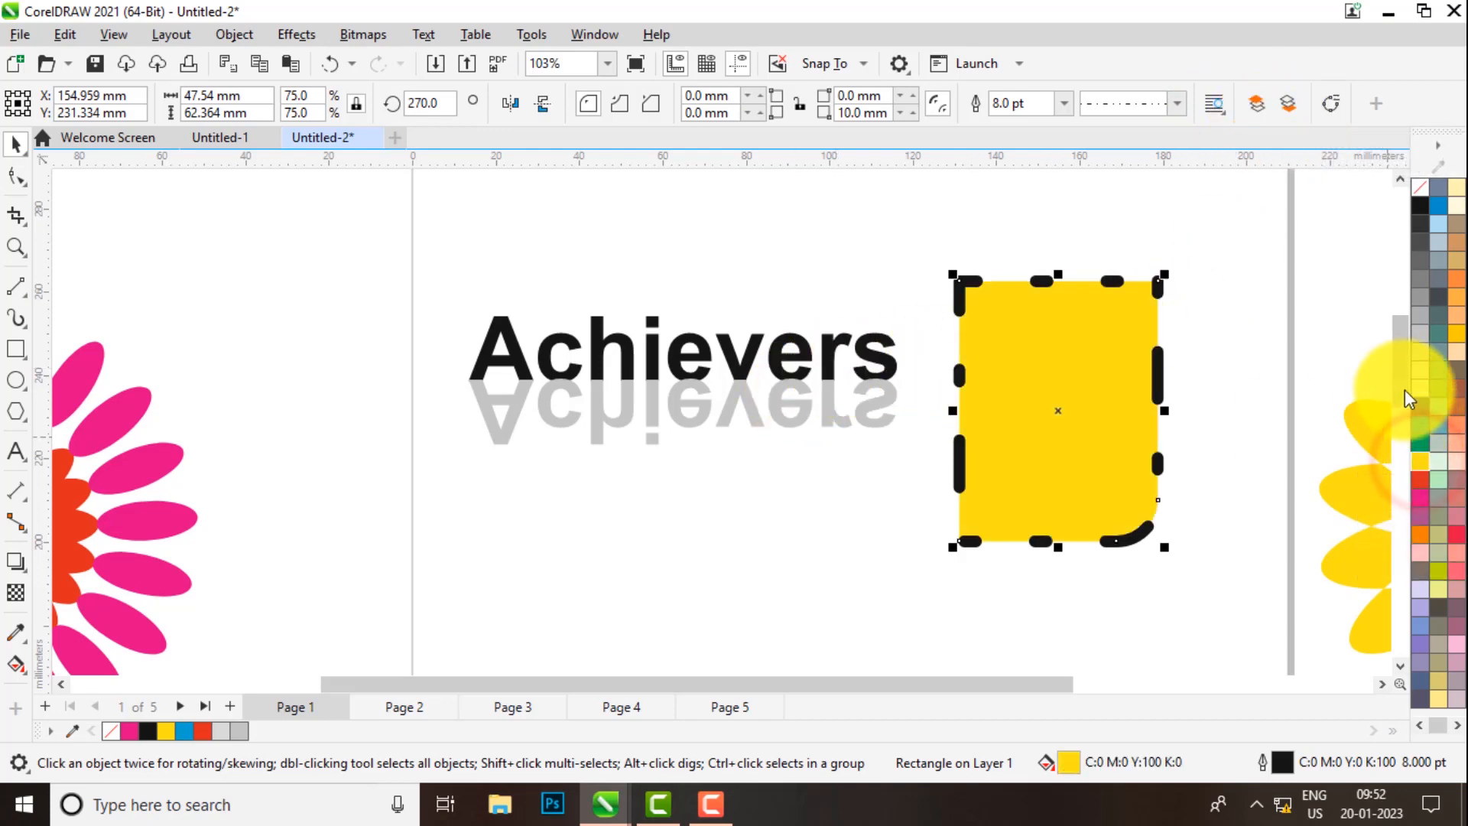
right_click(1419, 476)
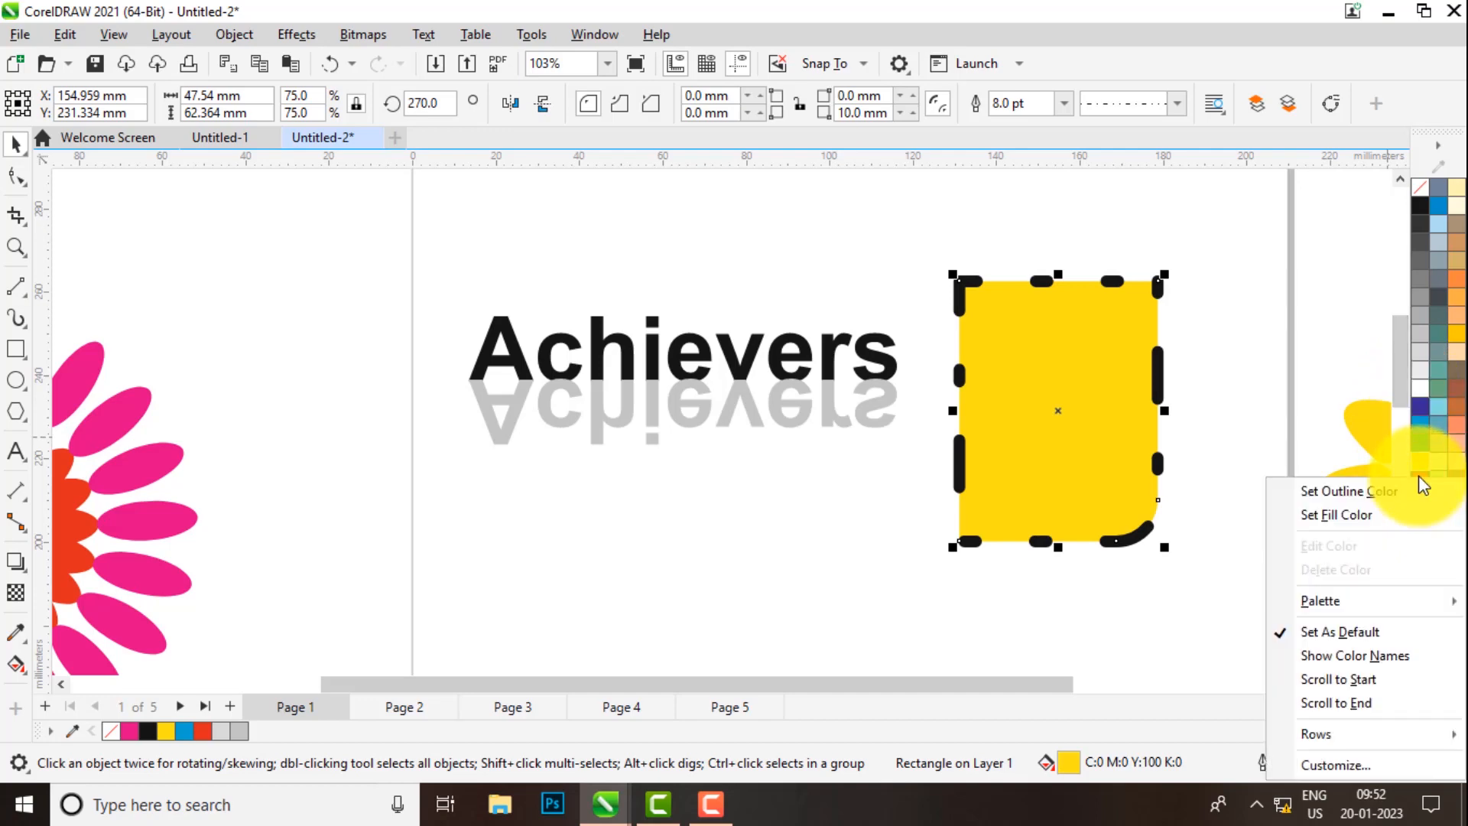
left_click(1394, 485)
- Move the yellow rectangle to about X 123 mm, Y 236 mm, overlapping the end of "Achievers", and look at its stacking order options
left_click_drag(1063, 407, 948, 399)
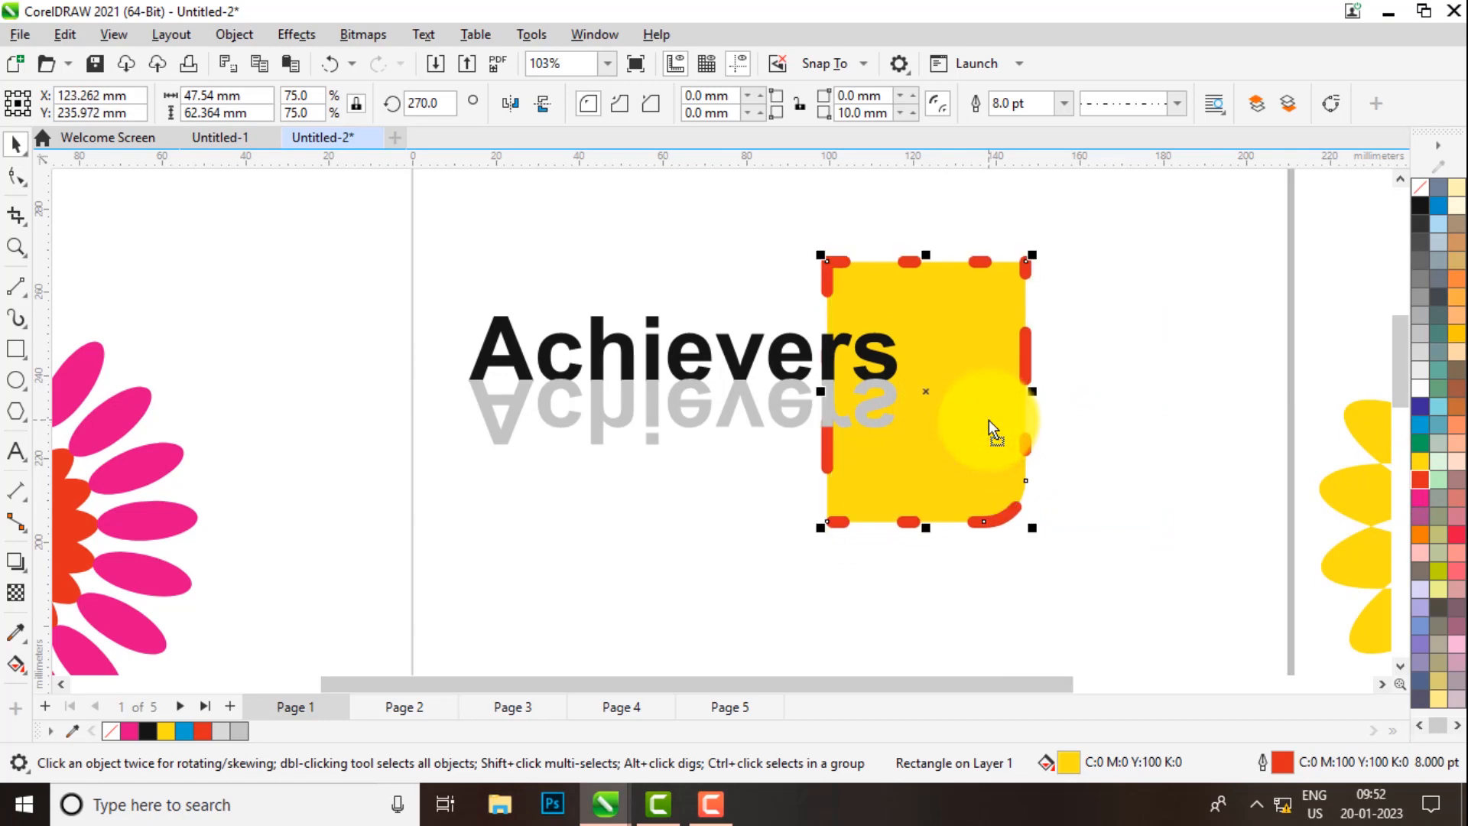
right_click(977, 380)
left_click(1061, 325)
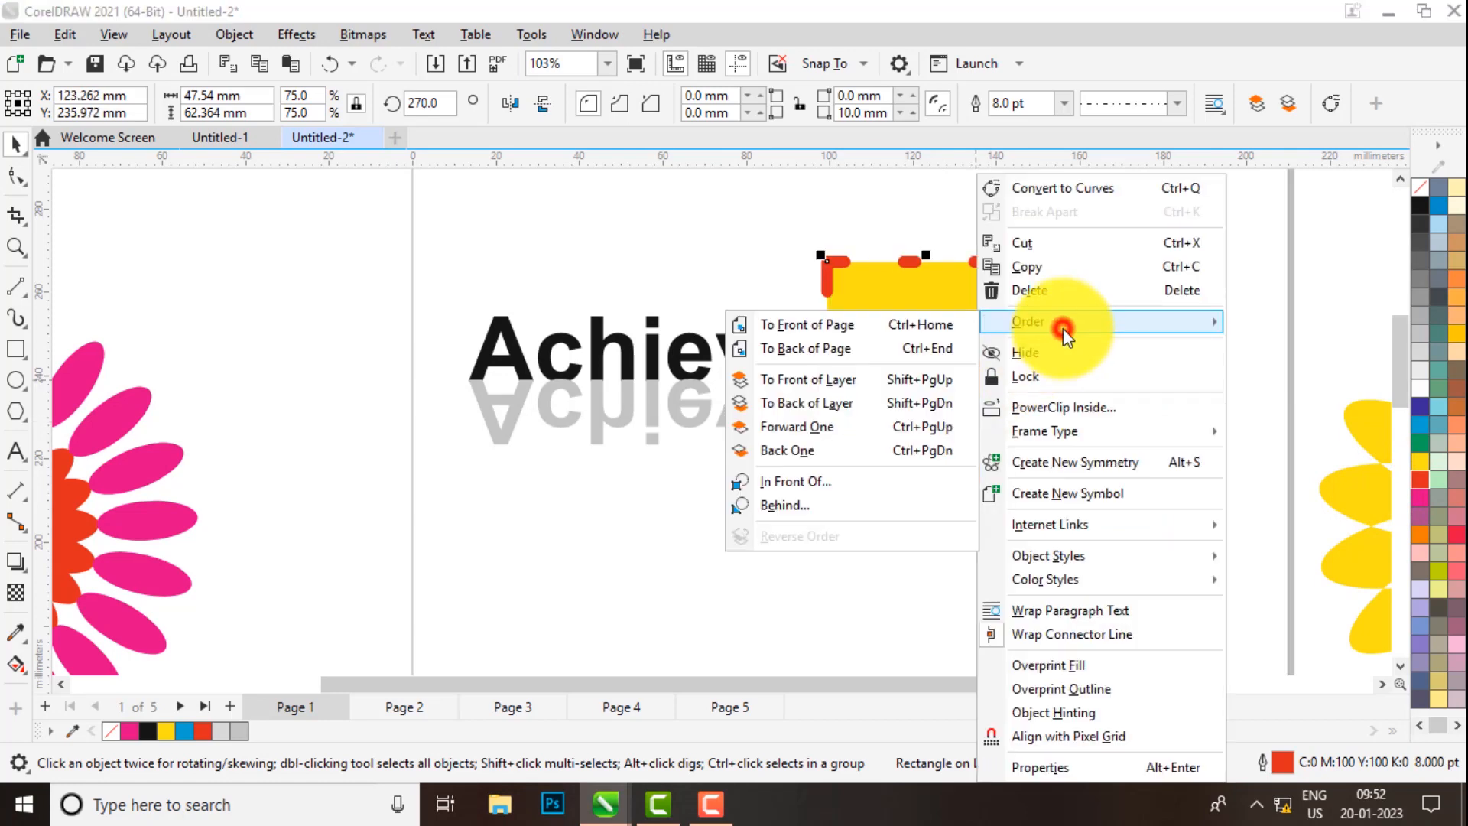
left_click(911, 284)
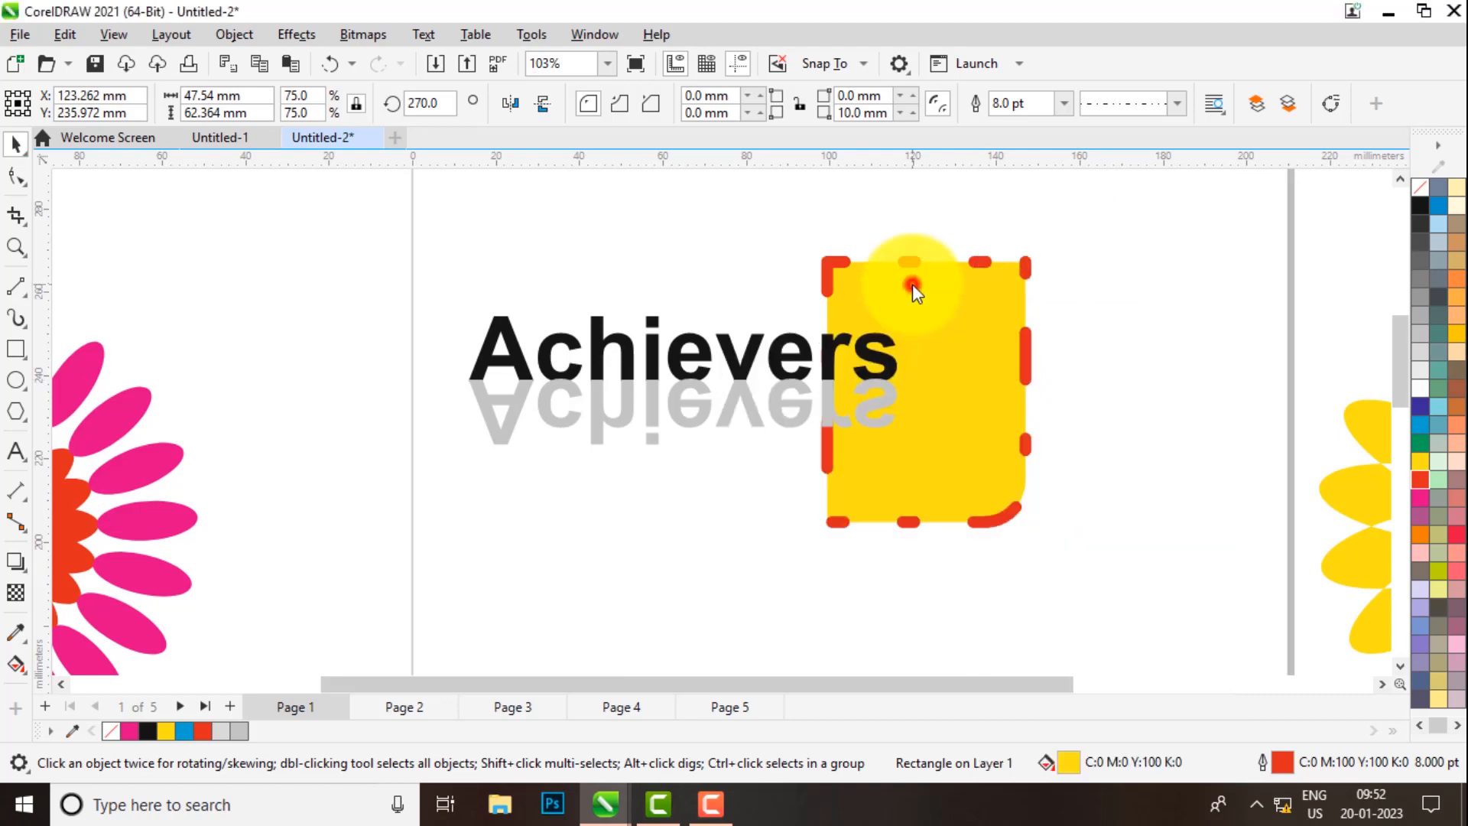
- Alternate the yellow rectangle between front and back of the layer, ending in front, and move it to about X 150 mm, Y 237 mm
left_click(1260, 104)
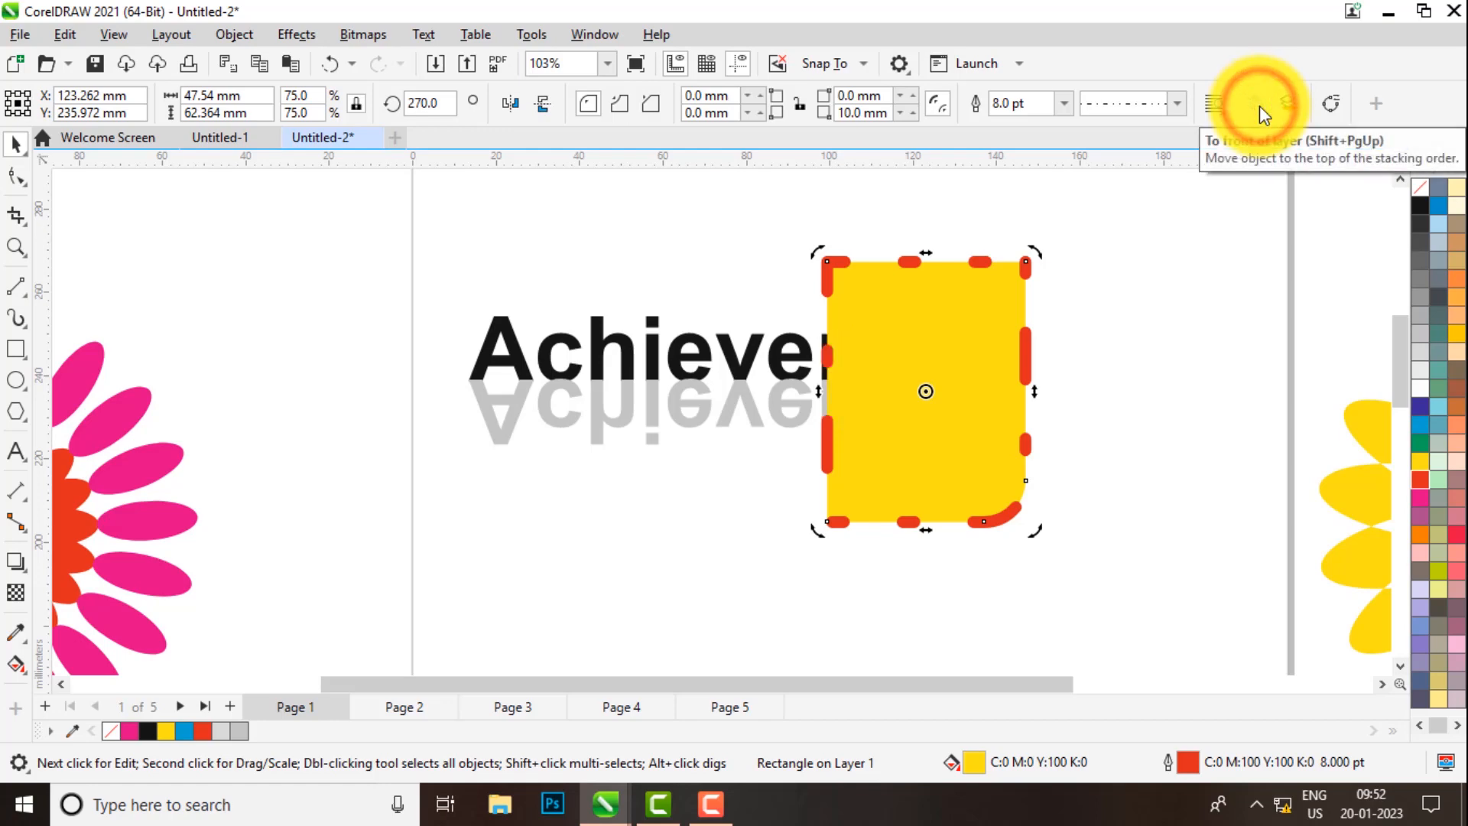
left_click(1291, 103)
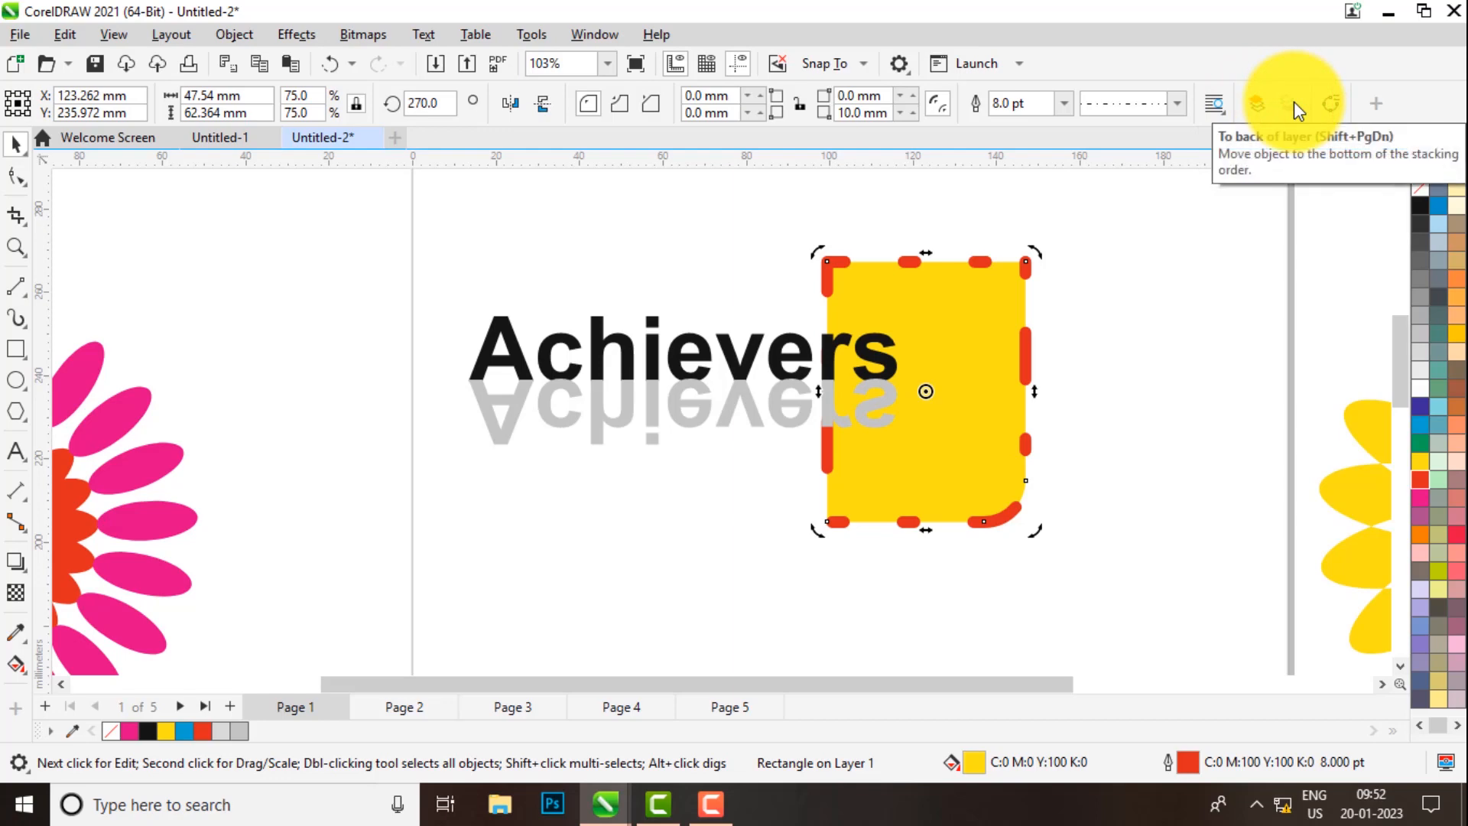
key("shift+Page_Up")
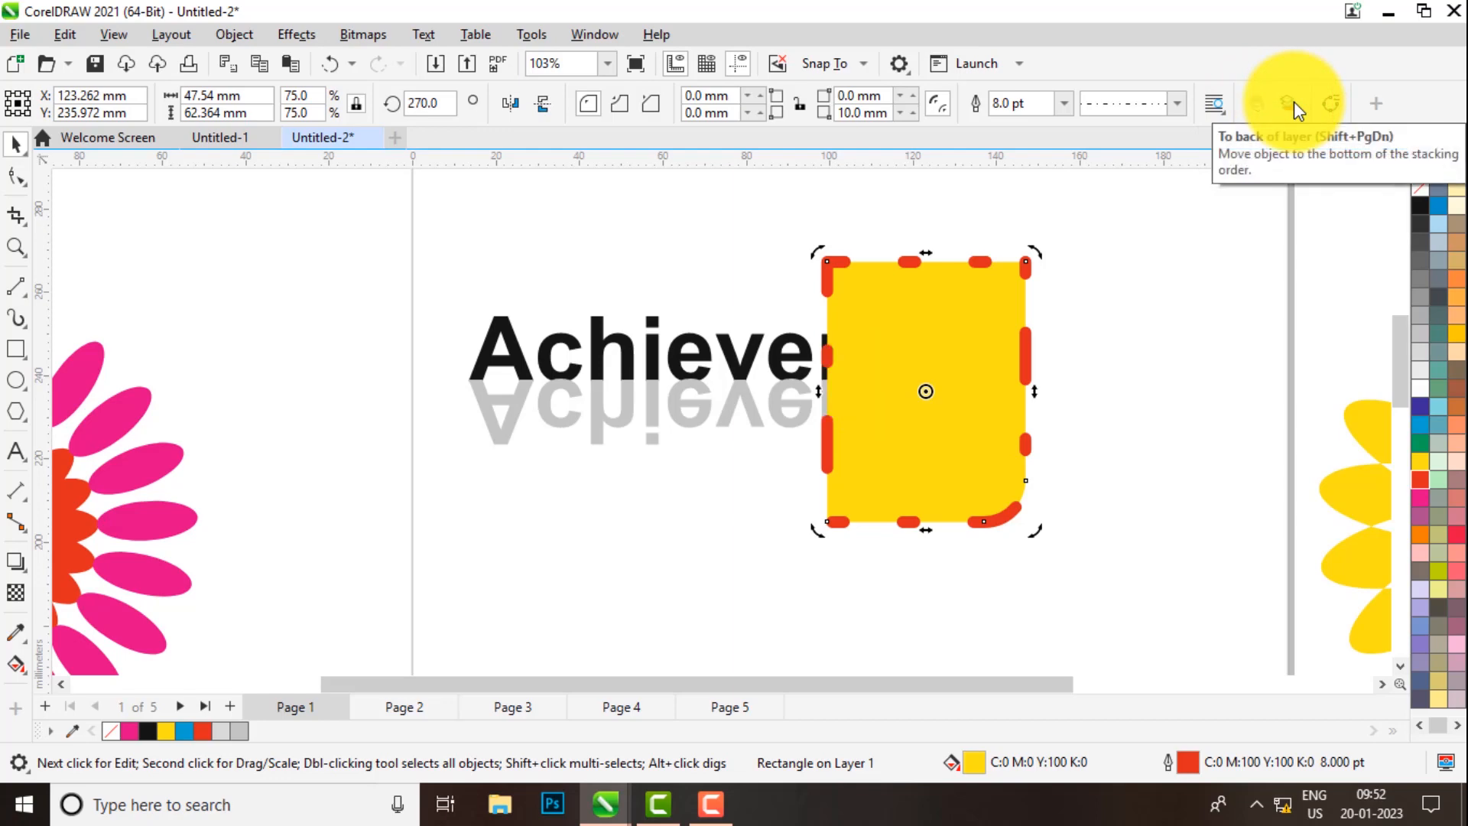
left_click(1293, 102)
key("shift+Page_Up")
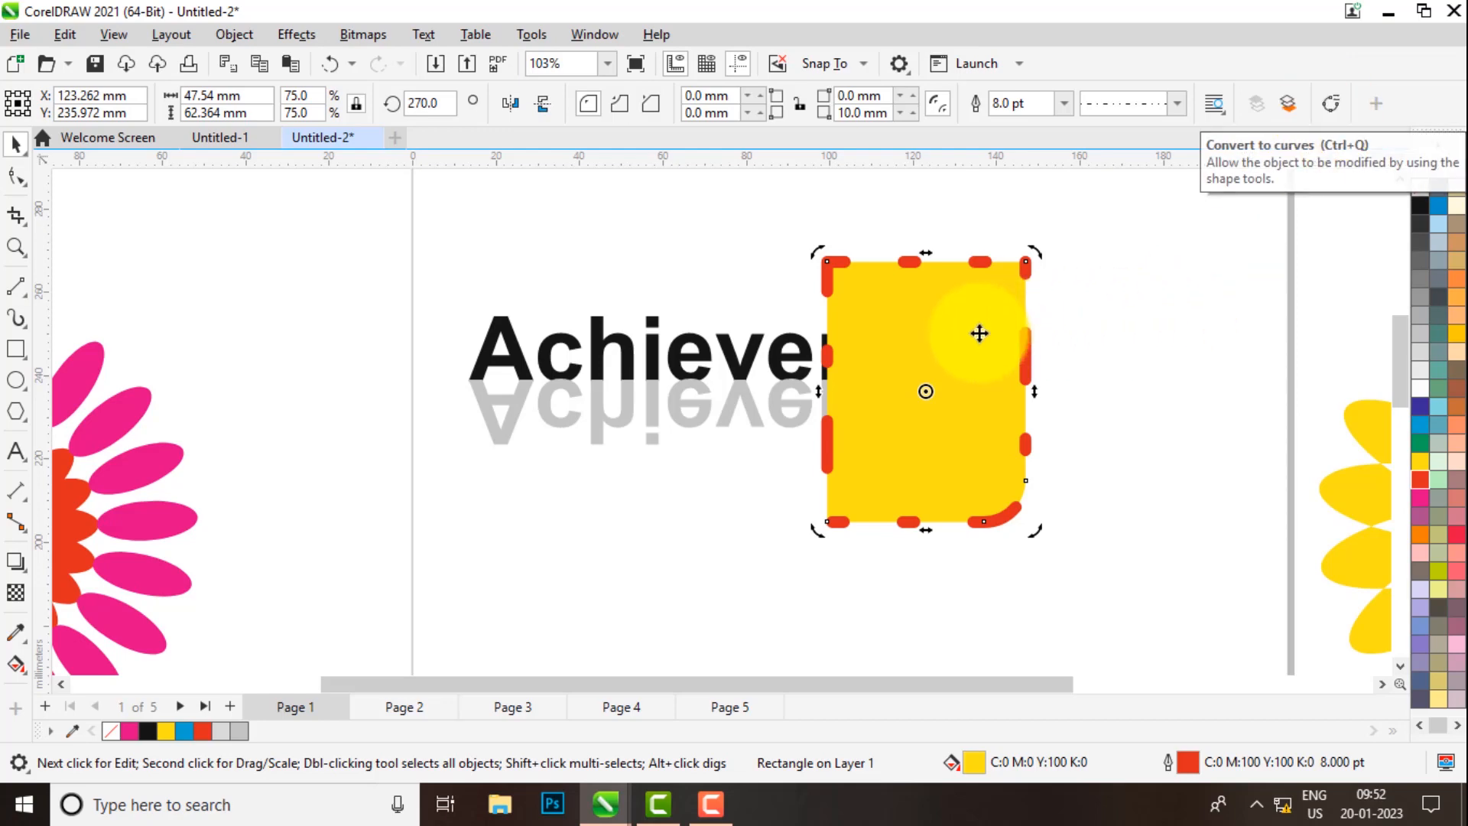
left_click_drag(976, 331, 1080, 337)
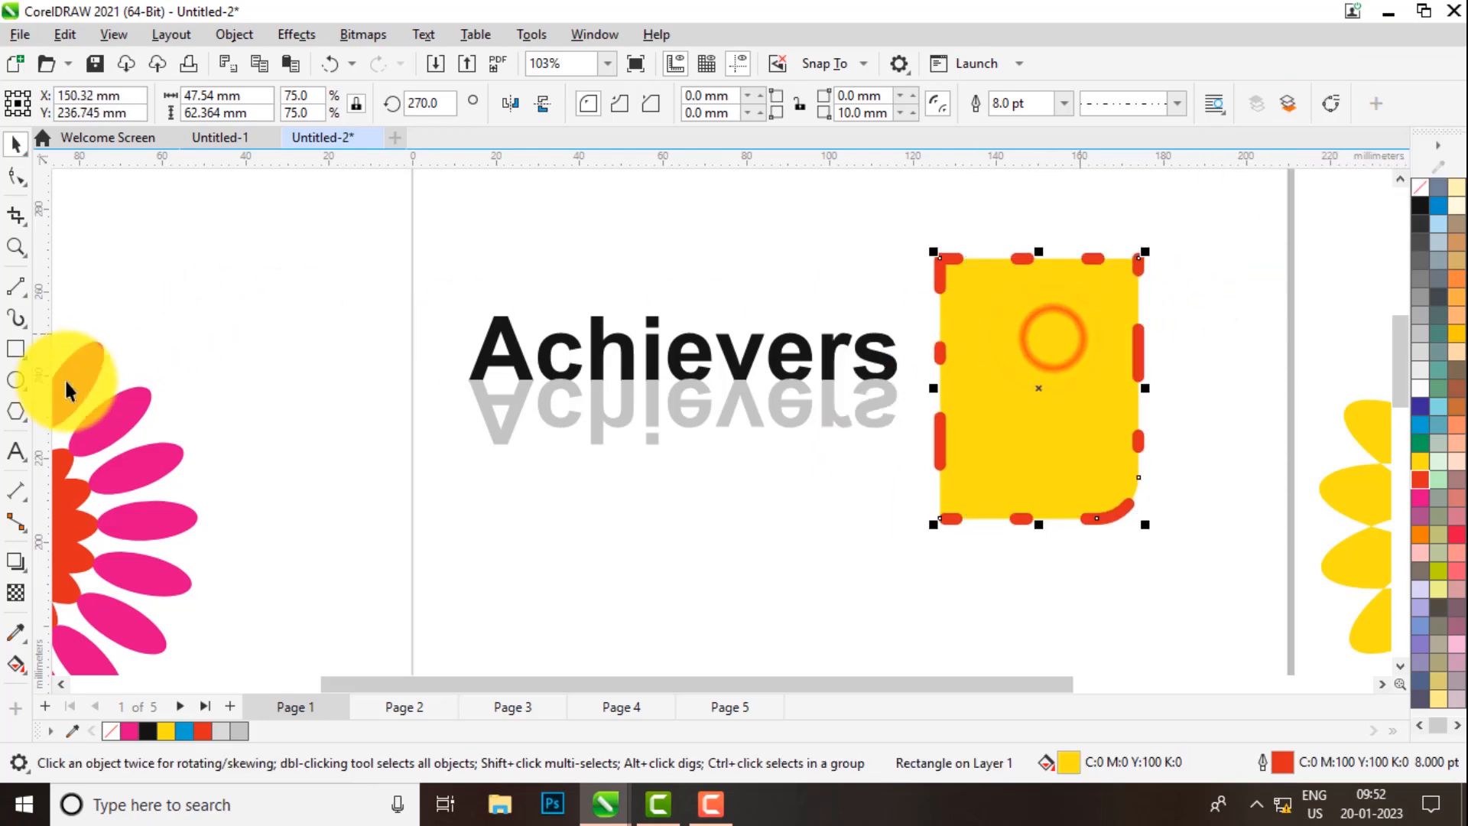
- Draw an ellipse about 39 mm by 32 mm below the "Achievers" reflection and open it into an arc from 90° to about 354°
left_click(13, 380)
left_click_drag(548, 492, 711, 625)
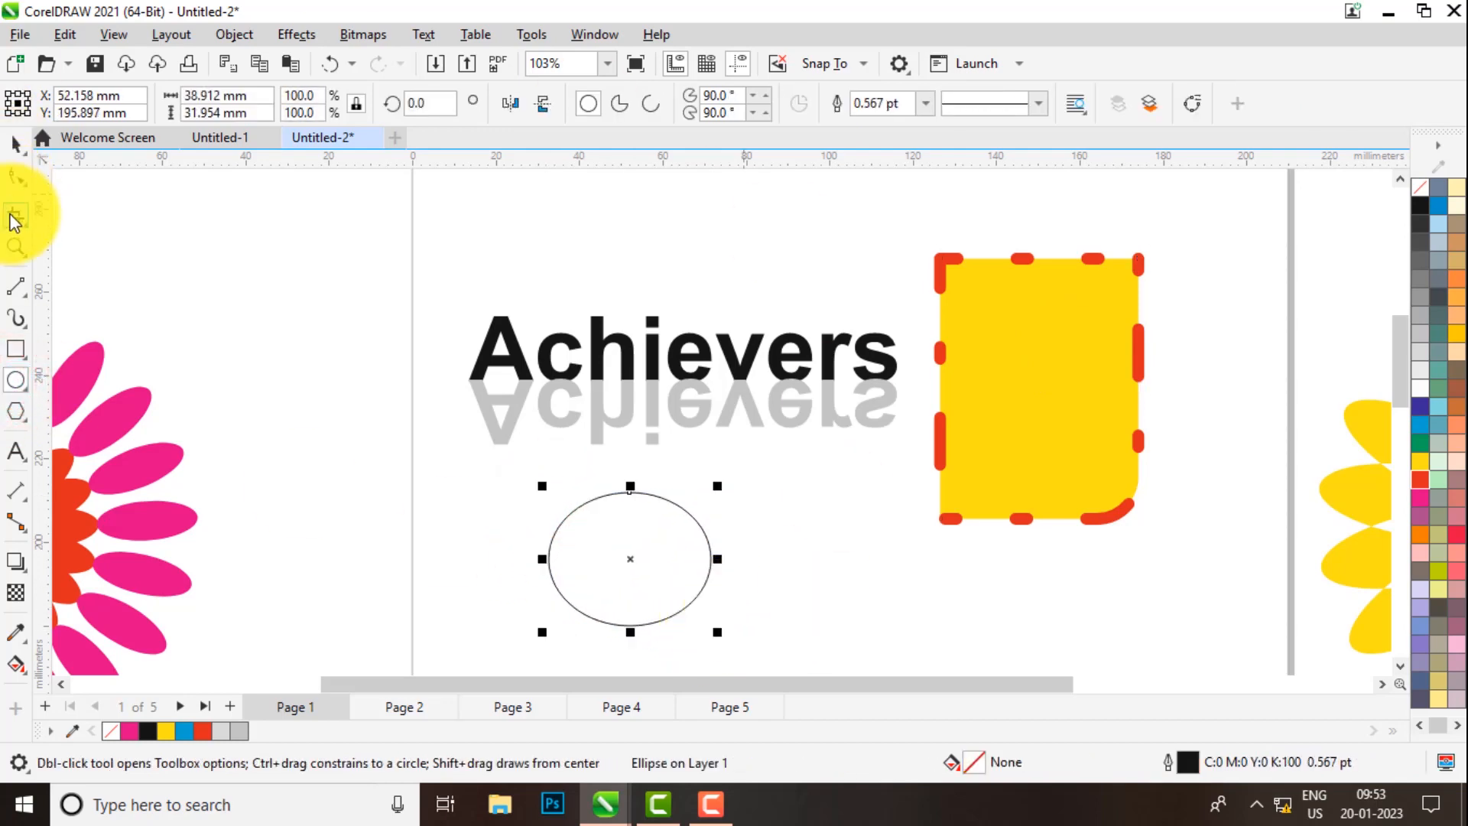
left_click(16, 176)
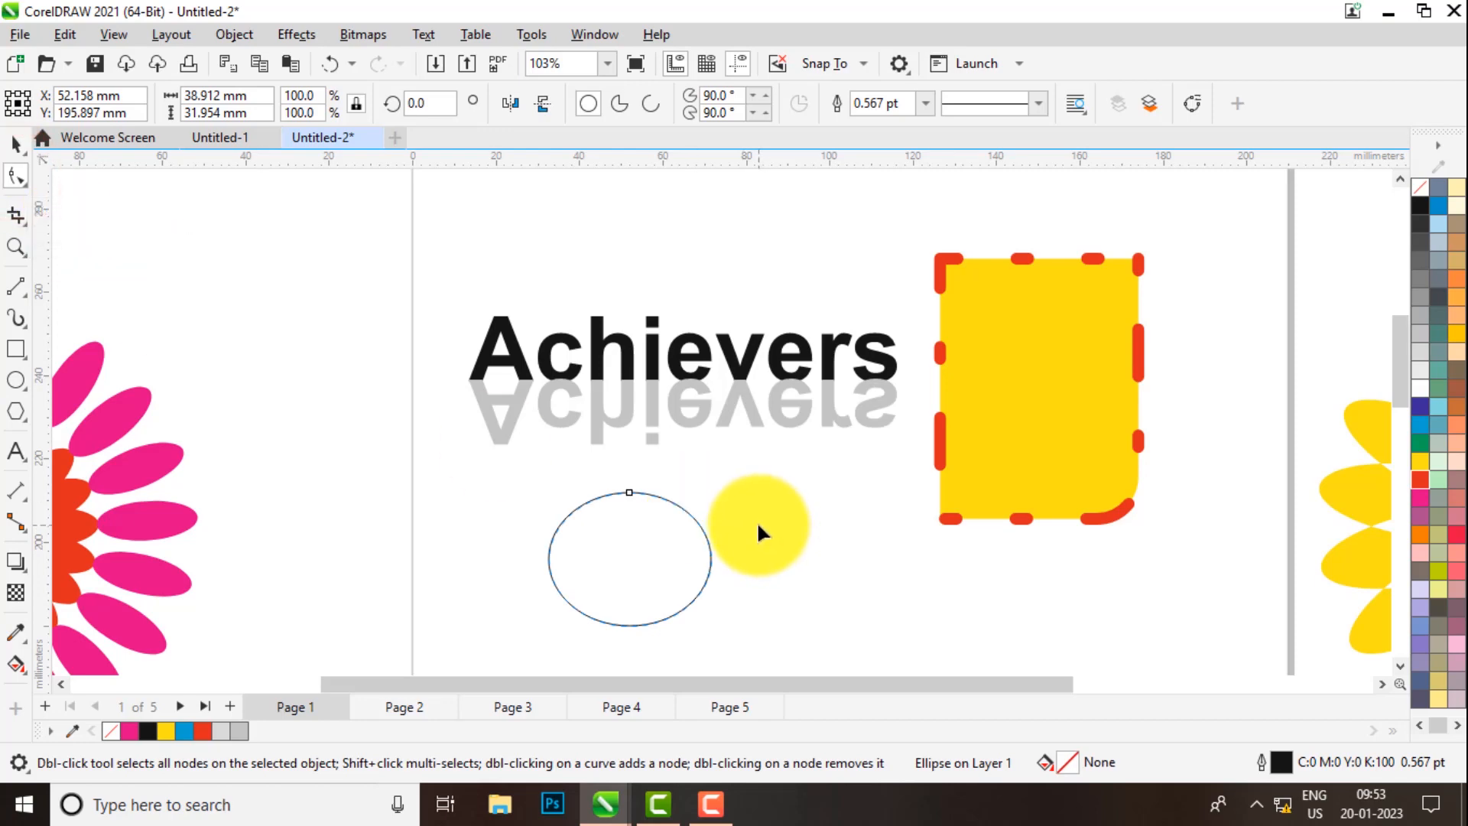
left_click_drag(629, 493, 729, 569)
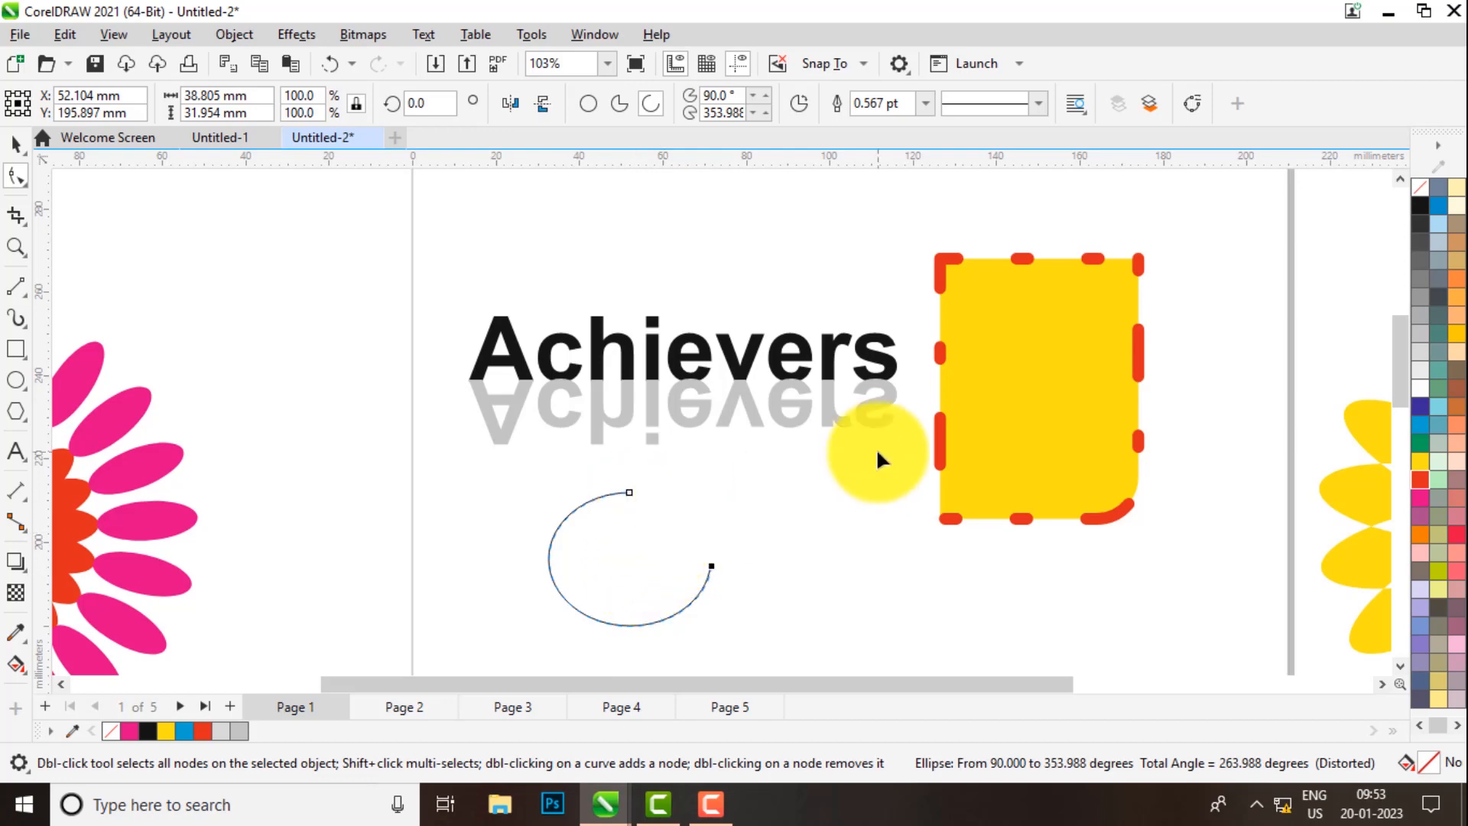
- Convert the arc to curves and reshape it by moving its leftmost node outward and its upper end node downward
left_click(1193, 105)
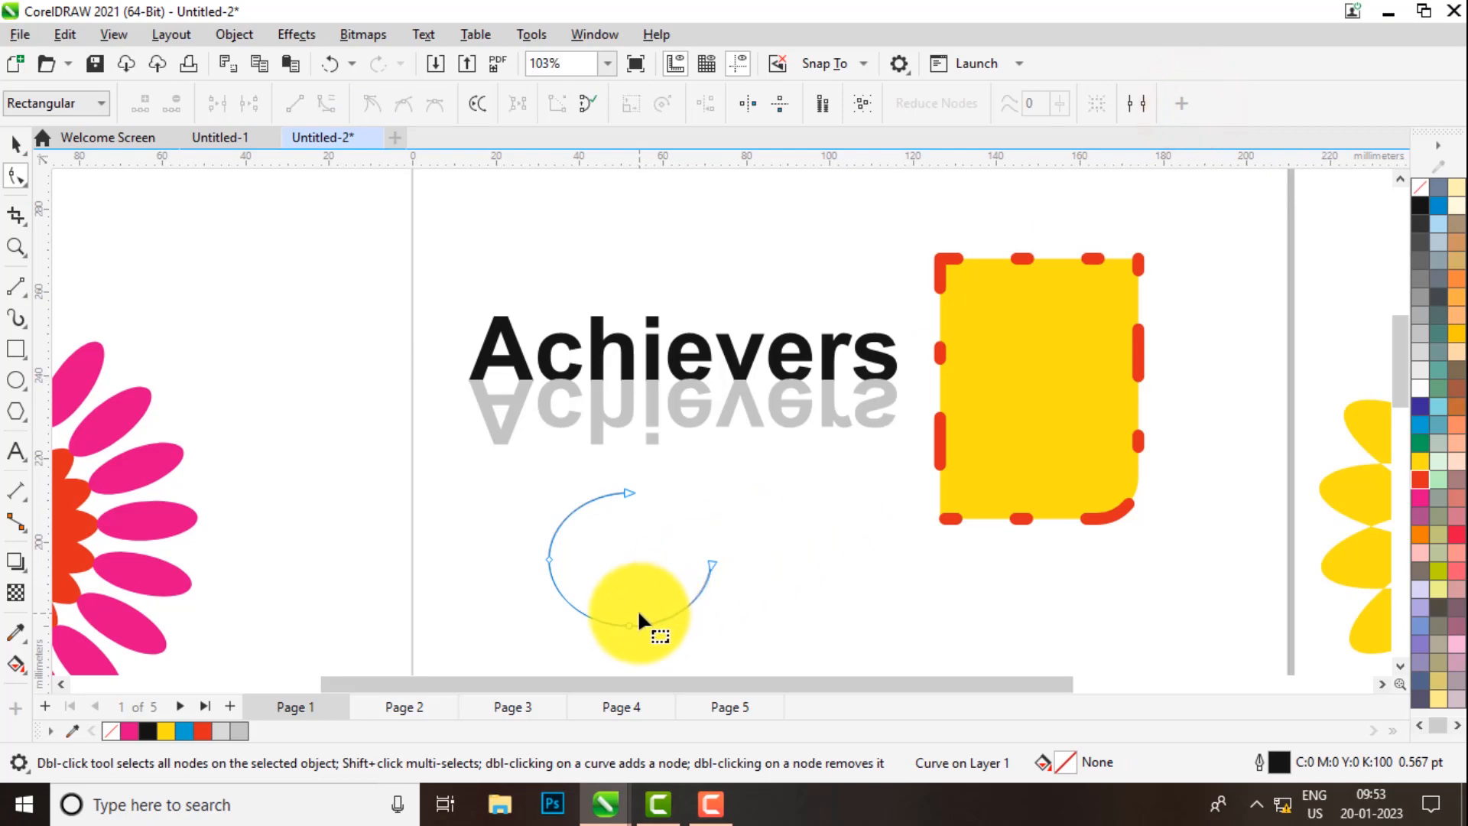
left_click_drag(546, 560, 639, 558)
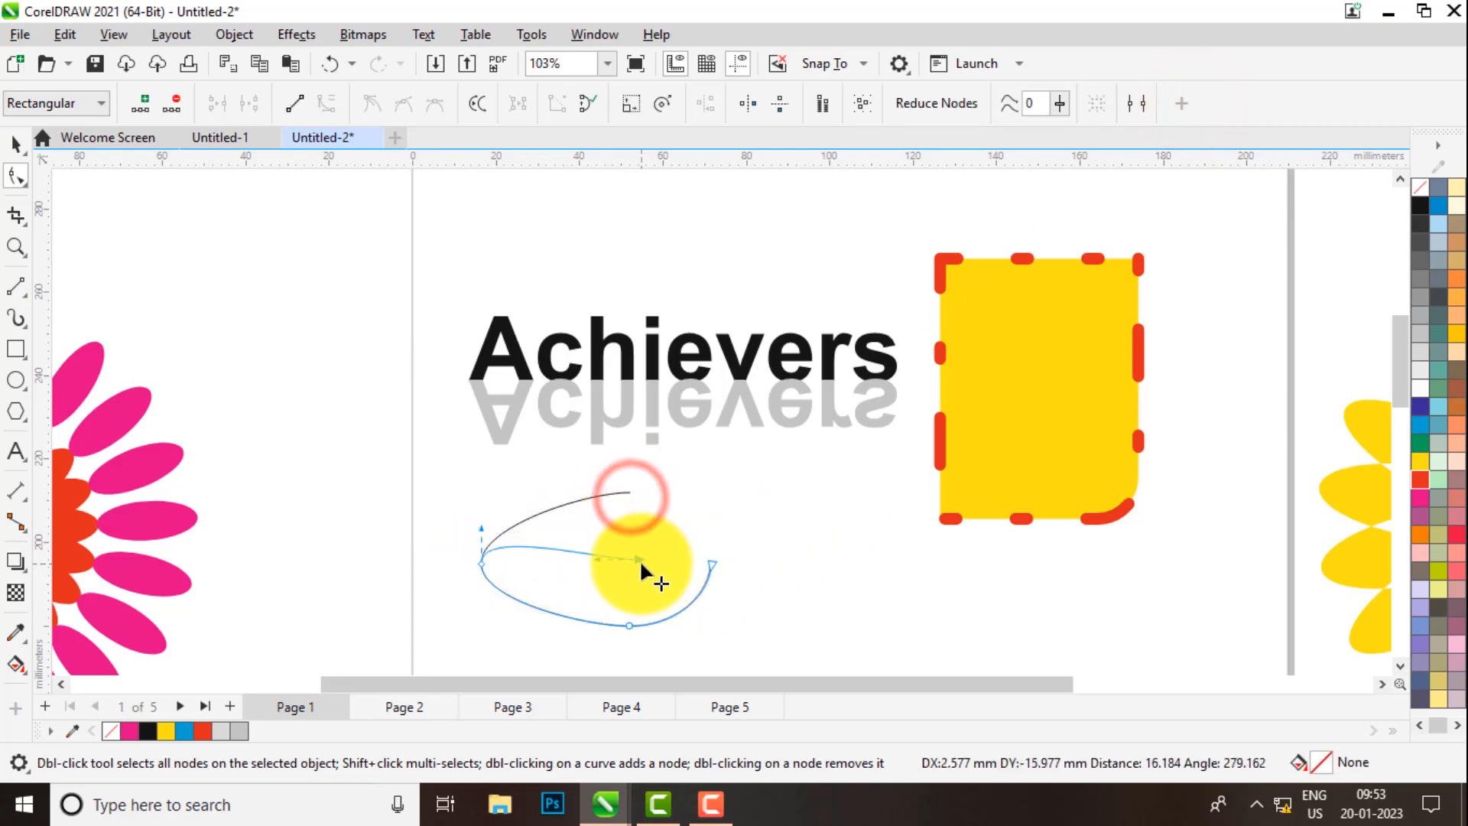
- Draw a rectangle about 37 mm by 16 mm above the "Achievers" text and round all its corners to about 7.8 mm
left_click(17, 348)
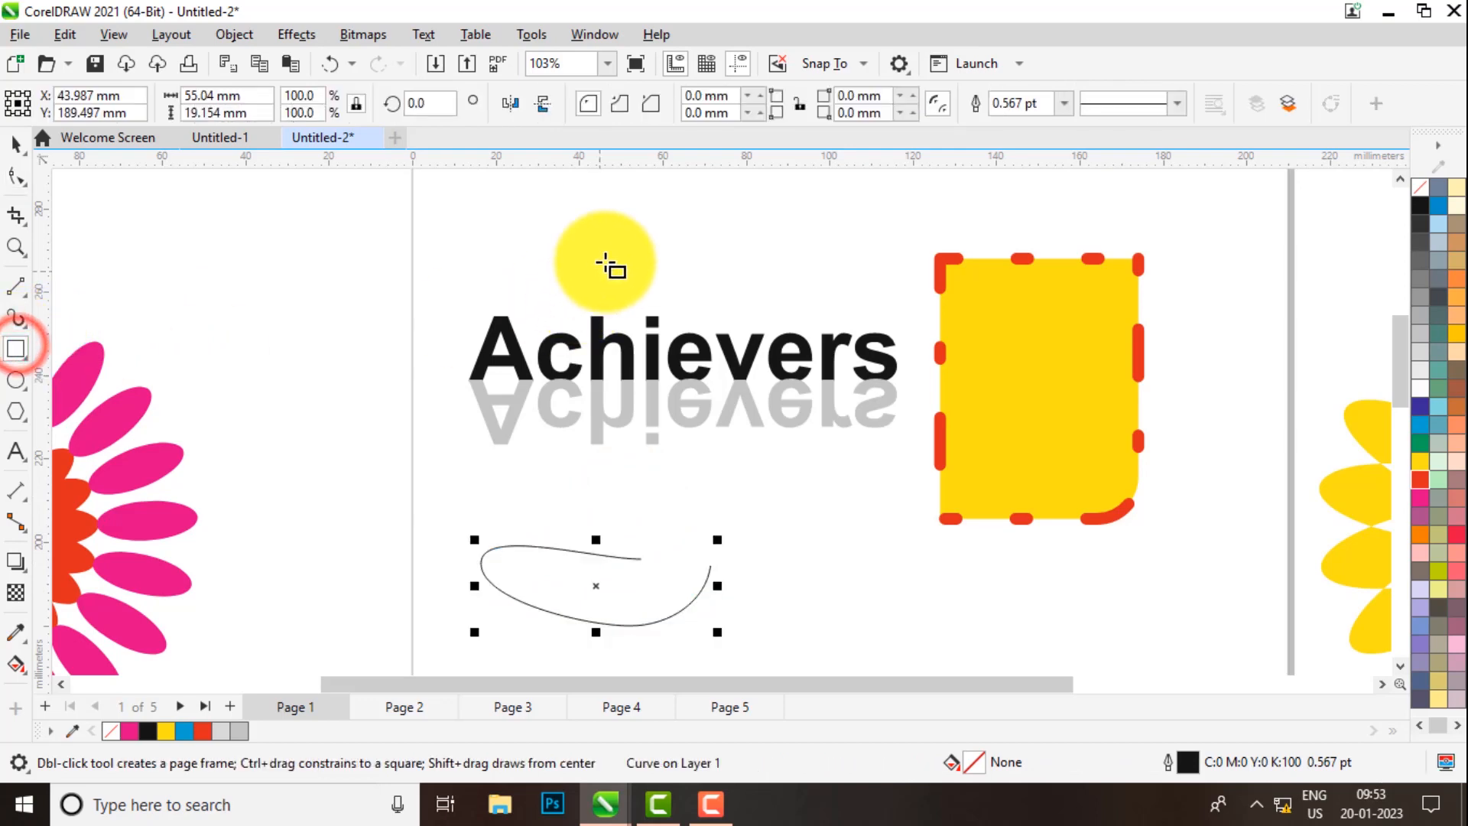
scroll(604, 260, "up", 3)
left_click_drag(564, 228, 800, 326)
left_click(17, 176)
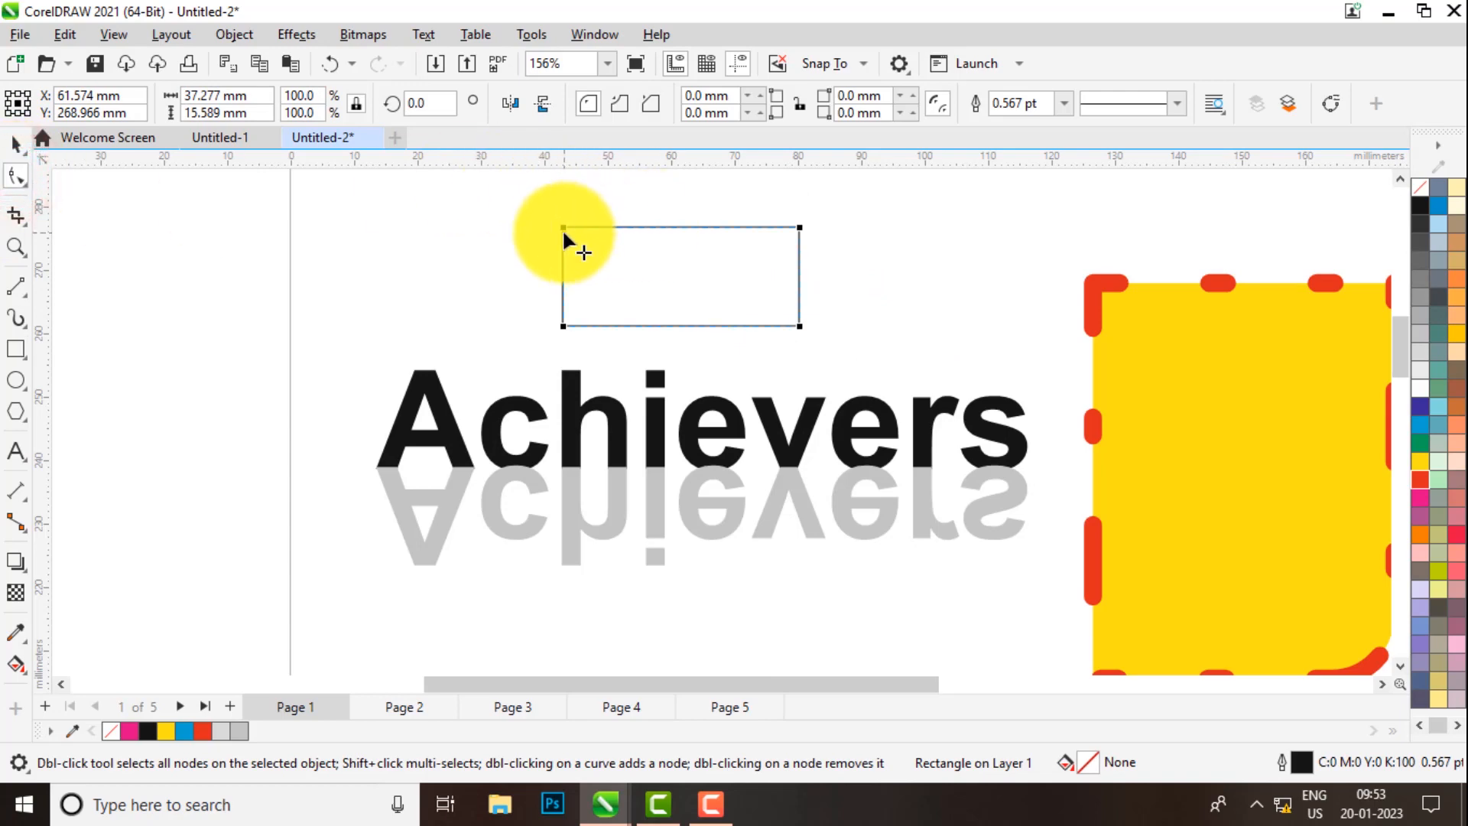
left_click_drag(564, 227, 660, 222)
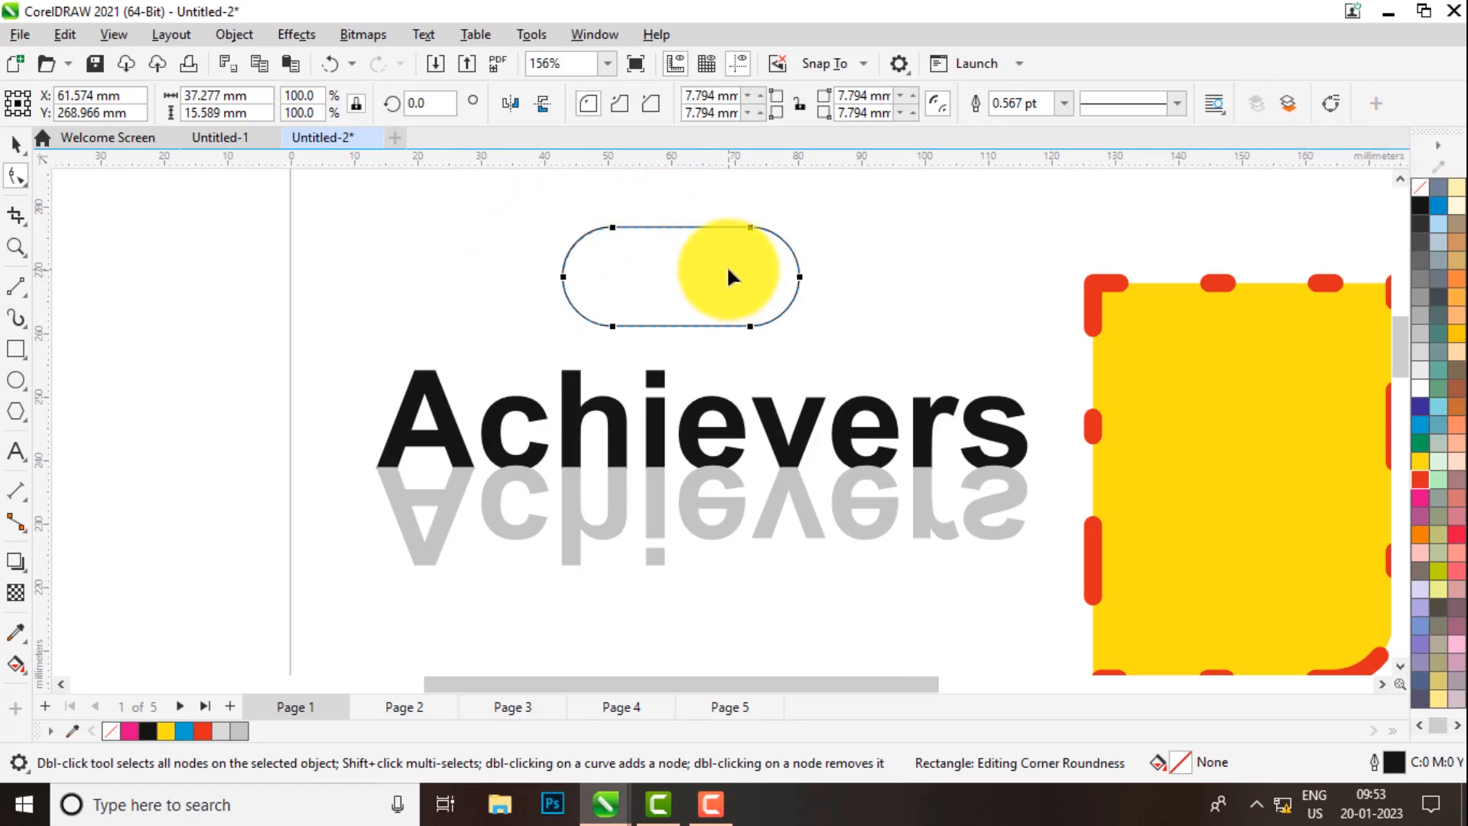
- Convert the rounded rectangle to curves and move its upper and lower nodes to form an irregular closed shape
key("ctrl+q")
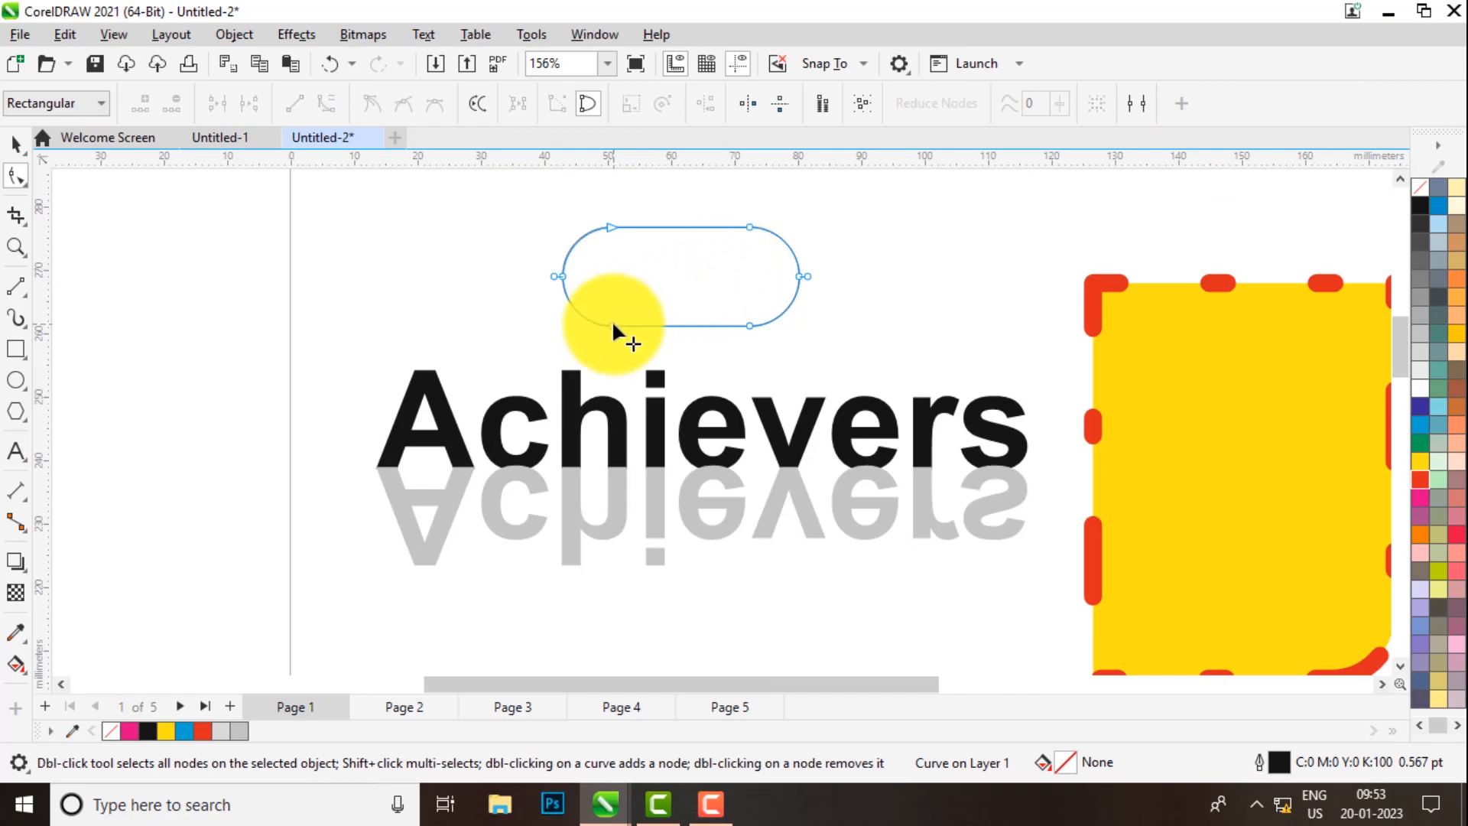
left_click_drag(612, 323, 614, 260)
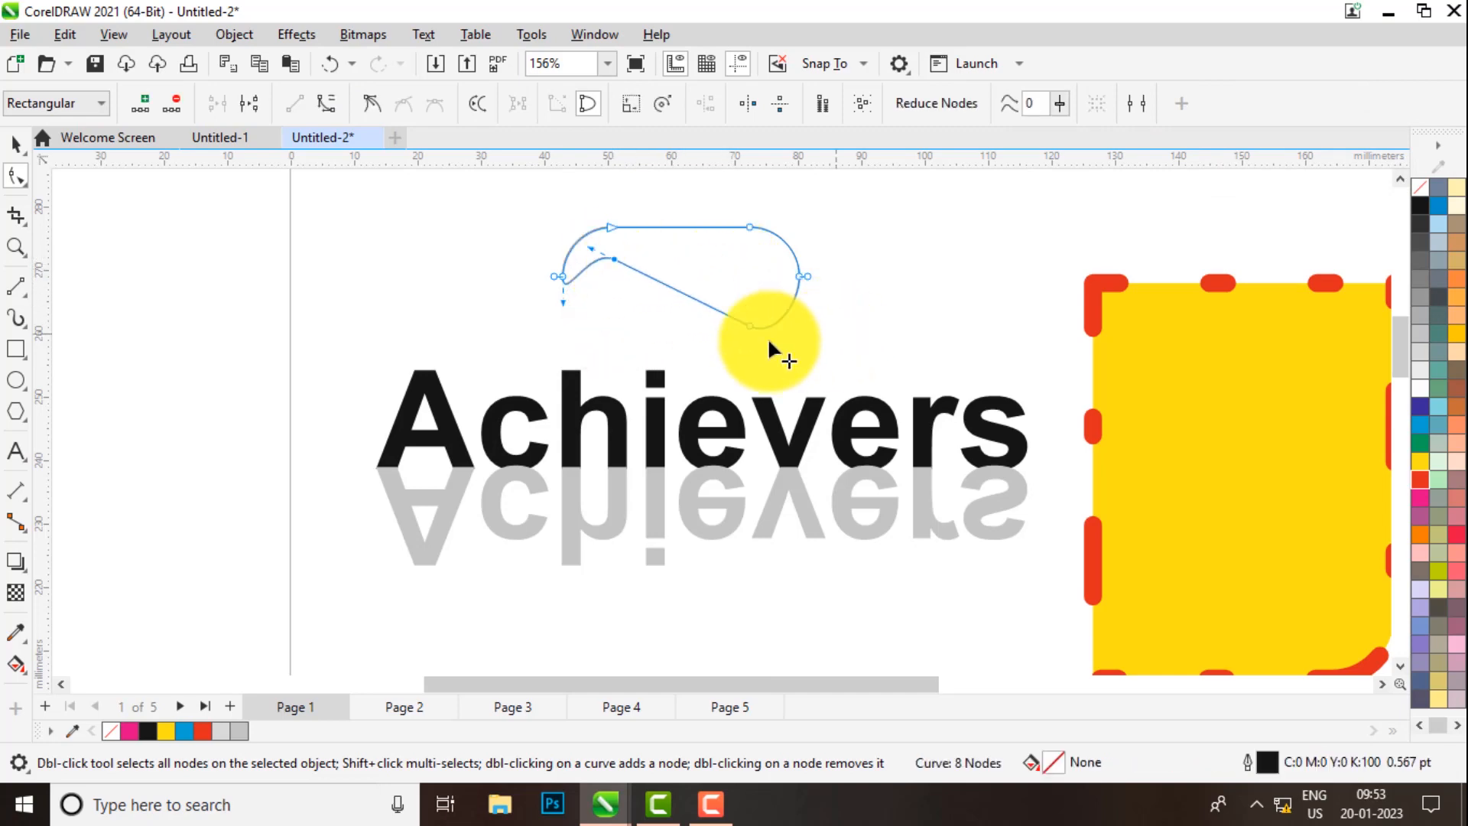
left_click_drag(750, 325, 621, 339)
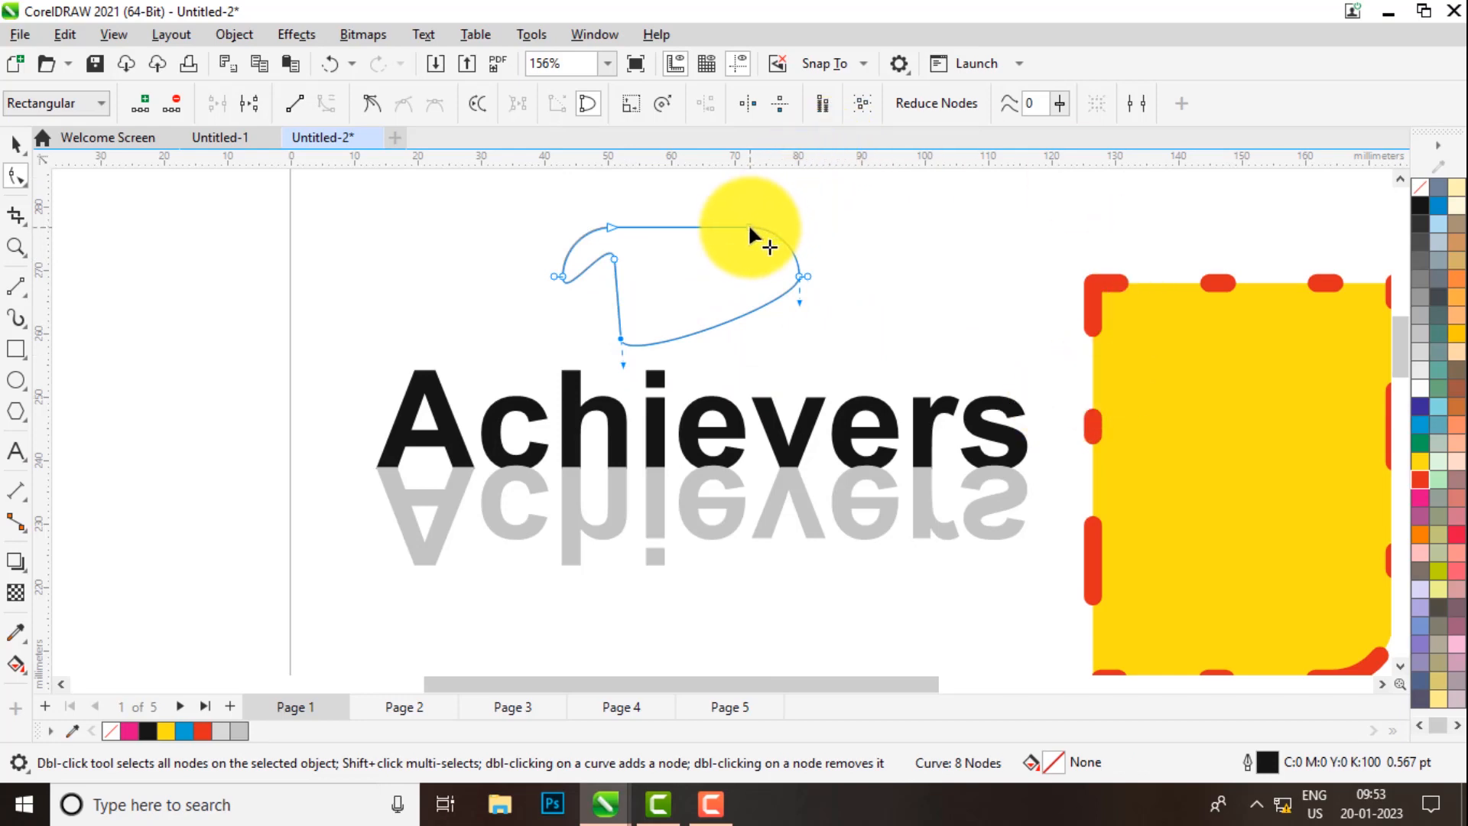
left_click_drag(751, 226, 590, 203)
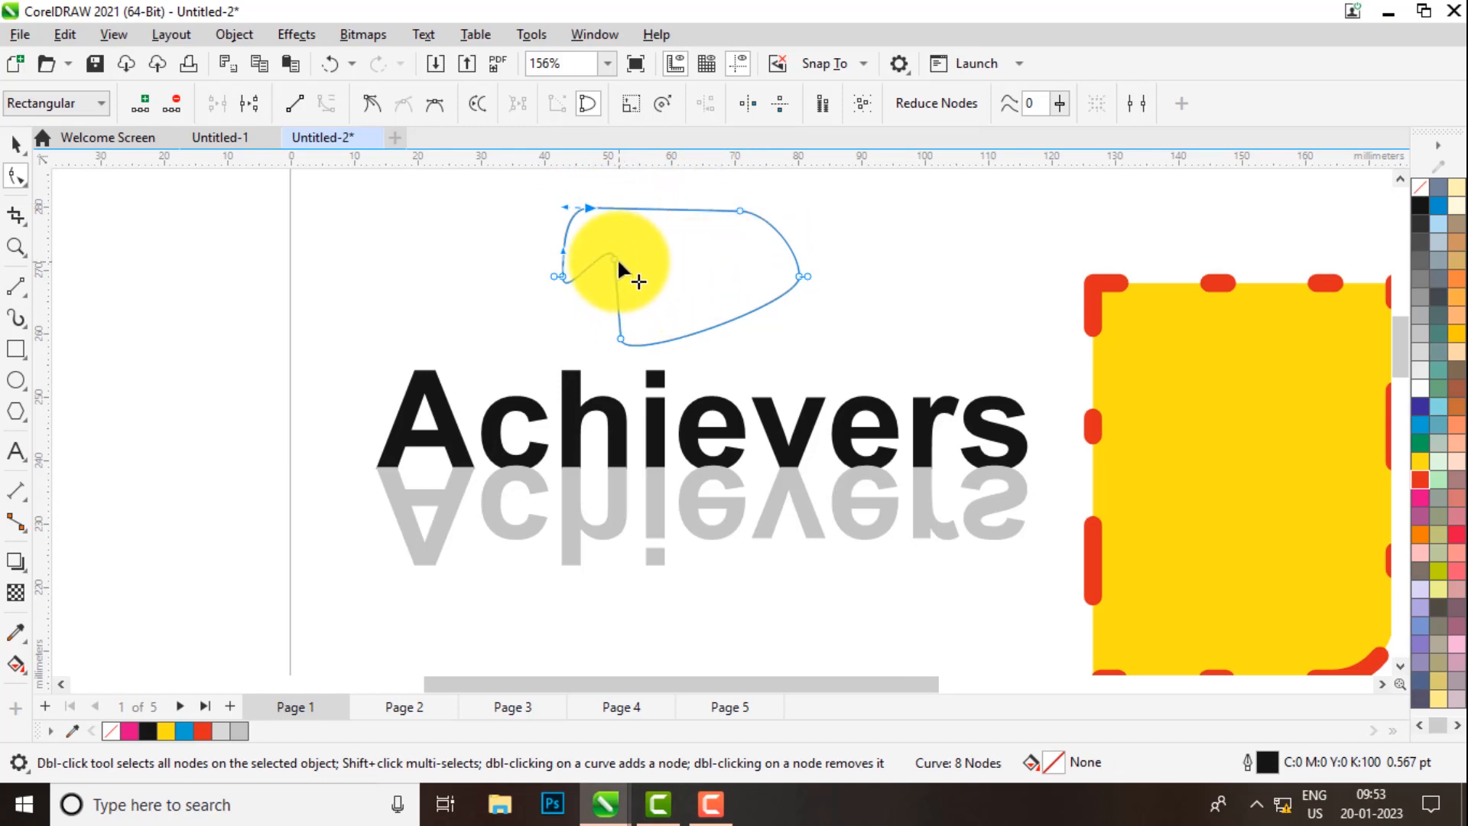
left_click_drag(616, 259, 615, 251)
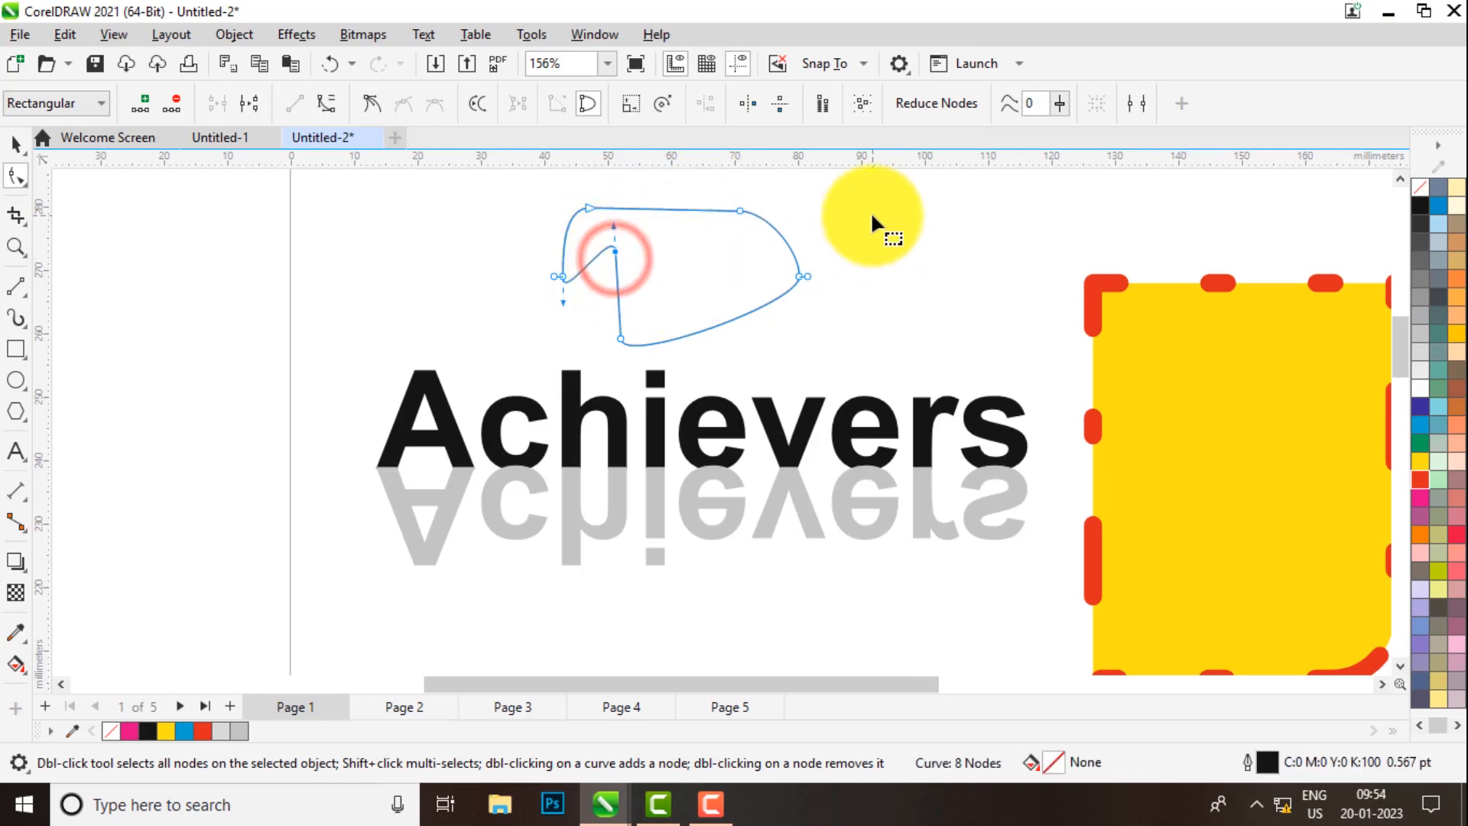
- Draw an ellipse about 37 mm by 28 mm beyond the page's left edge and turn it into a pie from 0° to 270°
left_click(16, 381)
scroll(901, 318, "down", 1)
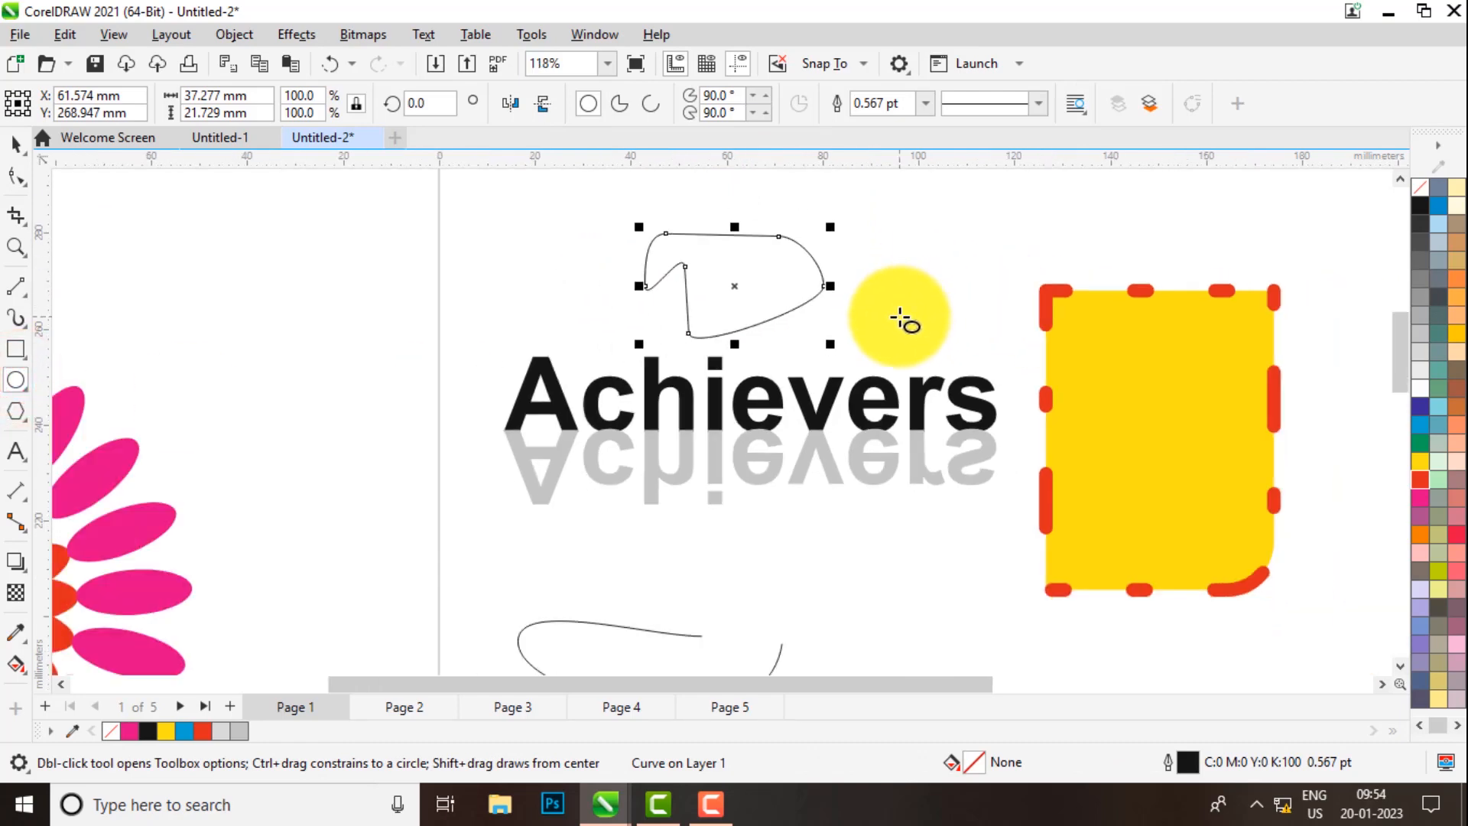
left_click_drag(220, 289, 410, 437)
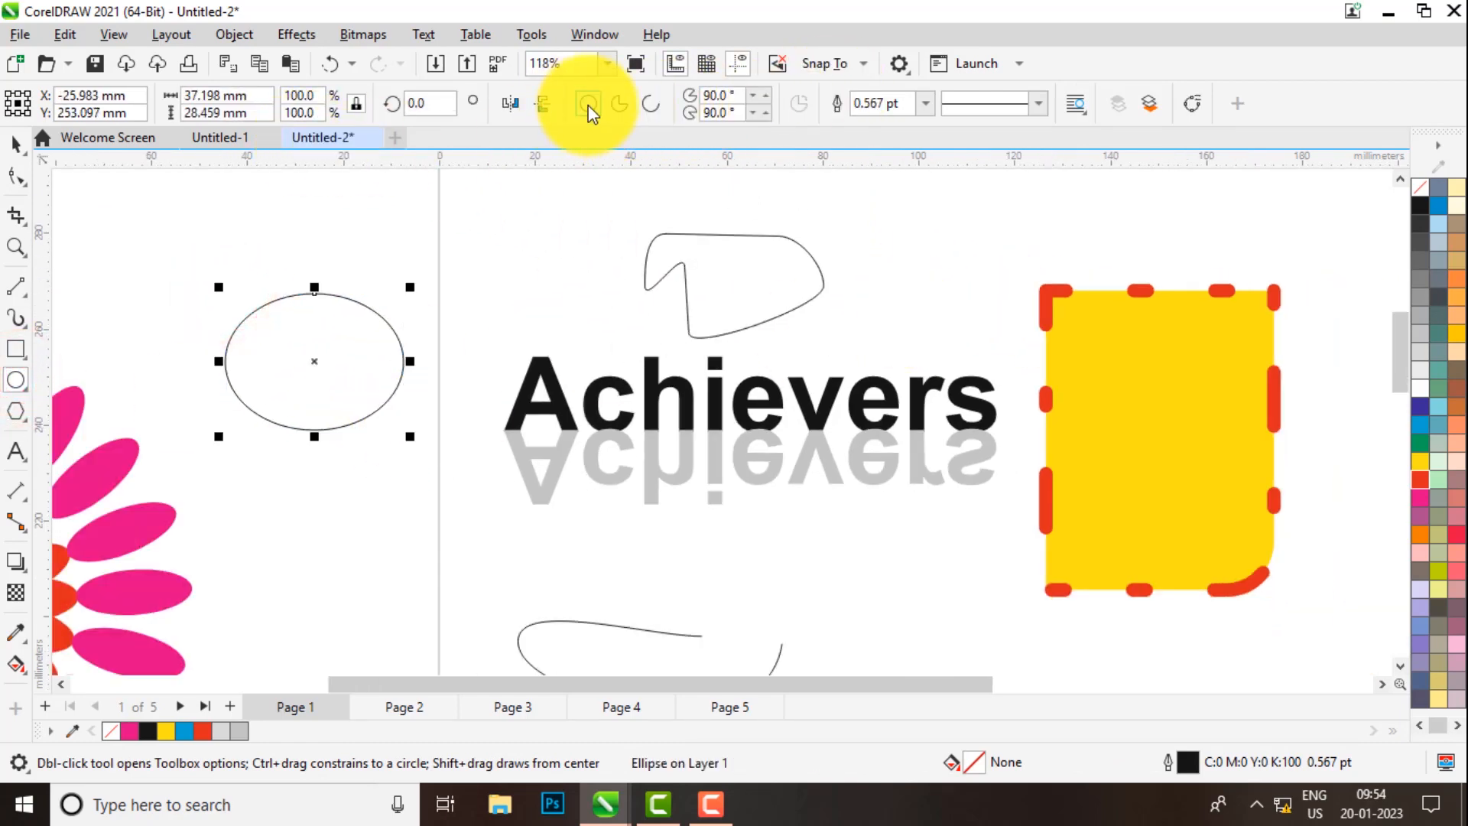
left_click(618, 104)
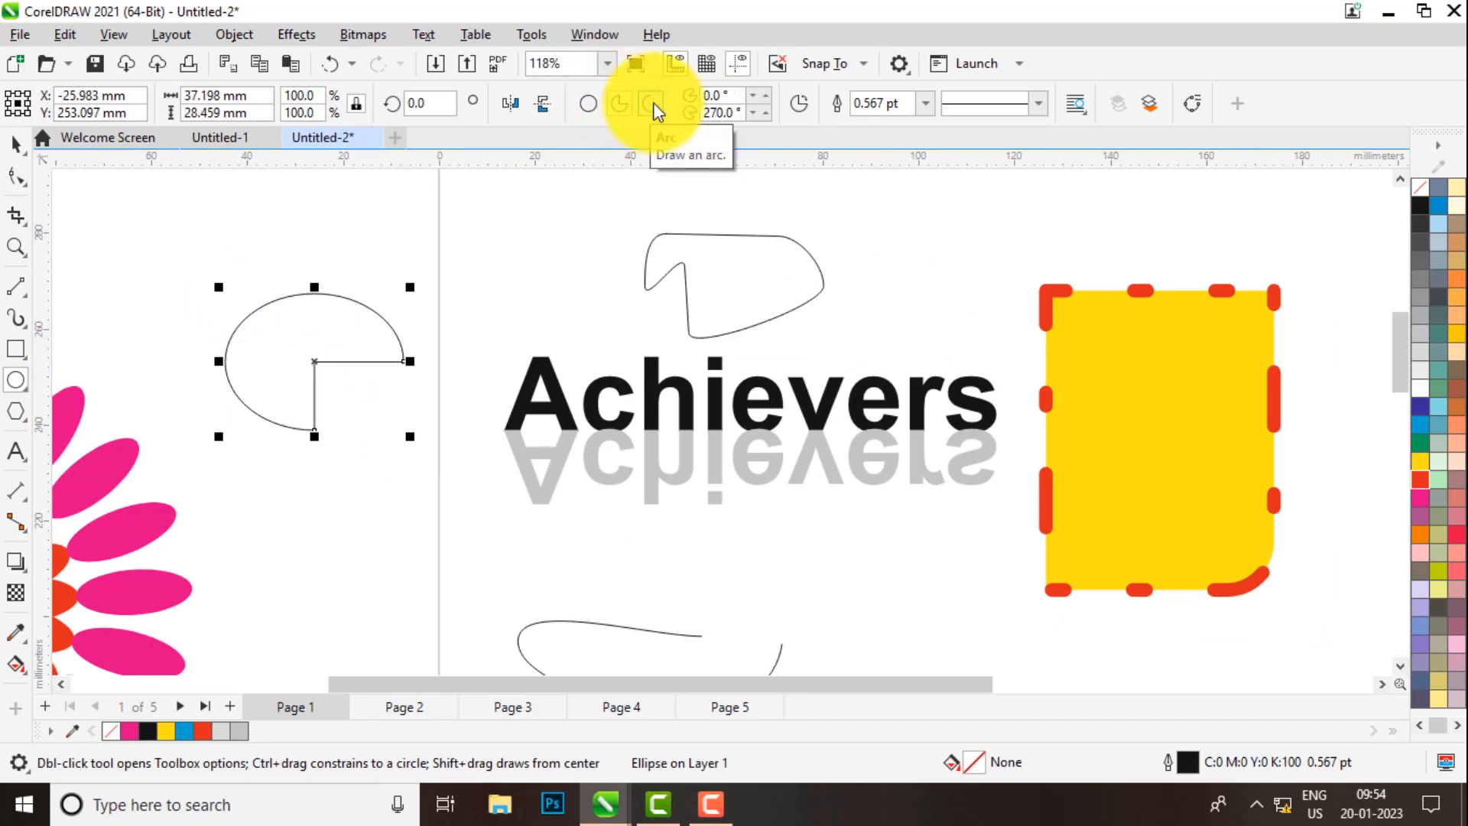
- Turn the pie shape beyond the page's left edge into an arc
left_click(645, 105)
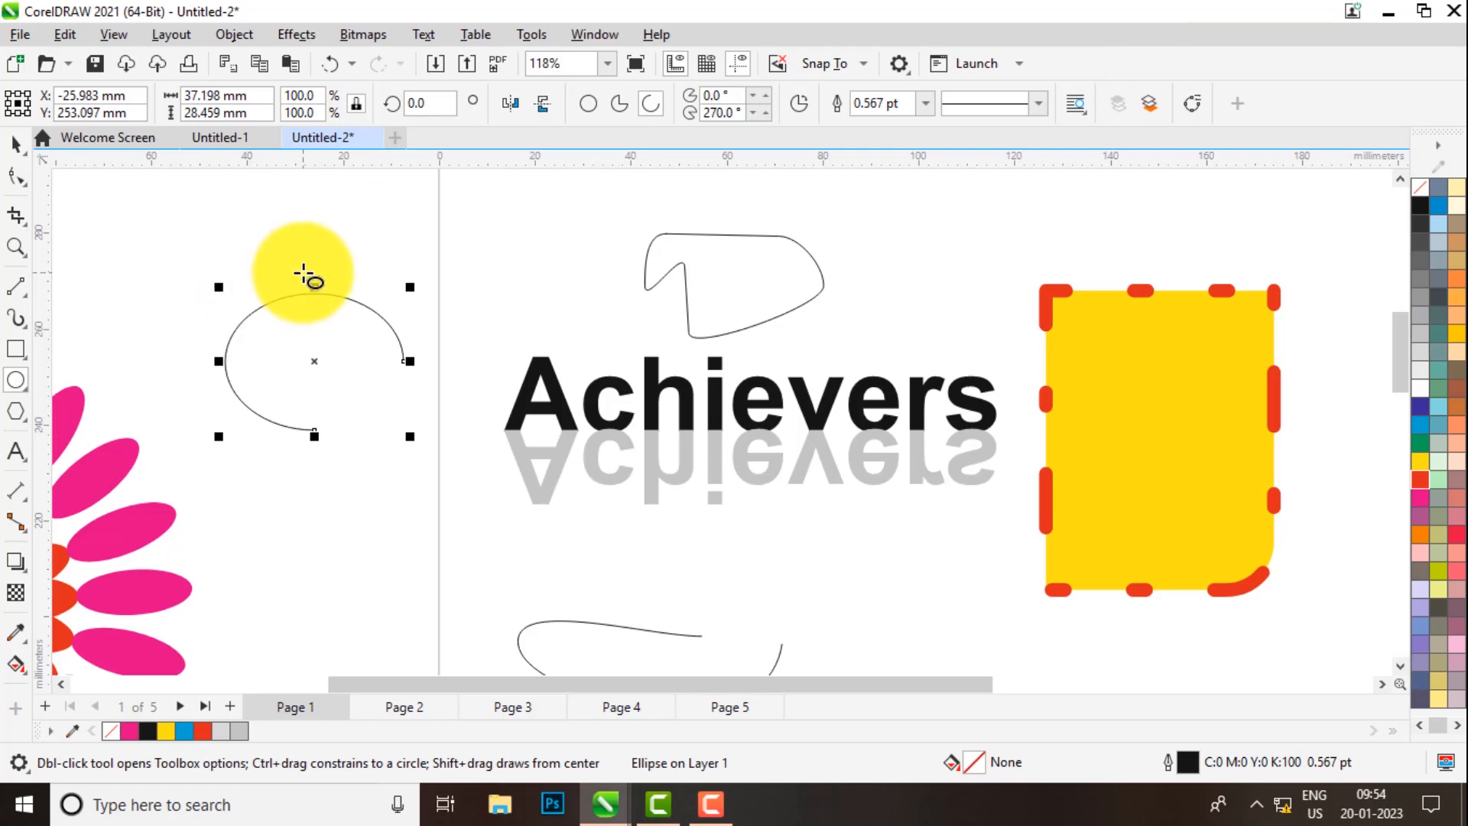
left_click(15, 352)
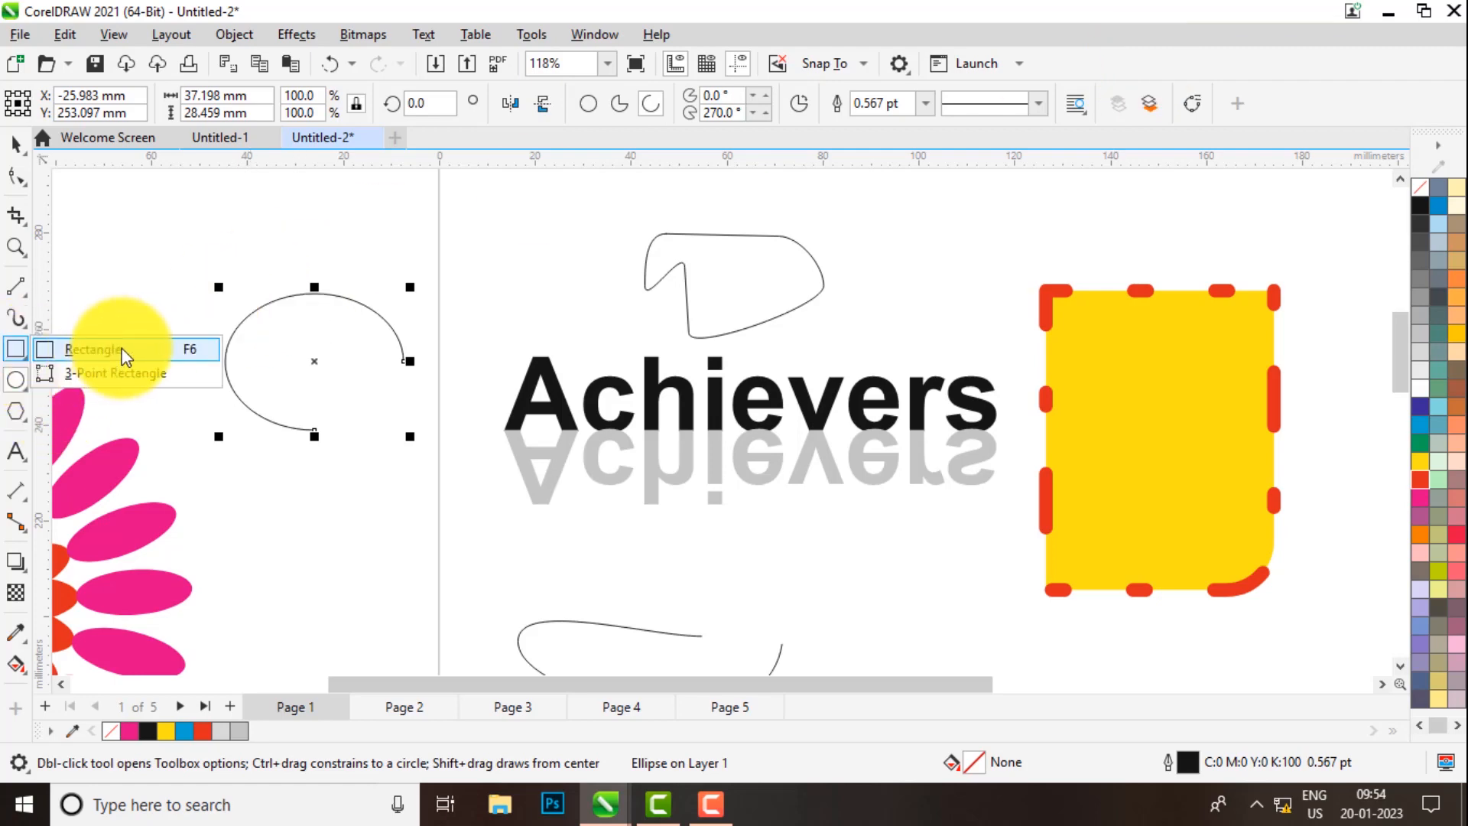
left_click(16, 383)
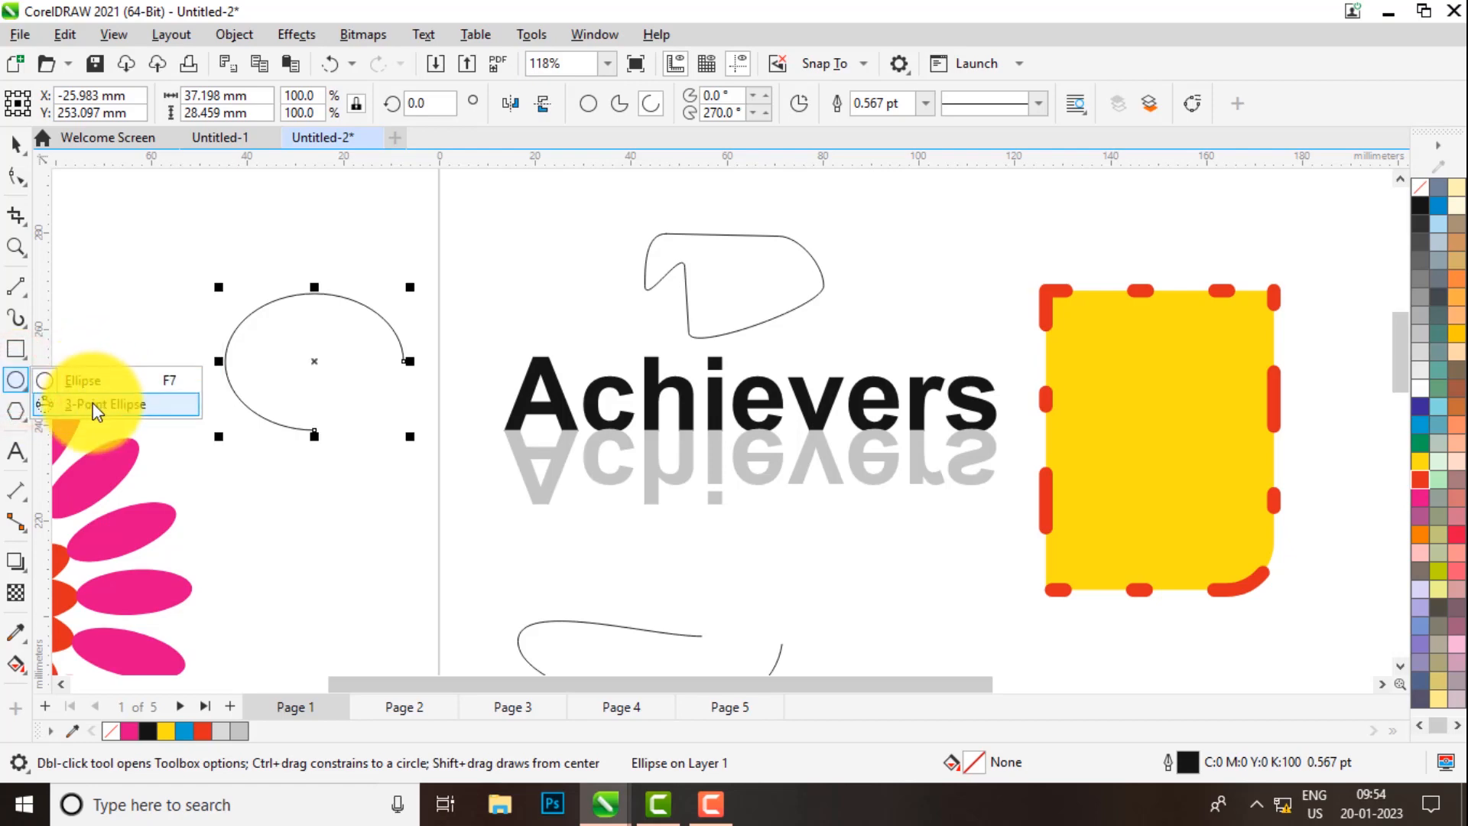
- Draw a tilted five-pointed star about 43 mm across, below and to the left of the yellow rectangle
left_click(16, 411)
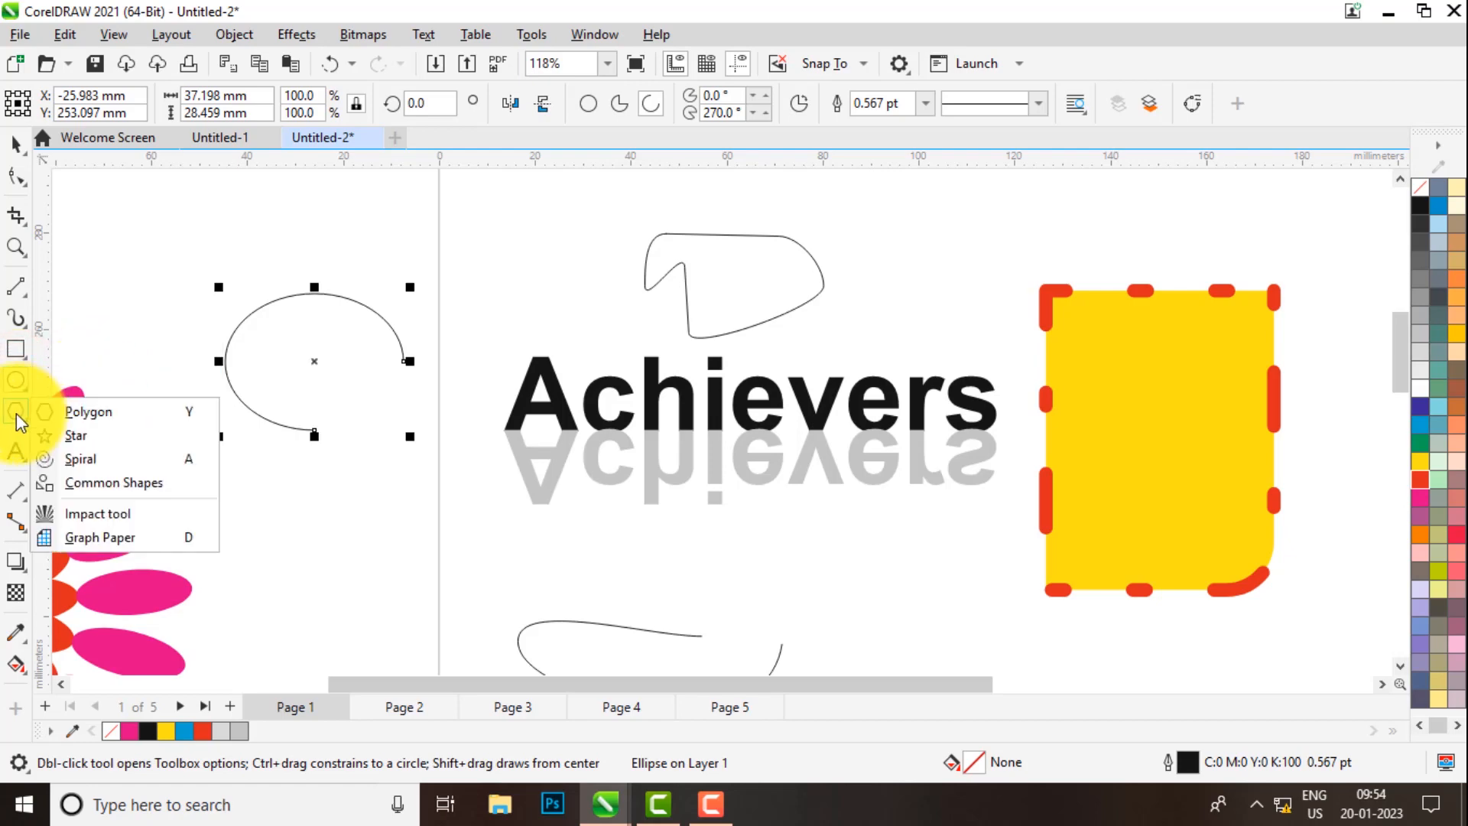
left_click(80, 436)
scroll(246, 420, "down", 3)
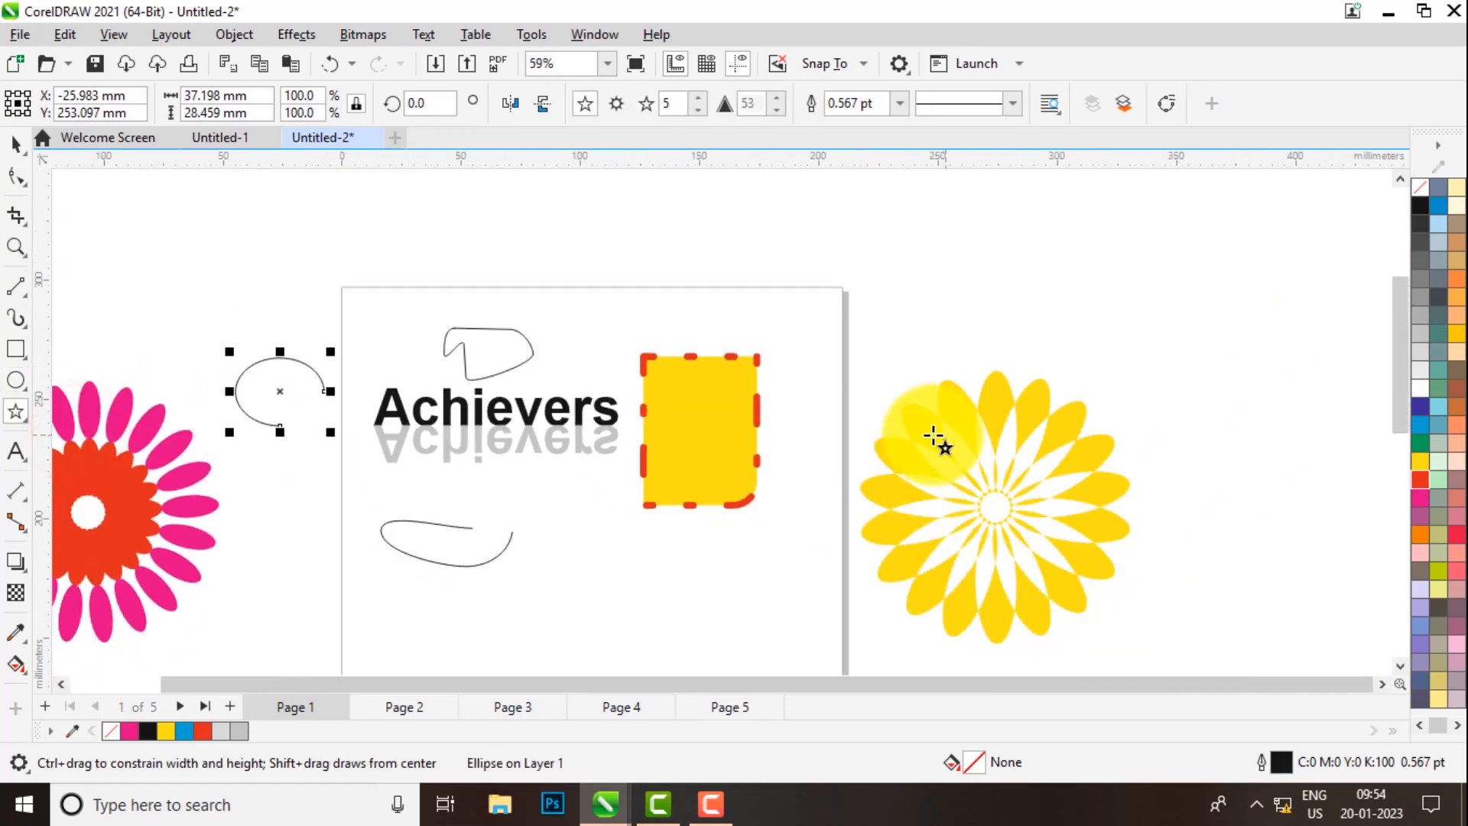
scroll(579, 642, "up", 3)
left_click_drag(577, 467, 709, 602)
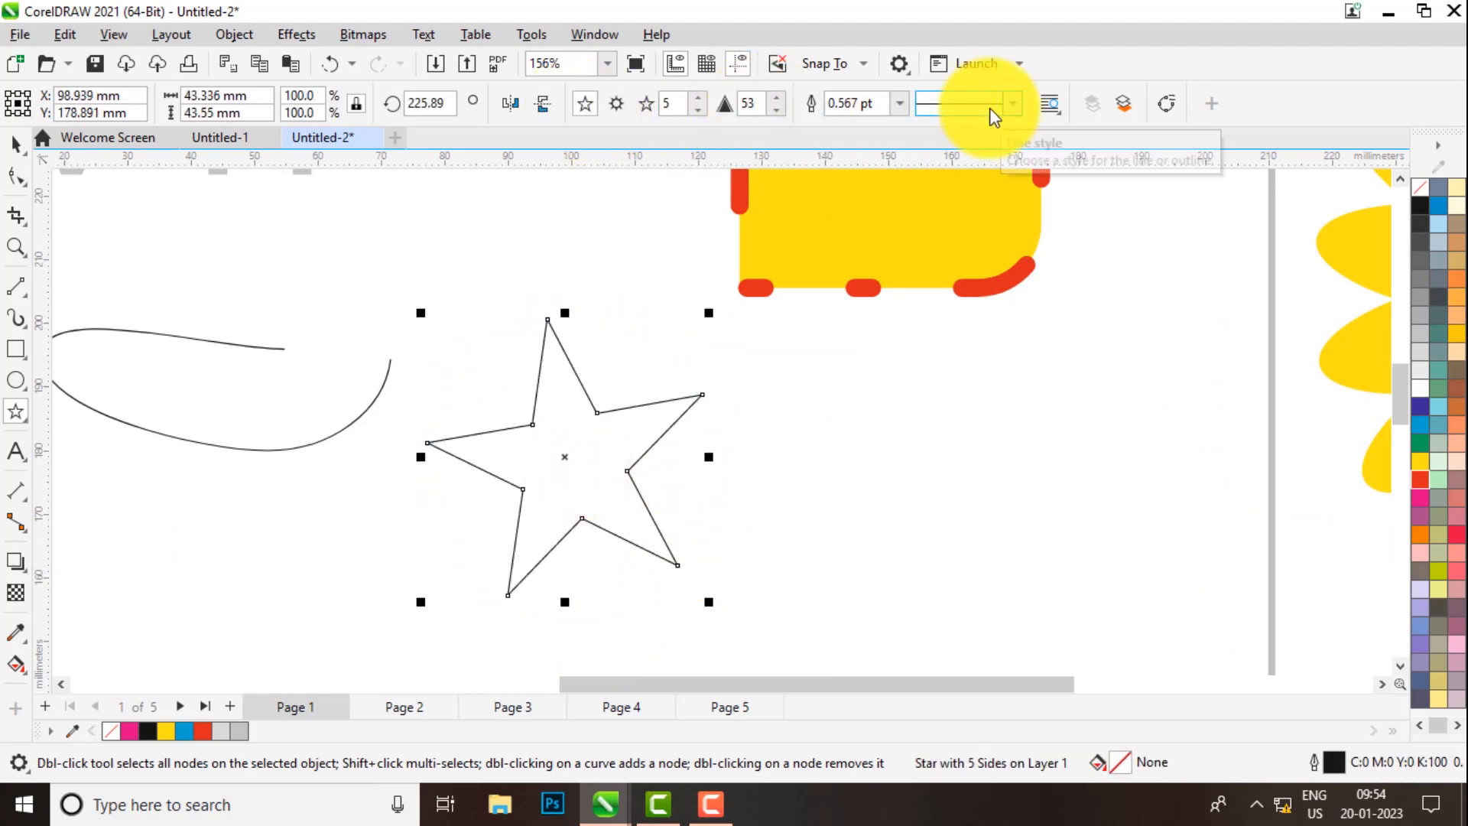
- Increase the star's number of points to 15
left_click(611, 103)
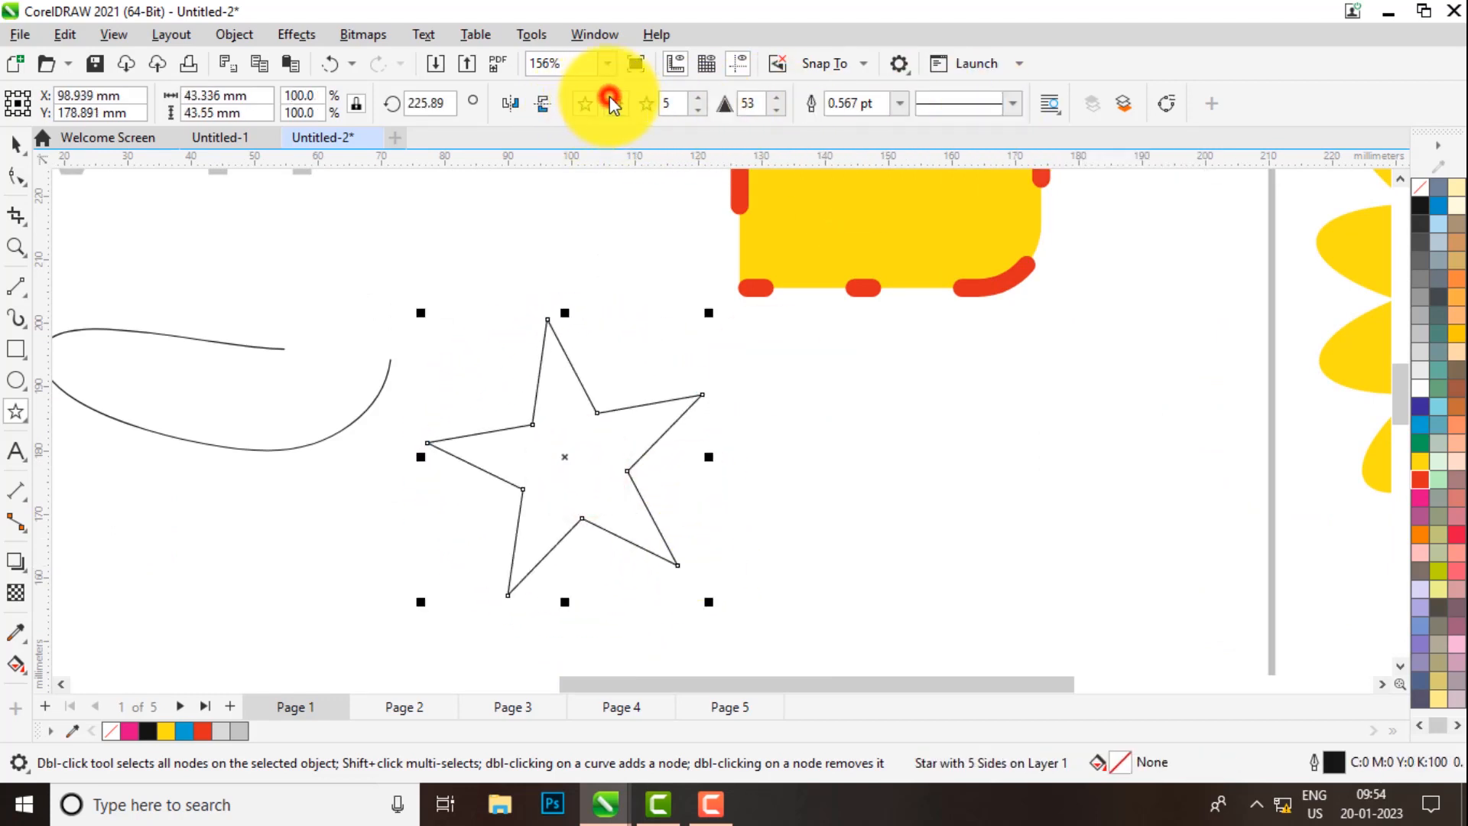
left_click(705, 98)
left_click(705, 98)
left_click(705, 98)
left_click(705, 98)
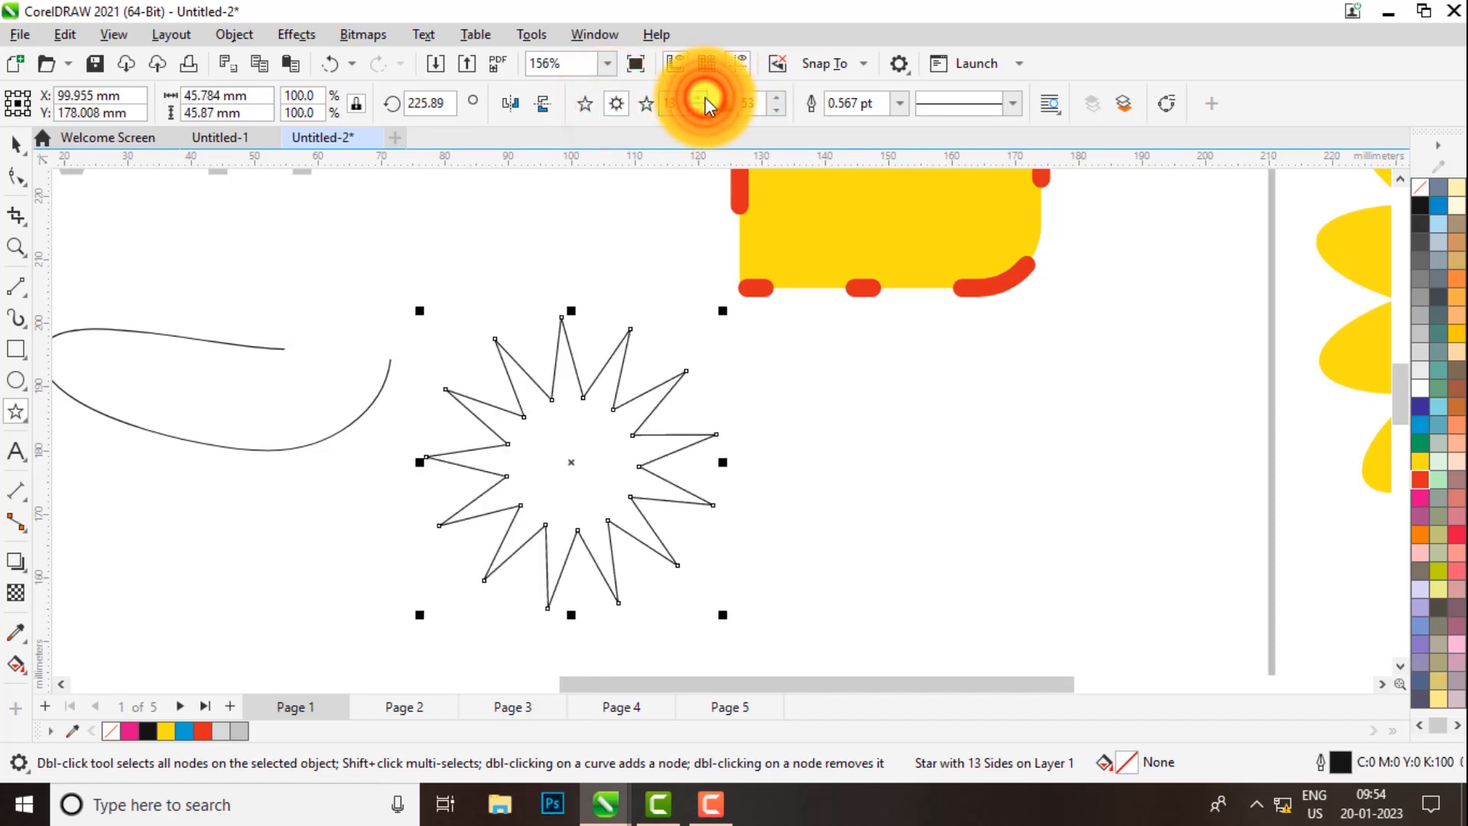
left_click(705, 98)
left_click(705, 98)
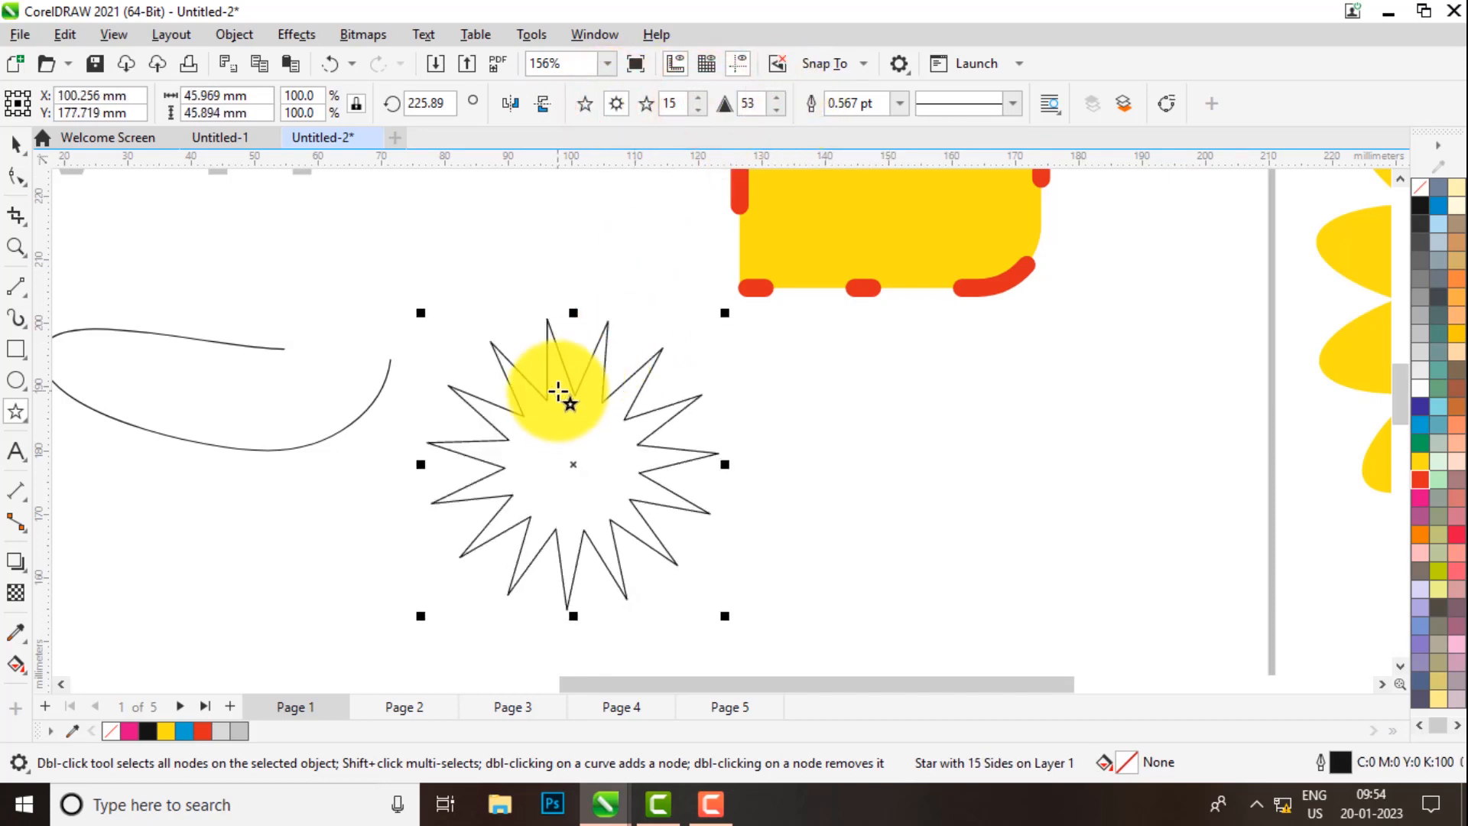
- Reduce the star's sharpness to 23
left_click(771, 108)
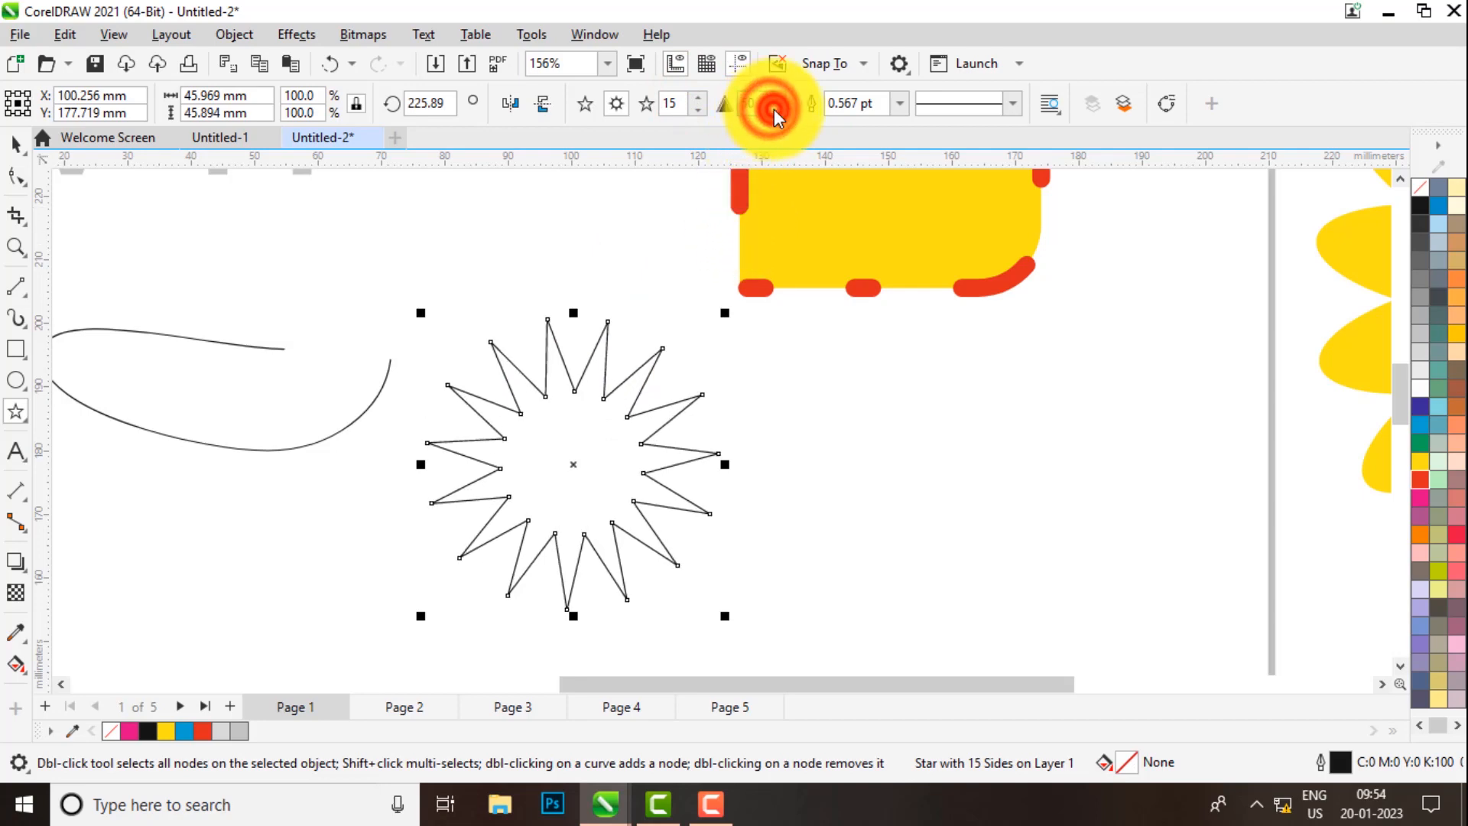
left_click(774, 109)
left_click(773, 109)
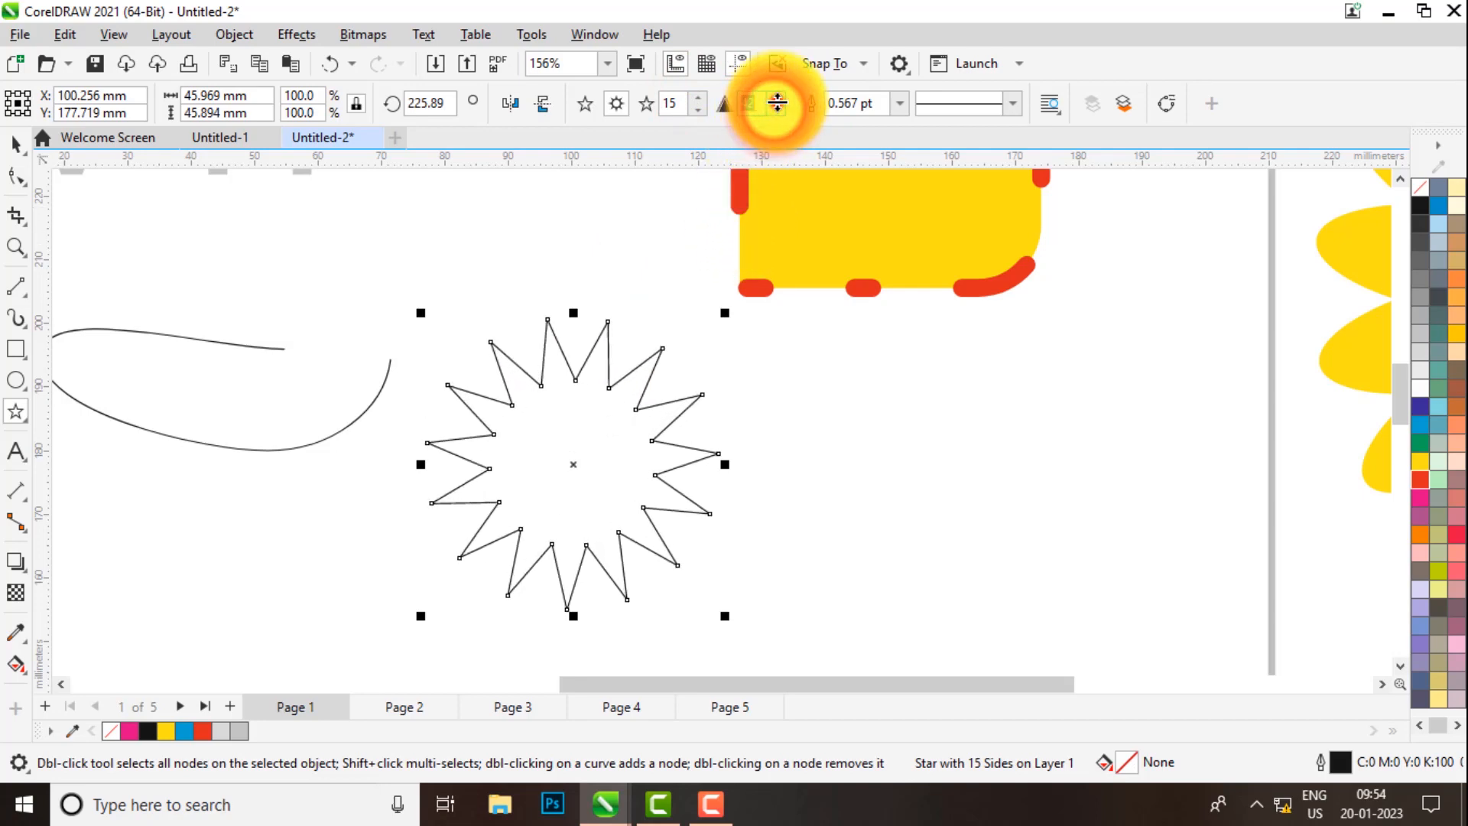
left_click_drag(777, 104, 778, 122)
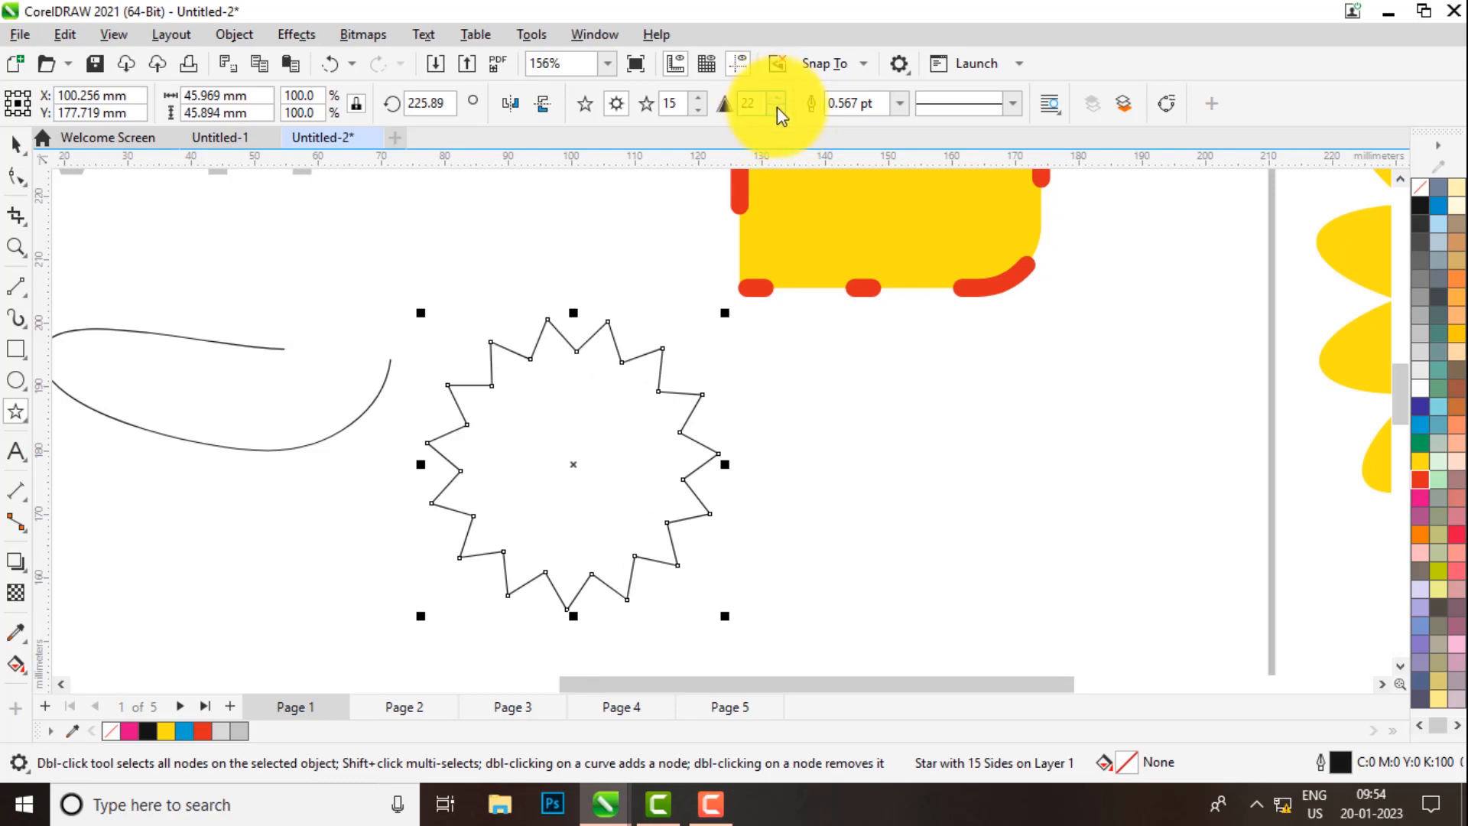
left_click(777, 100)
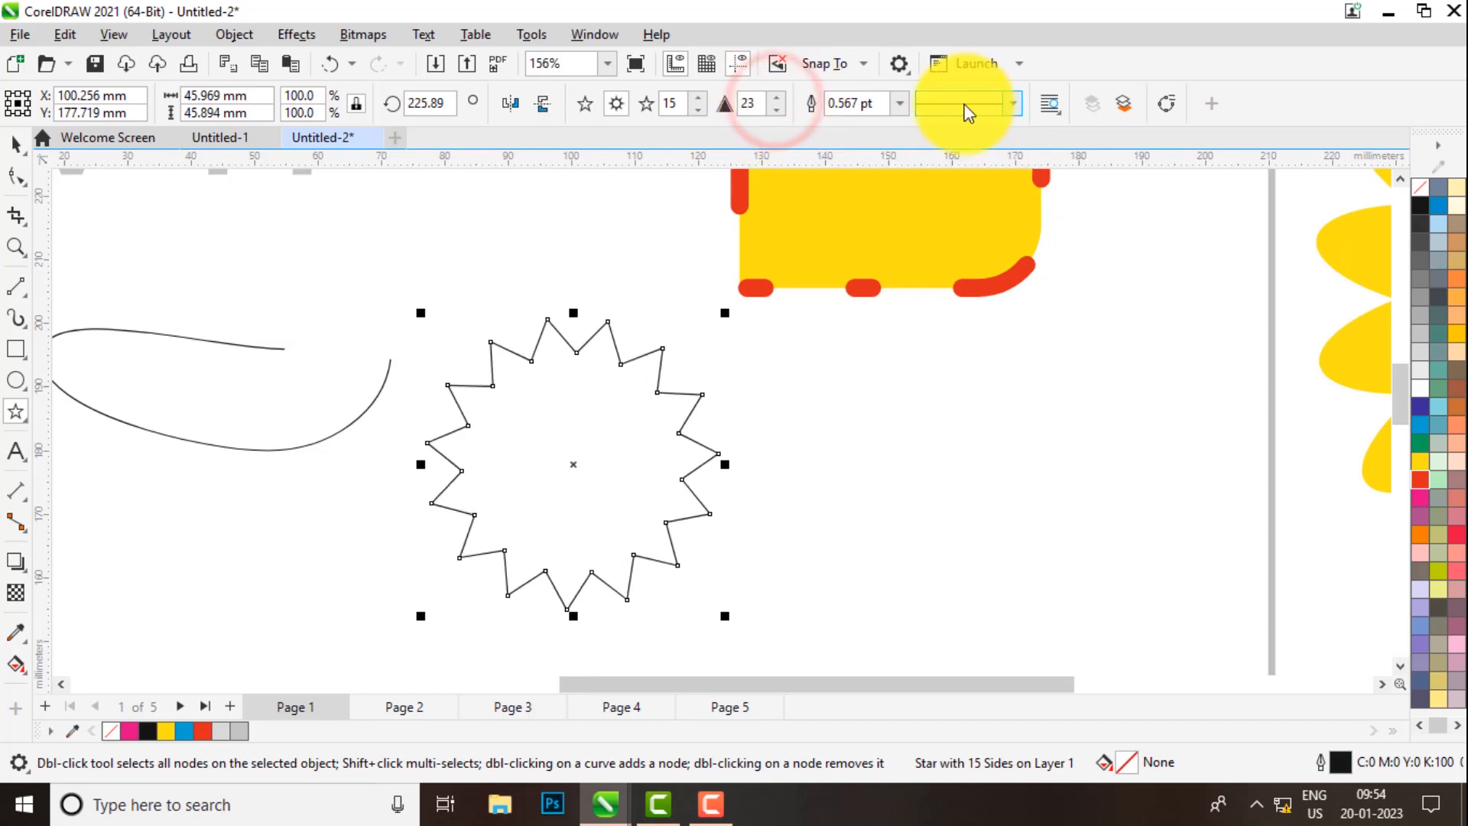
- Reshape the star with the Shape tool by moving its inner nodes inward and back outward to a sharpness of about 32
left_click(15, 175)
left_click_drag(533, 361, 580, 393)
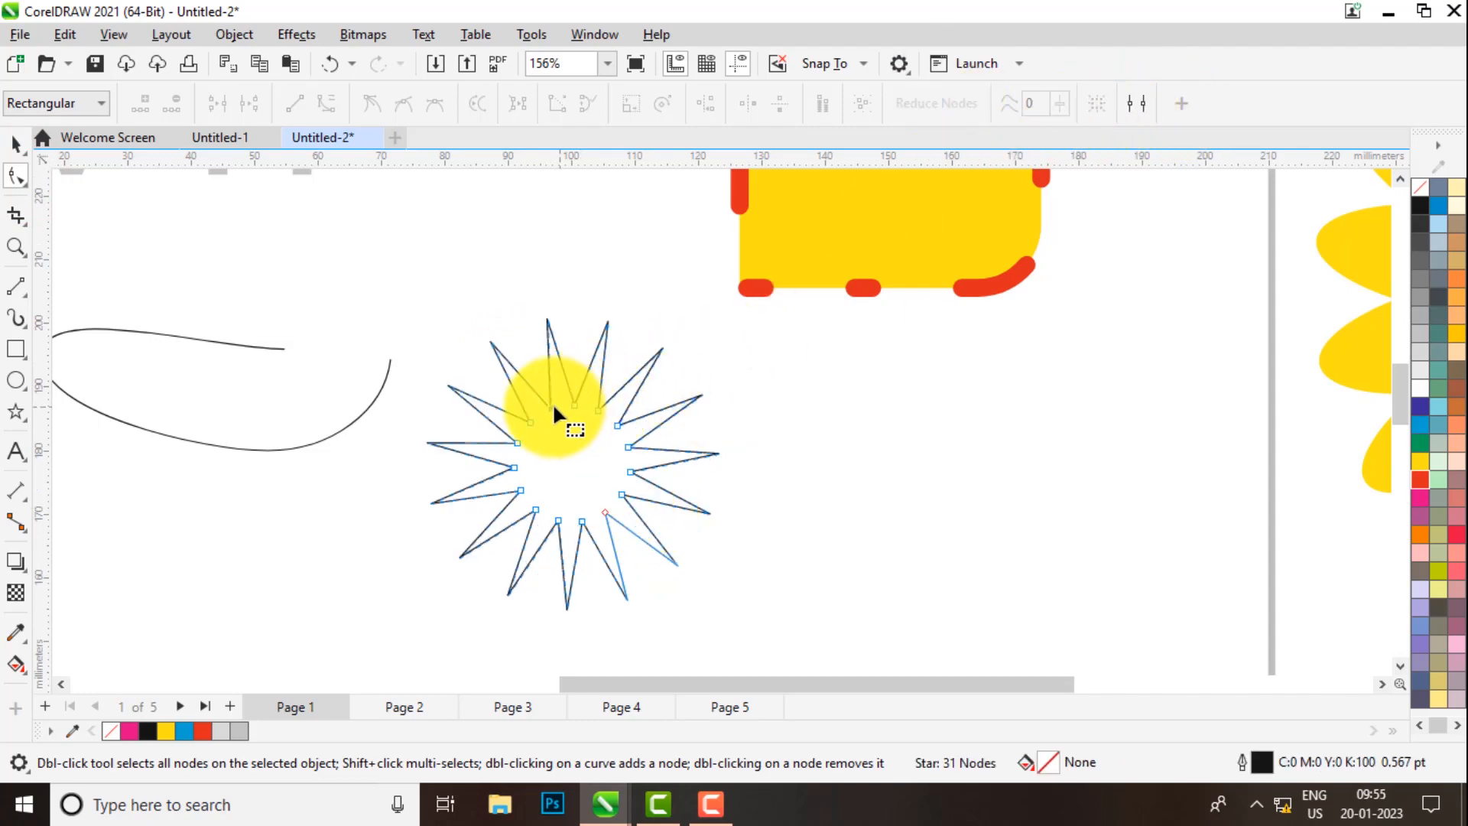
left_click(530, 422)
left_click(518, 440)
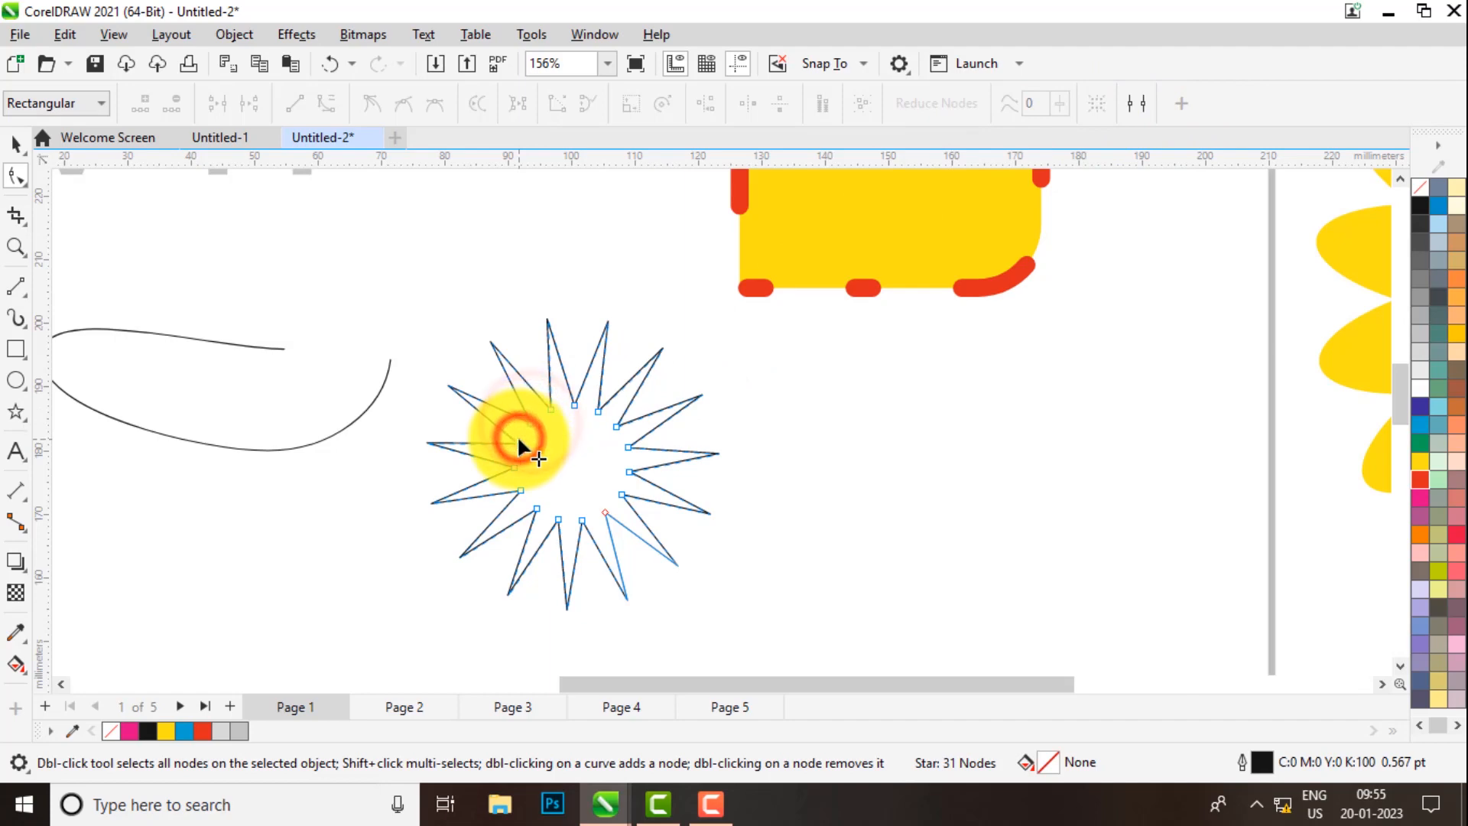
left_click_drag(520, 438, 484, 415)
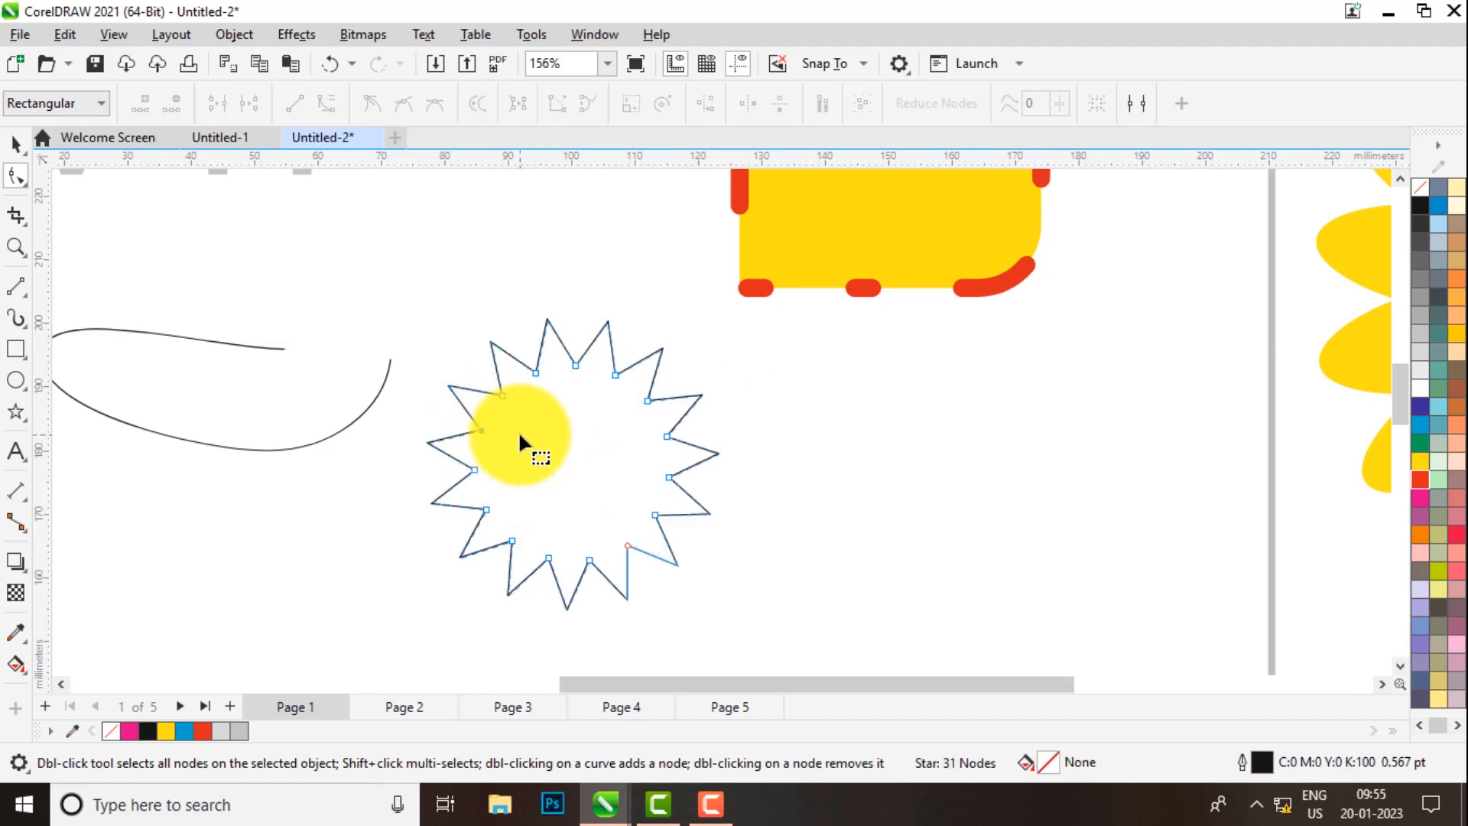
- Convert the star to curves, pull two neighbouring upper-left tips outward and move the two valleys beside the taller tip inward
left_click(16, 142)
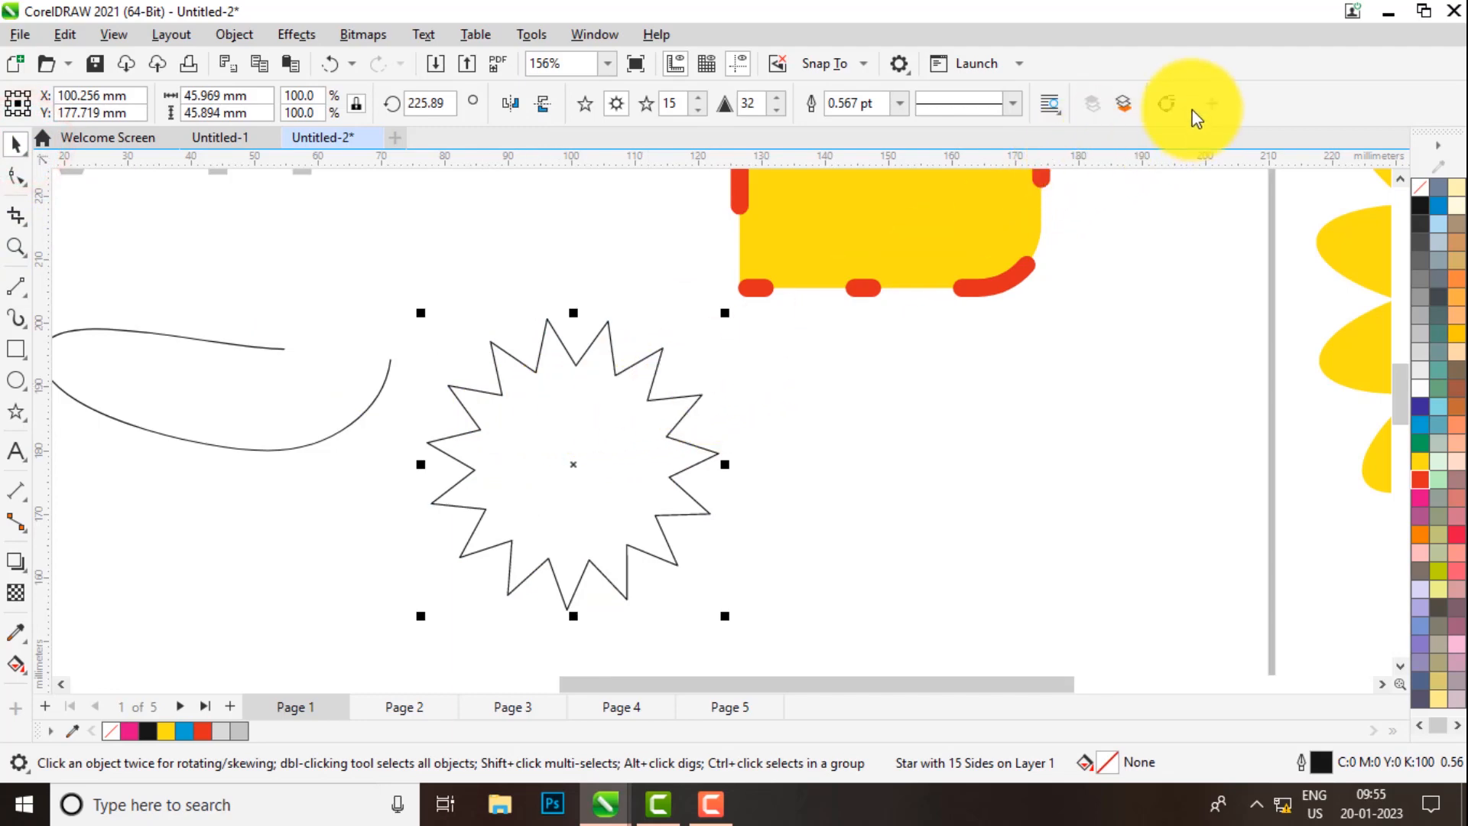
left_click(1170, 107)
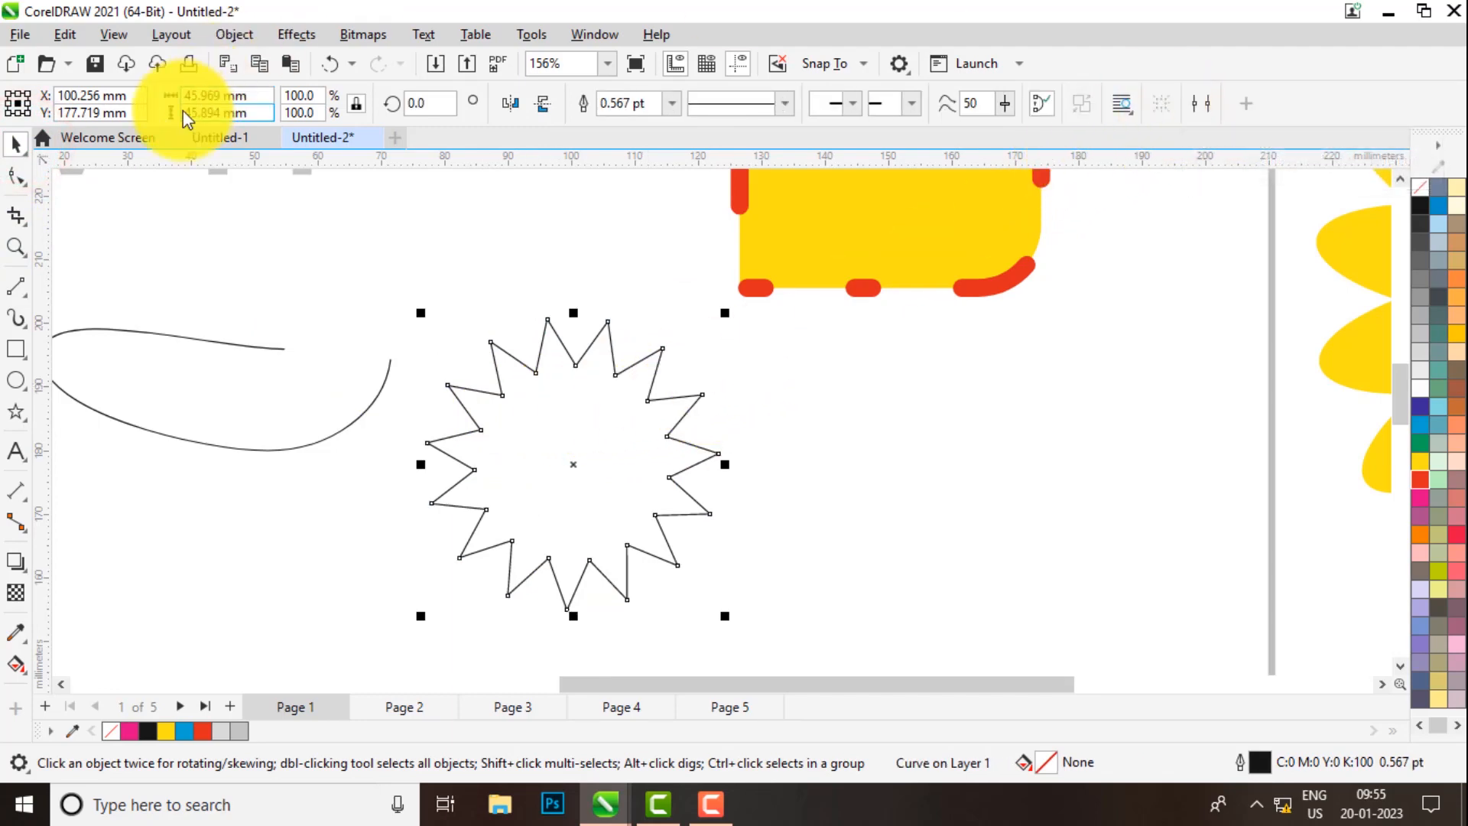
left_click(30, 178)
left_click_drag(467, 318, 502, 348)
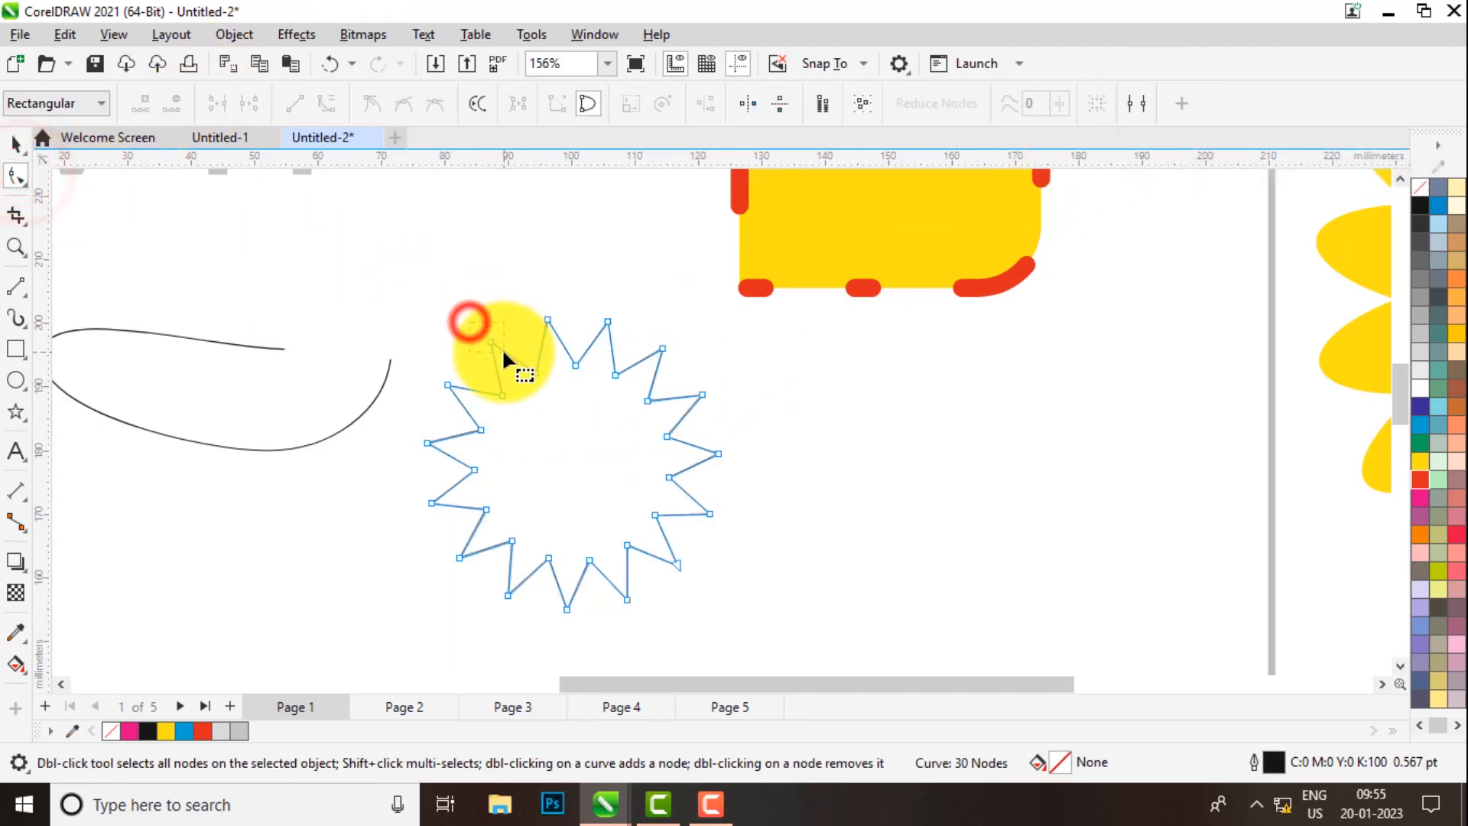
mouse_move(528, 298)
left_mouse_down()
mouse_move(561, 336)
mouse_move(533, 280)
left_mouse_up()
left_click(564, 385)
mouse_move(554, 377)
left_mouse_down()
mouse_move(592, 393)
mouse_move(574, 378)
mouse_move(572, 391)
left_mouse_up()
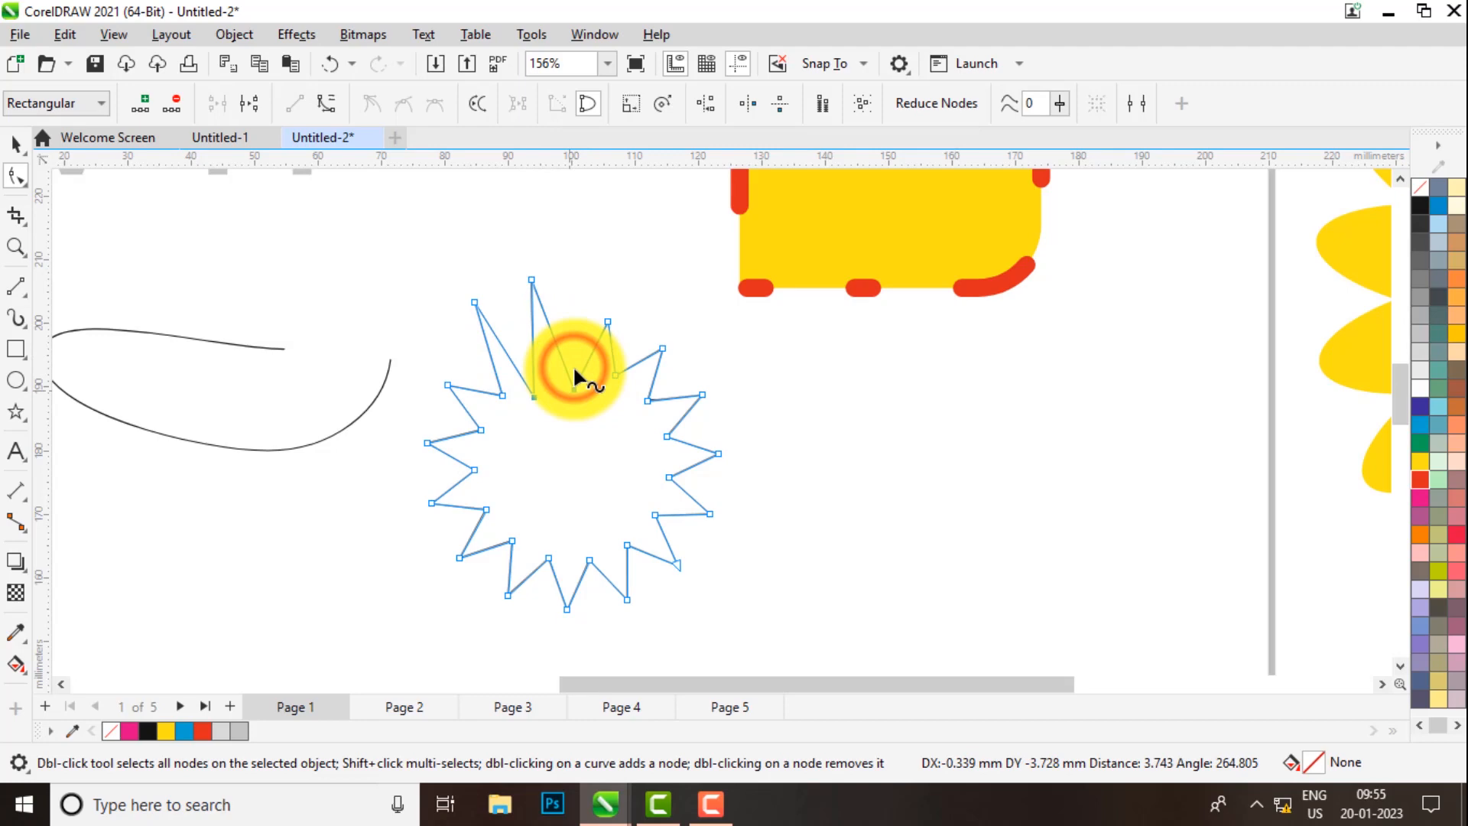
- Move the three upper-right tips and the two valleys between them together, slightly up and to the right
left_click(596, 292)
left_click(609, 321)
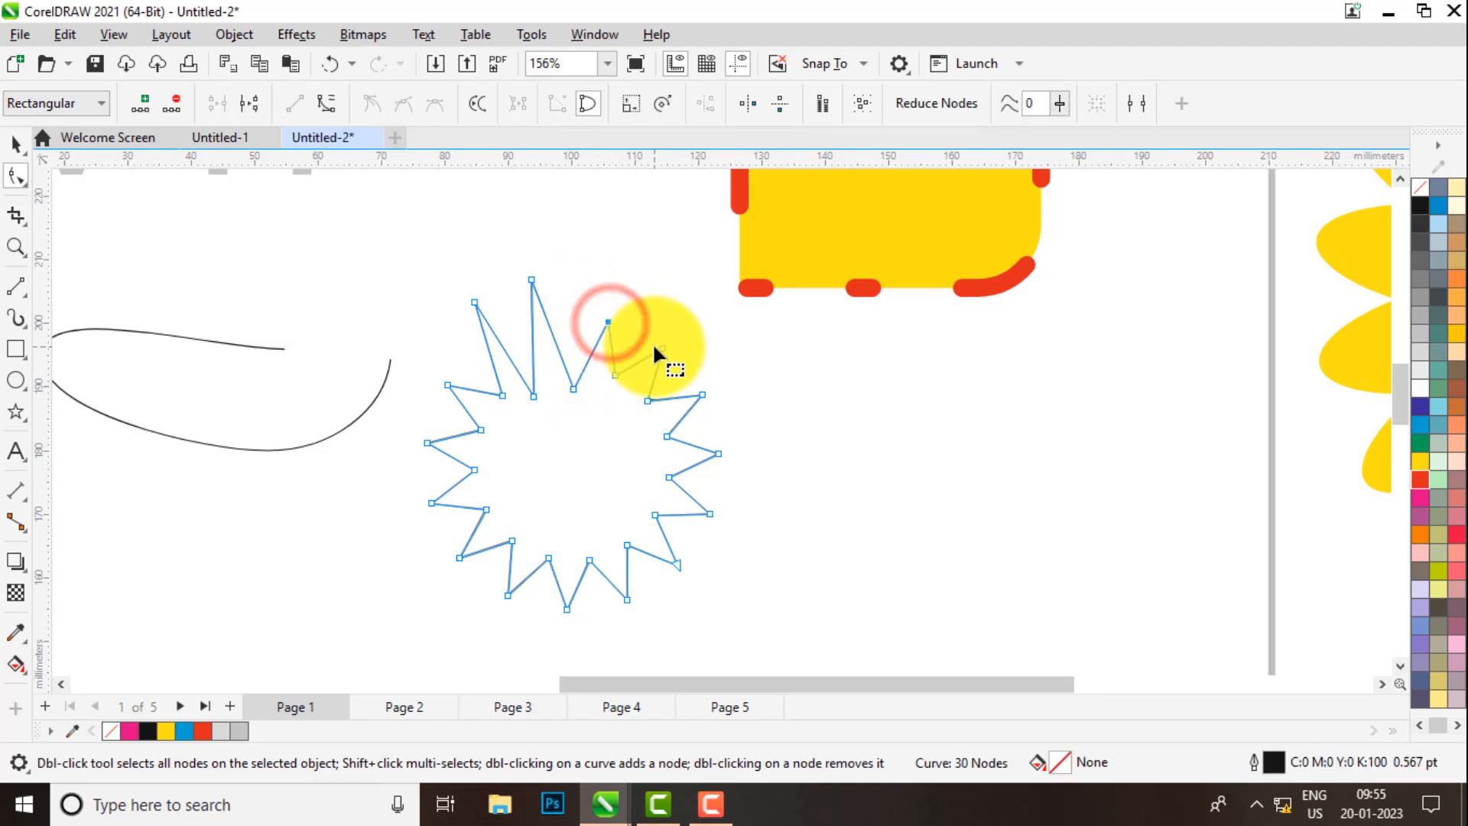
left_click(663, 349, "shift")
left_click(703, 394, "shift")
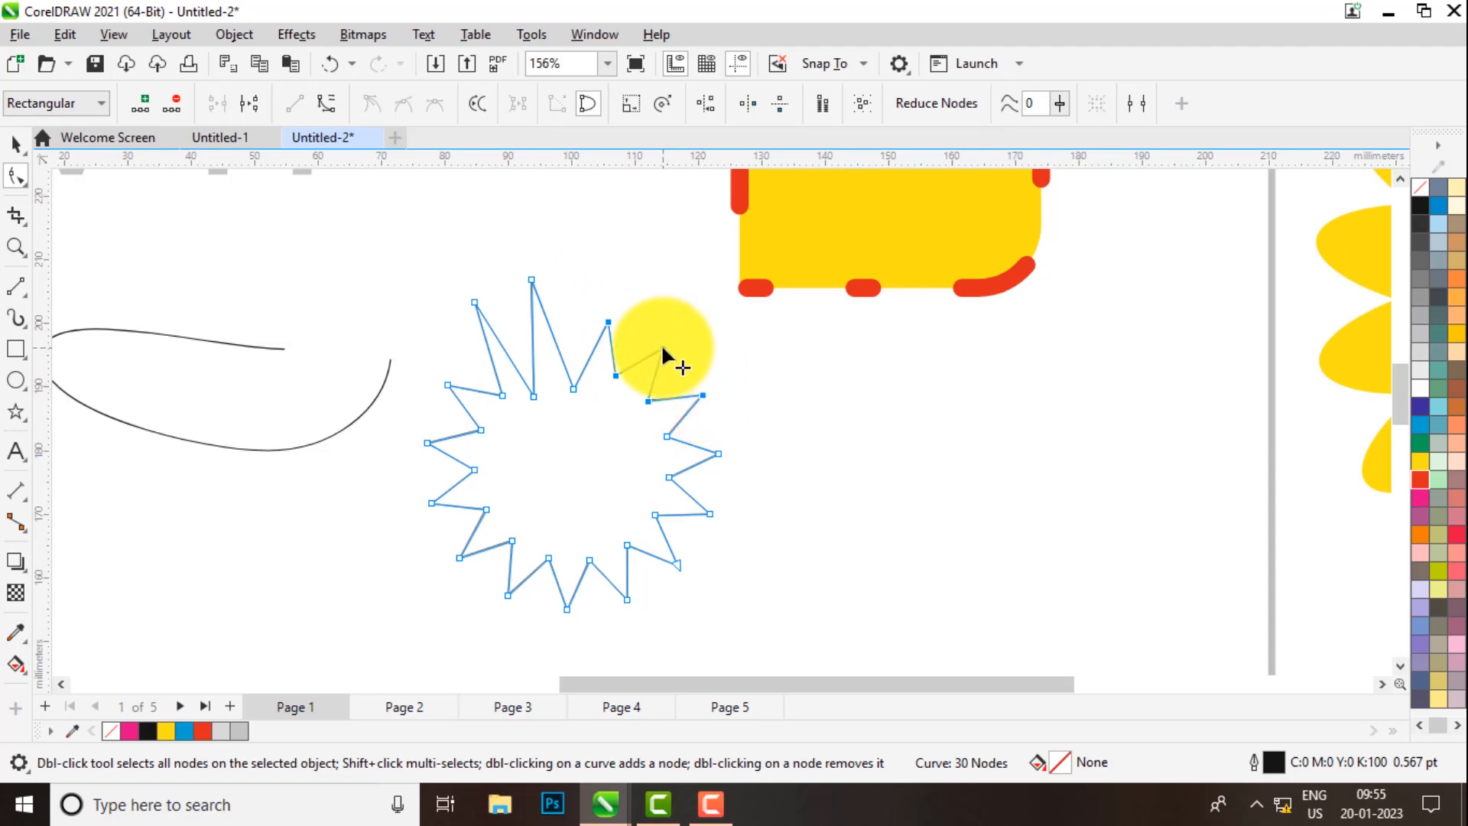
left_click_drag(663, 348, 680, 336)
left_click(759, 346)
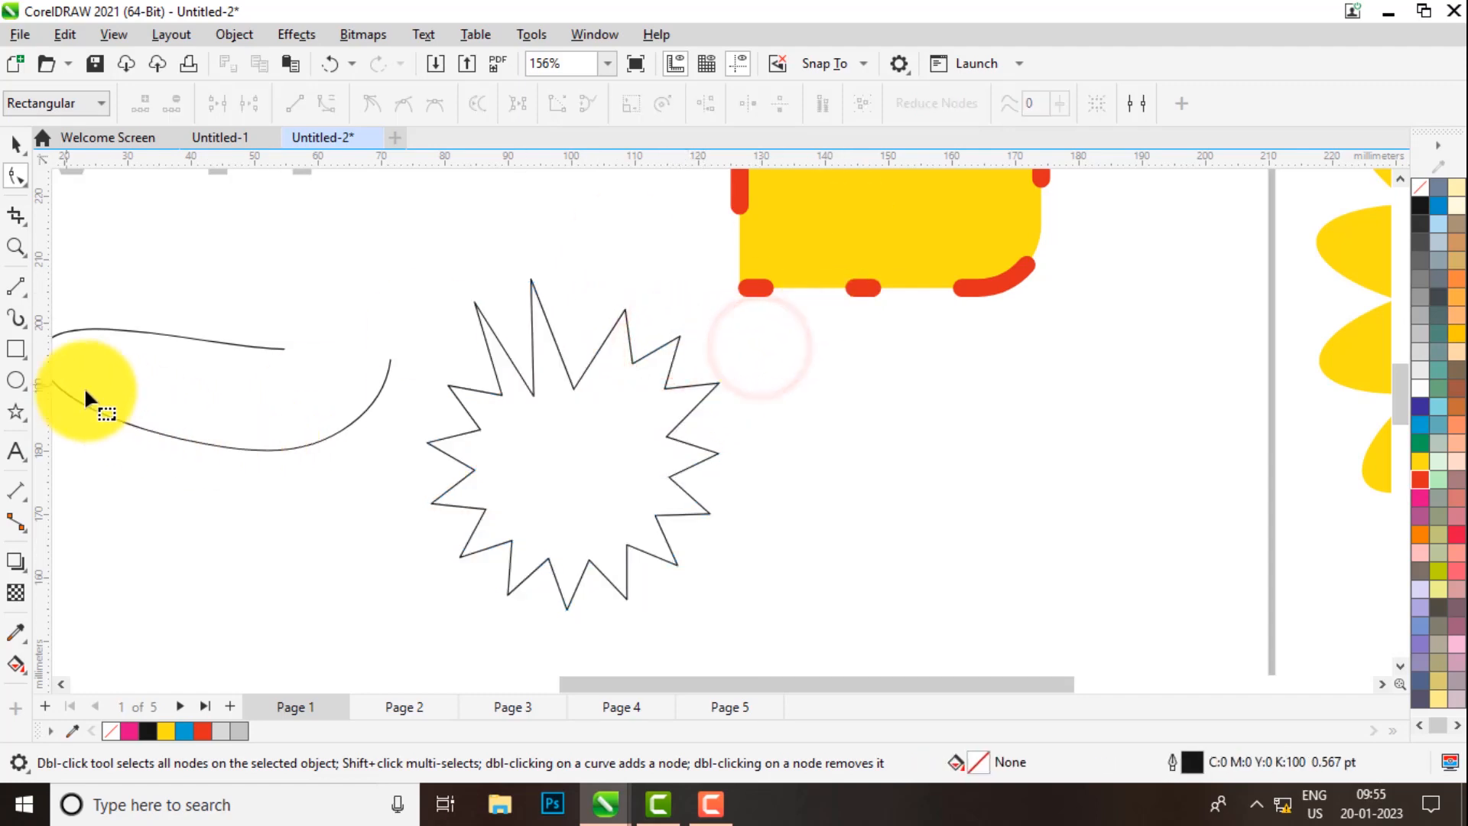
- Draw a narrow 3-point rectangle tilted about 53.6° below the yellow rectangle, spanning about 35 mm by 42 mm
left_click(15, 380)
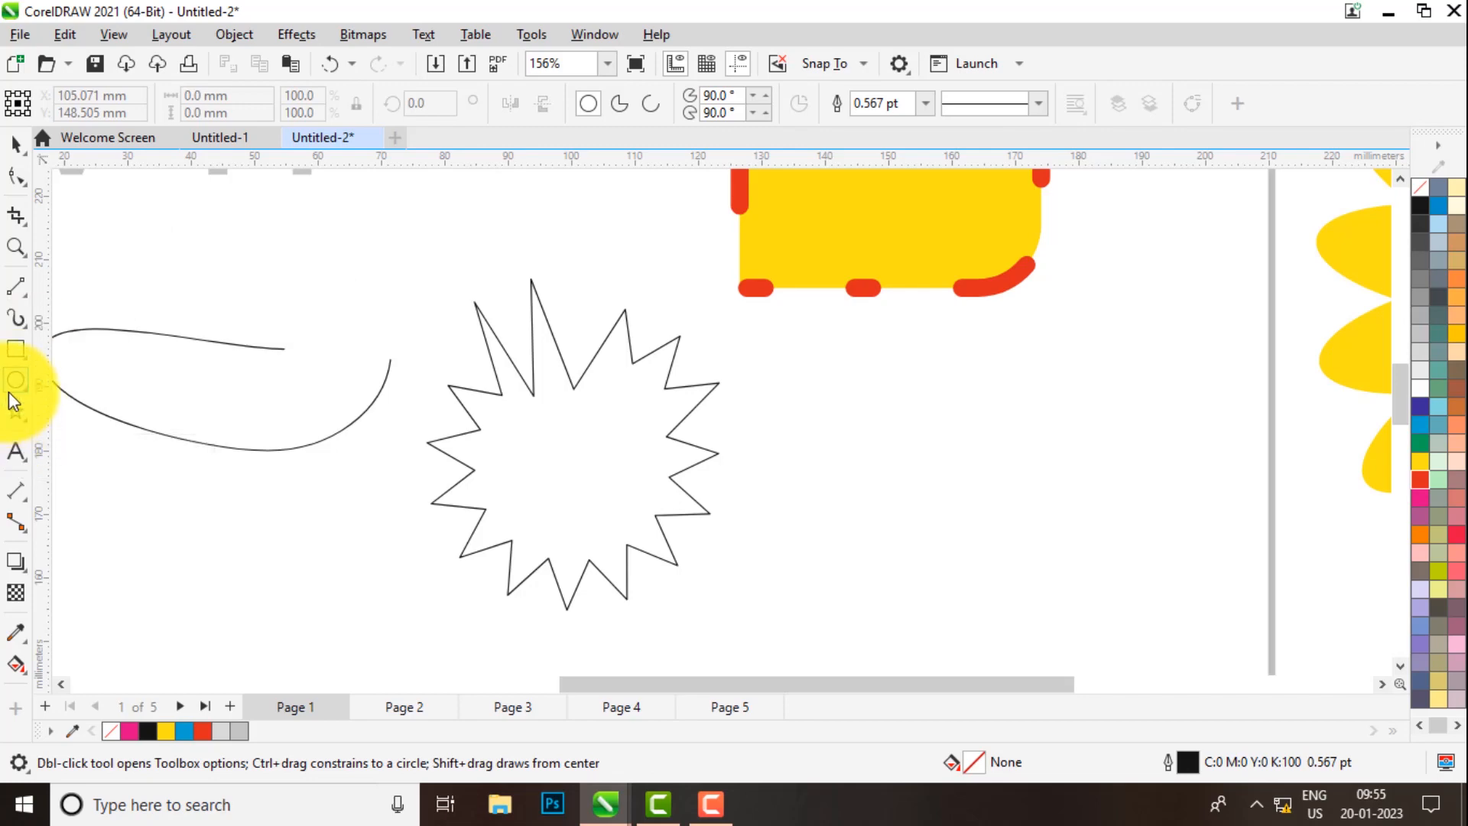
left_click(17, 353)
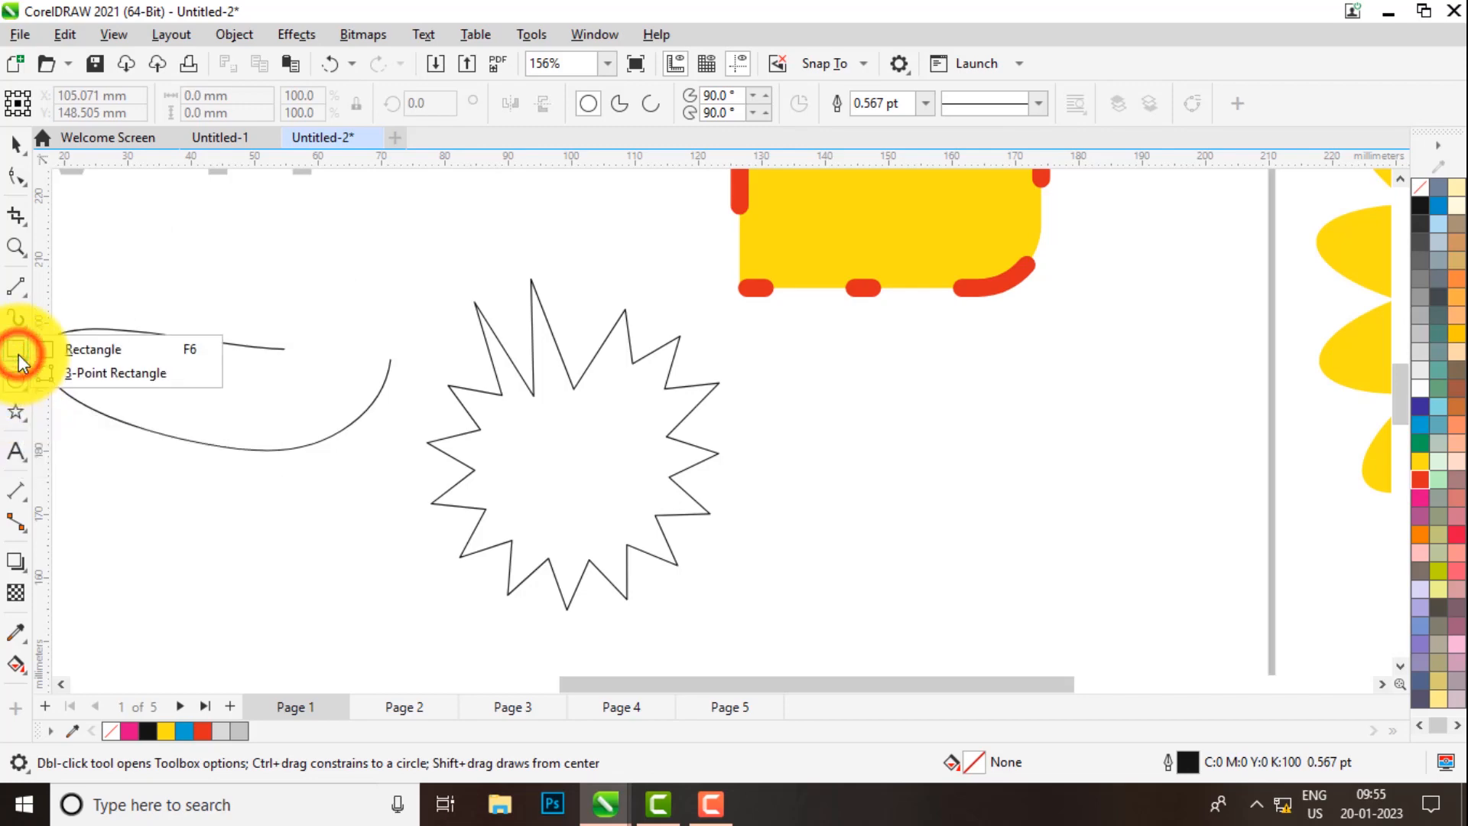
left_click(98, 371)
scroll(839, 504, "down", 1)
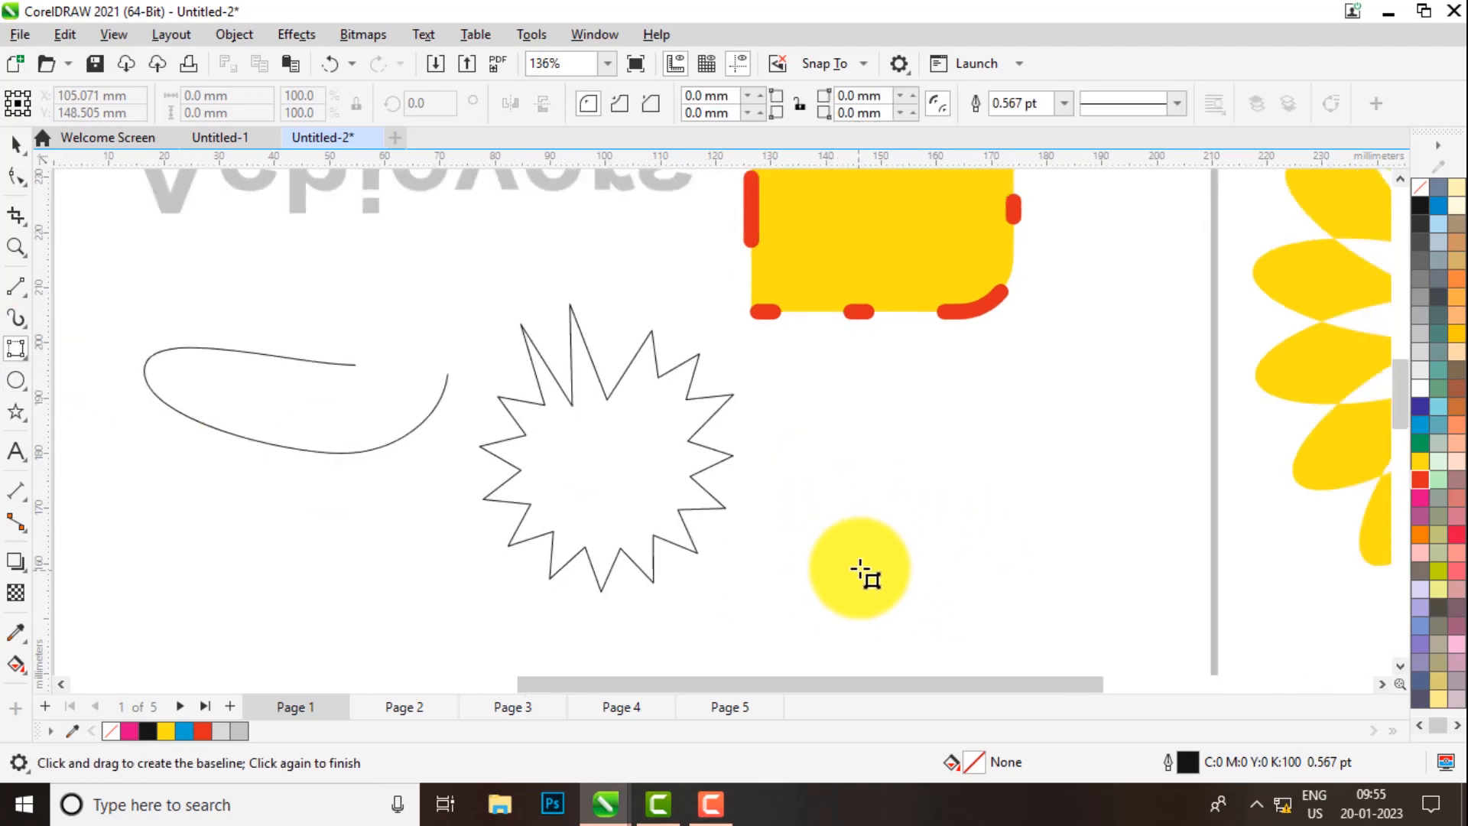
left_click_drag(860, 591, 1002, 399)
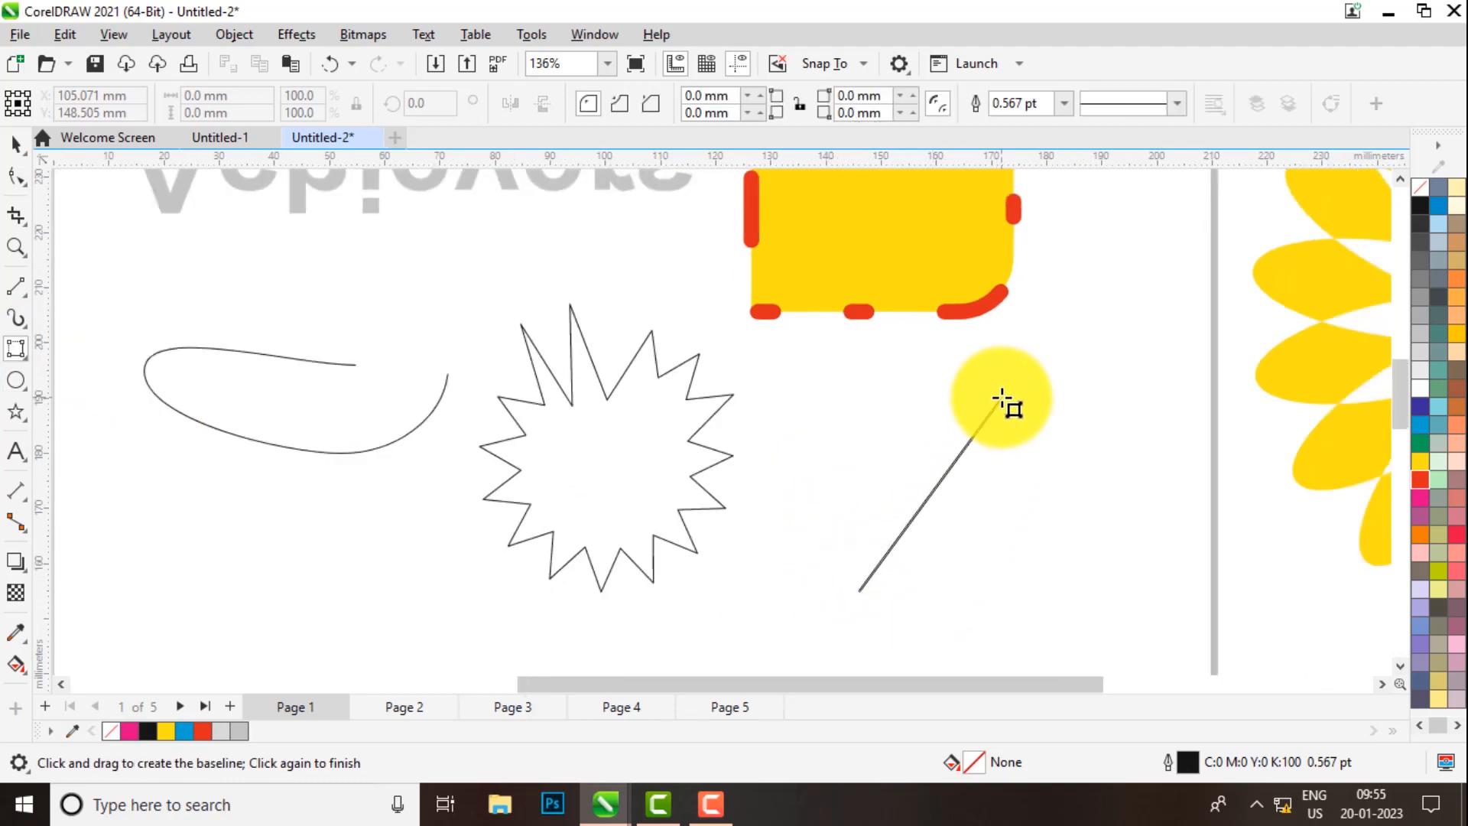
left_click(929, 389)
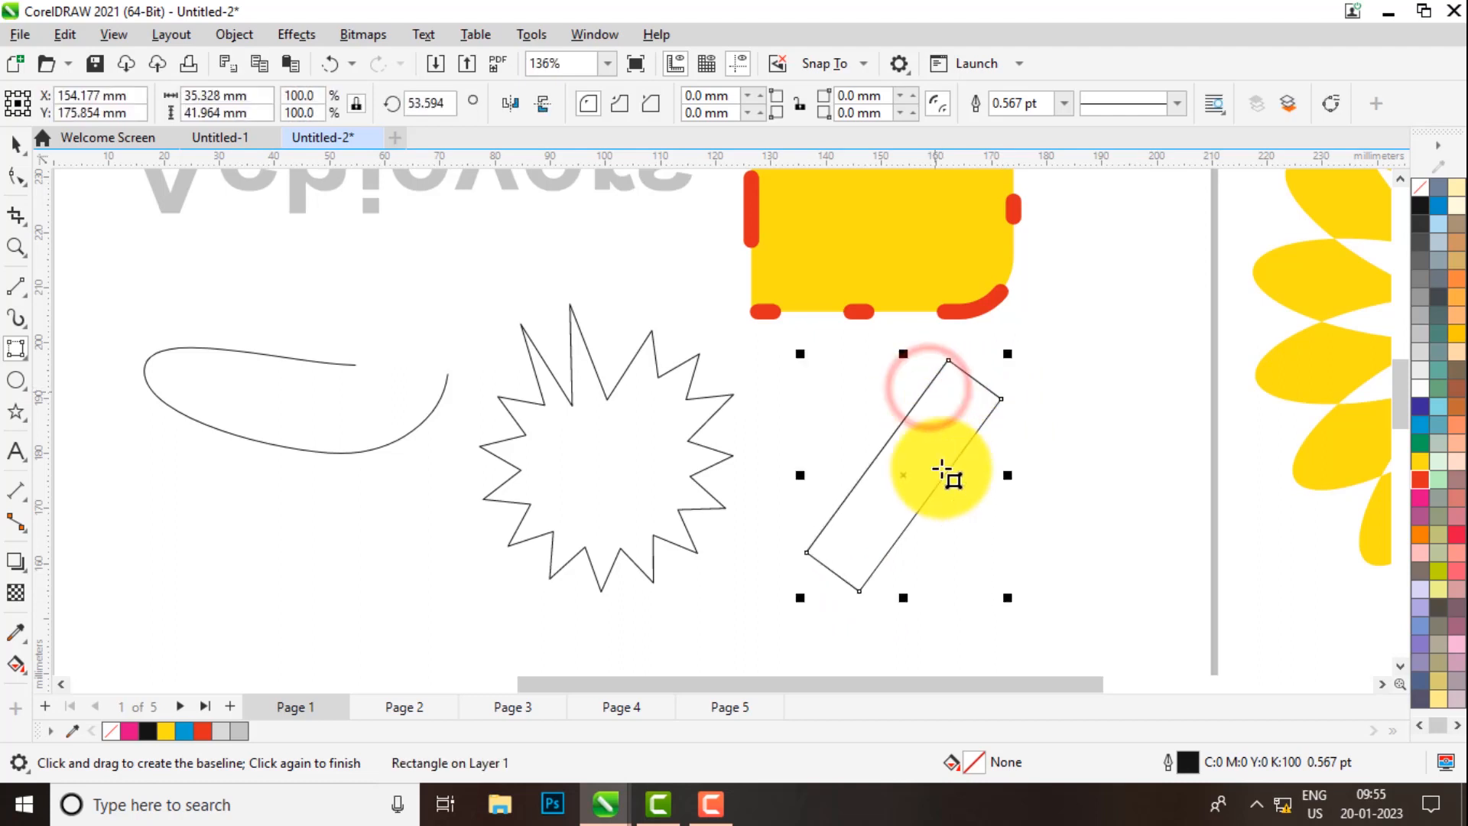
- Draw a nearly horizontal 3-point rectangle about 45 mm by 12 mm, starting at the tilted rectangle's lowest corner
left_click_drag(860, 596, 1110, 602)
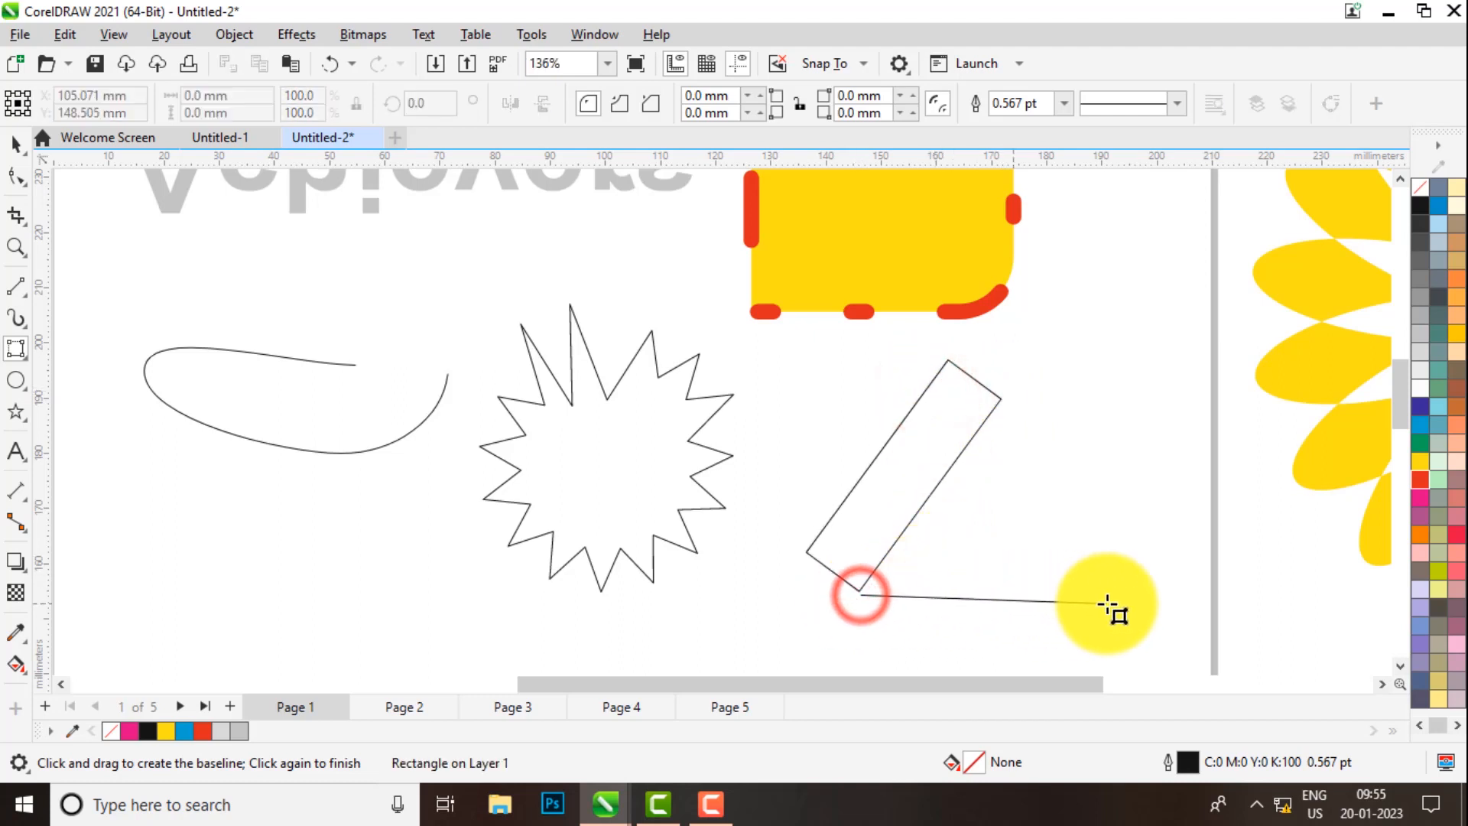
left_click(1108, 545)
key("F10")
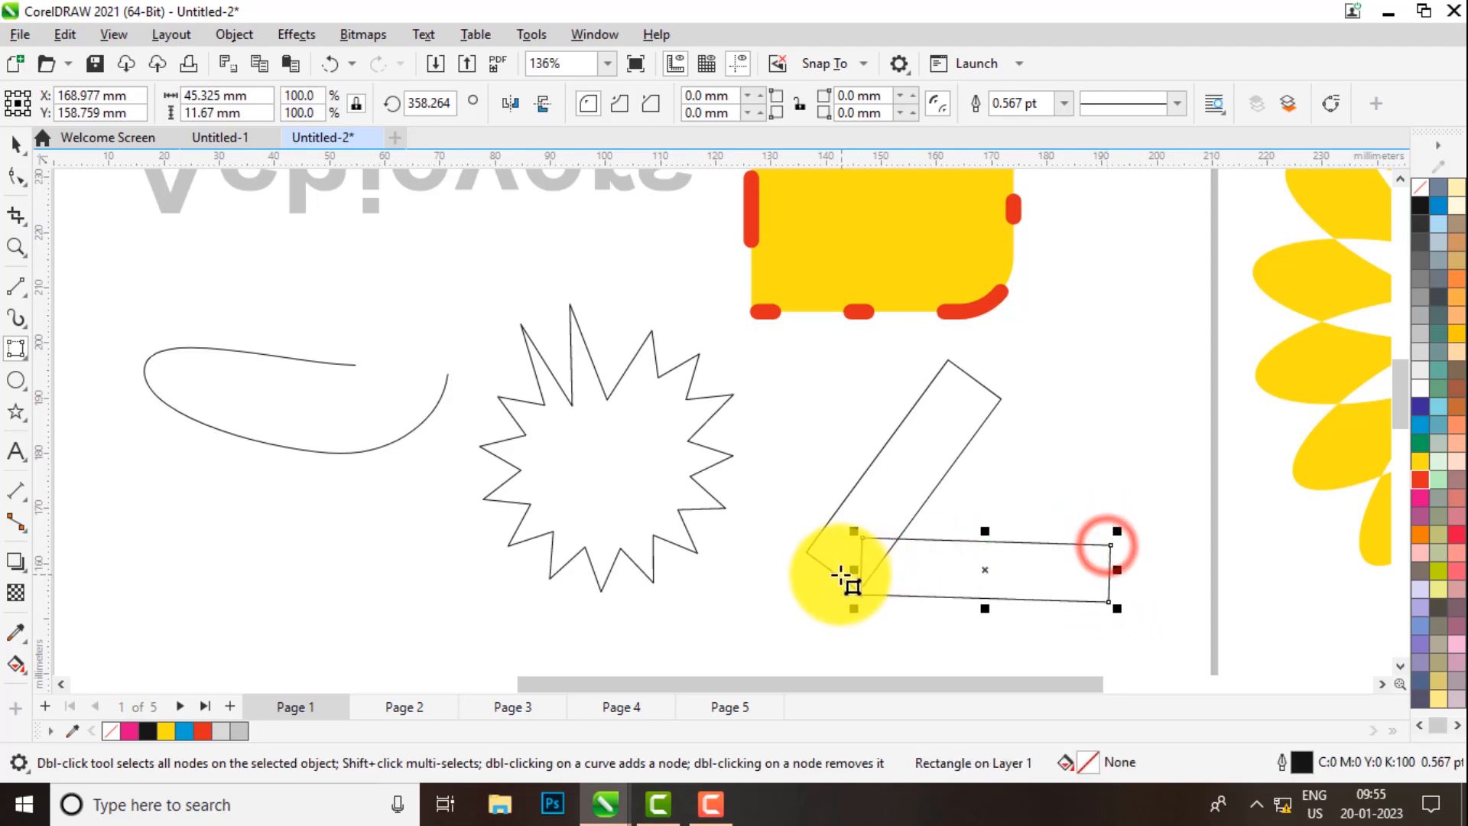
- Draw a regular rectangle about 40 mm by 16 mm over the star's lower edge and delete it
left_click(17, 350)
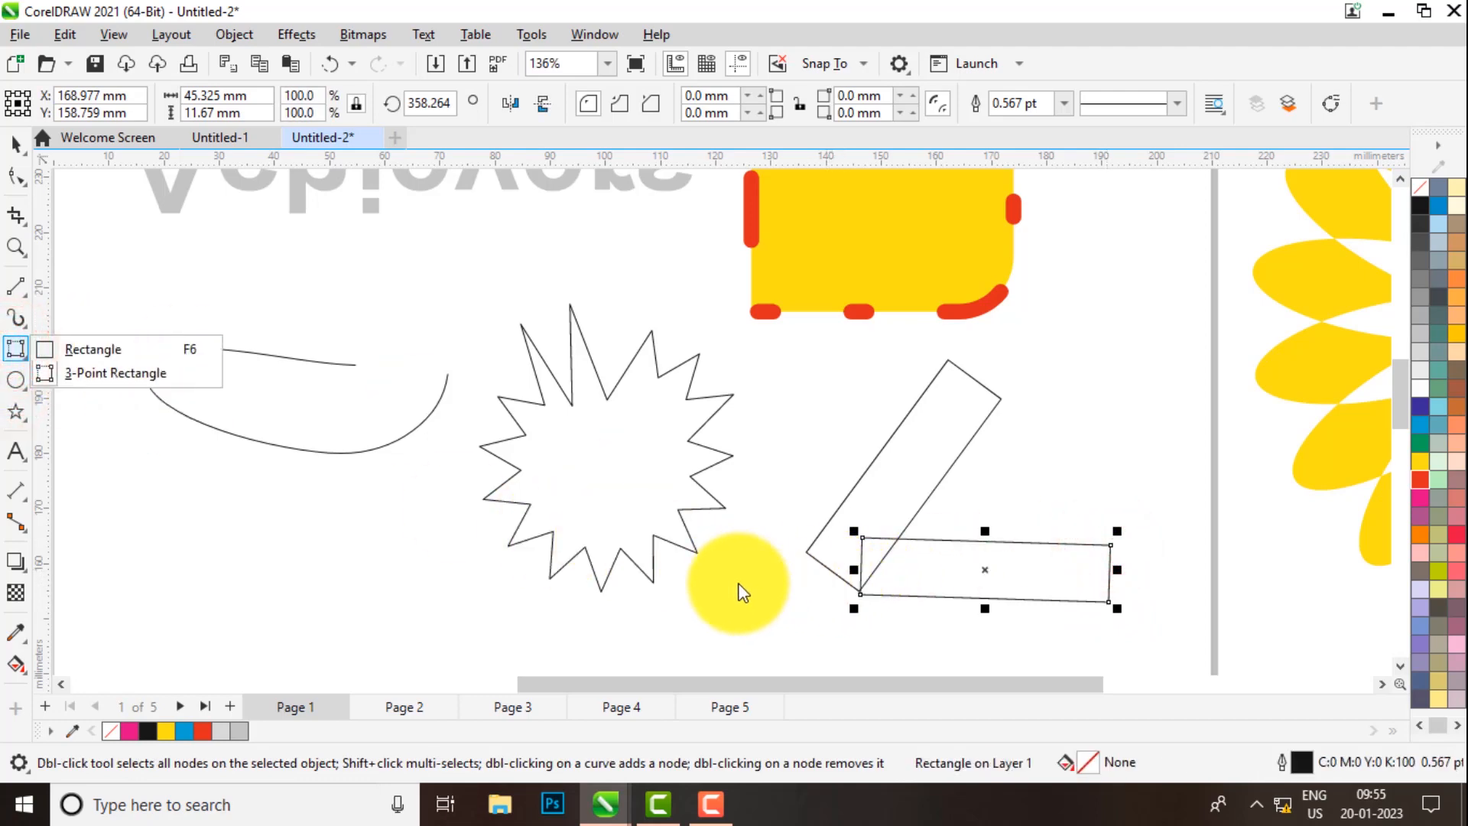
left_click(77, 351)
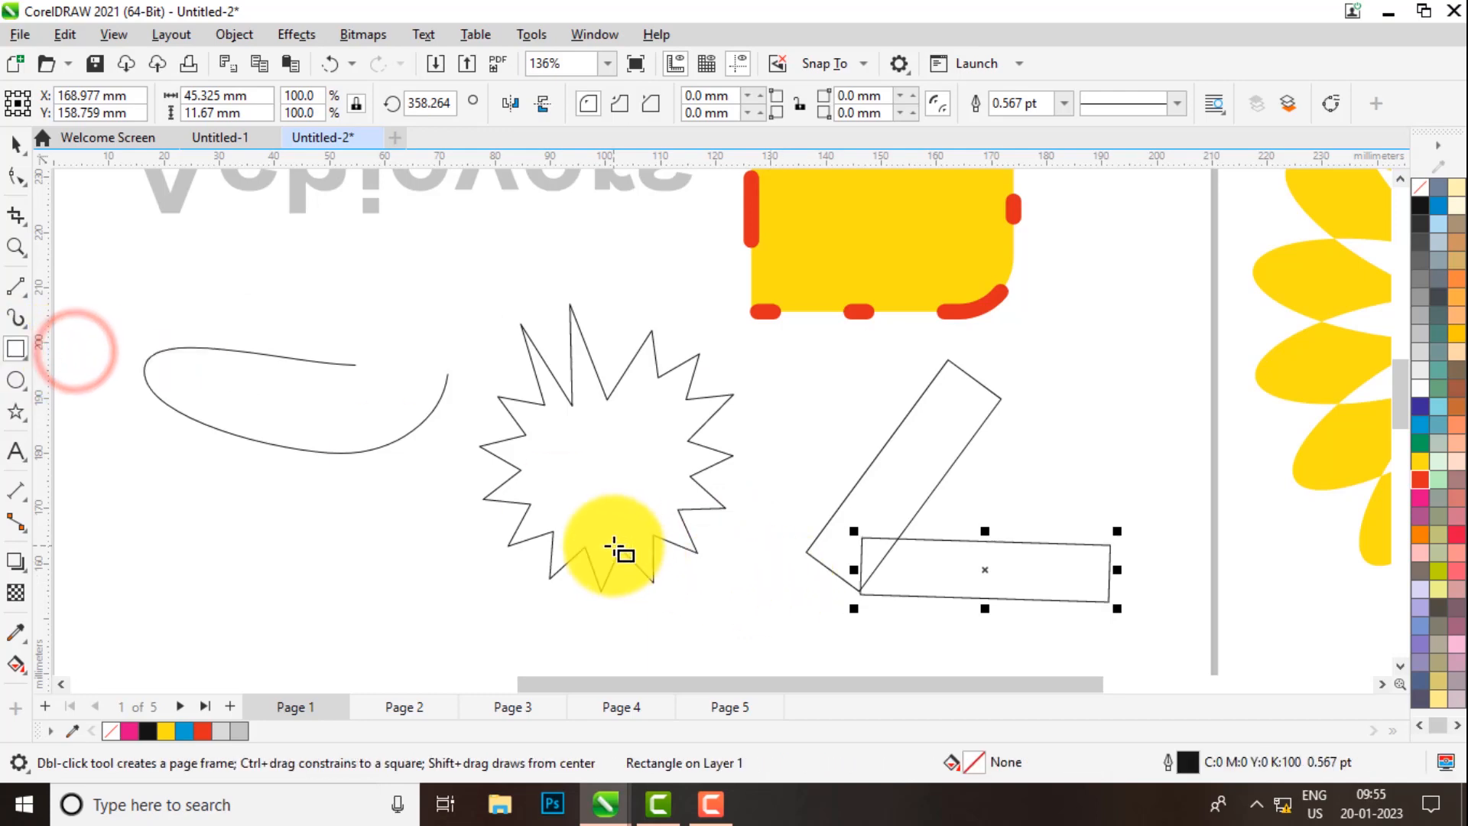
left_click_drag(614, 545, 835, 626)
left_click_drag(836, 632, 836, 620)
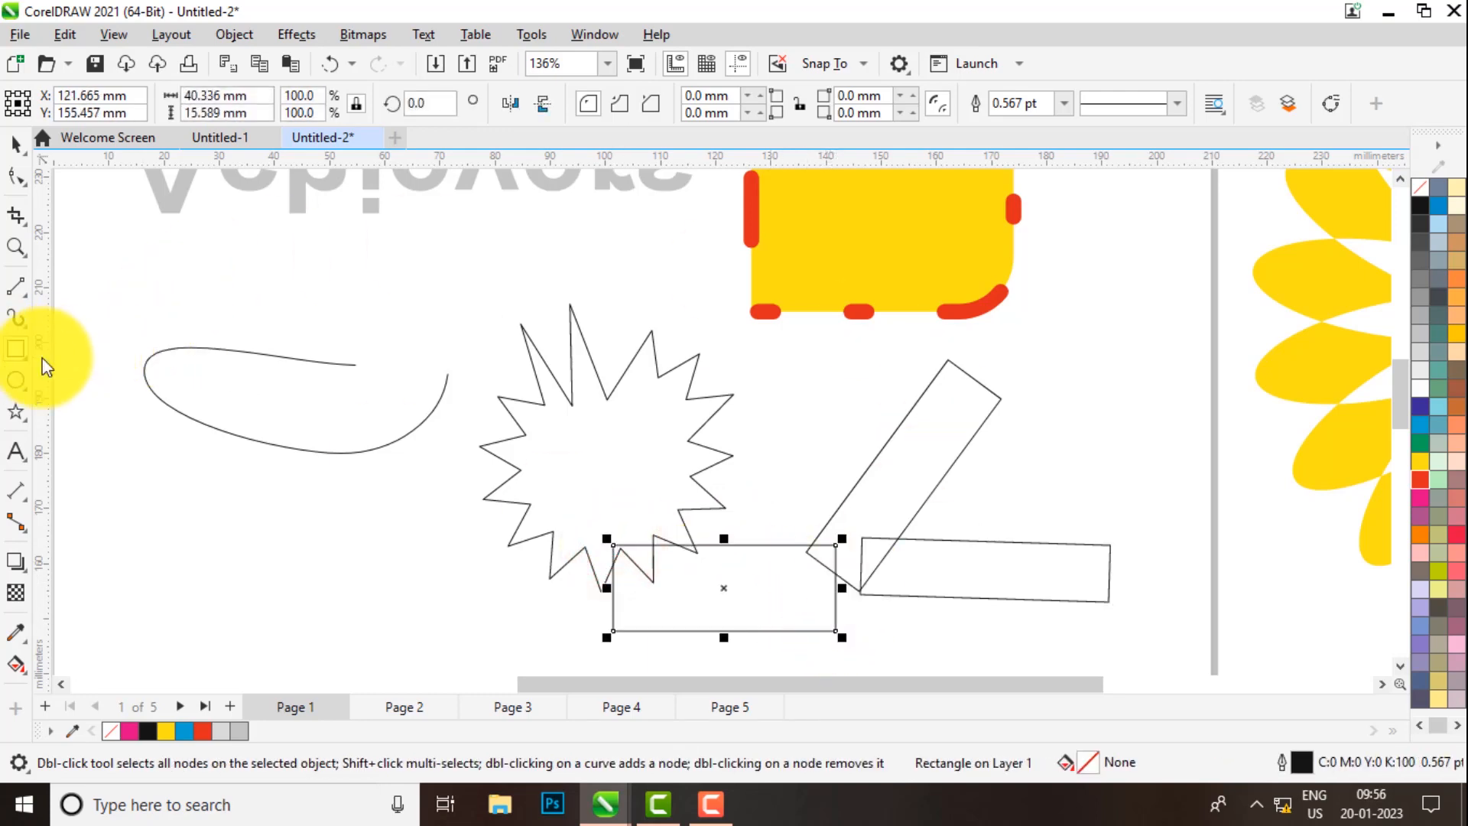
key("Delete")
- Draw a tilted 3-point rectangle over the star's lower-right part, spanning about 41 mm by 47 mm
left_click(16, 351)
left_click(95, 372)
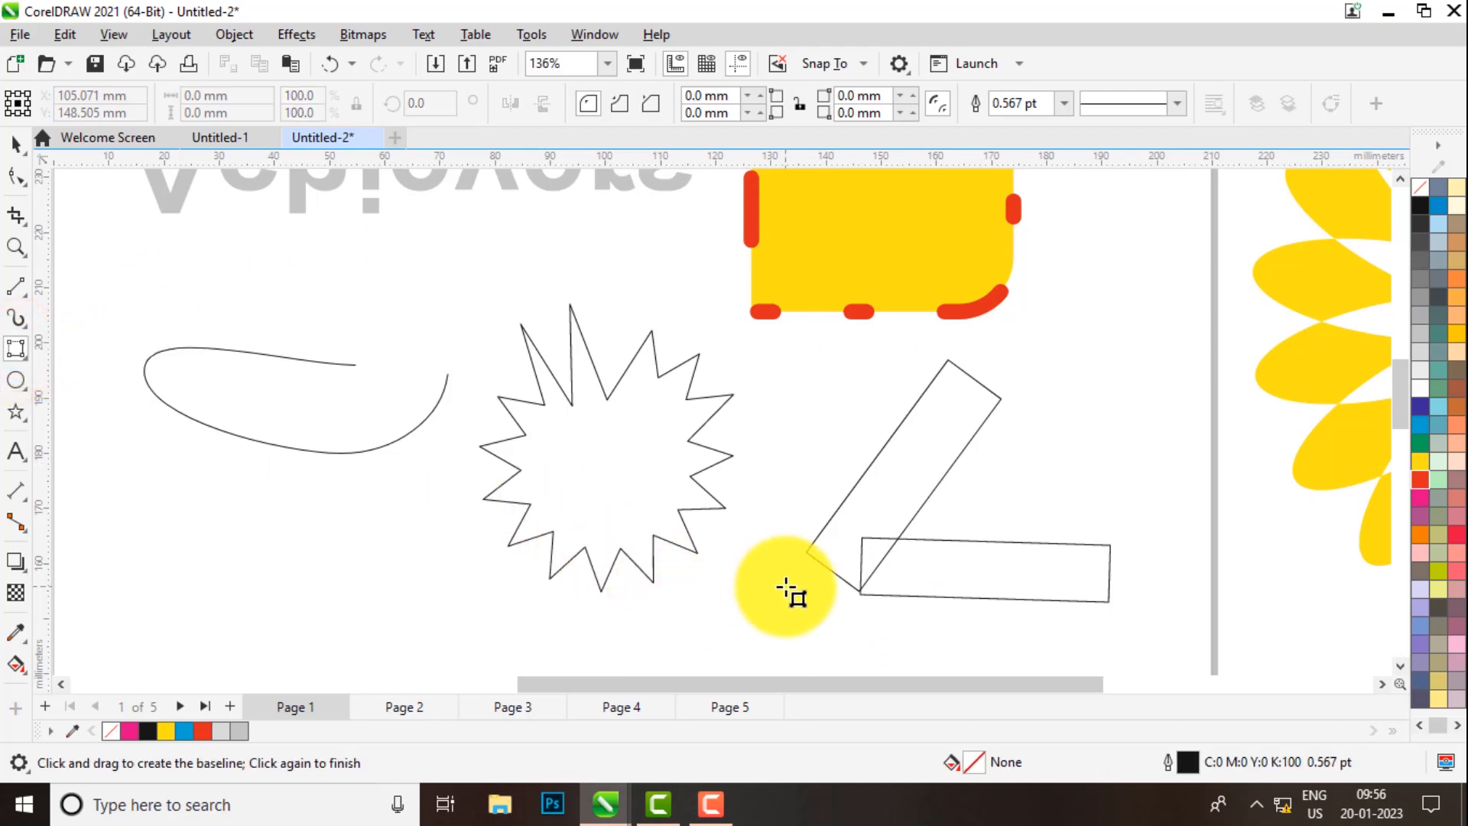
left_click_drag(784, 588, 718, 384)
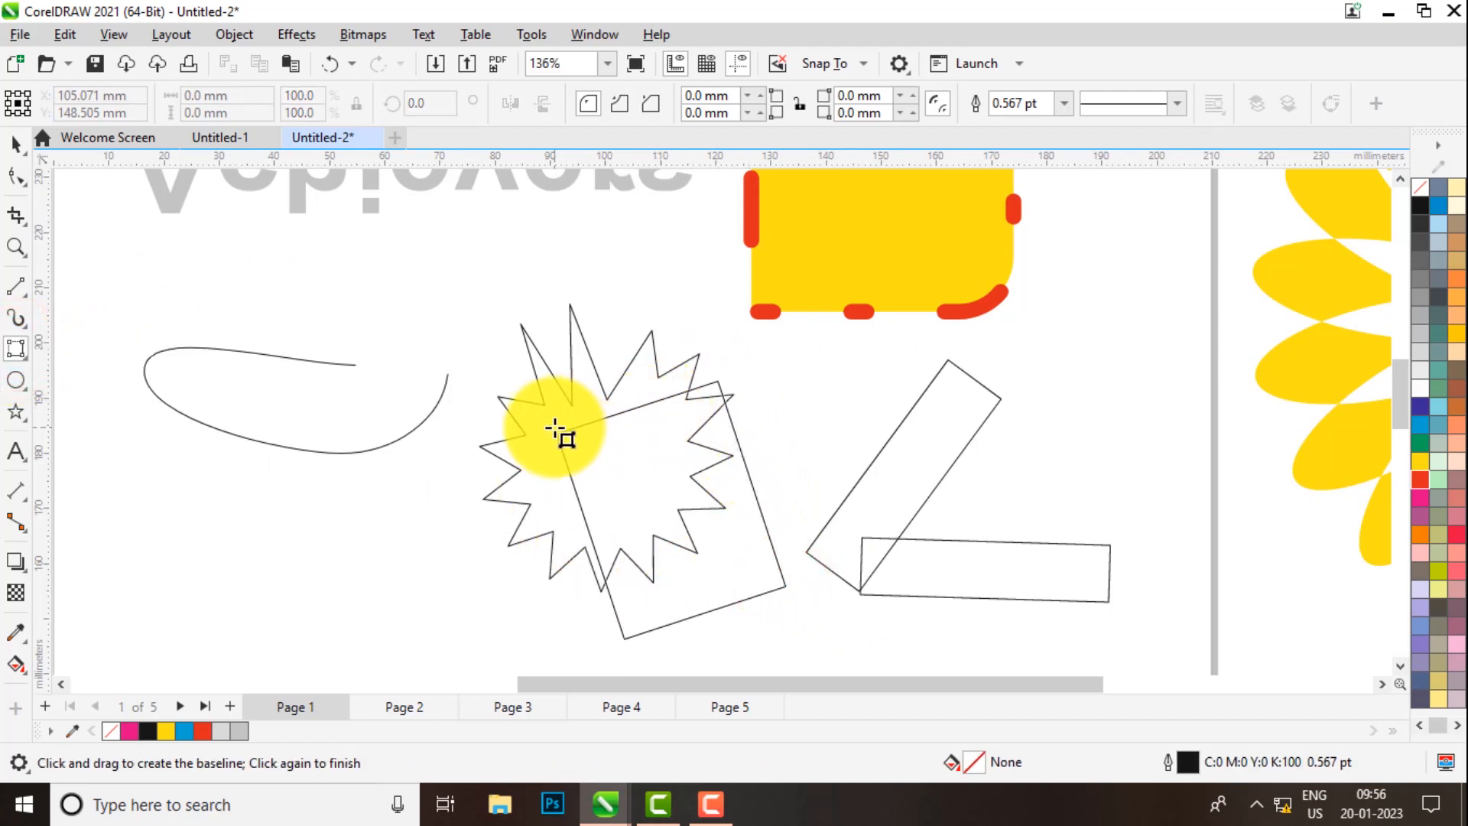
left_click(556, 431)
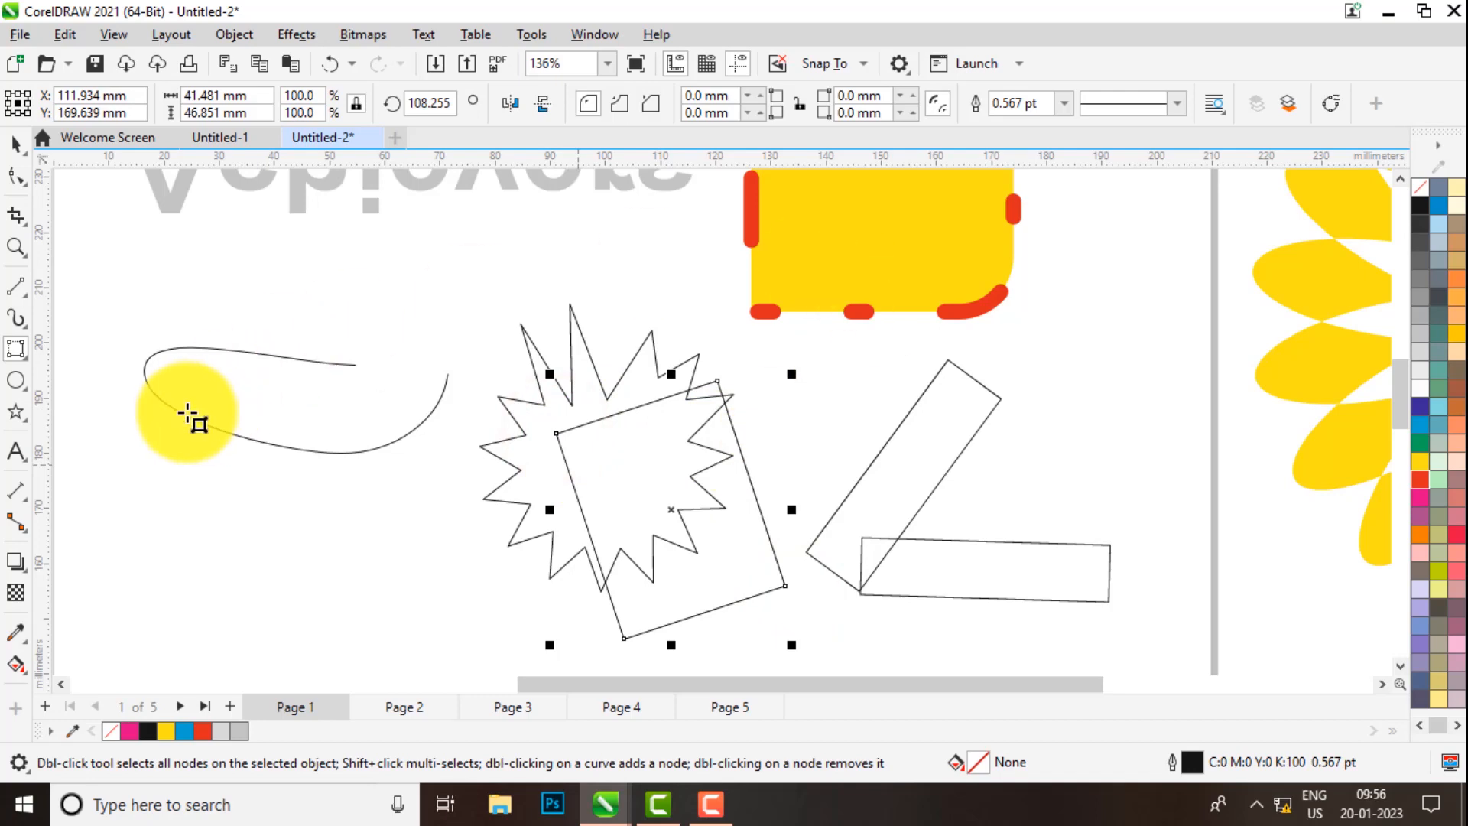
- Draw a narrow 3-point ellipse leaning up to the left below the open curve, spanning about 28 mm by 25 mm
left_click(21, 381)
left_click(88, 407)
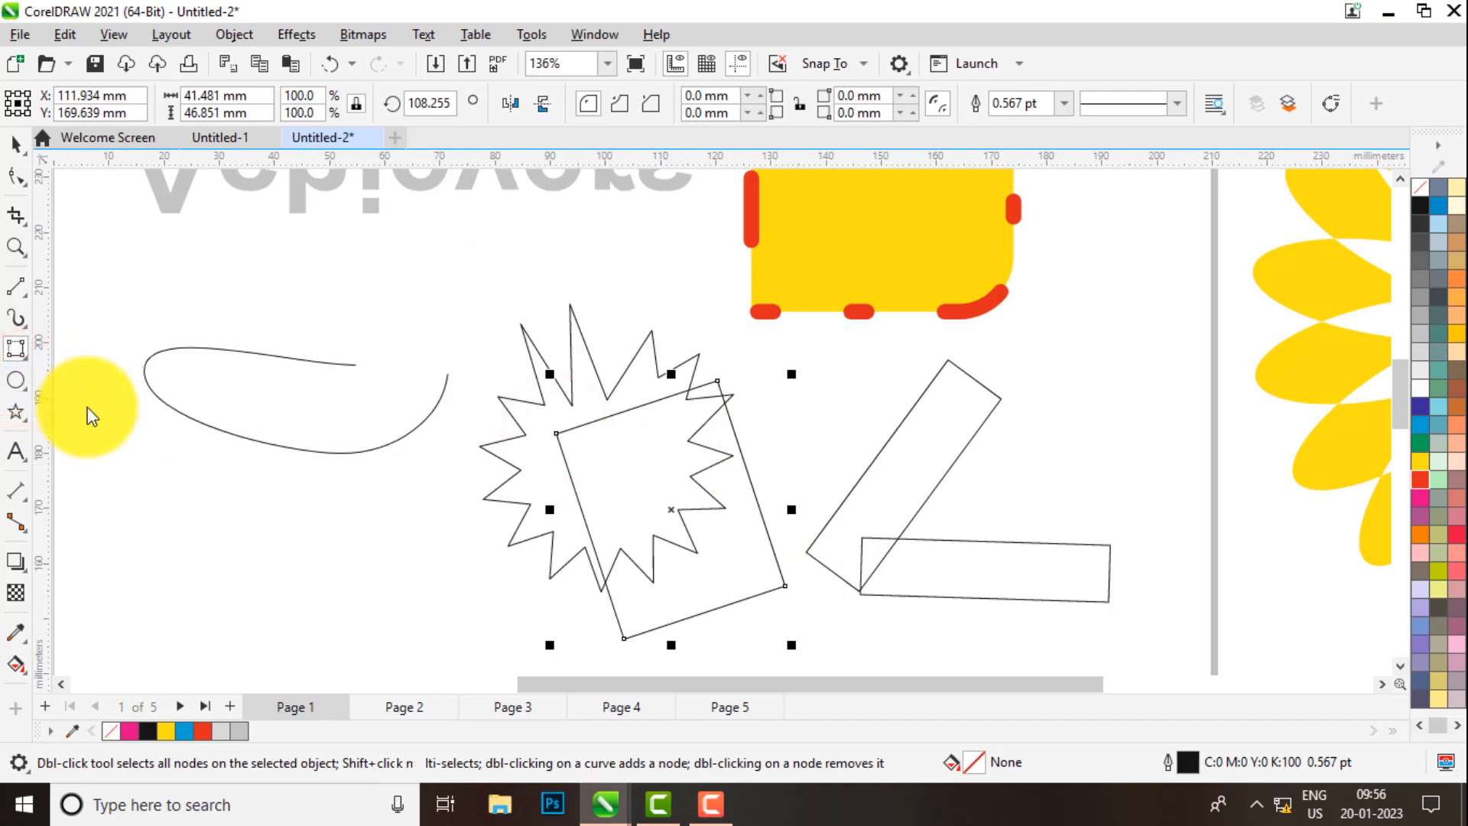
left_click_drag(276, 615, 116, 498)
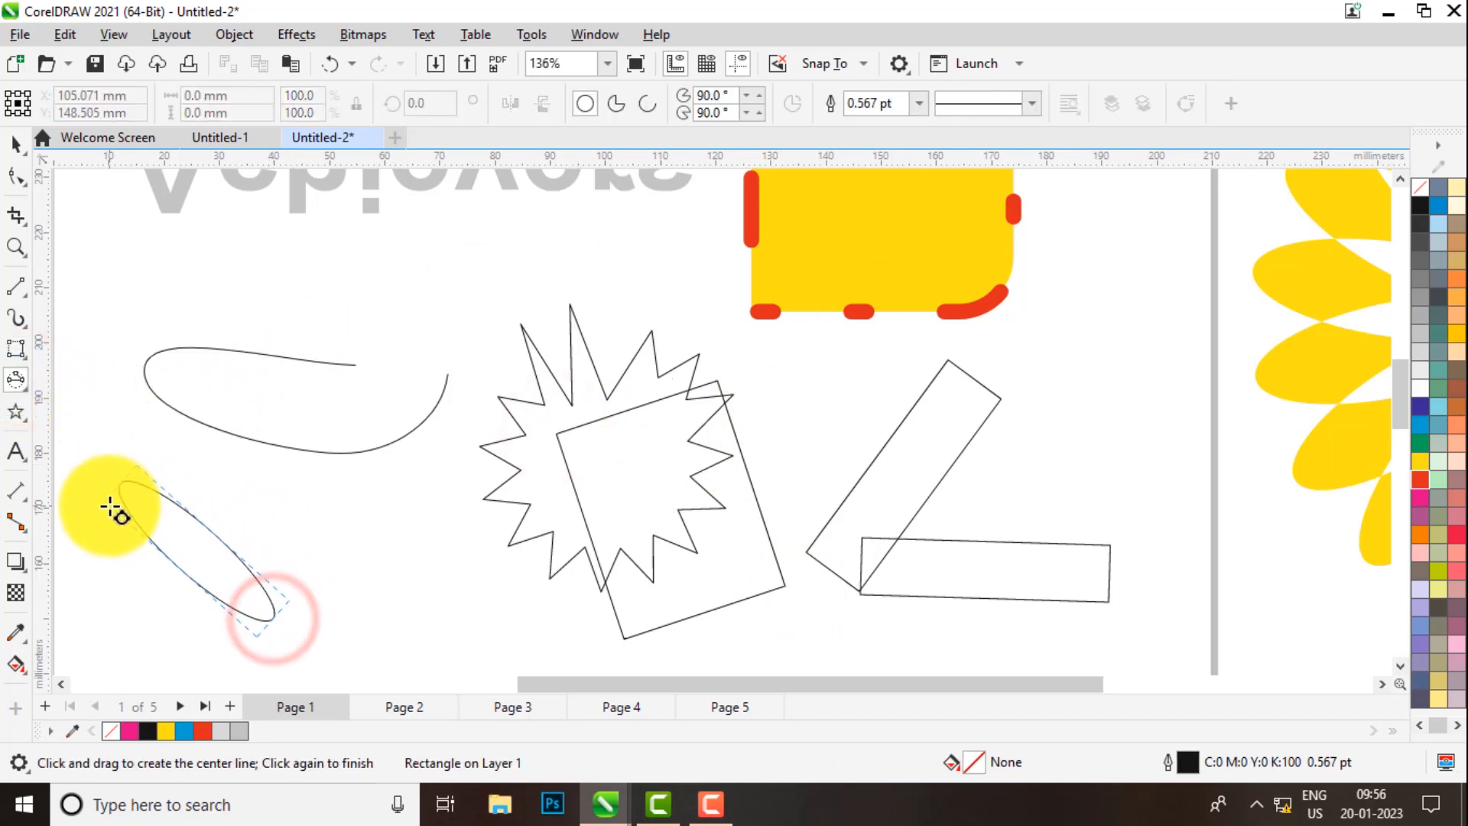
left_click(110, 507)
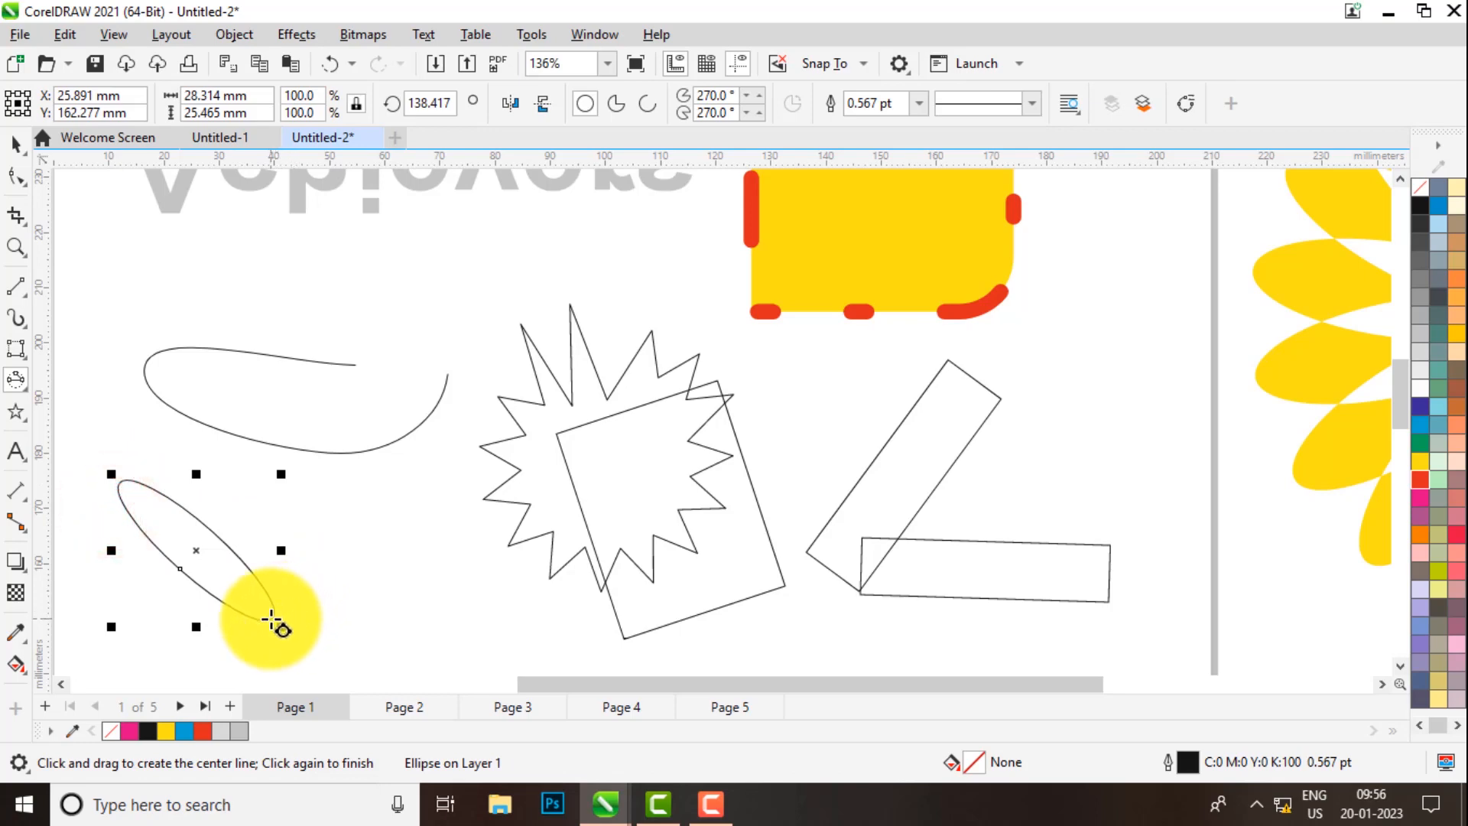
- Add two 3-point ellipses from the first ellipse's lower end, one nearly upright and one leaning right, the latter spanning about 26 mm by 26 mm
left_click_drag(272, 621, 263, 452)
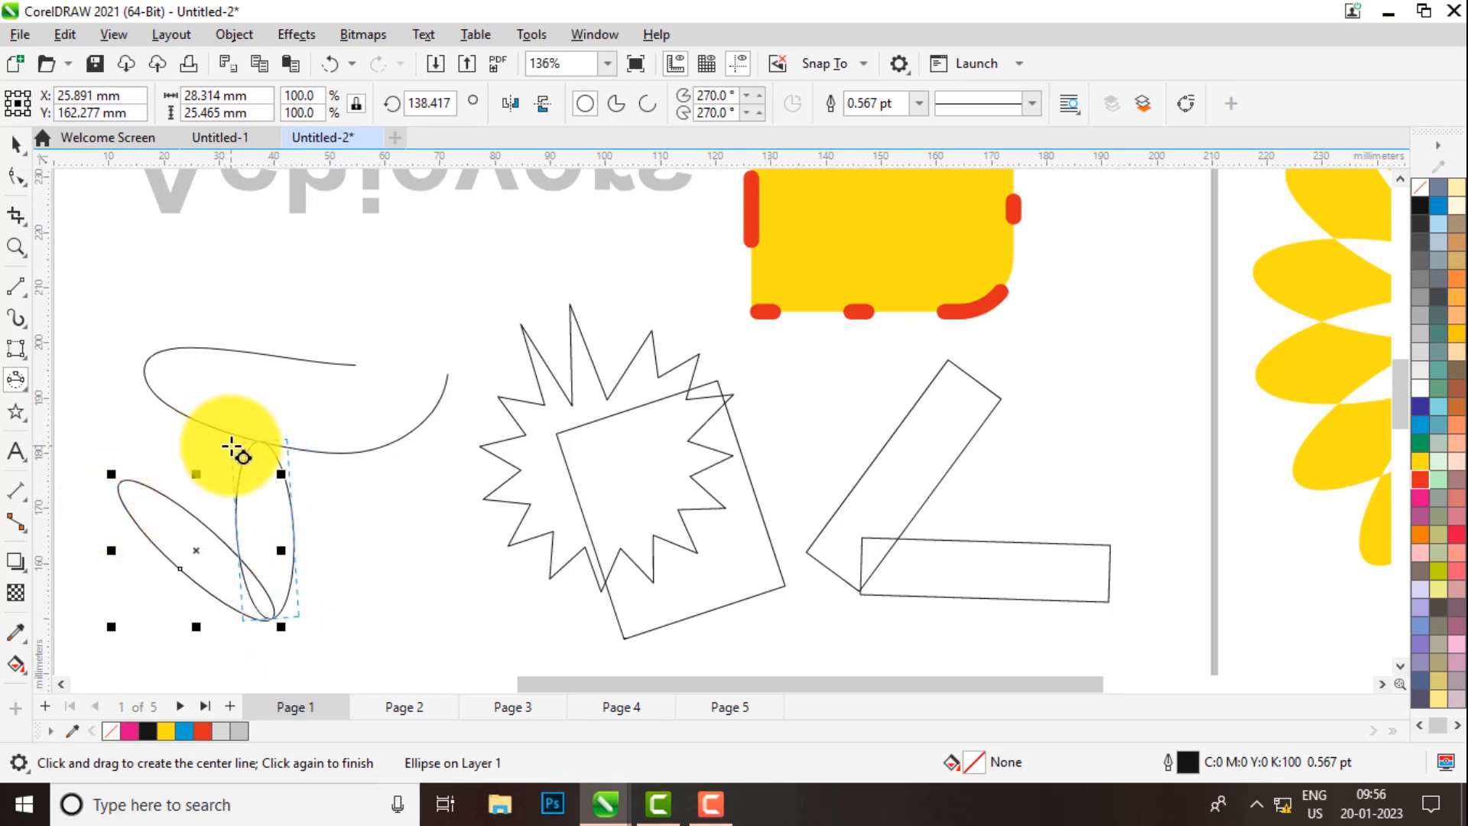
left_click(237, 443)
left_click_drag(272, 616, 398, 490)
left_click(381, 457)
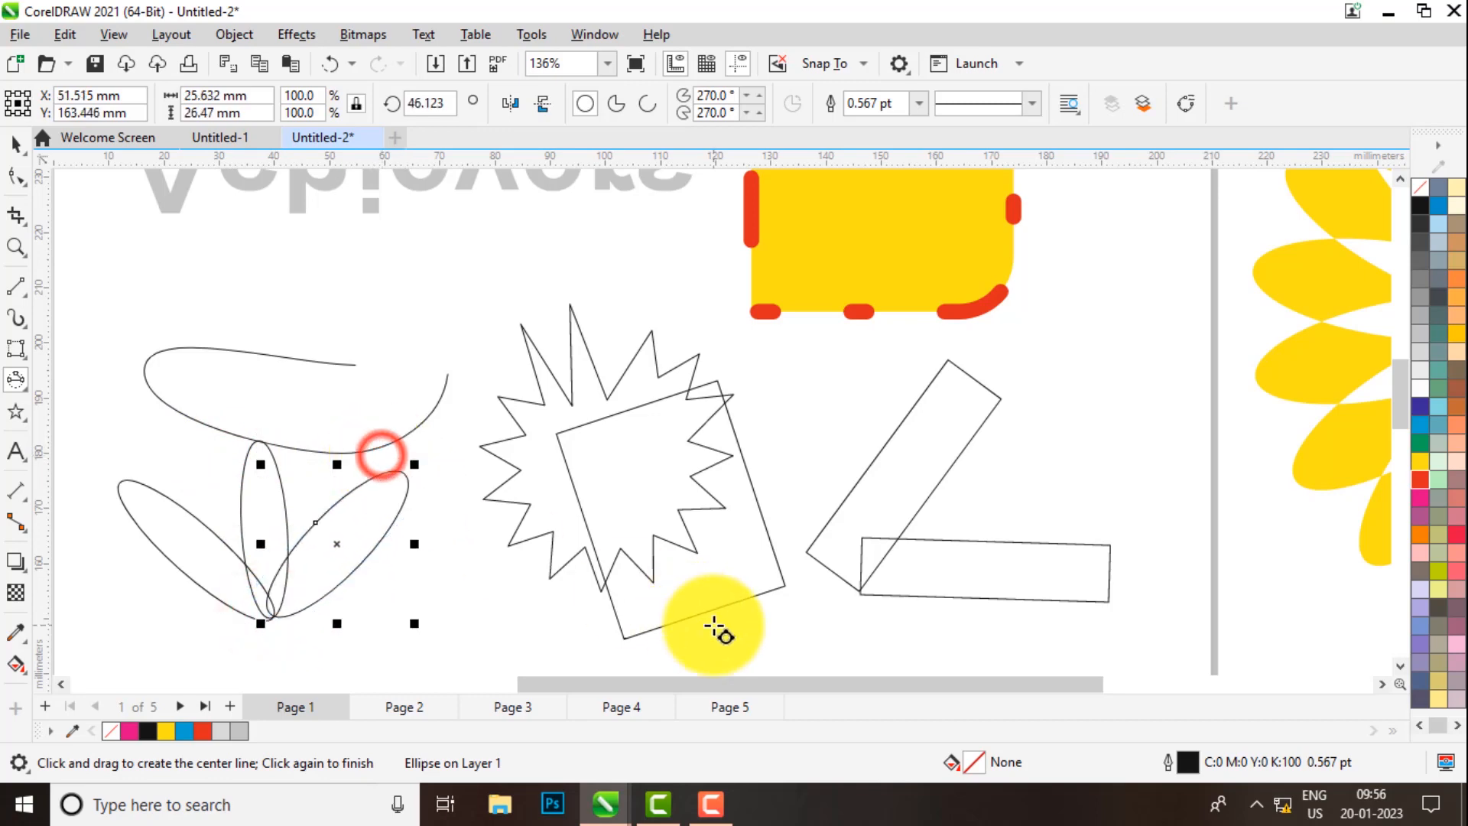